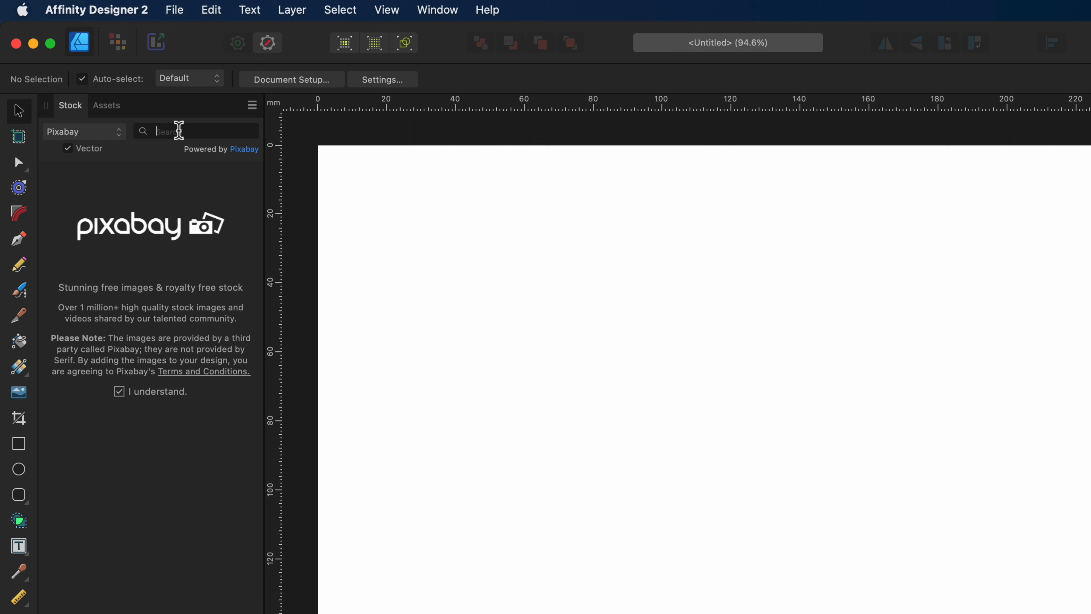
- Search the Pixabay stock library for "forest" and place the snowy mountain and pine tree landscape on the page
{"action": "type", "text": "forest"}
{"action": "key", "text": "Return"}
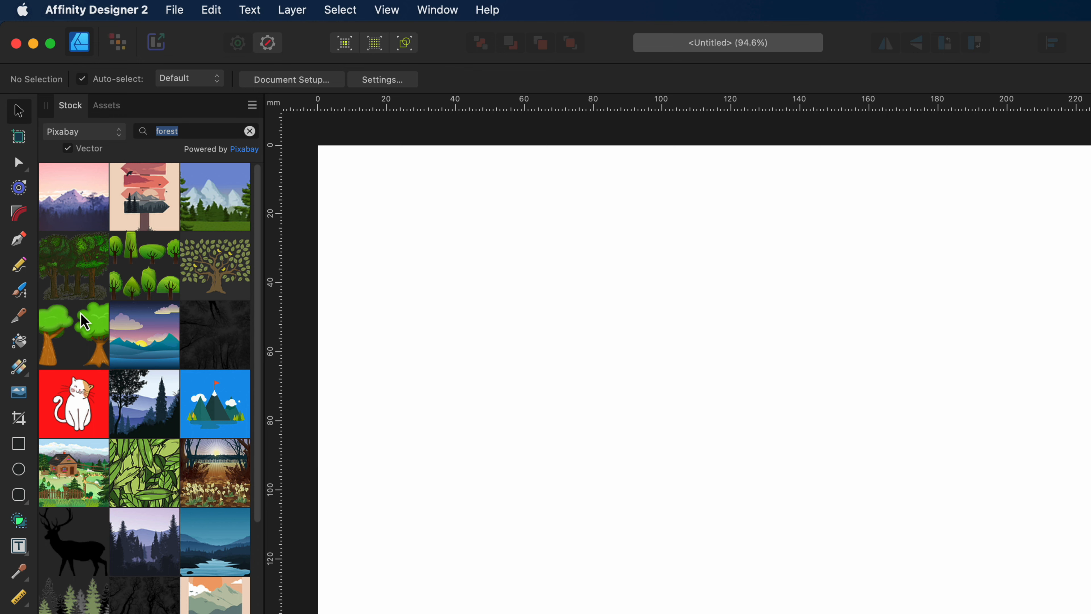
{"action": "left_click_drag", "start_coordinate": [213, 205], "coordinate": [524, 371]}
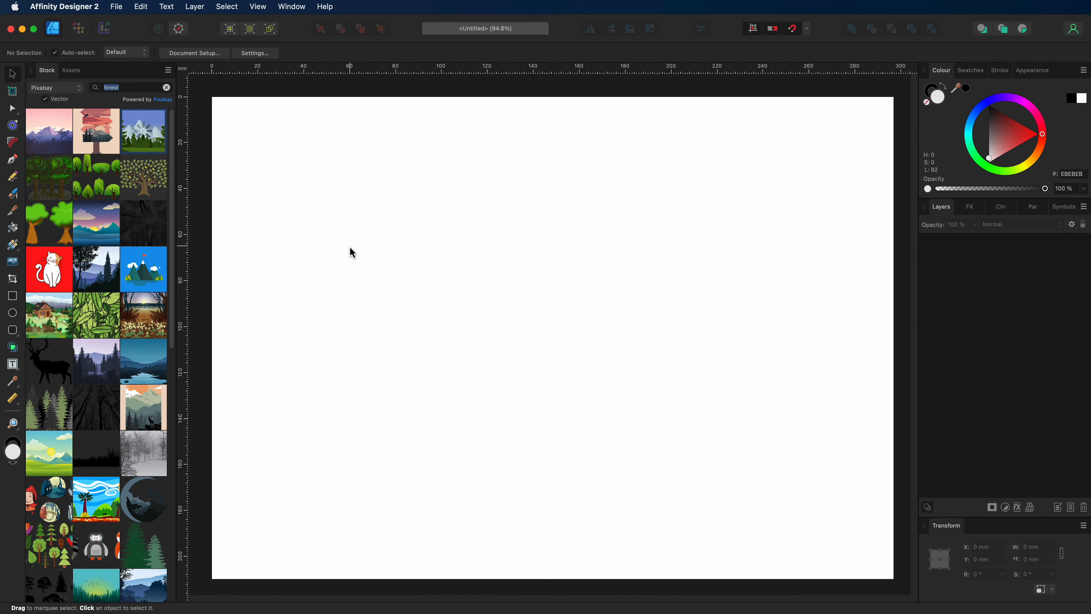
{"action": "left_click_drag", "start_coordinate": [350, 248], "coordinate": [352, 248]}
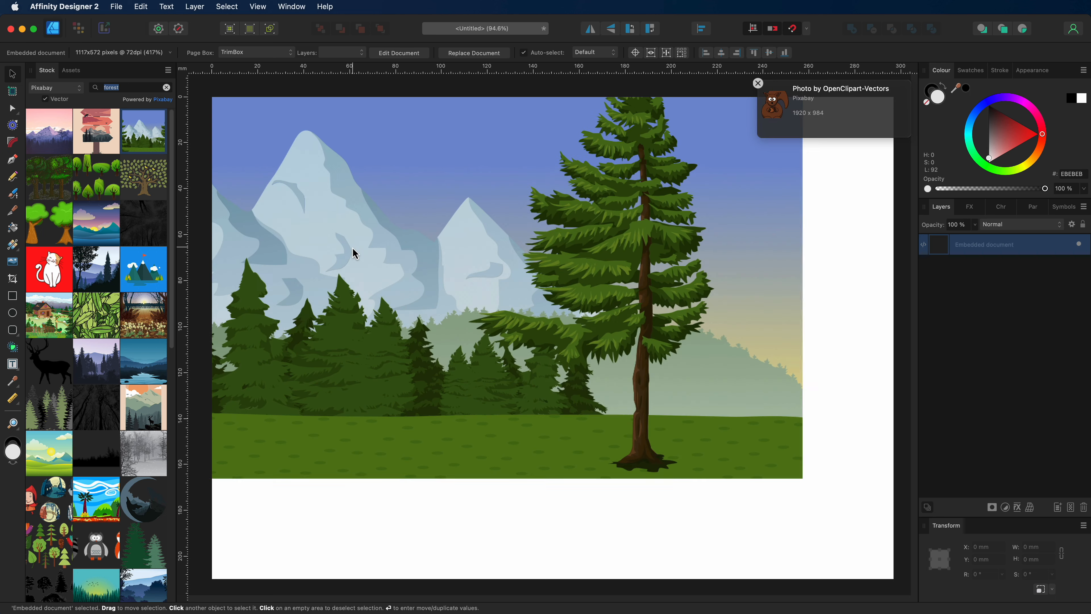
- Enlarge the landscape image to about 480 × 246 mm so that it covers the whole page, and dismiss the photo credit
{"action": "left_click_drag", "start_coordinate": [802, 478], "coordinate": [780, 429]}
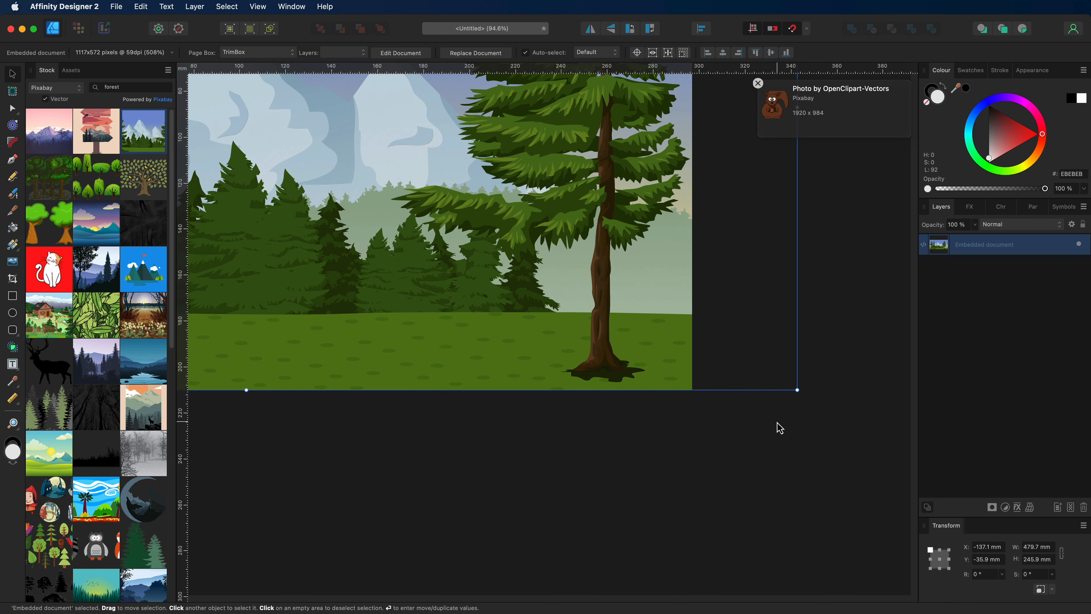
{"action": "scroll", "coordinate": [780, 429], "scroll_direction": "up", "scroll_amount": 5}
{"action": "scroll", "coordinate": [780, 428], "scroll_direction": "left", "scroll_amount": 5}
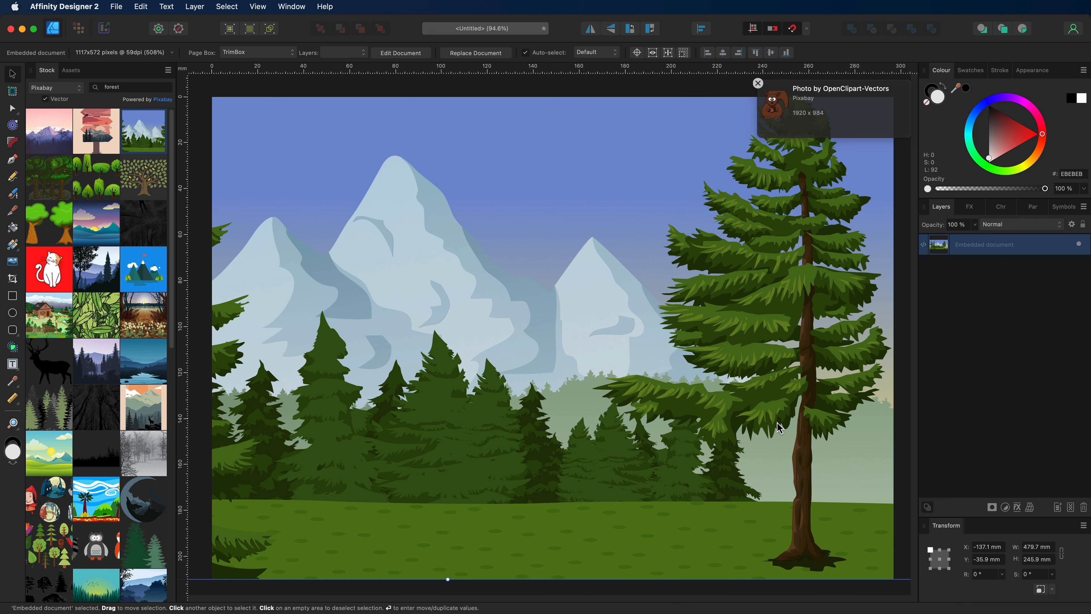
{"action": "left_click", "coordinate": [758, 83]}
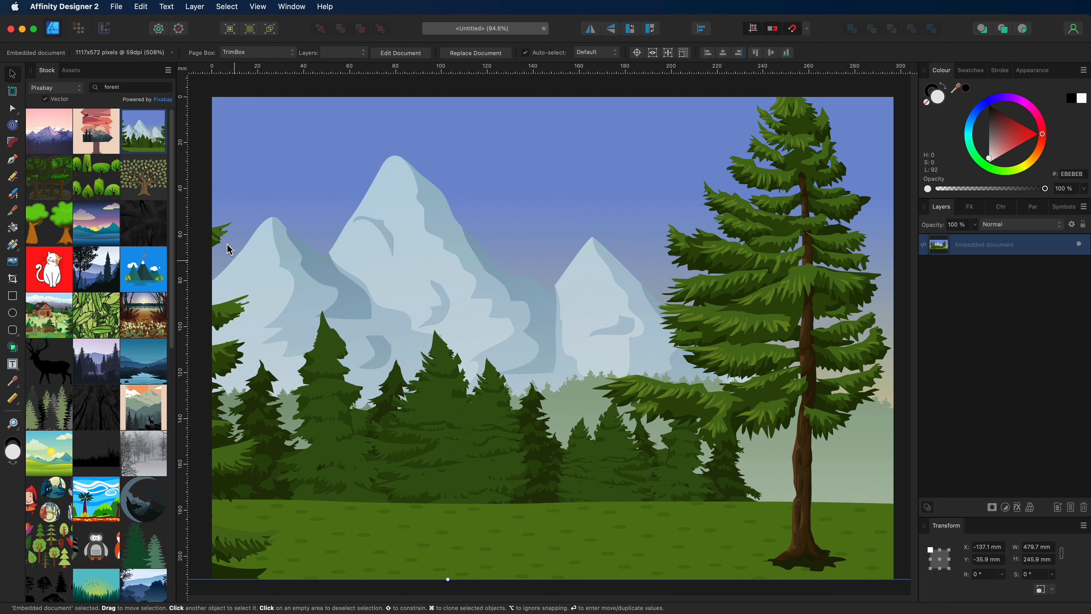
- Search the stock library for "dinosaur" and place the slender grey-blue two-legged dinosaur on the grass in the left half of the page
{"action": "left_click", "coordinate": [124, 88]}
{"action": "type", "text": "dinosaur"}
{"action": "key", "text": "Return"}
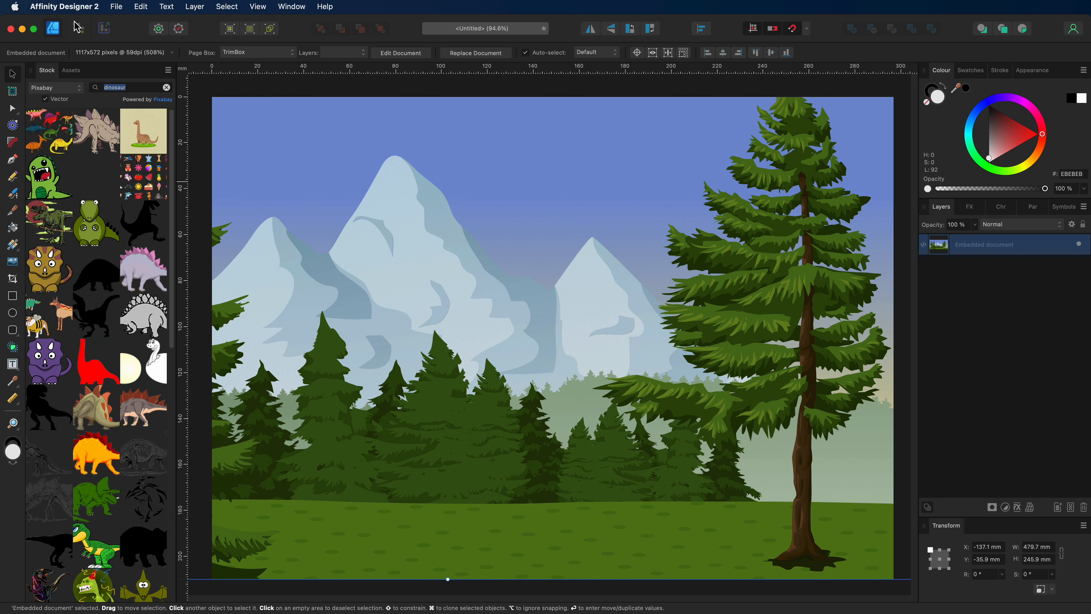
{"action": "scroll", "coordinate": [105, 162], "scroll_direction": "down", "scroll_amount": 10}
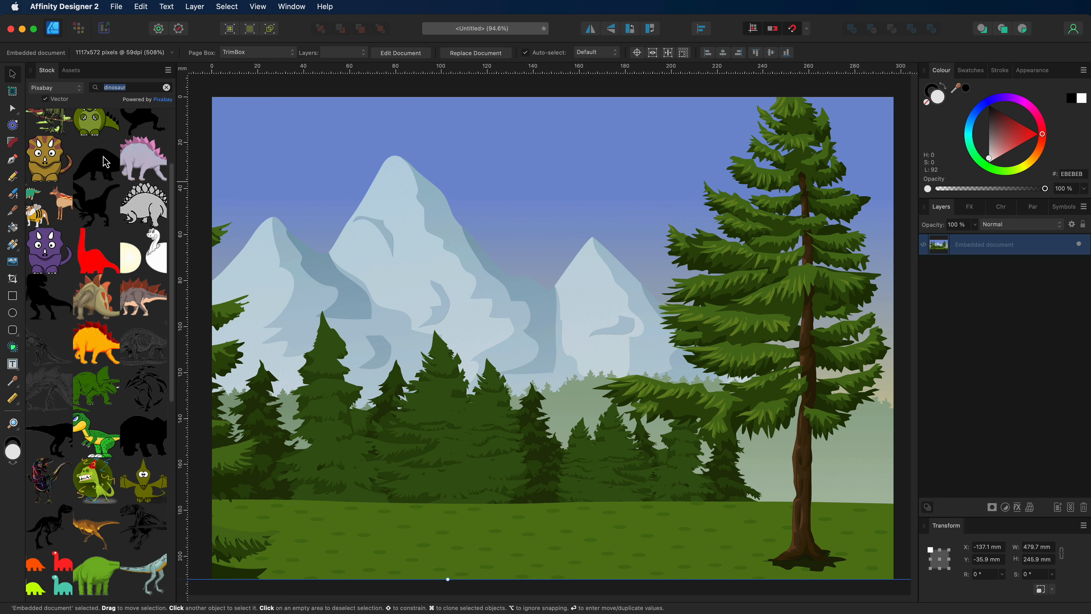
{"action": "scroll", "coordinate": [105, 163], "scroll_direction": "down", "scroll_amount": 5}
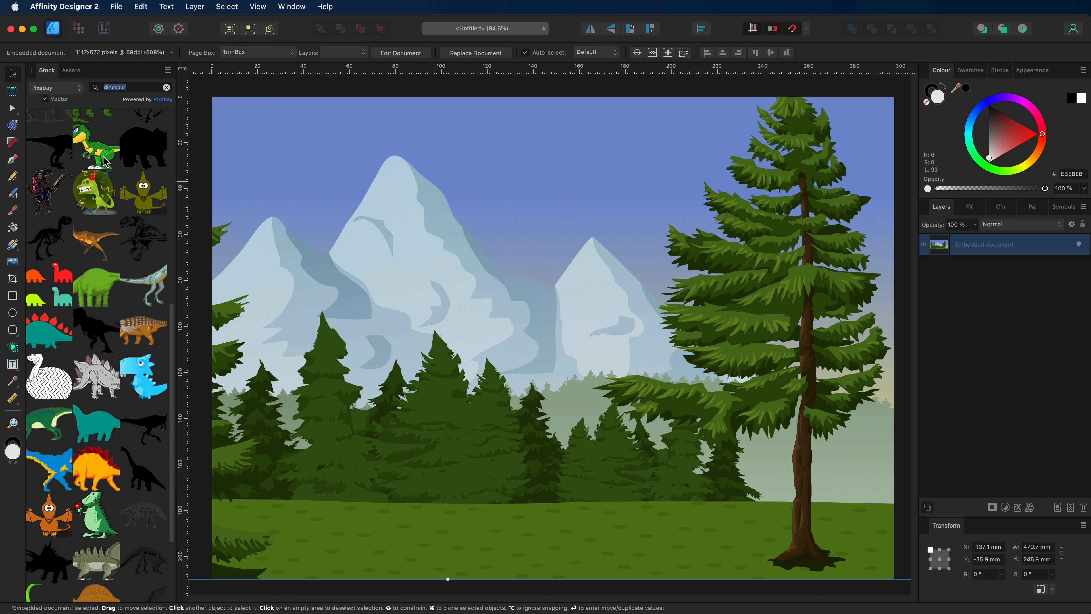
{"action": "scroll", "coordinate": [105, 162], "scroll_direction": "down", "scroll_amount": 15}
{"action": "scroll", "coordinate": [98, 229], "scroll_direction": "down", "scroll_amount": 10}
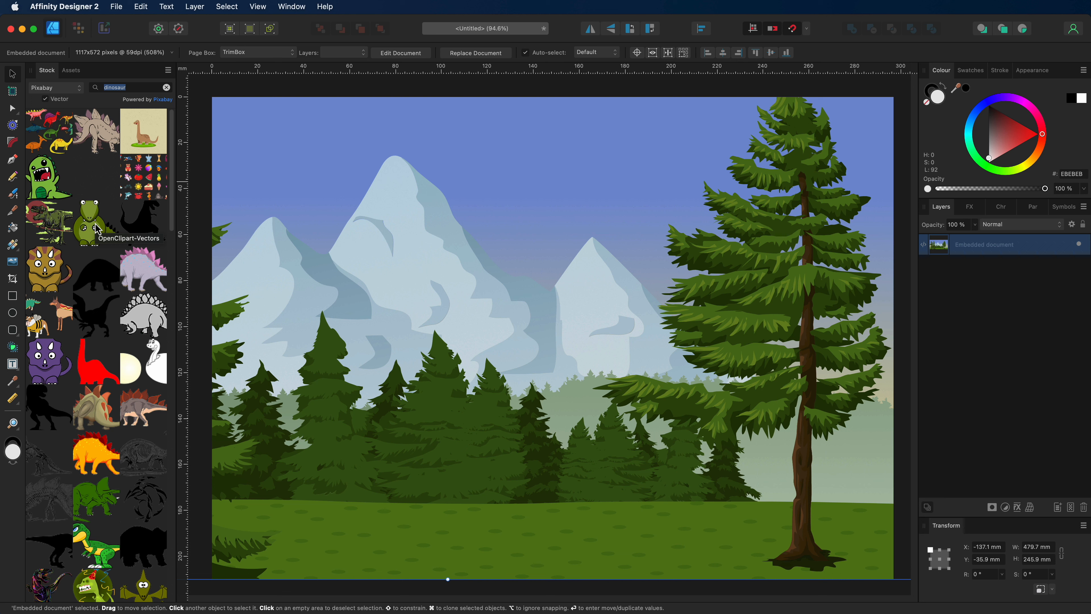
{"action": "scroll", "coordinate": [114, 368], "scroll_direction": "down", "scroll_amount": 7}
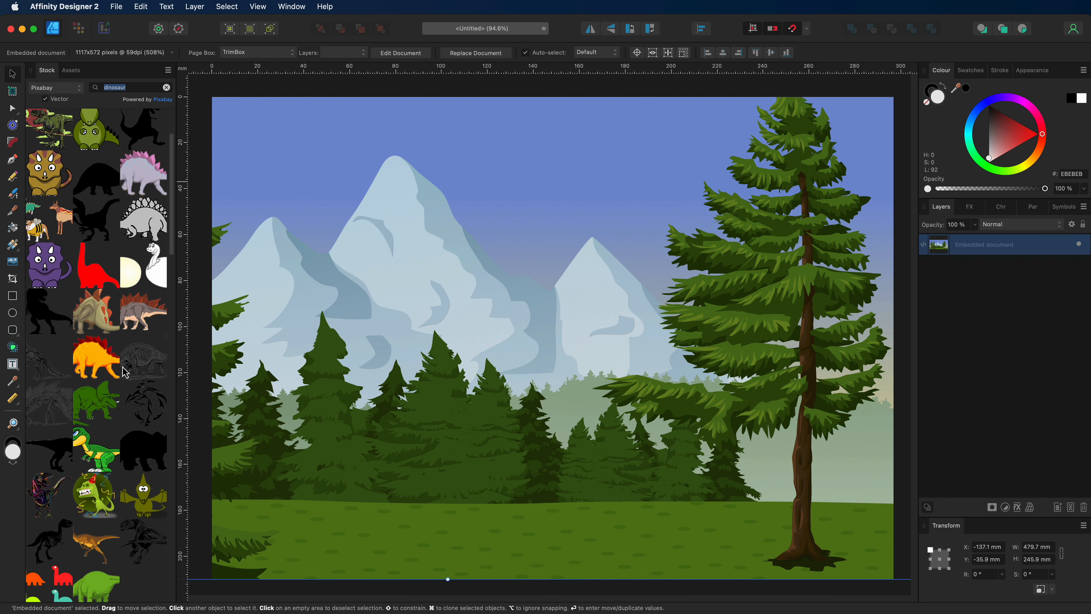
{"action": "scroll", "coordinate": [114, 368], "scroll_direction": "down", "scroll_amount": 2}
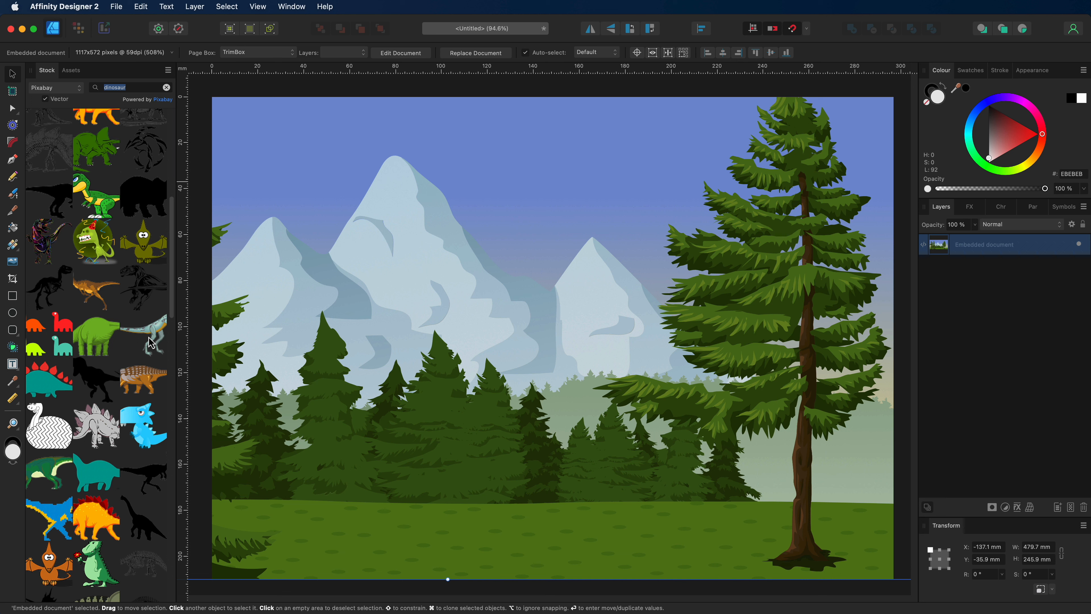
{"action": "left_click_drag", "start_coordinate": [151, 343], "coordinate": [397, 498]}
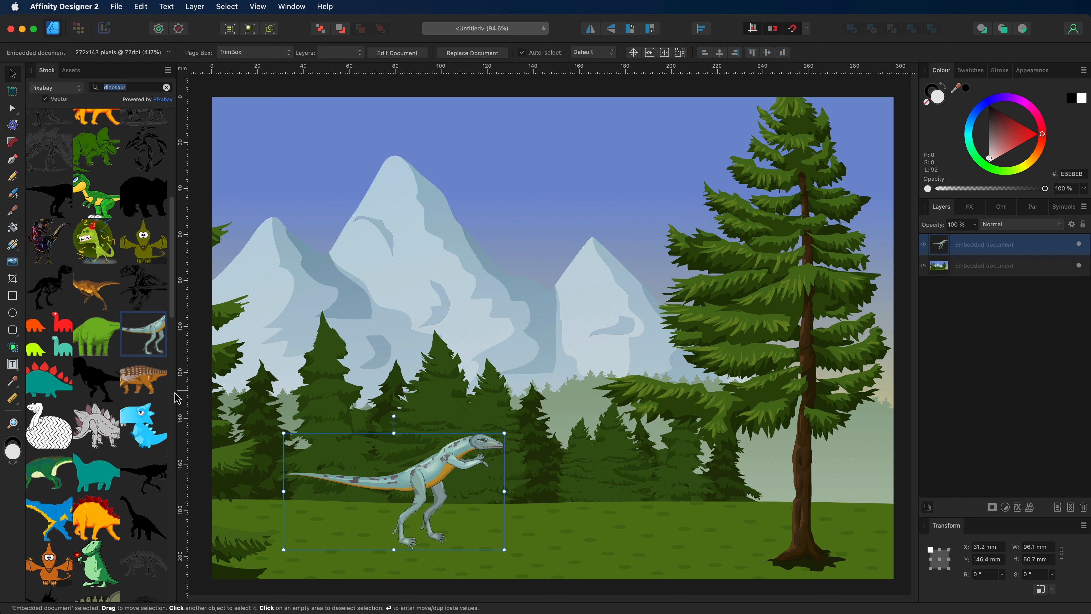
- Find the grey flying pterosaur among the dinosaur images and place it in the sky between the mountain peaks
{"action": "scroll", "coordinate": [124, 400], "scroll_direction": "down", "scroll_amount": 4}
{"action": "scroll", "coordinate": [124, 400], "scroll_direction": "down", "scroll_amount": 8}
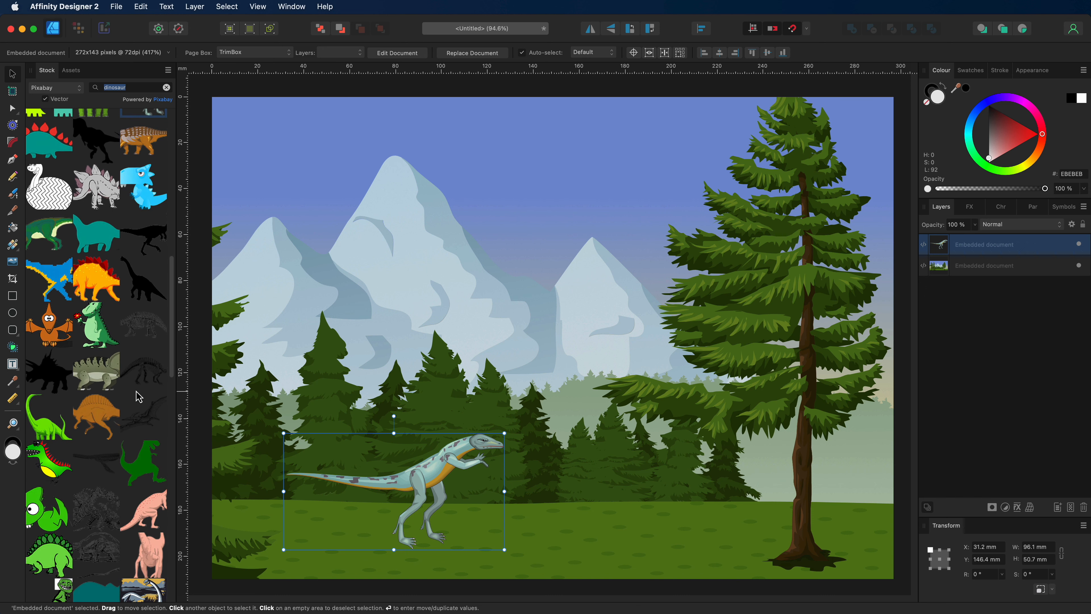
{"action": "scroll", "coordinate": [147, 391], "scroll_direction": "down", "scroll_amount": 11}
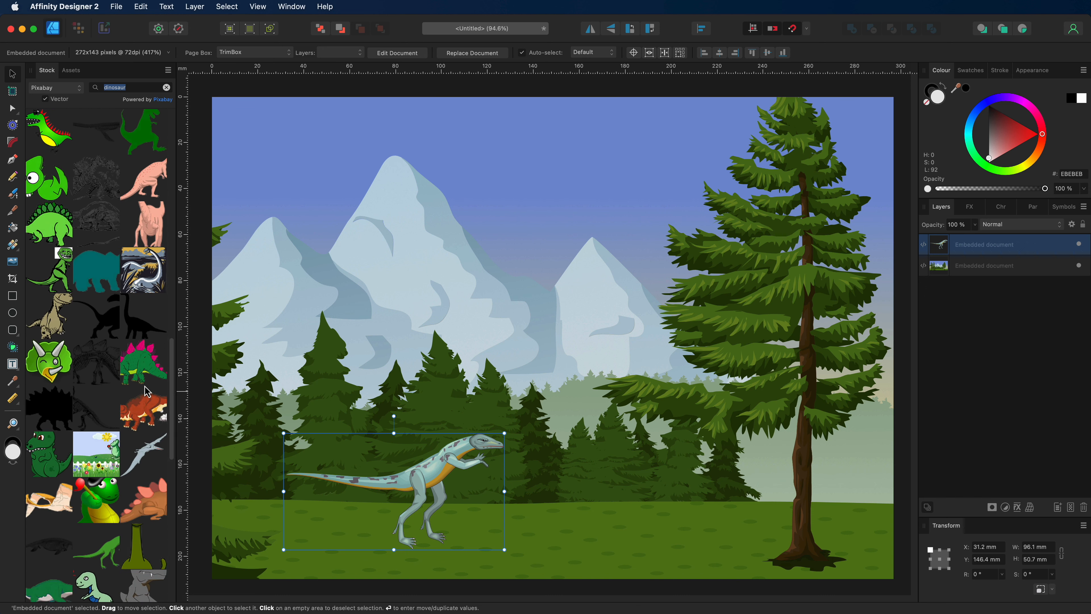
{"action": "left_click_drag", "start_coordinate": [143, 373], "coordinate": [576, 210]}
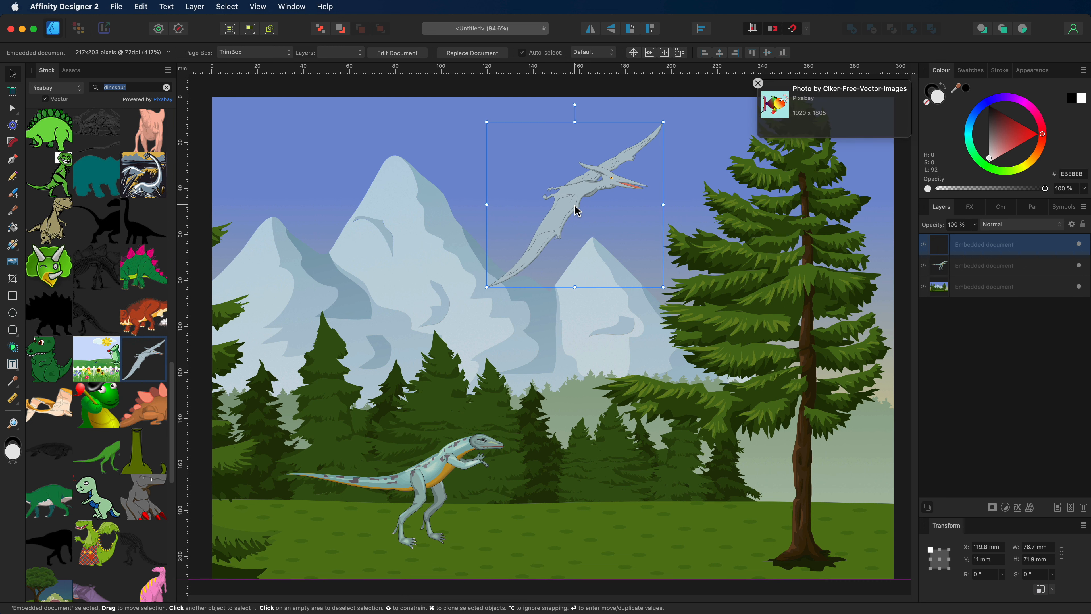
- Find the turquoise sail-backed dinosaur among the stock images and place it on the grass in front of the slender dinosaur
{"action": "scroll", "coordinate": [111, 355], "scroll_direction": "down", "scroll_amount": 10}
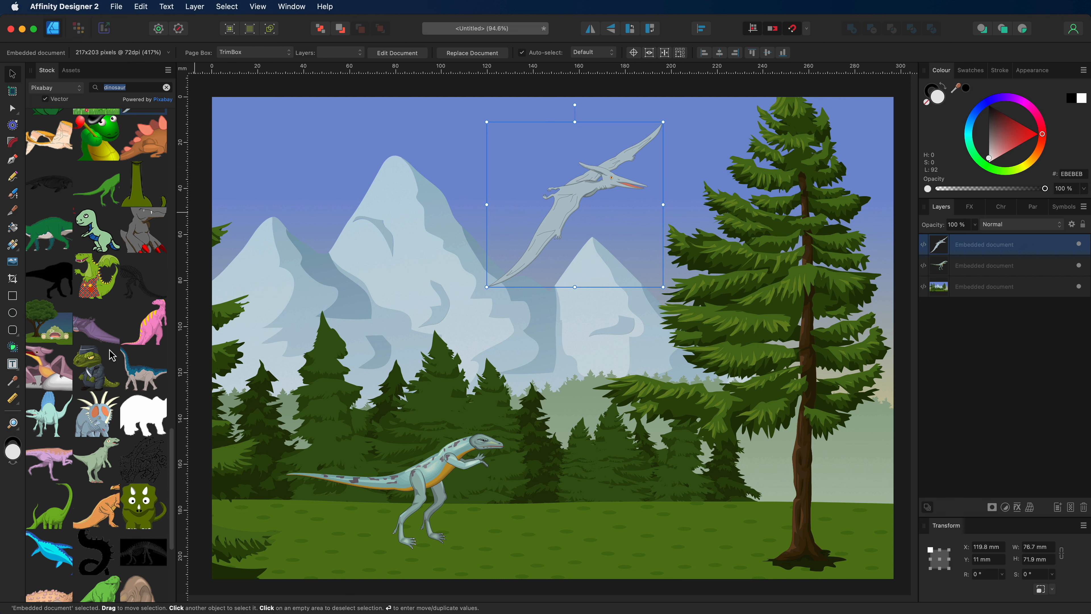
{"action": "scroll", "coordinate": [111, 355], "scroll_direction": "down", "scroll_amount": 5}
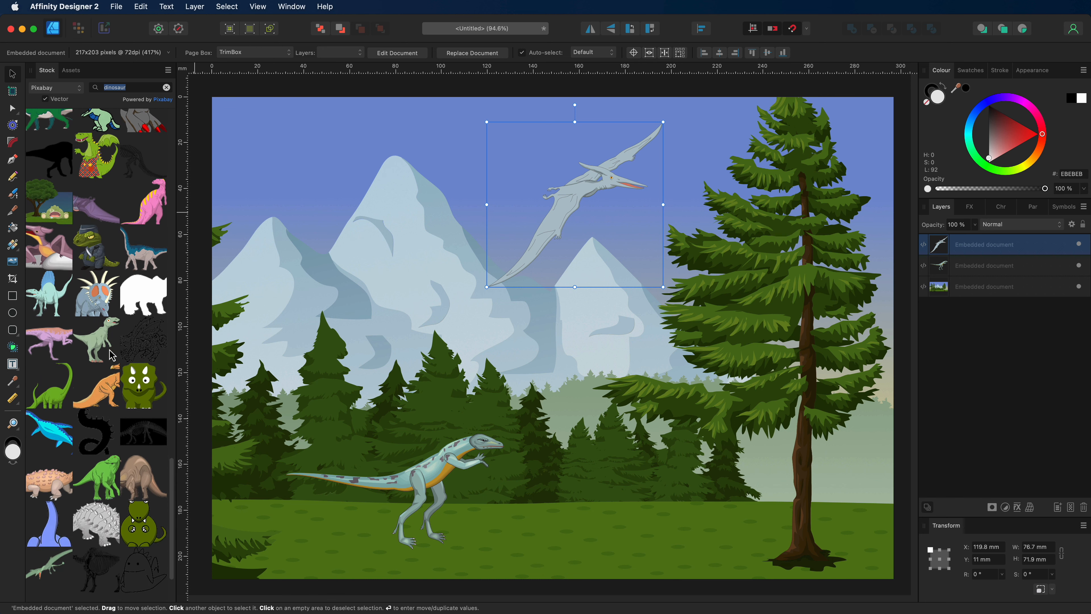
{"action": "left_click_drag", "start_coordinate": [52, 294], "coordinate": [561, 492]}
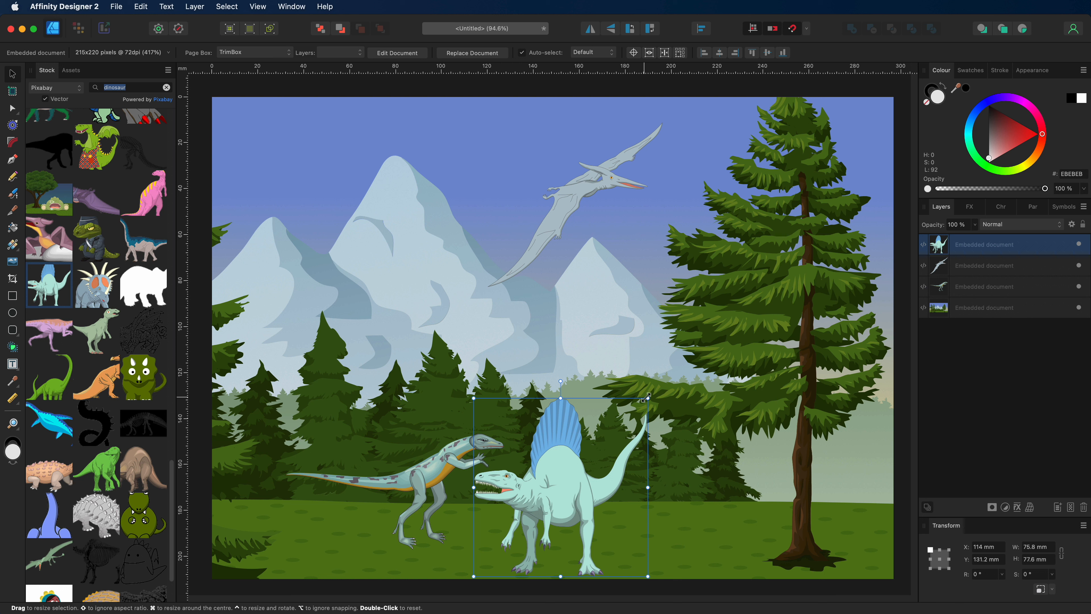
- Enlarge the sail-backed dinosaur to about 115 × 118 mm, flip it horizontally and position it at the page's left edge
{"action": "left_click_drag", "start_coordinate": [649, 398], "coordinate": [733, 301]}
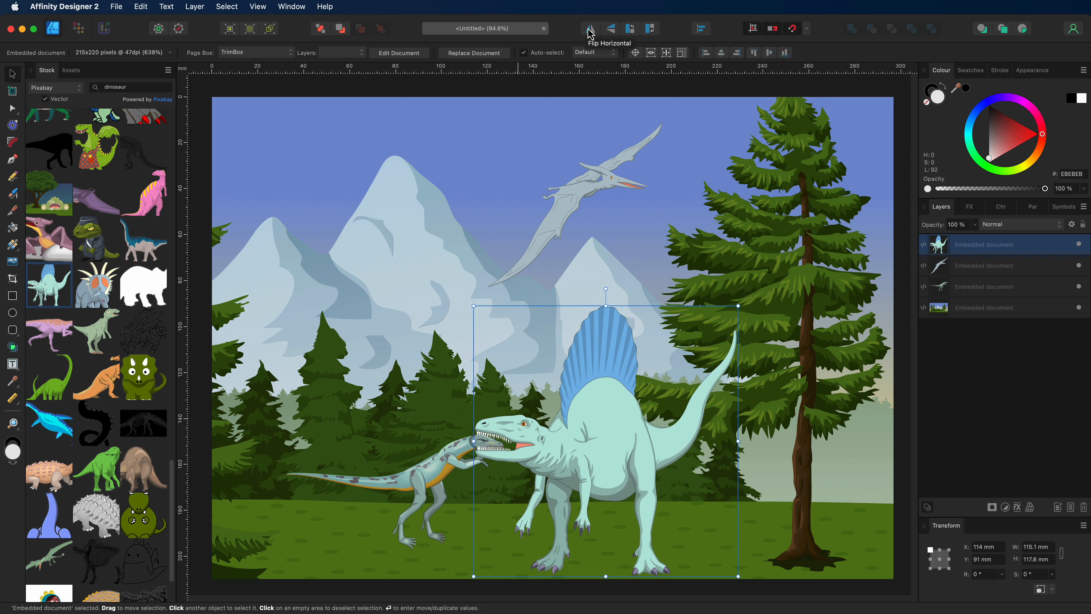
{"action": "left_click", "coordinate": [590, 28]}
{"action": "left_click_drag", "start_coordinate": [619, 429], "coordinate": [366, 423]}
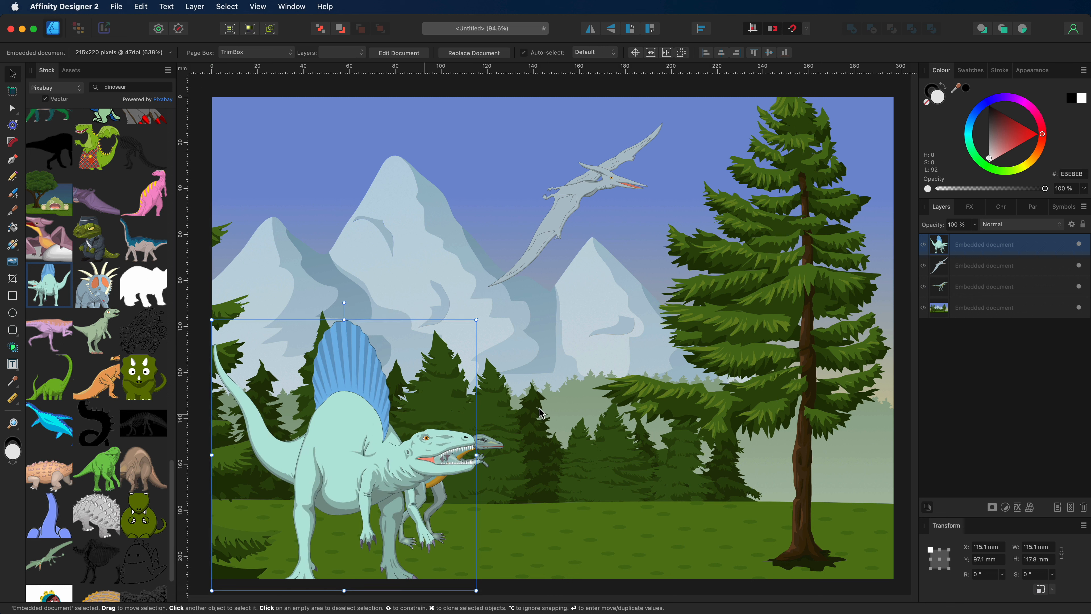
- Move the slender dinosaur to the right part of the meadow and shrink it to about 68 × 36 mm
{"action": "left_click", "coordinate": [967, 287]}
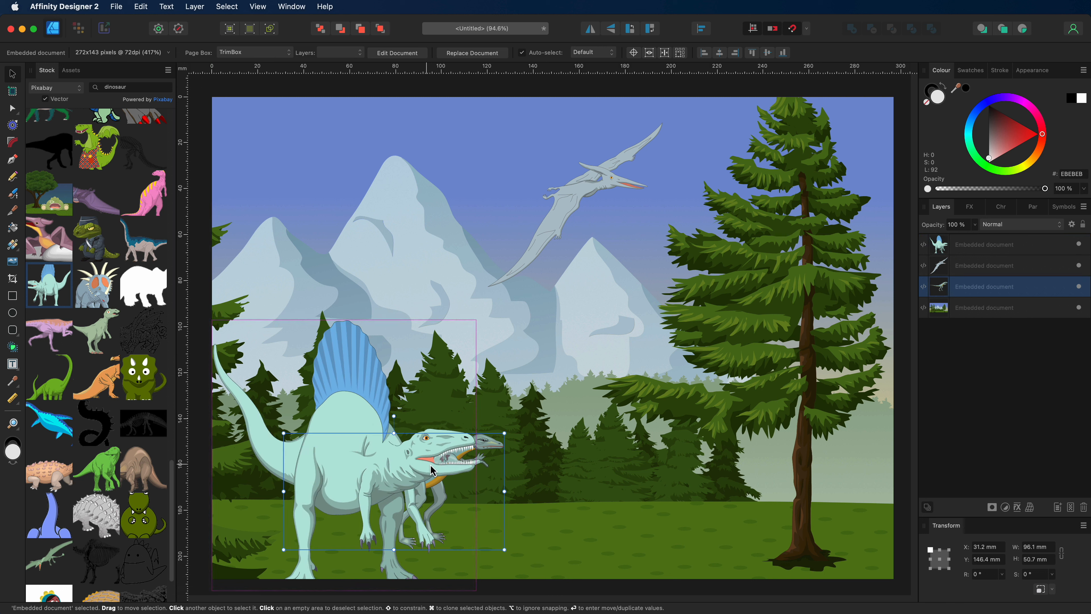
{"action": "left_click_drag", "start_coordinate": [486, 477], "coordinate": [790, 459]}
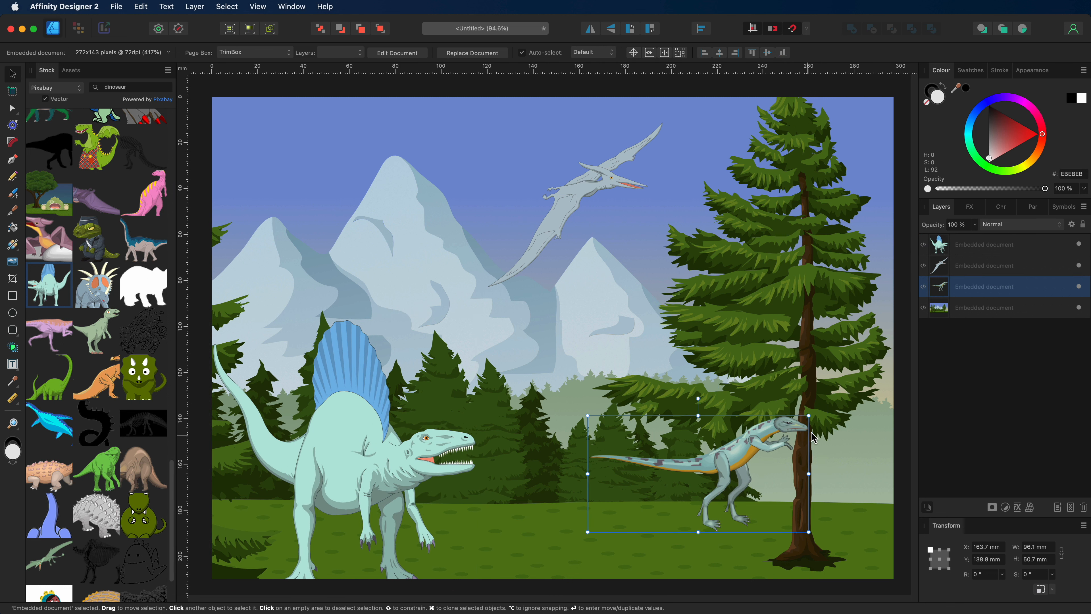
{"action": "mouse_move", "coordinate": [808, 416]}
{"action": "left_mouse_down"}
{"action": "mouse_move", "coordinate": [740, 443]}
{"action": "mouse_move", "coordinate": [726, 465]}
{"action": "left_mouse_up"}
- Shift the landscape image right until its left edge snaps to the page's left edge at X 0 mm, Y -35.9 mm
{"action": "left_click", "coordinate": [953, 309]}
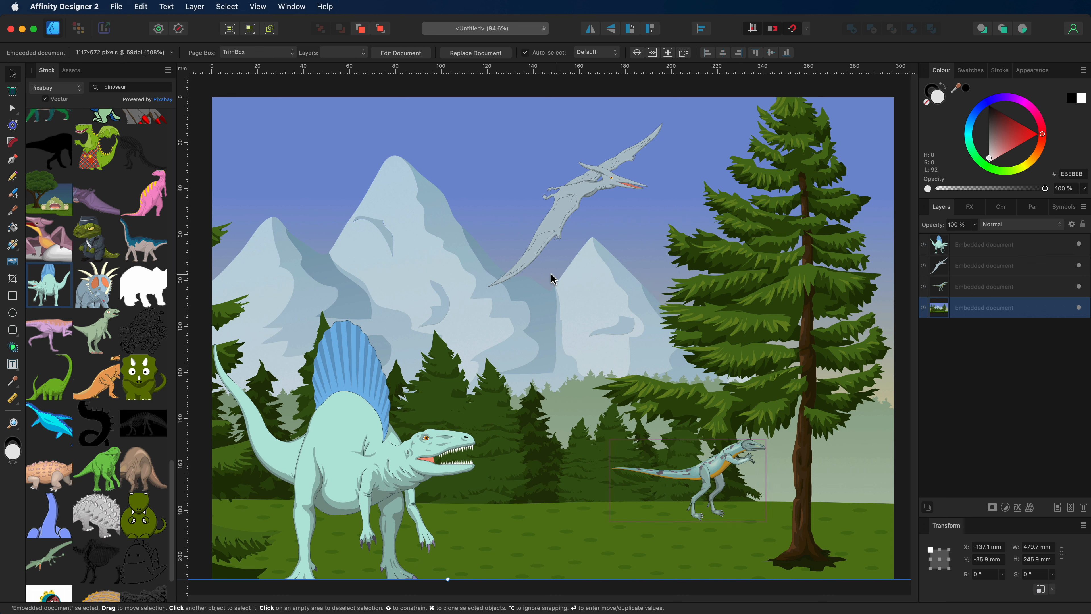
{"action": "left_click_drag", "start_coordinate": [425, 254], "coordinate": [540, 243]}
{"action": "left_click_drag", "start_coordinate": [391, 234], "coordinate": [518, 227]}
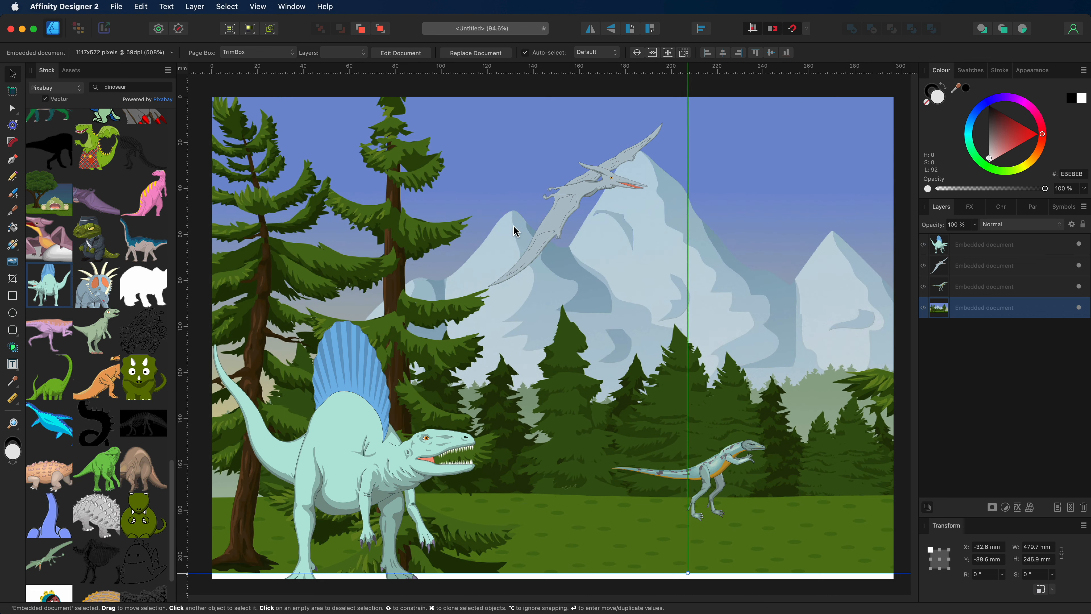
{"action": "left_click_drag", "start_coordinate": [445, 231], "coordinate": [495, 228]}
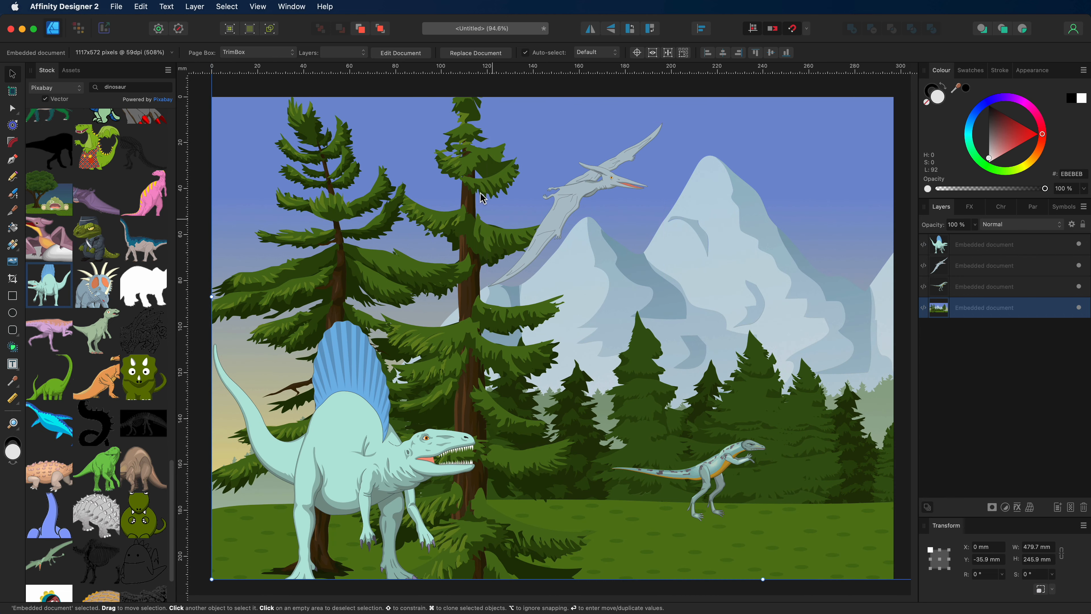
- Move the small slender dinosaur further right on the meadow, to about X 216 mm, Y 151 mm
{"action": "left_click", "coordinate": [432, 83]}
{"action": "left_click_drag", "start_coordinate": [693, 477], "coordinate": [792, 482]}
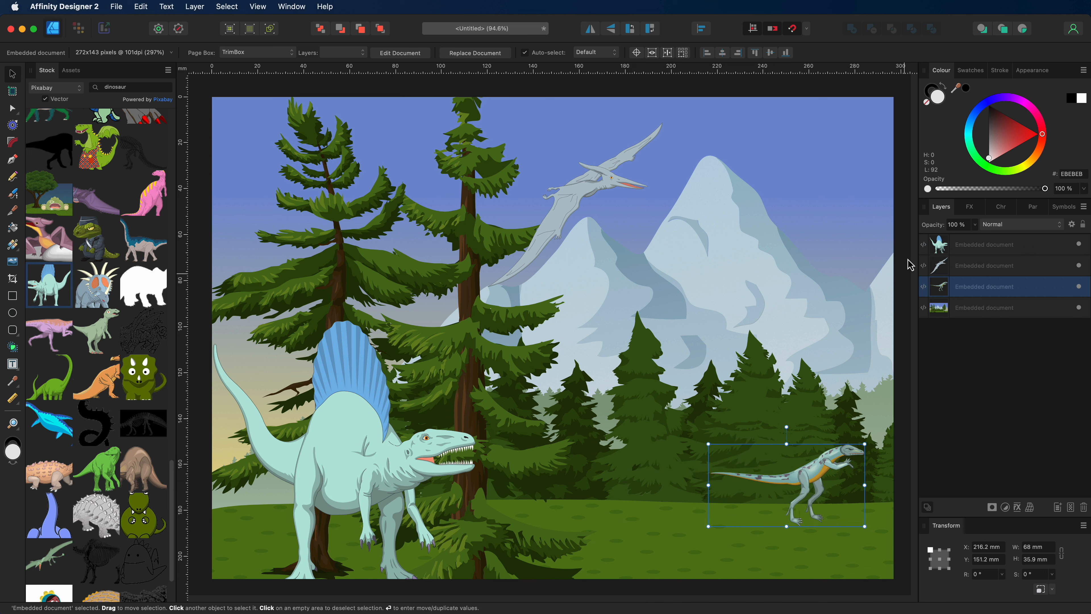
{"action": "left_click", "coordinate": [903, 248]}
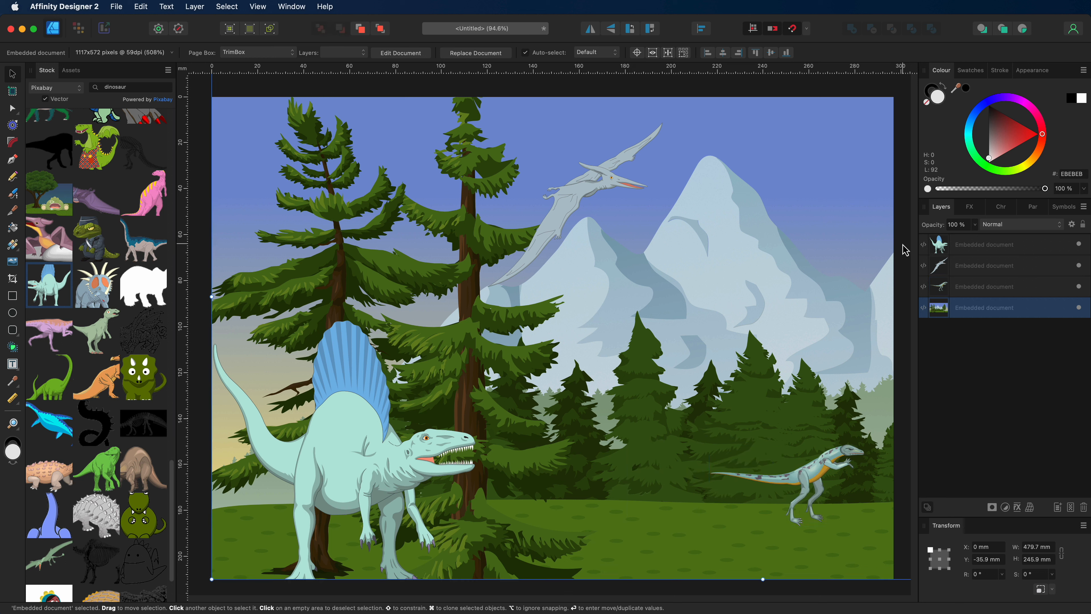
- Shrink the pterosaur to about 62 × 58 mm and move it up to the top edge of the sky beside the trees
{"action": "left_click", "coordinate": [562, 207]}
{"action": "left_click_drag", "start_coordinate": [492, 285], "coordinate": [521, 254]}
{"action": "left_click_drag", "start_coordinate": [587, 197], "coordinate": [561, 166]}
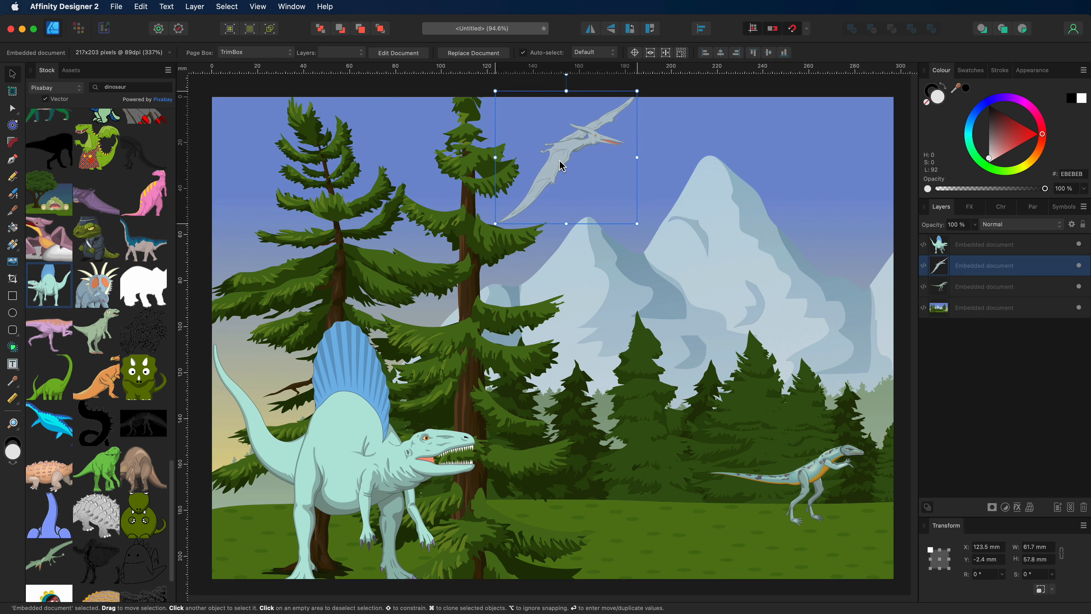
{"action": "left_click", "coordinate": [674, 86]}
{"action": "left_click", "coordinate": [607, 162]}
{"action": "left_click", "coordinate": [689, 91]}
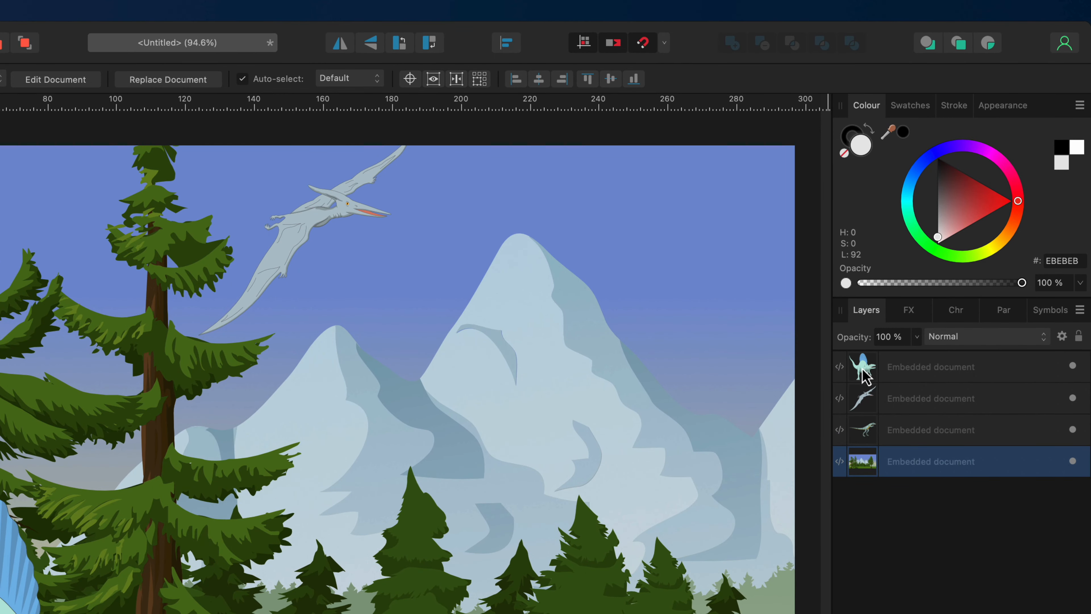
- Group all four embedded images, name the group Background and lock it
{"action": "left_click", "coordinate": [924, 372]}
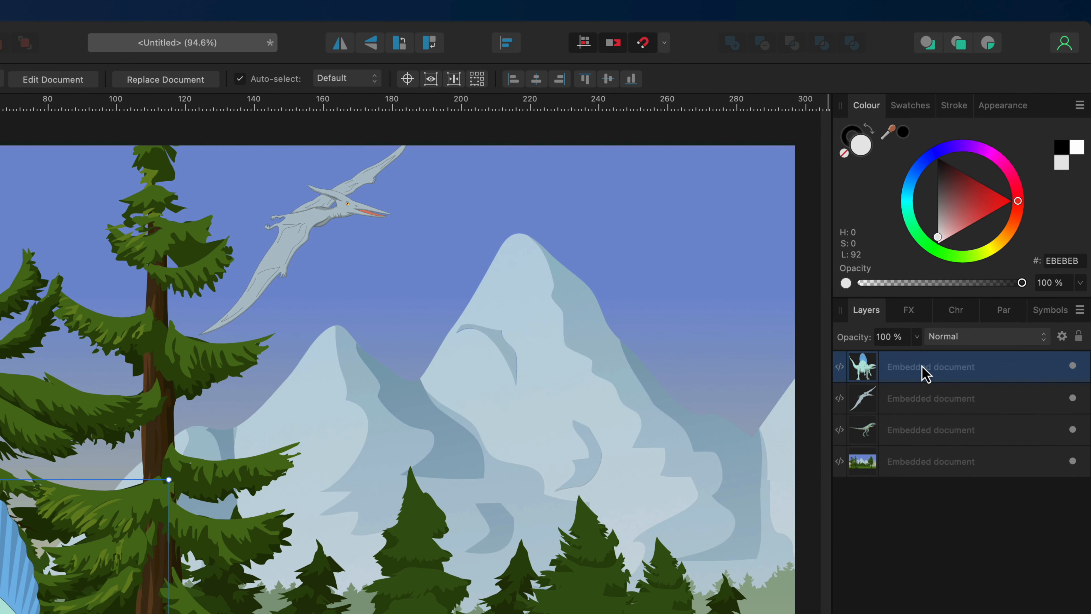
{"action": "left_click", "coordinate": [908, 467], "text": "shift"}
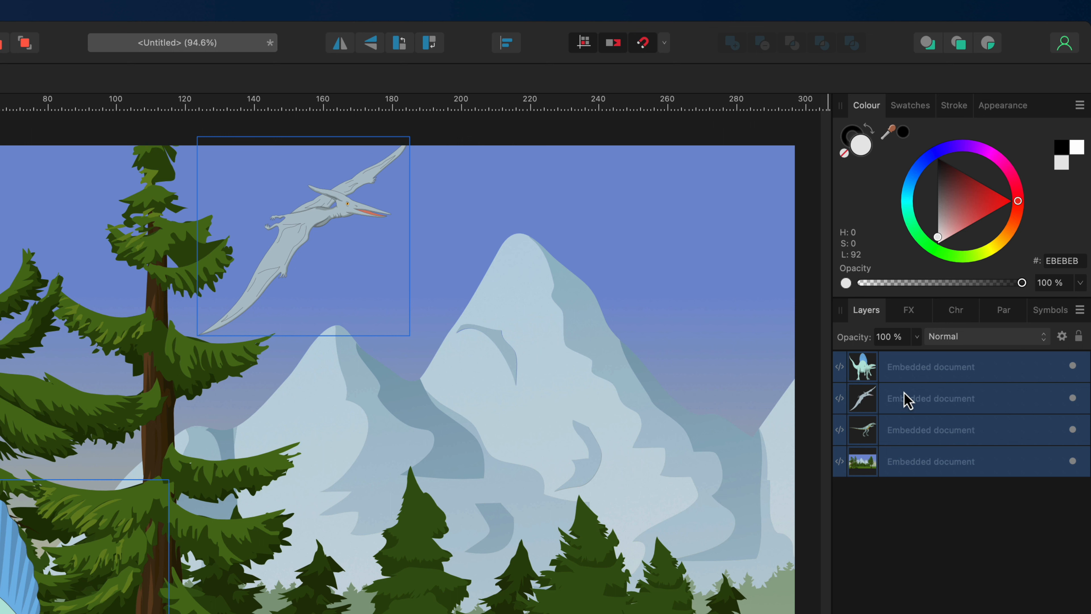
{"action": "key", "text": "super+g"}
{"action": "double_click", "coordinate": [902, 368]}
{"action": "type", "text": "Background"}
{"action": "key", "text": "Return"}
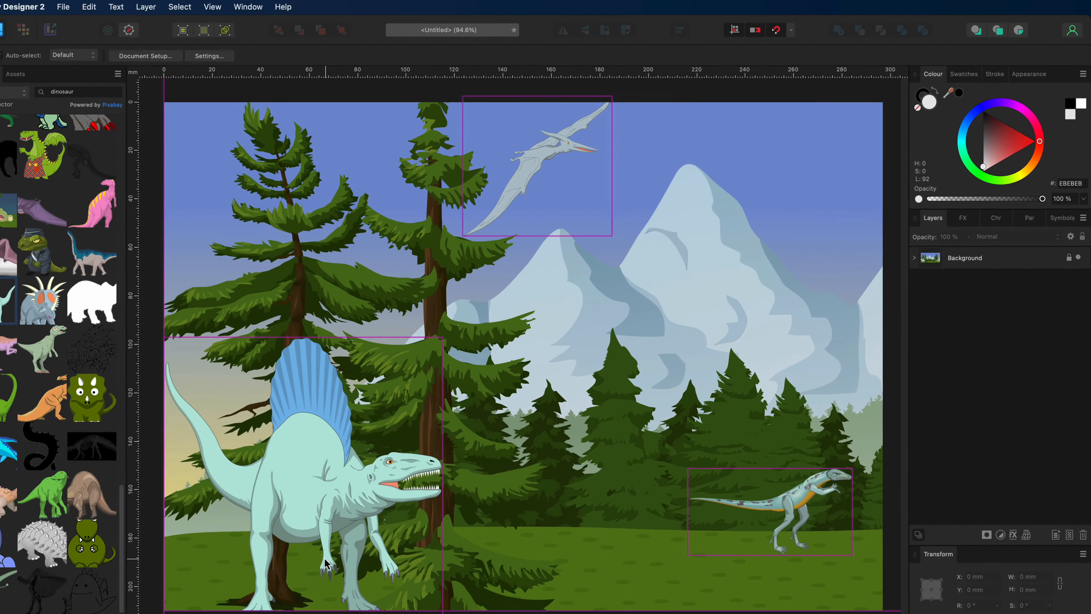
{"action": "left_click_drag", "start_coordinate": [360, 492], "coordinate": [522, 418]}
{"action": "left_click_drag", "start_coordinate": [804, 447], "coordinate": [704, 302]}
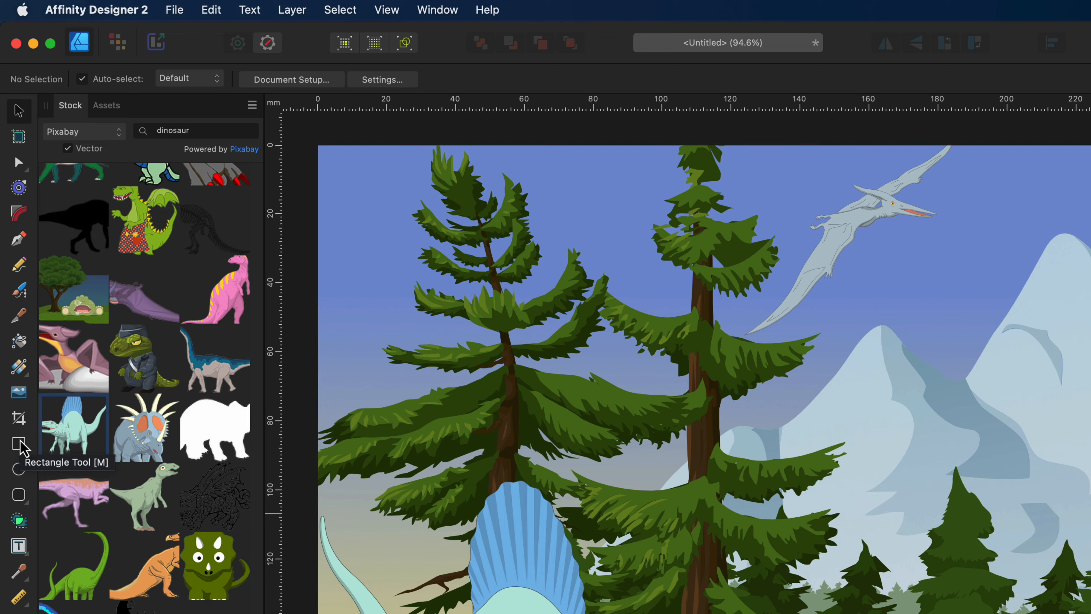
- Draw a rectangle about 70 × 146 mm against the page's left edge over the large dinosaur and set its opacity to 80%
{"action": "left_click", "coordinate": [20, 442]}
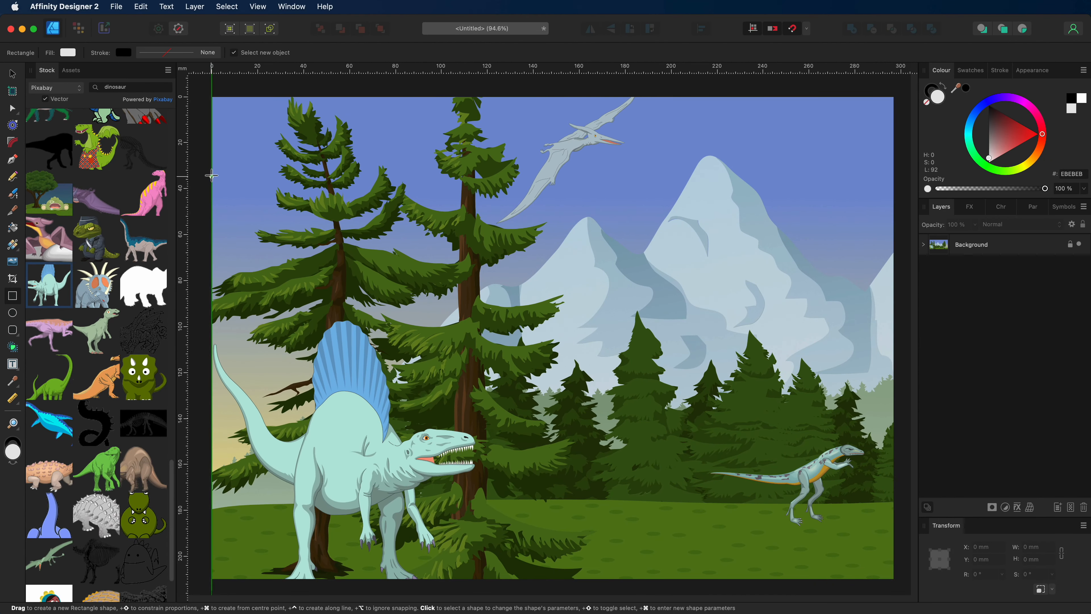
{"action": "left_click_drag", "start_coordinate": [212, 168], "coordinate": [377, 504]}
{"action": "left_click_drag", "start_coordinate": [375, 504], "coordinate": [373, 503]}
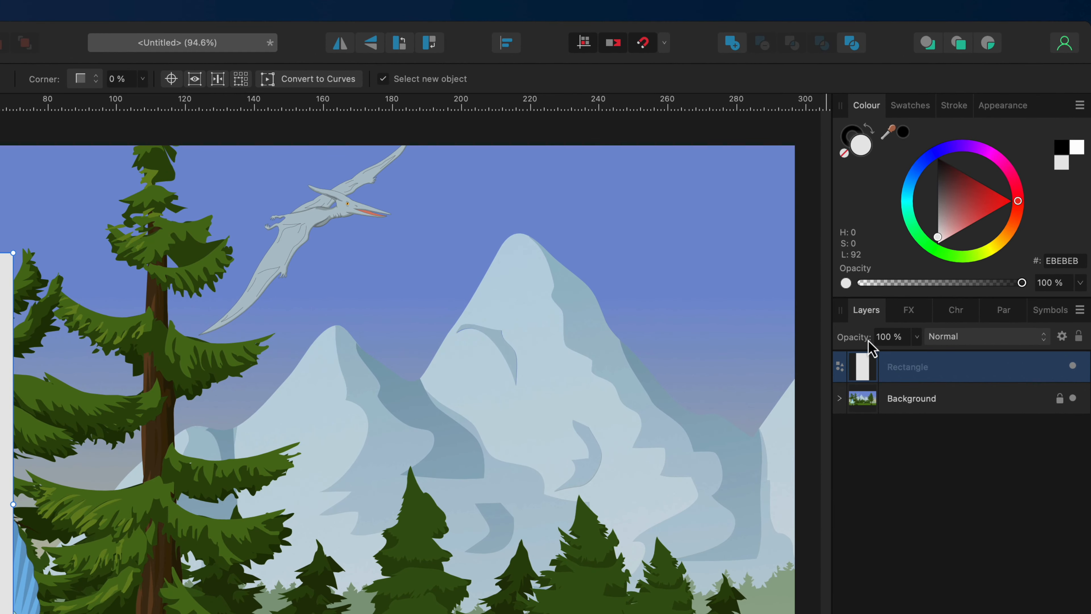
{"action": "left_click", "coordinate": [917, 338]}
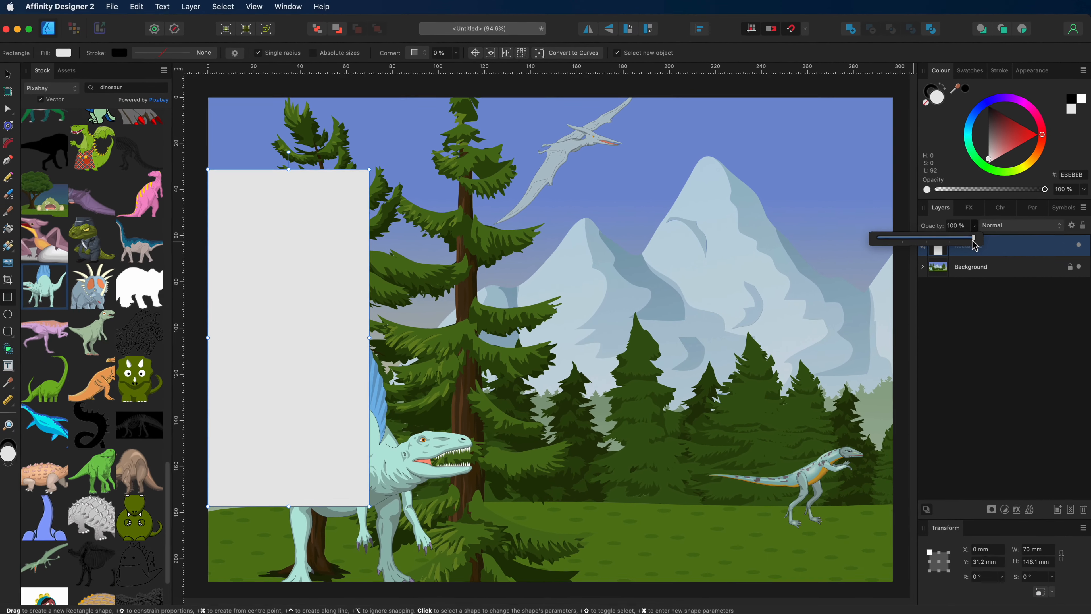
{"action": "left_click_drag", "start_coordinate": [975, 243], "coordinate": [958, 241]}
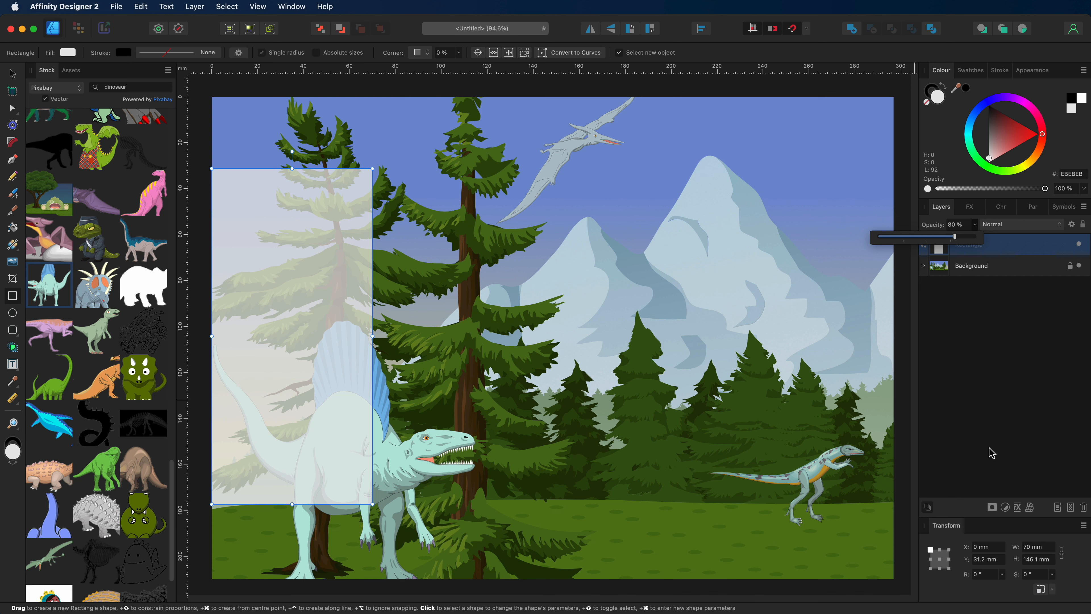
- Add an outer shadow to the rectangle with a 10 px radius and a 10 px offset
{"action": "left_click", "coordinate": [1017, 508]}
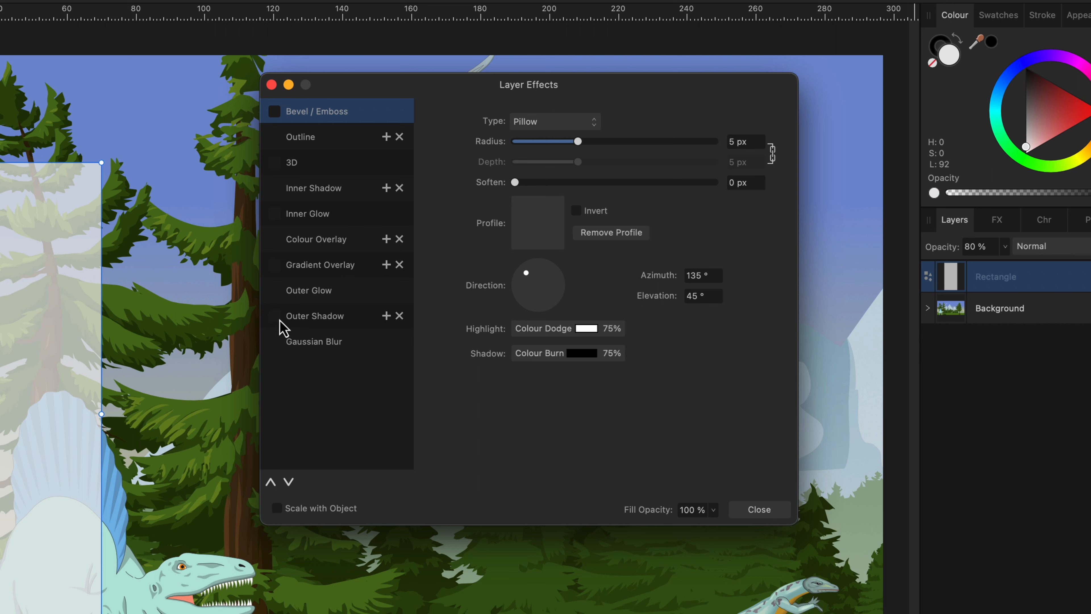
{"action": "left_click", "coordinate": [303, 323]}
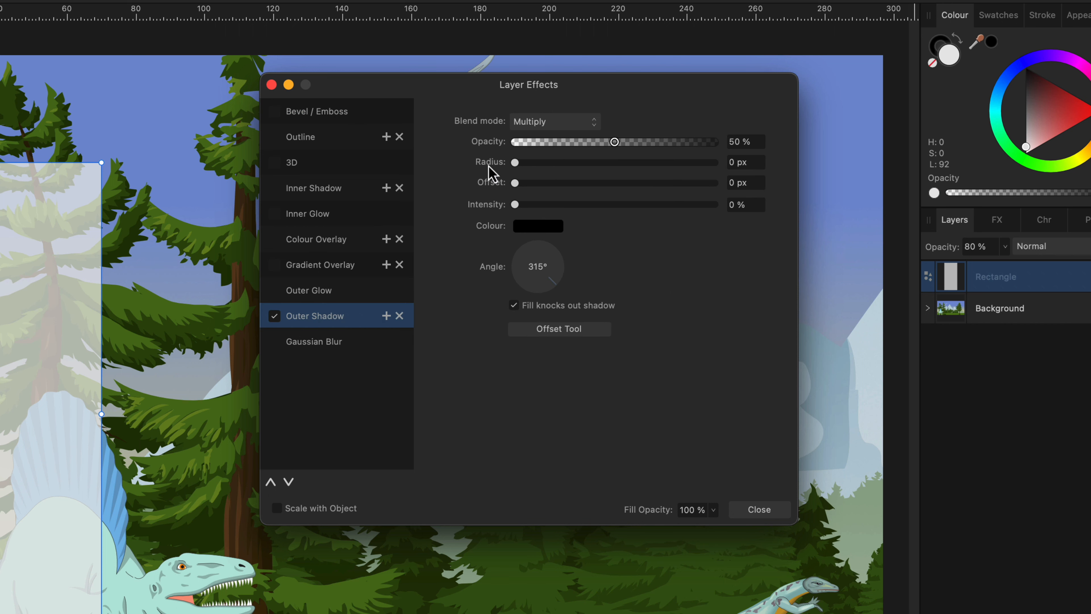
{"action": "left_click", "coordinate": [758, 163]}
{"action": "type", "text": "10"}
{"action": "left_click", "coordinate": [755, 182]}
{"action": "type", "text": "10"}
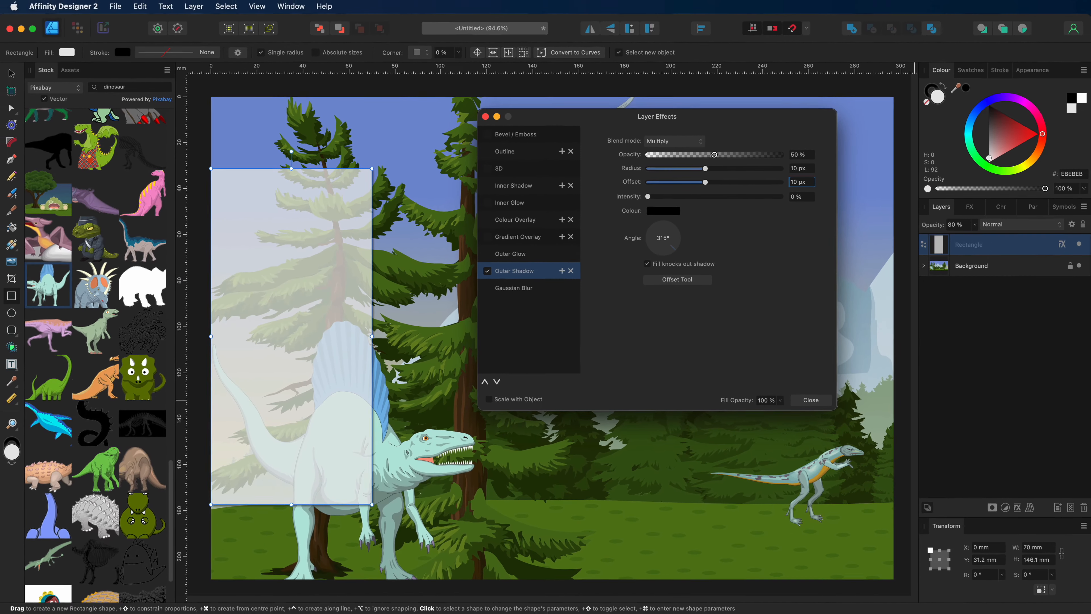
{"action": "key", "text": "Return"}
{"action": "left_click", "coordinate": [810, 401]}
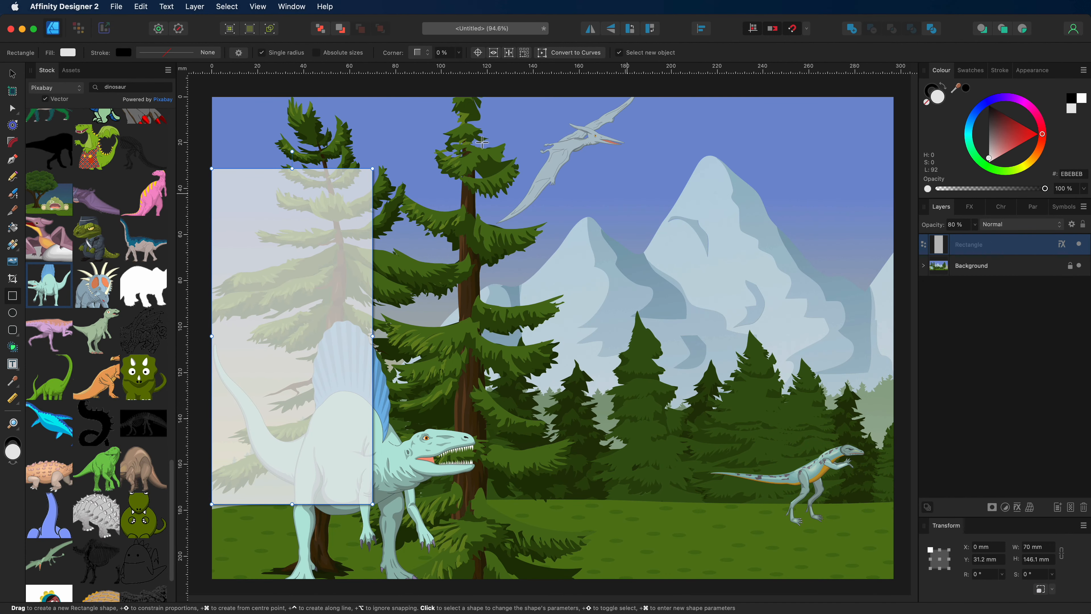
{"action": "left_click", "coordinate": [12, 74]}
{"action": "left_click", "coordinate": [216, 90]}
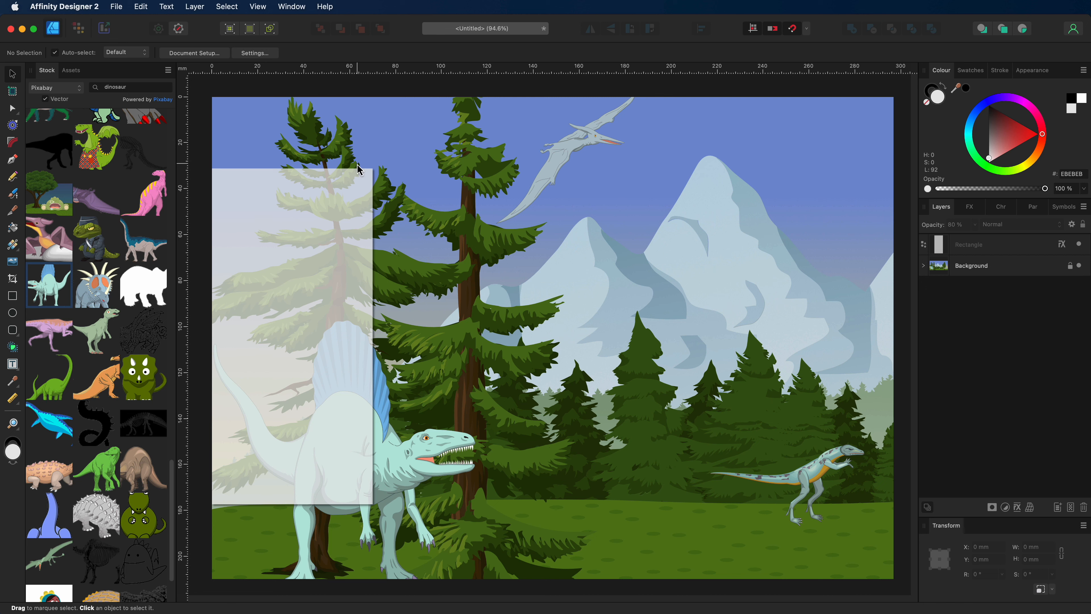
- Round the rectangle's two right-hand corners to a 10 mm radius and convert the shape to curves
{"action": "left_click", "coordinate": [322, 190]}
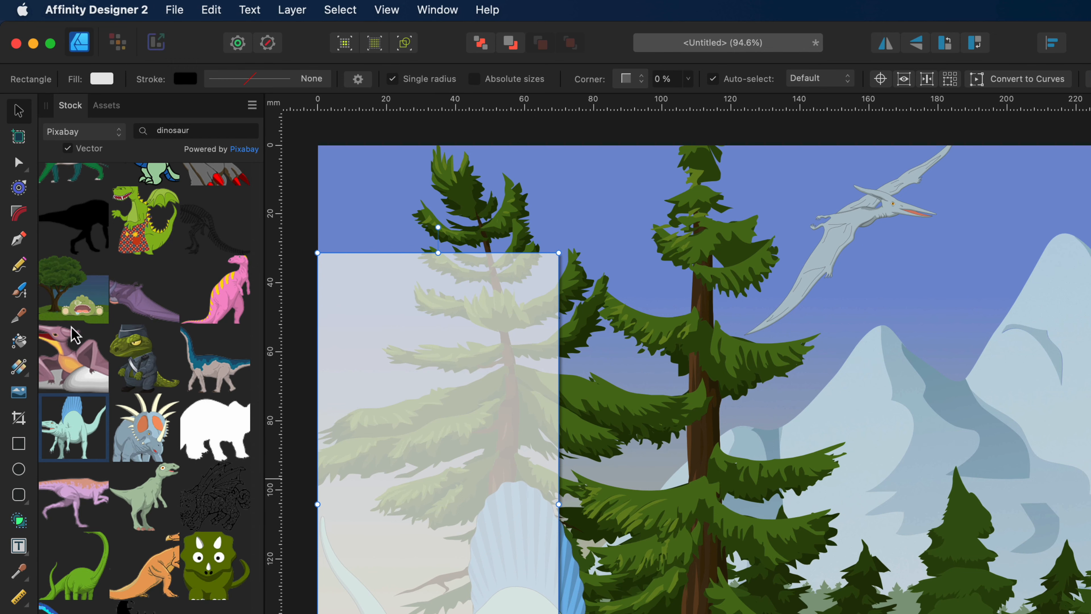
{"action": "left_click", "coordinate": [19, 222]}
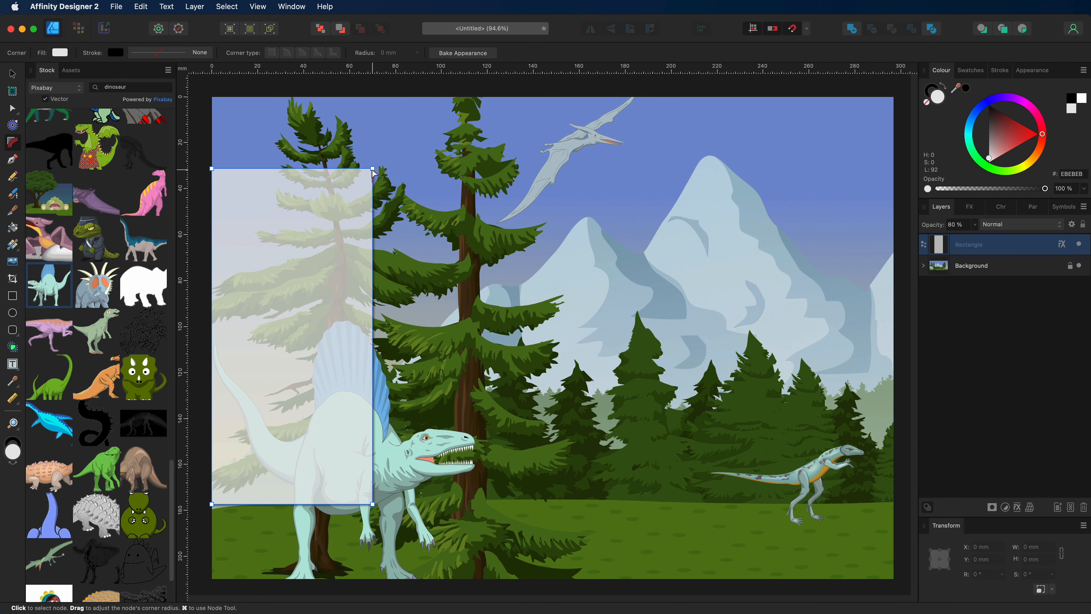
{"action": "left_click", "coordinate": [372, 169]}
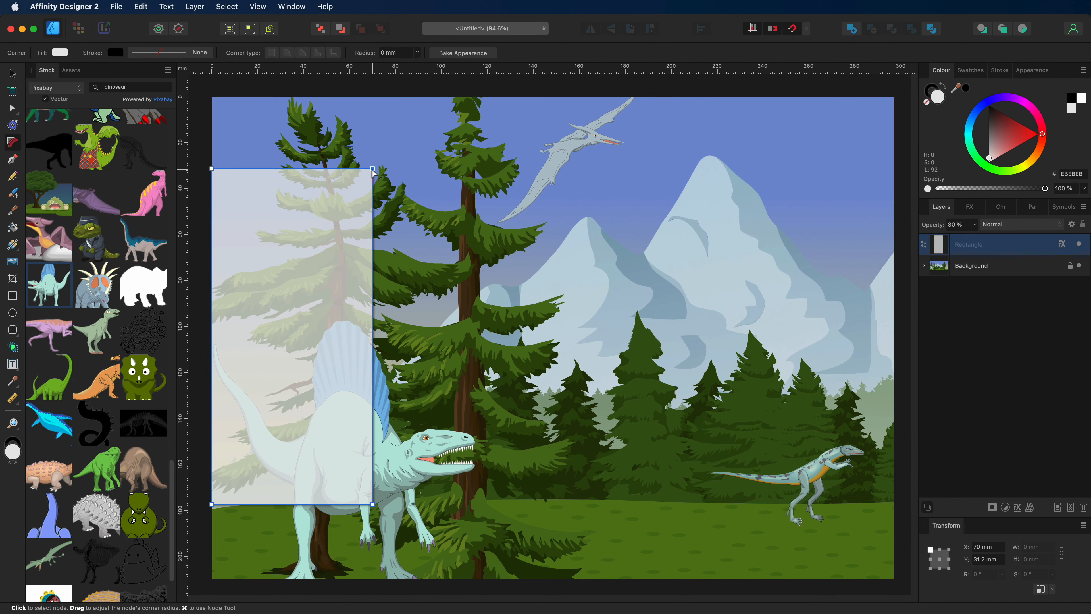
{"action": "left_click", "coordinate": [373, 504], "text": "shift"}
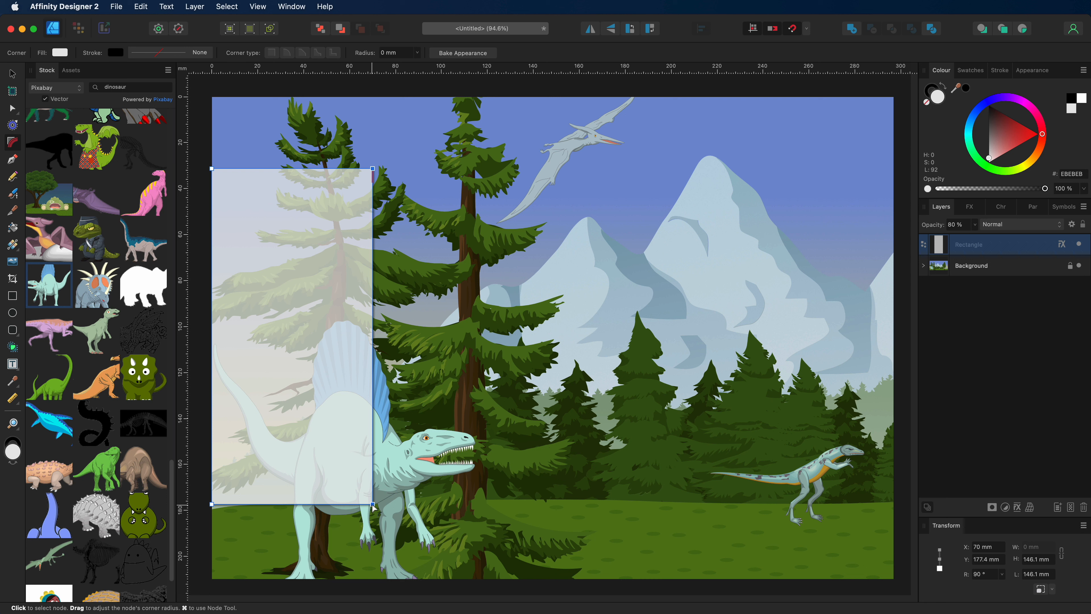
{"action": "left_click_drag", "start_coordinate": [372, 505], "coordinate": [342, 488]}
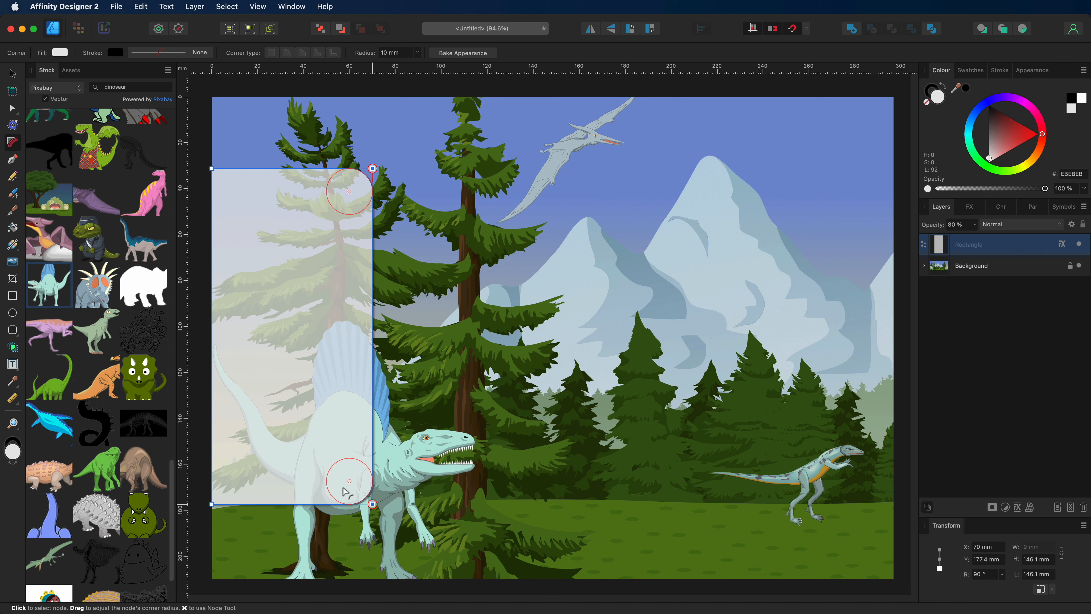
{"action": "key", "text": "super+Return"}
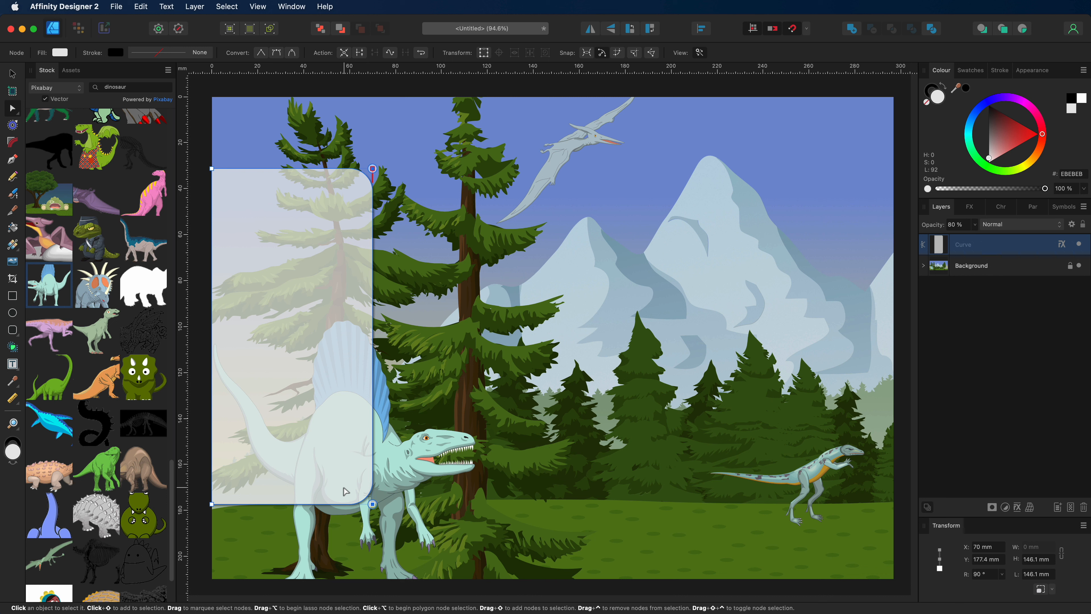
{"action": "left_click", "coordinate": [13, 74]}
{"action": "left_click", "coordinate": [234, 91]}
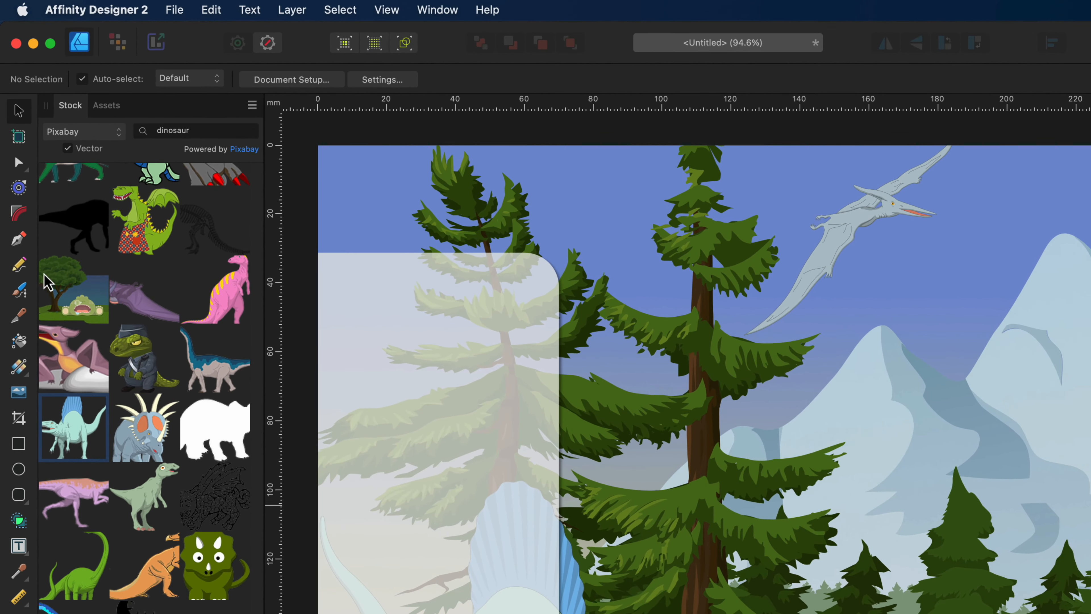
- Draw a straight horizontal line about 70 mm long across the upper part of the translucent panel at about Y 48 mm
{"action": "left_click", "coordinate": [17, 242]}
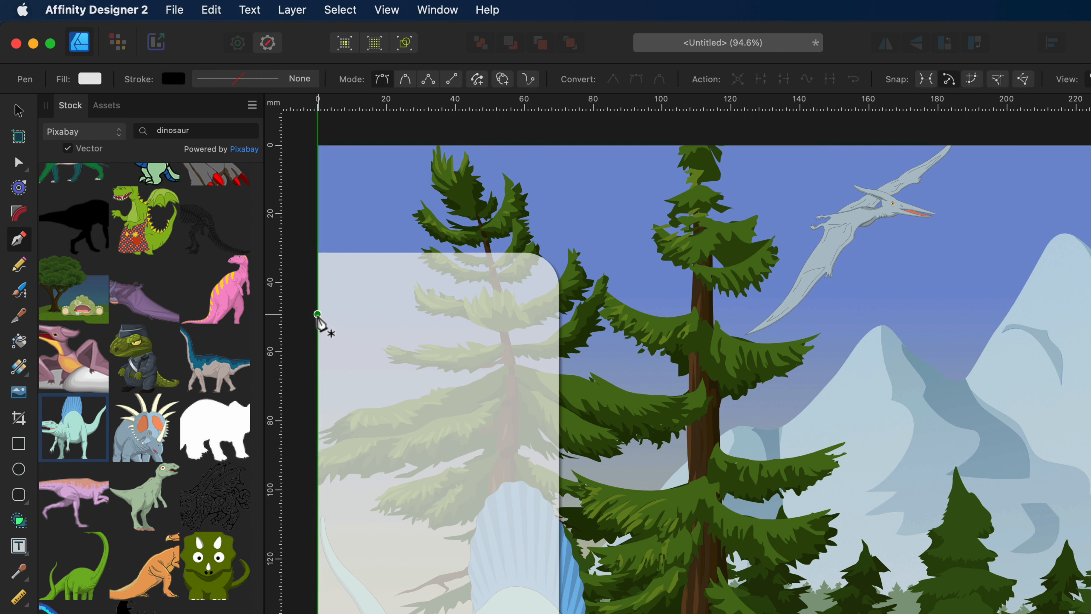
{"action": "left_click", "coordinate": [318, 311]}
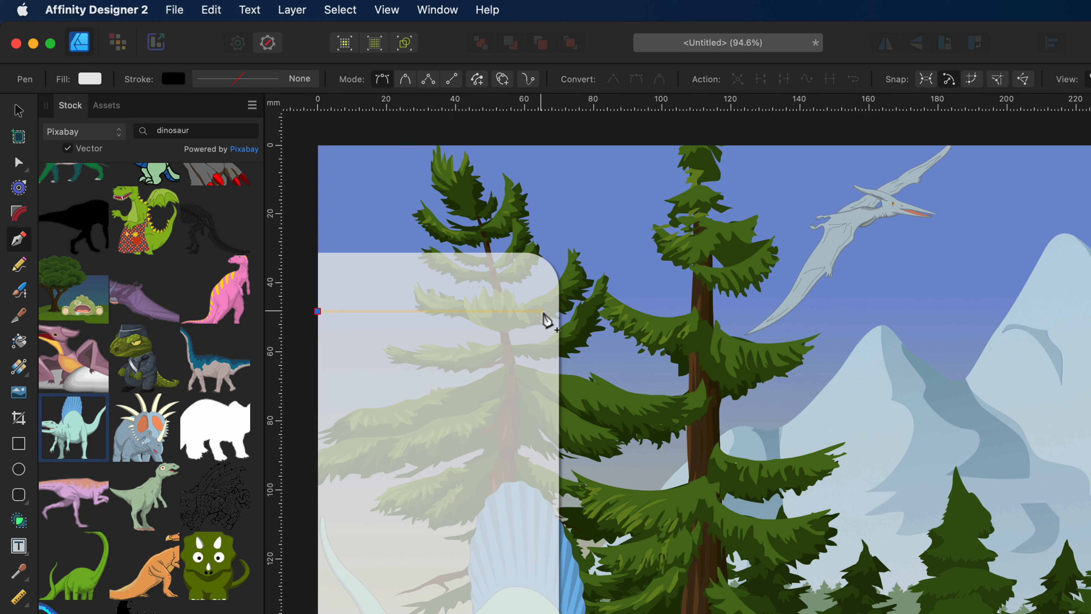
{"action": "left_click", "coordinate": [558, 310]}
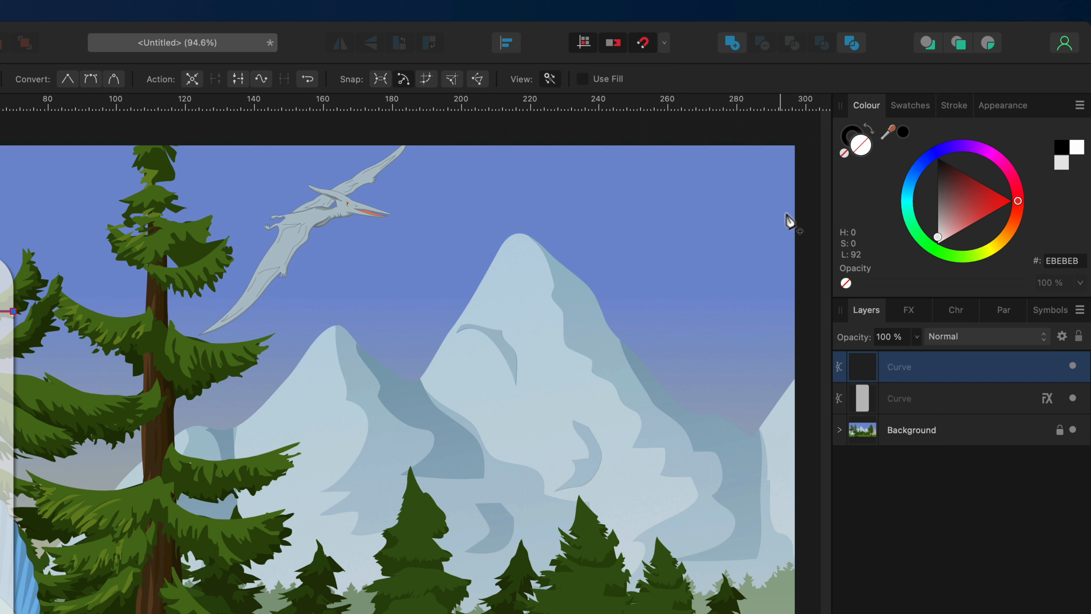
- Set the horizontal line's stroke width to 1 pt
{"action": "left_click", "coordinate": [853, 137]}
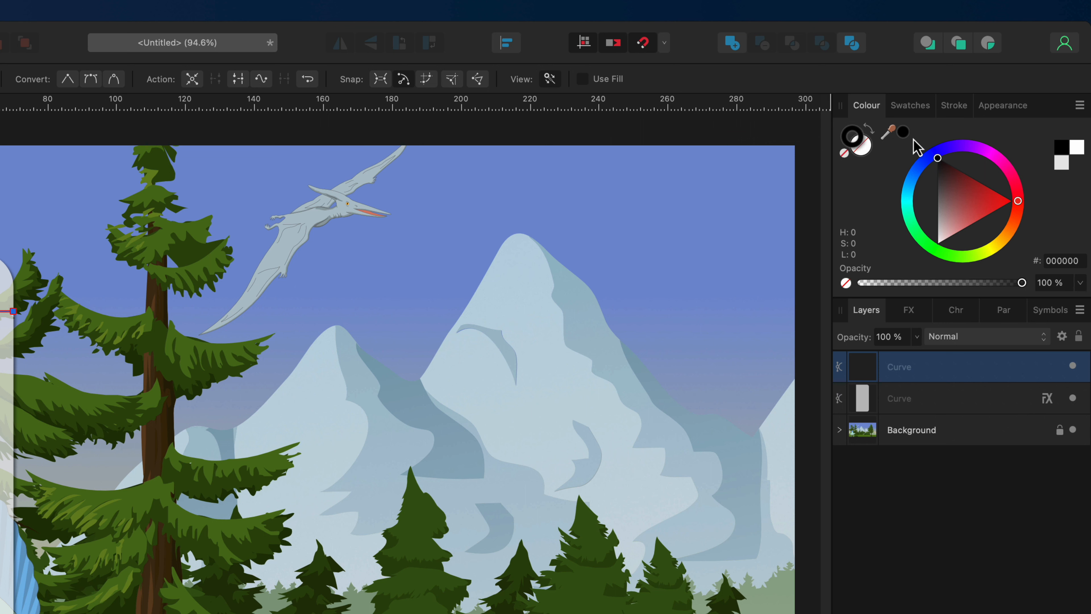
{"action": "left_click", "coordinate": [957, 109]}
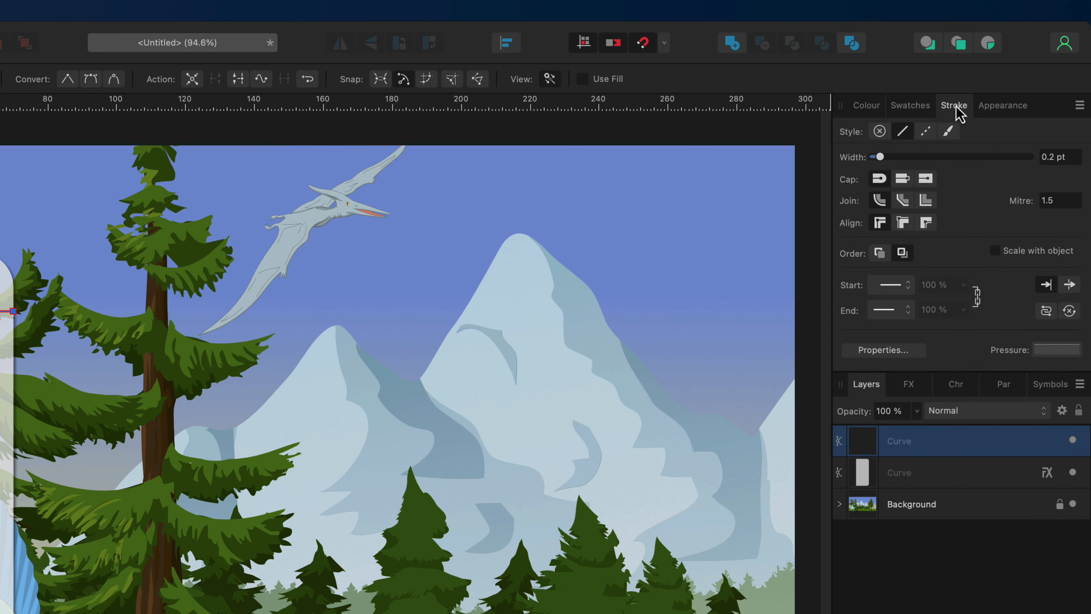
{"action": "left_click_drag", "start_coordinate": [885, 157], "coordinate": [923, 156]}
{"action": "left_click_drag", "start_coordinate": [984, 106], "coordinate": [971, 105]}
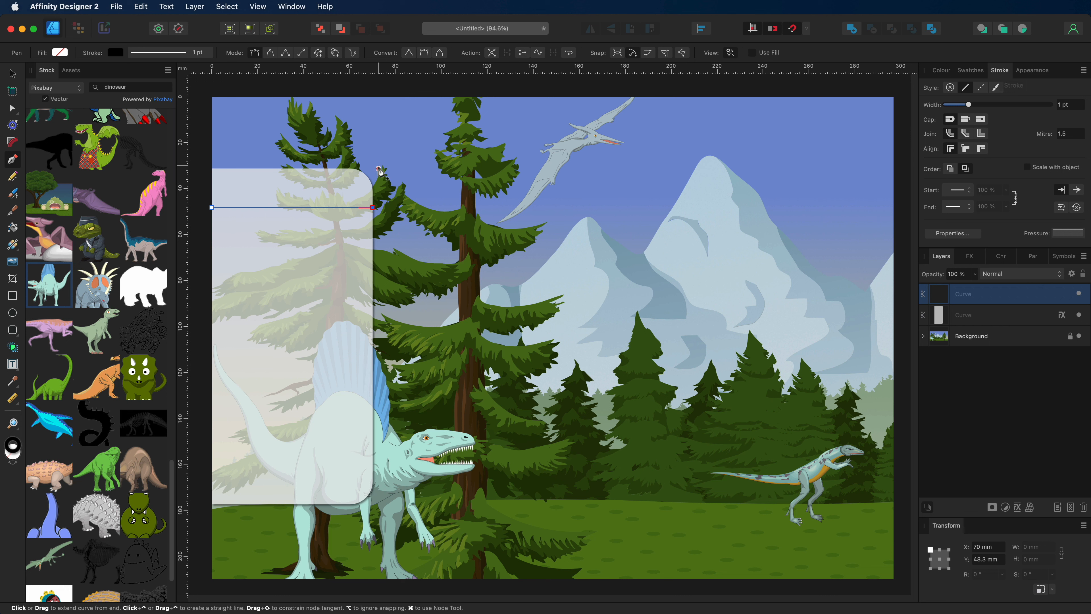
{"action": "left_click", "coordinate": [292, 6]}
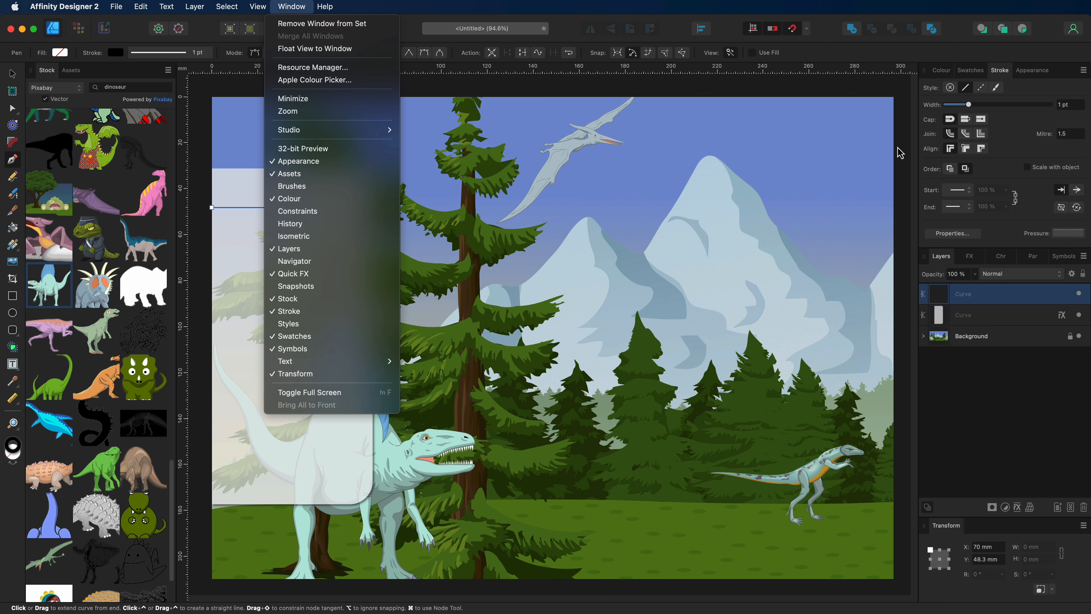
{"action": "left_click", "coordinate": [296, 8]}
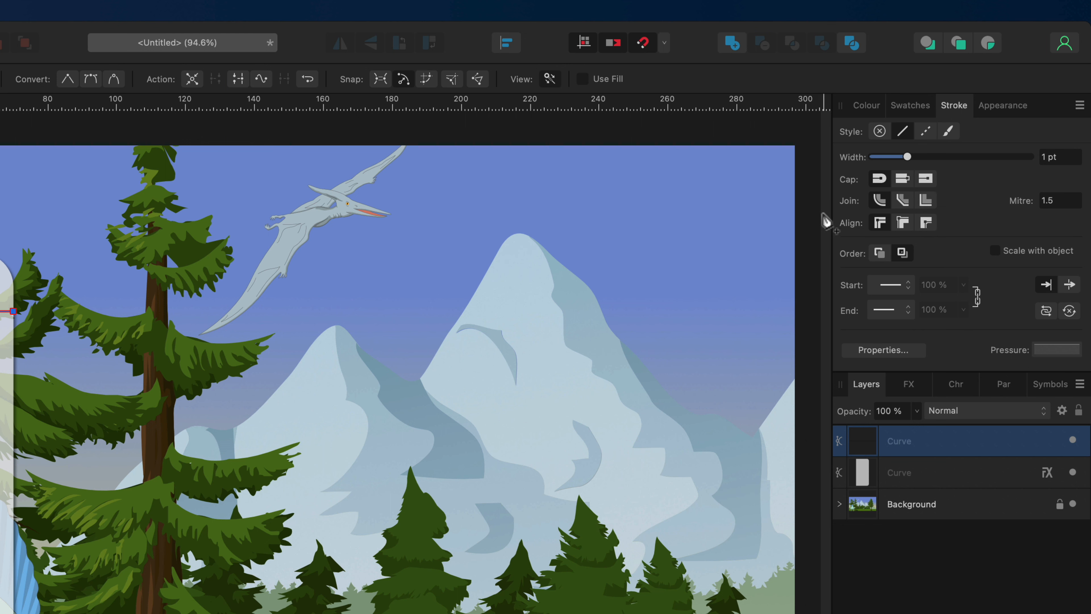
- Change the line to a dashed stroke with a dash of 1 and a gap of 4
{"action": "left_click", "coordinate": [926, 131]}
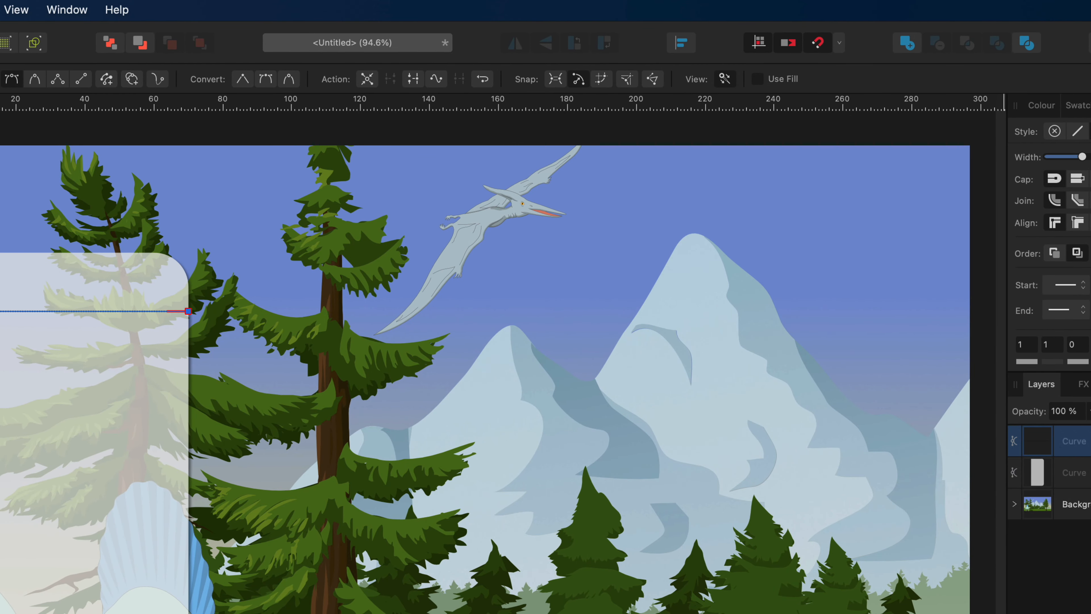
{"action": "left_click", "coordinate": [1055, 344]}
{"action": "type", "text": "4v"}
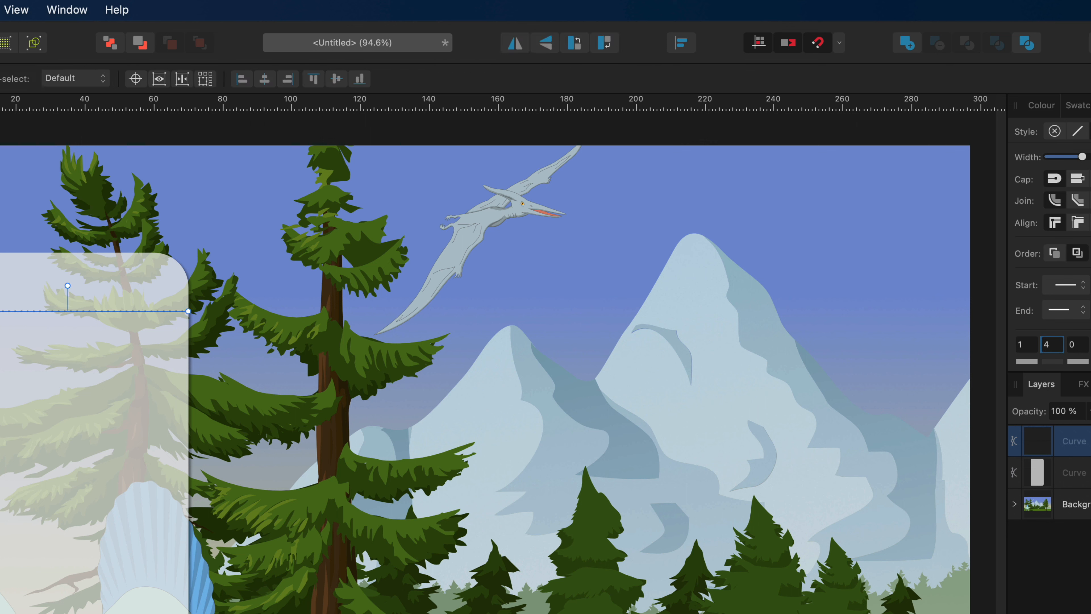
{"action": "key", "text": "Escape"}
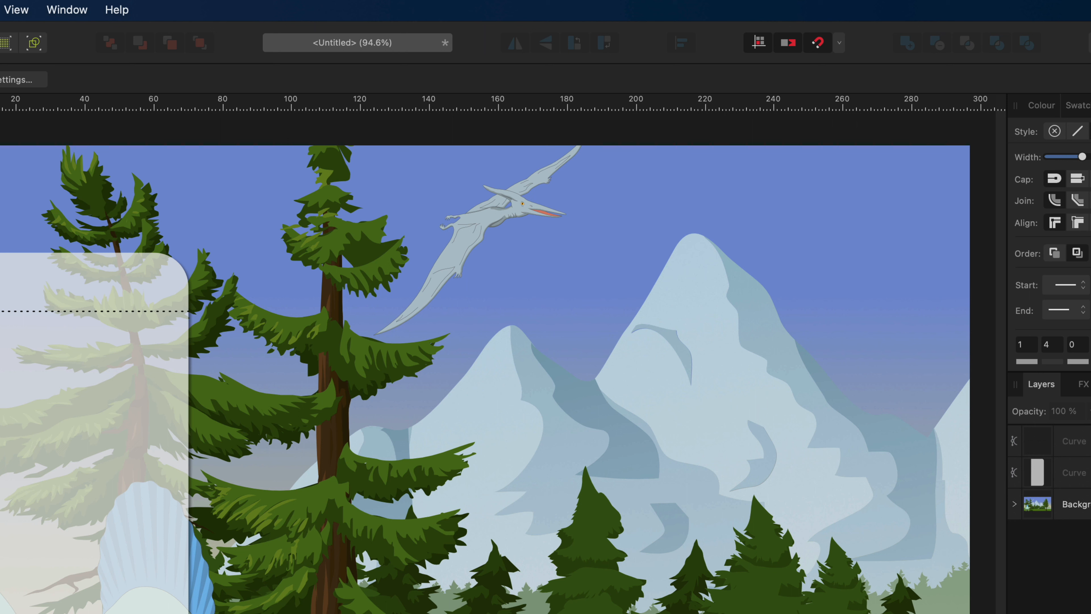
- Try a gap of 8 in the line's dash pattern and set the gap back to 4
{"action": "left_click", "coordinate": [49, 311]}
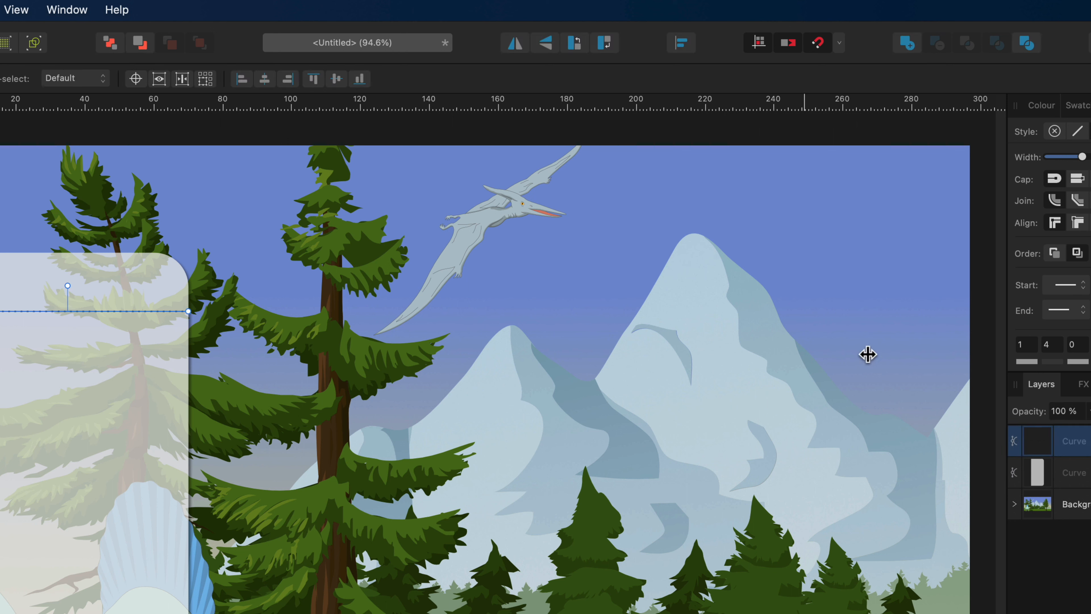
{"action": "left_click", "coordinate": [1051, 346]}
{"action": "type", "text": "8"}
{"action": "key", "text": "super+d"}
{"action": "left_click", "coordinate": [60, 312]}
{"action": "key", "text": "Tab"}
{"action": "type", "text": "1"}
{"action": "left_click", "coordinate": [188, 129]}
{"action": "left_click", "coordinate": [47, 311]}
{"action": "left_click", "coordinate": [1052, 344]}
{"action": "type", "text": "4"}
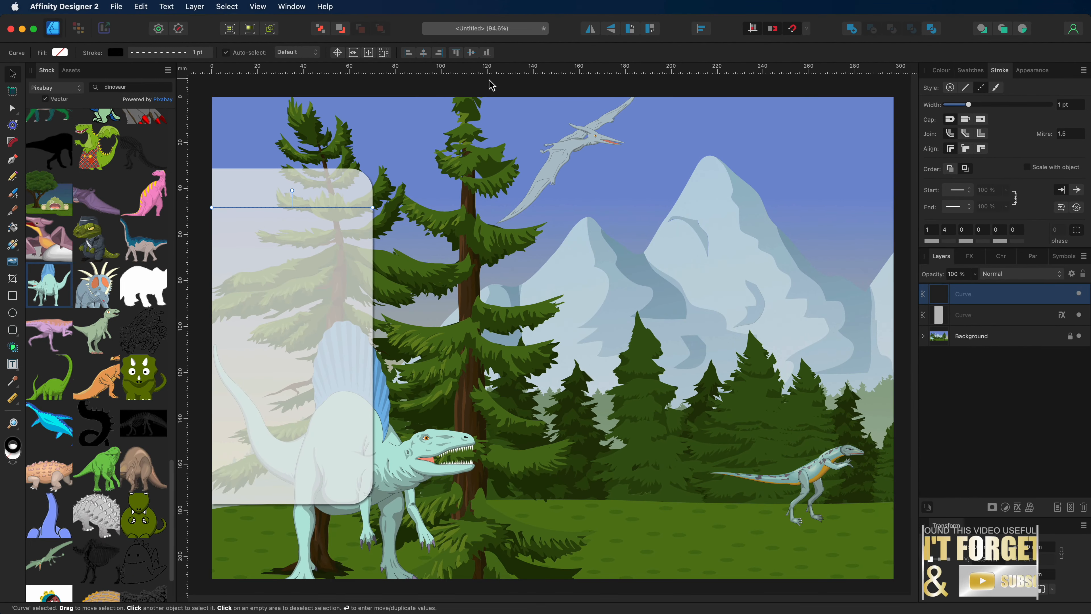
{"action": "left_click", "coordinate": [572, 87]}
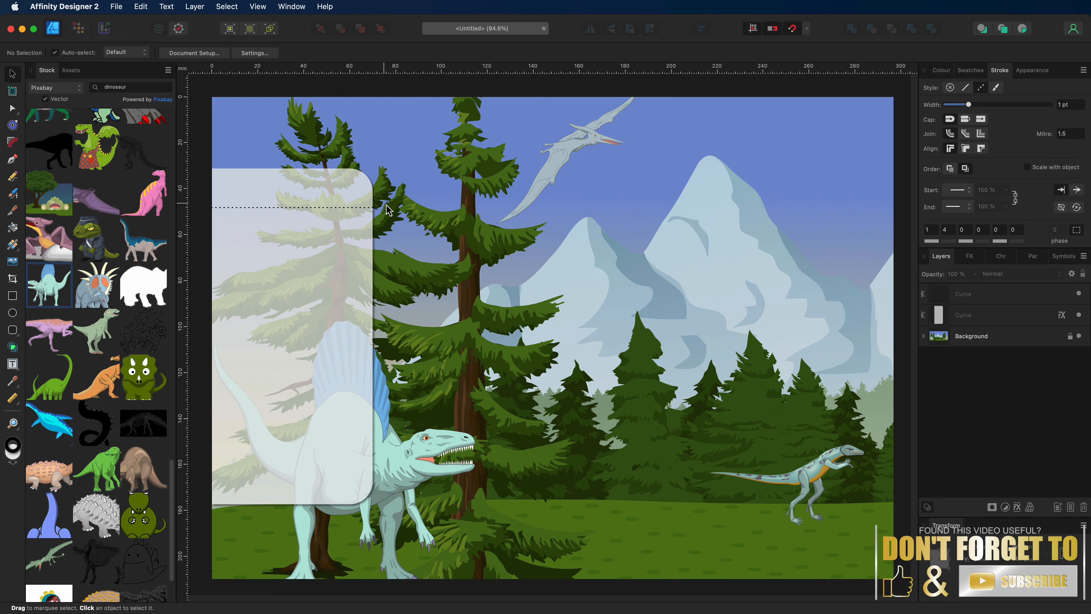
- Try shifting the dashed line right to about X 13.9 mm so it extends past the panel, and undo the move
{"action": "left_click", "coordinate": [259, 208]}
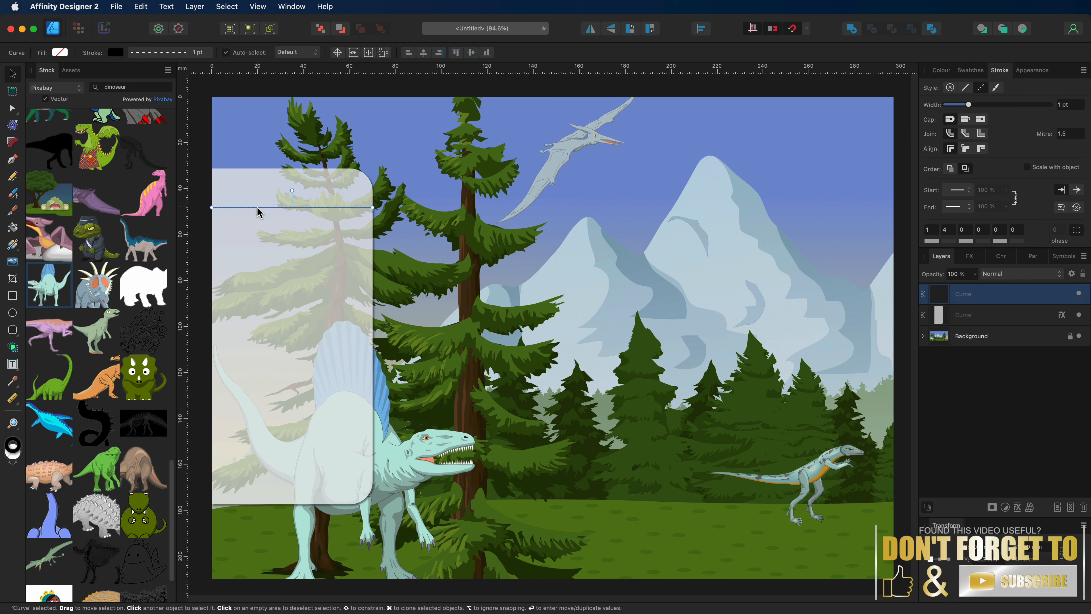
{"action": "left_click_drag", "start_coordinate": [258, 208], "coordinate": [290, 212]}
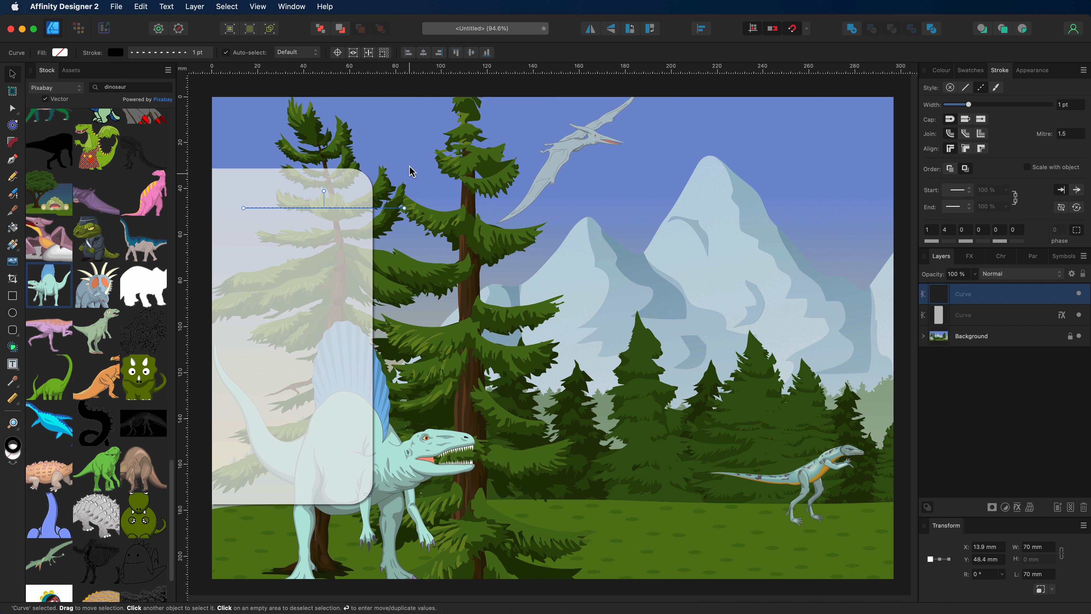
{"action": "left_click", "coordinate": [399, 89]}
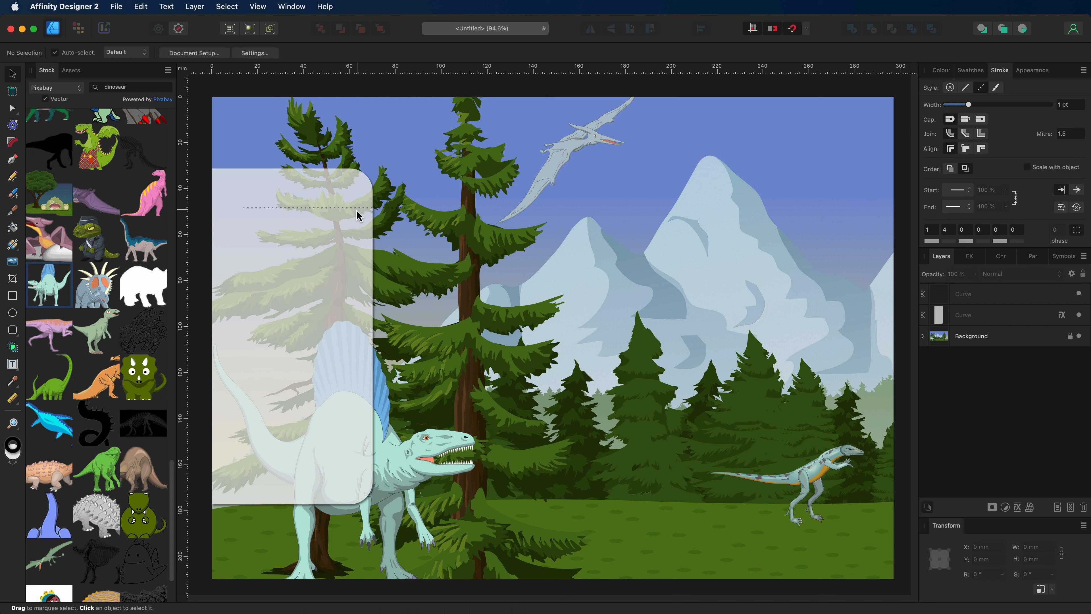
{"action": "key", "text": "super+z"}
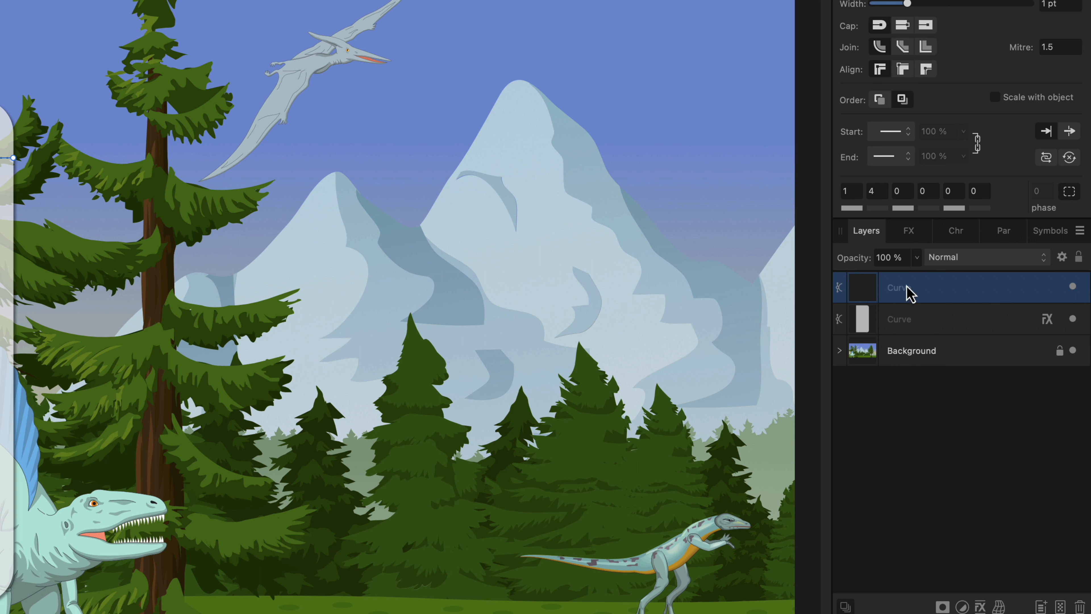
- Nest the dashed line's layer inside the rounded panel's layer so the panel clips it
{"action": "left_click_drag", "start_coordinate": [948, 289], "coordinate": [951, 320]}
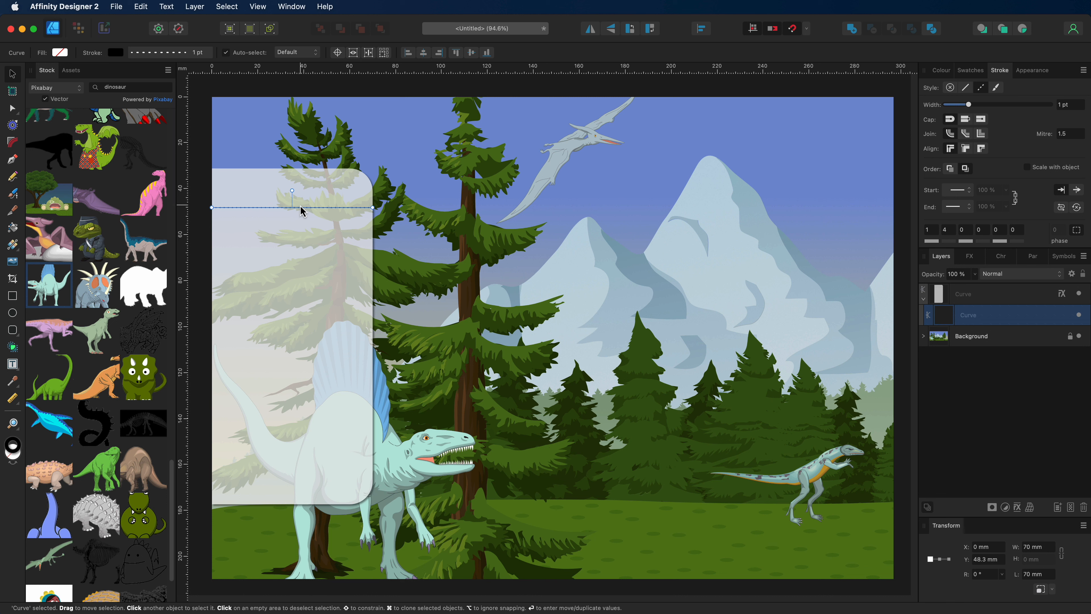
- Move the clipped dashed line straight up within the panel to about Y 44.9 mm
{"action": "left_click", "coordinate": [358, 90]}
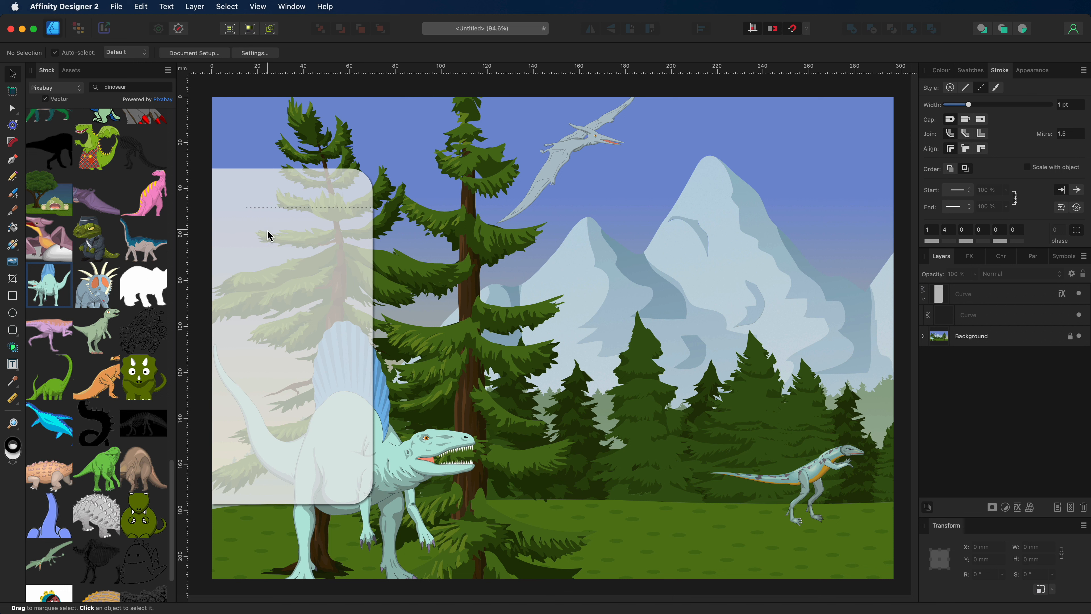
{"action": "left_click", "coordinate": [320, 210]}
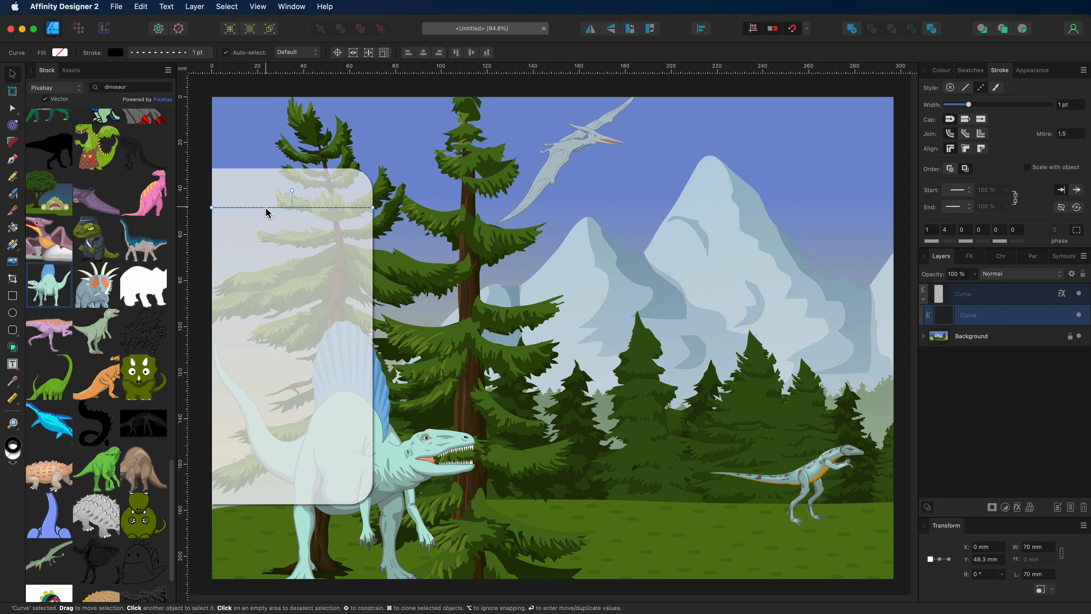
{"action": "left_click_drag", "start_coordinate": [266, 208], "coordinate": [266, 200]}
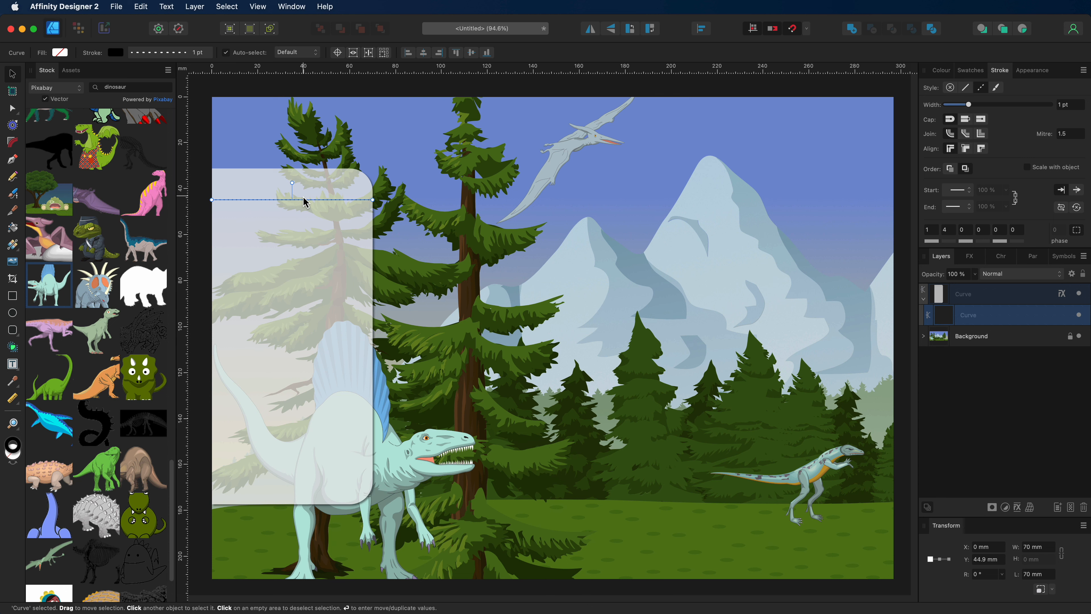
- Duplicate the dashed line down the panel with Move / Duplicate, using a 15 mm vertical offset and 8 copies
{"action": "key", "text": "Return"}
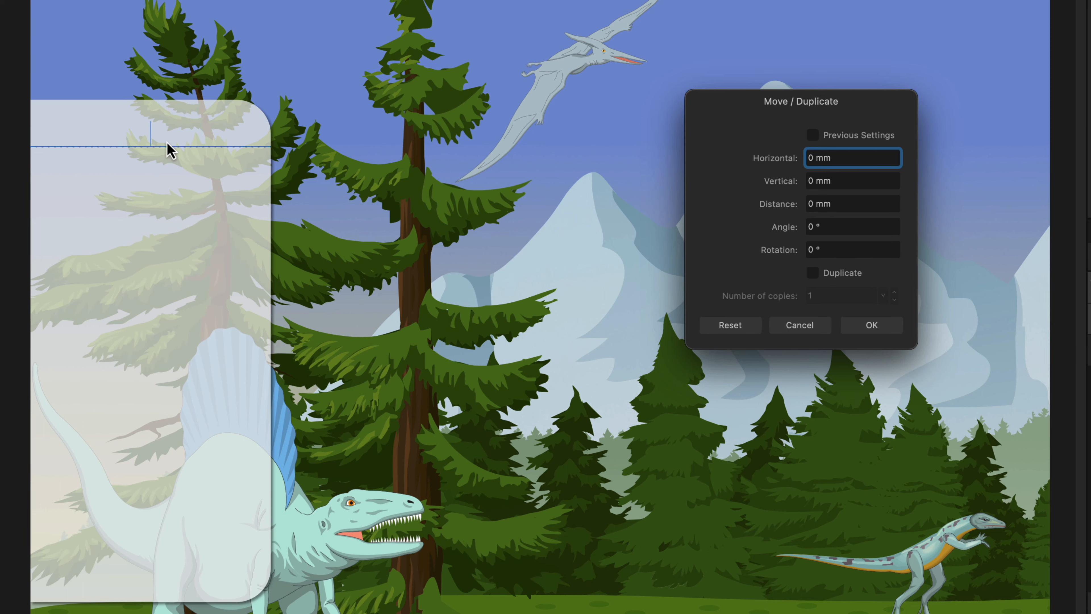
{"action": "left_click_drag", "start_coordinate": [762, 105], "coordinate": [562, 128]}
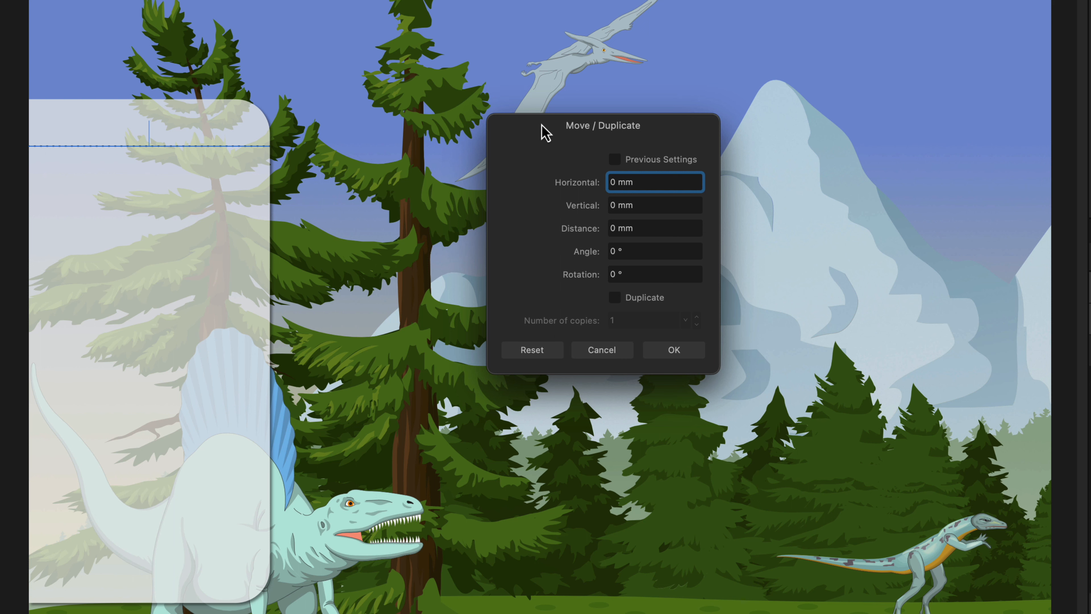
{"action": "left_click_drag", "start_coordinate": [542, 127], "coordinate": [583, 147]}
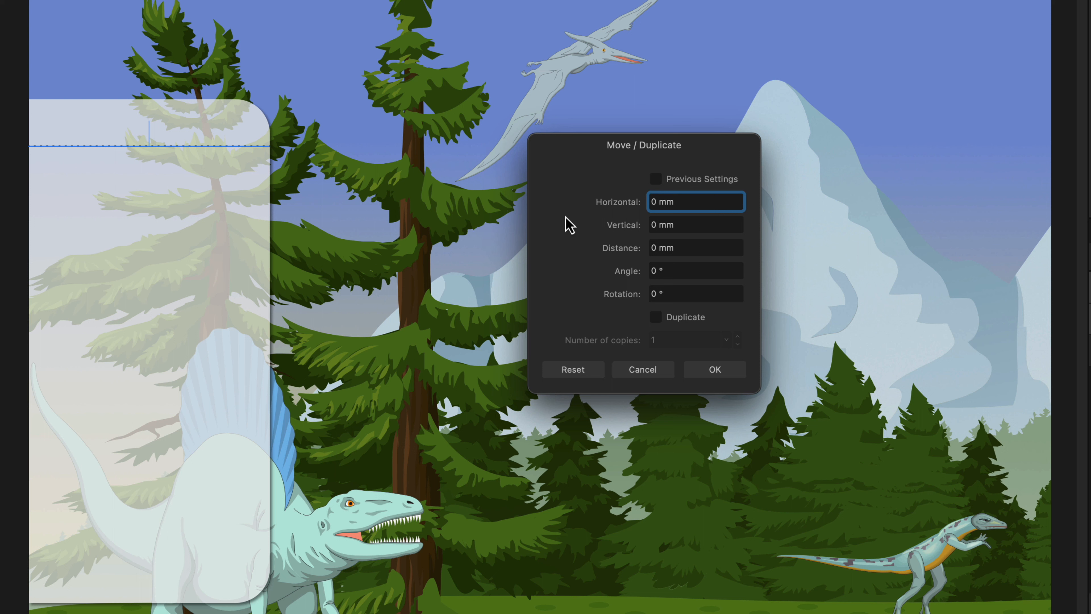
{"action": "left_click", "coordinate": [690, 226]}
{"action": "type", "text": "1"}
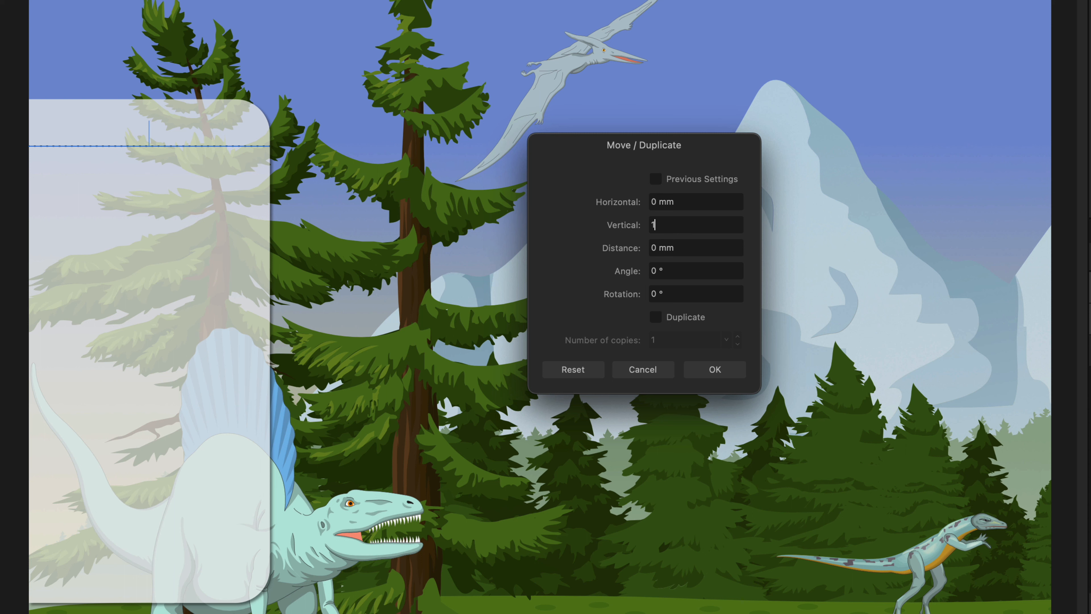
{"action": "type", "text": "5"}
{"action": "key", "text": "Return"}
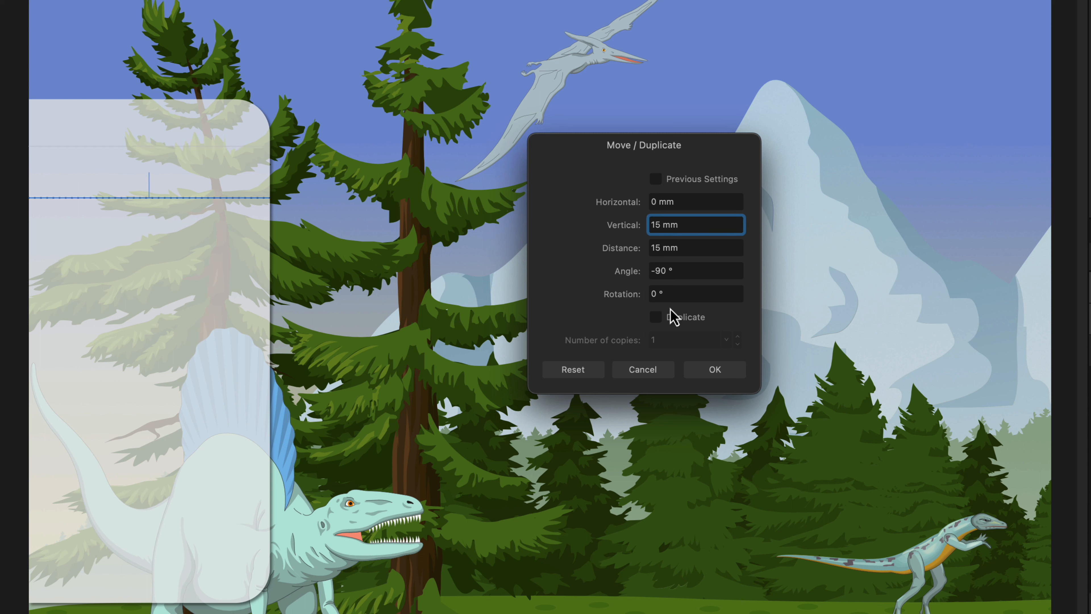
{"action": "left_click", "coordinate": [656, 317]}
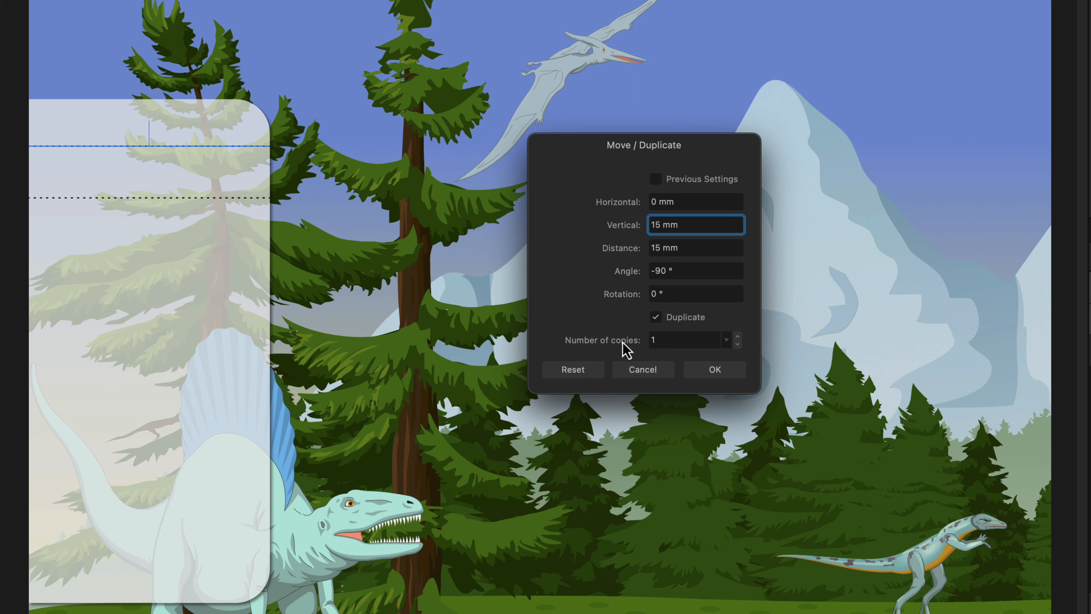
{"action": "left_click", "coordinate": [738, 337]}
{"action": "left_click", "coordinate": [737, 337]}
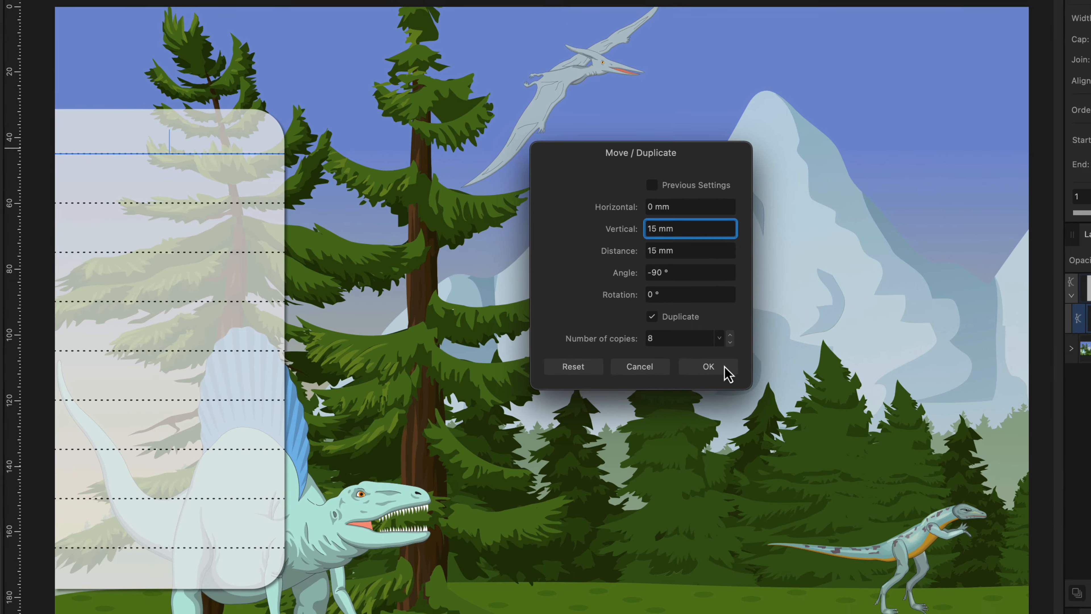
{"action": "left_click", "coordinate": [735, 369]}
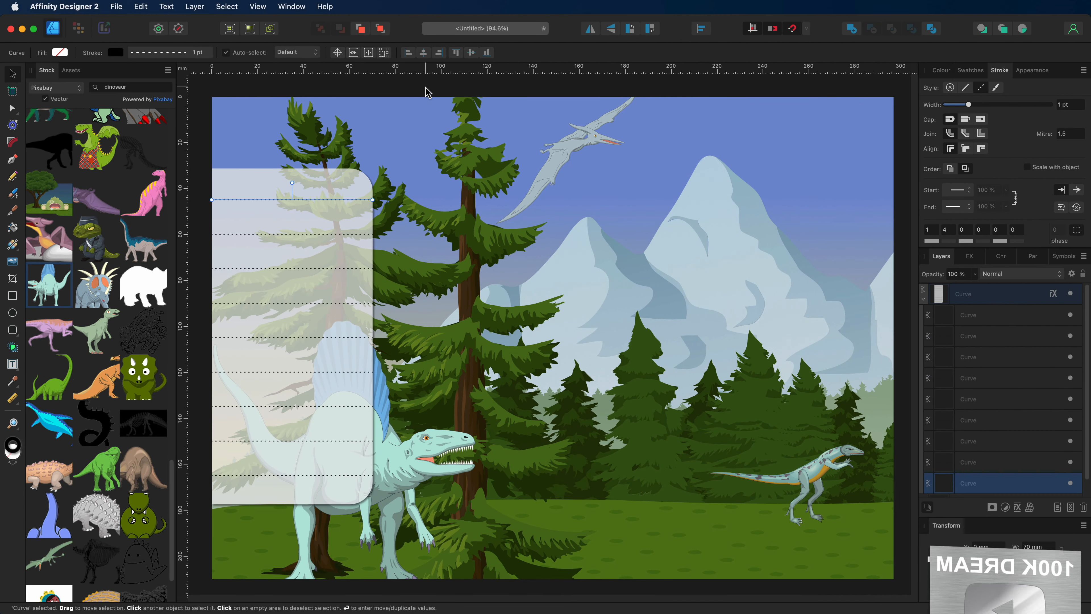
{"action": "left_click", "coordinate": [427, 92]}
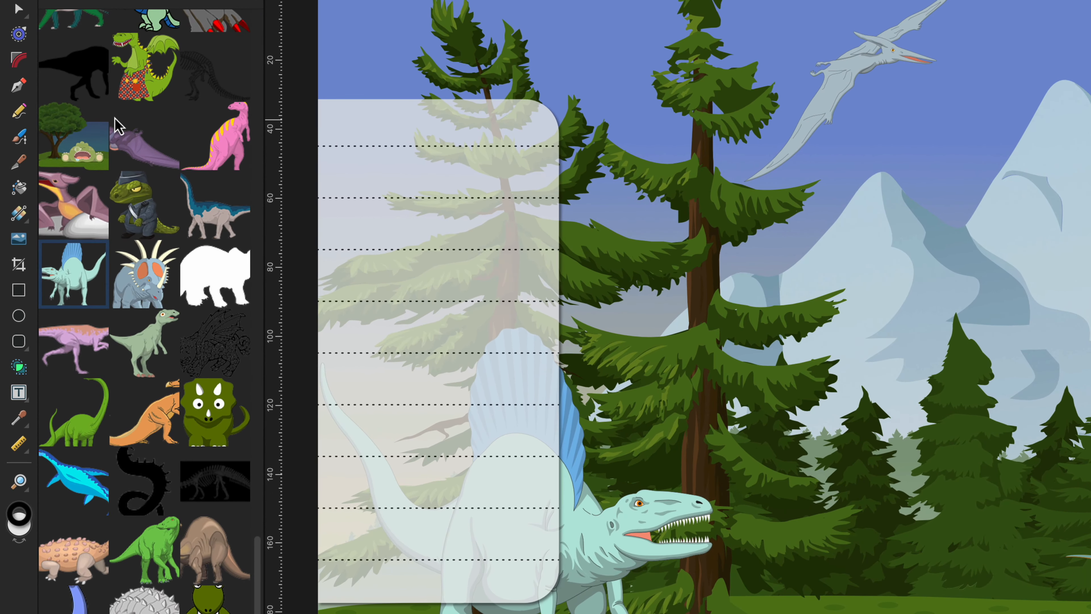
- Draw a text frame about 56.5 by 13.6 mm above the panel's first dashed line and enter "MY CHORES"
{"action": "left_click", "coordinate": [26, 403]}
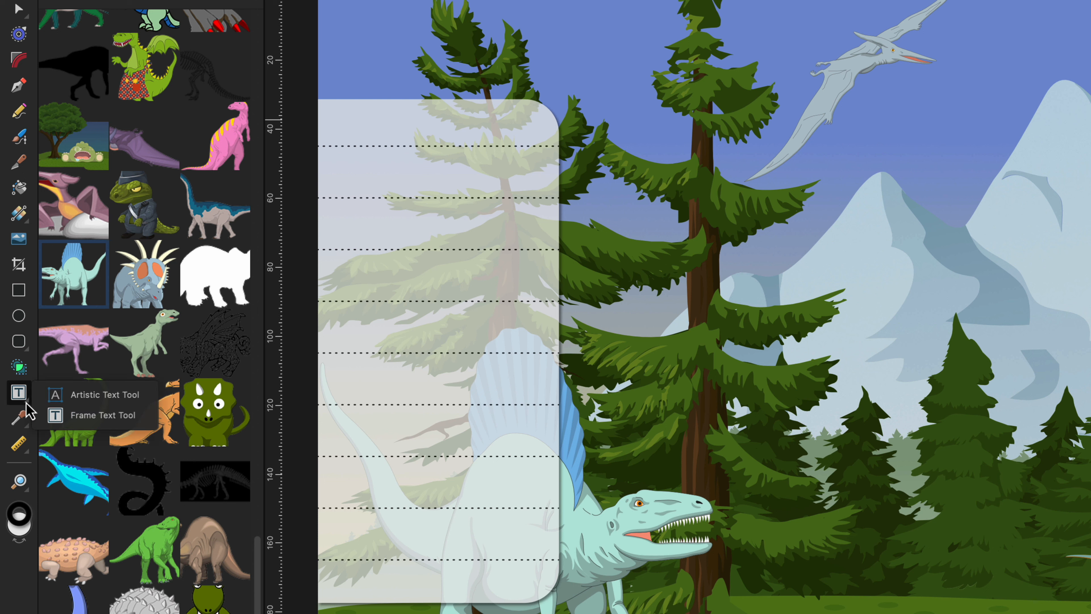
{"action": "left_click", "coordinate": [100, 416]}
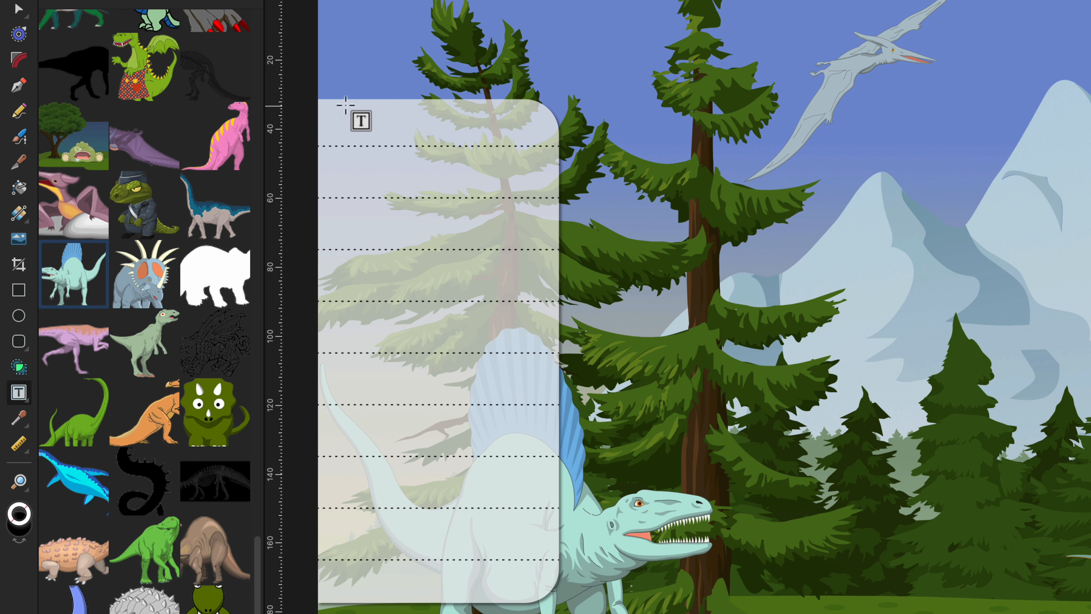
{"action": "left_click_drag", "start_coordinate": [334, 99], "coordinate": [529, 146]}
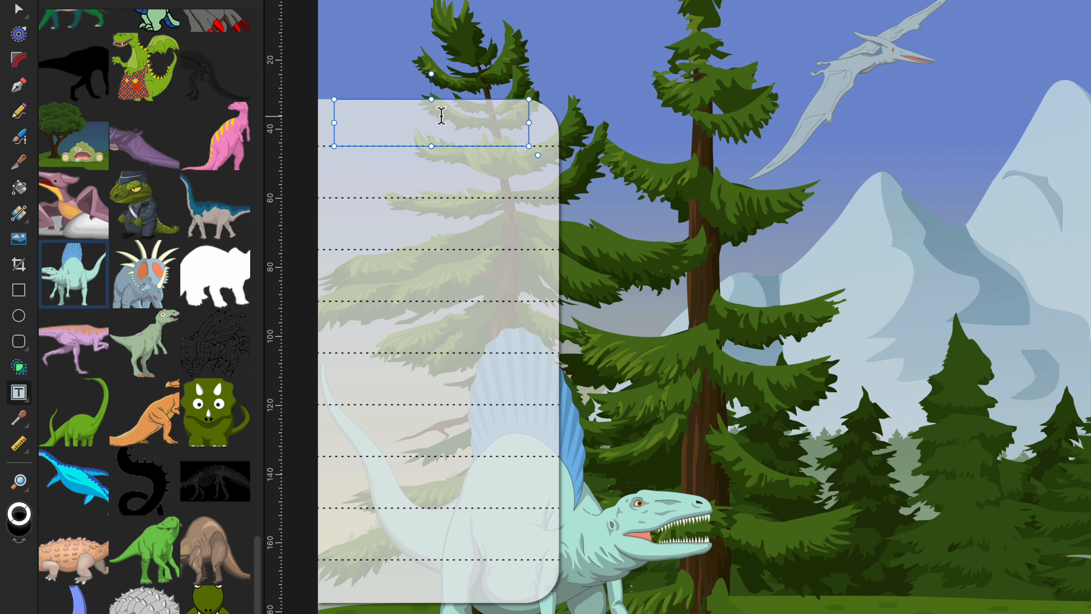
{"action": "type", "text": "MY CHORES"}
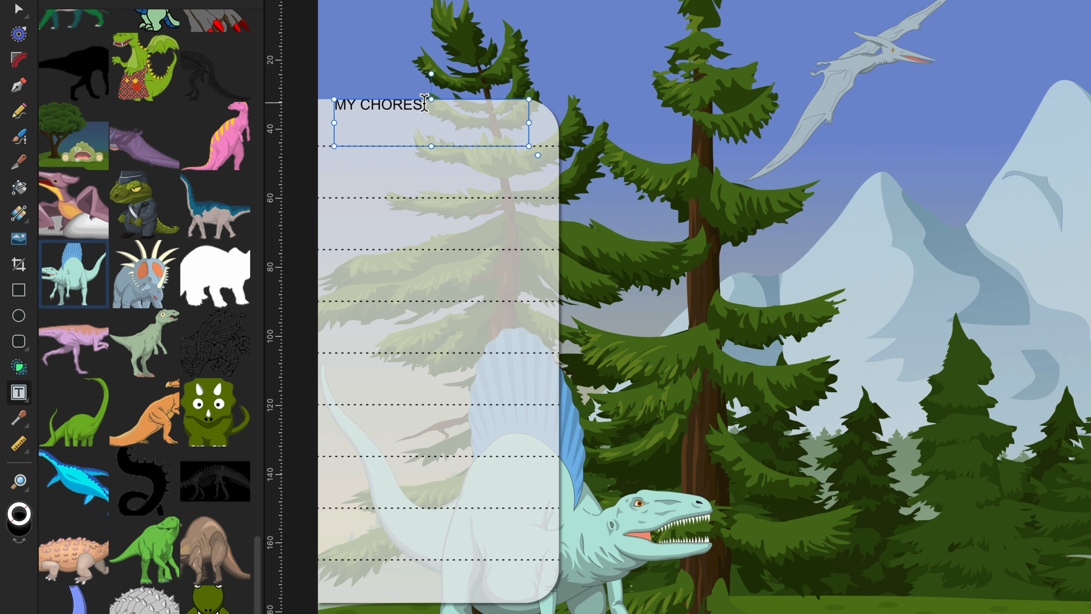
- Format the "MY CHORES" text in the Noteworthy font at 20 pt
{"action": "left_click_drag", "start_coordinate": [425, 106], "coordinate": [323, 106]}
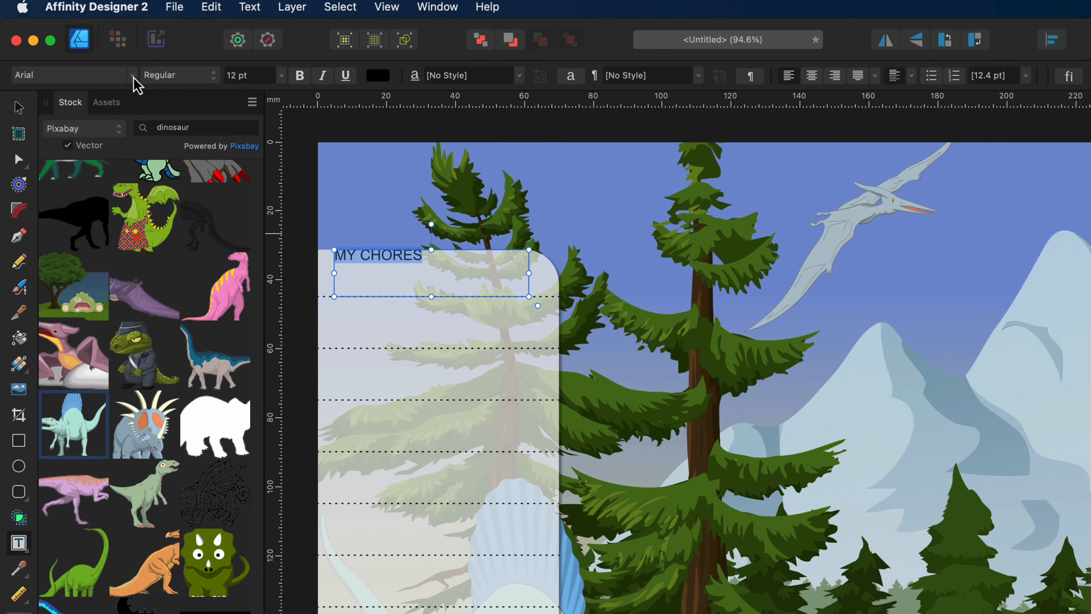
{"action": "left_click", "coordinate": [133, 78]}
{"action": "left_click", "coordinate": [194, 122]}
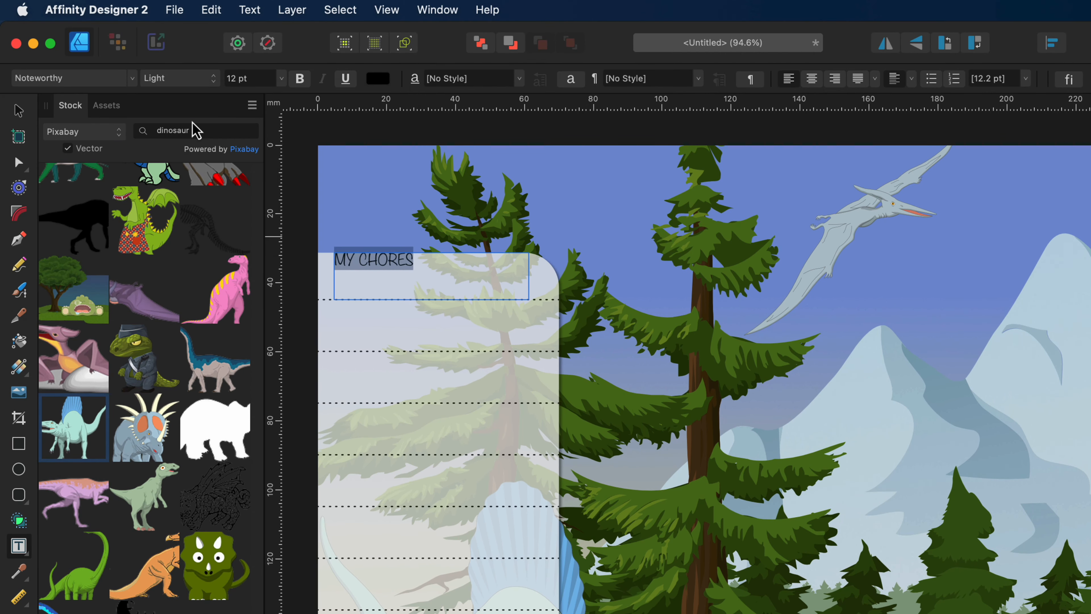
{"action": "left_click", "coordinate": [281, 79]}
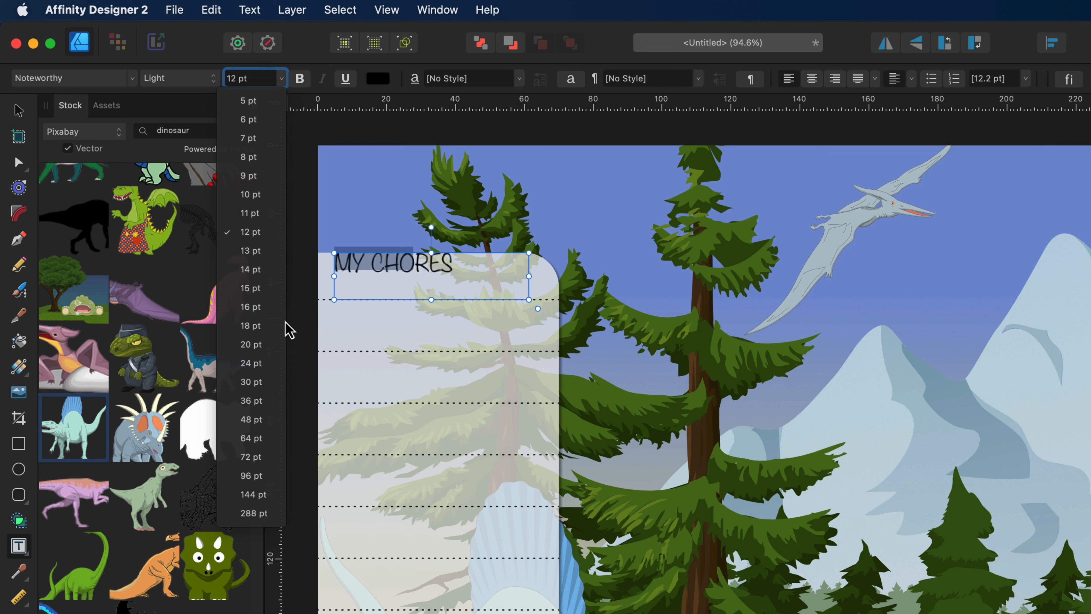
{"action": "left_click", "coordinate": [270, 344]}
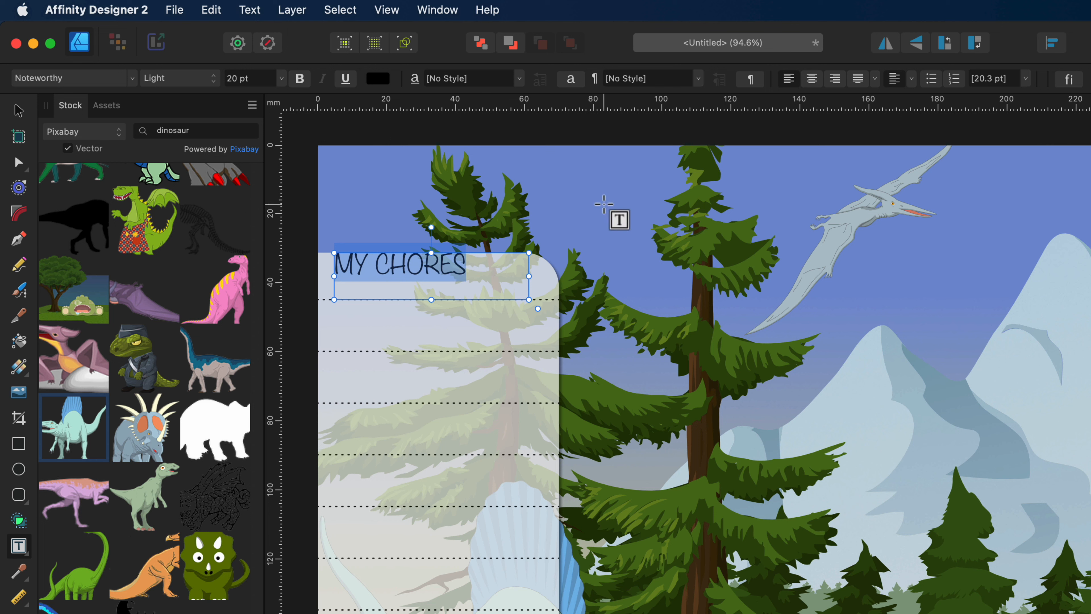
- Centre the heading text horizontally and vertically within its frame and deselect it
{"action": "left_click", "coordinate": [811, 81]}
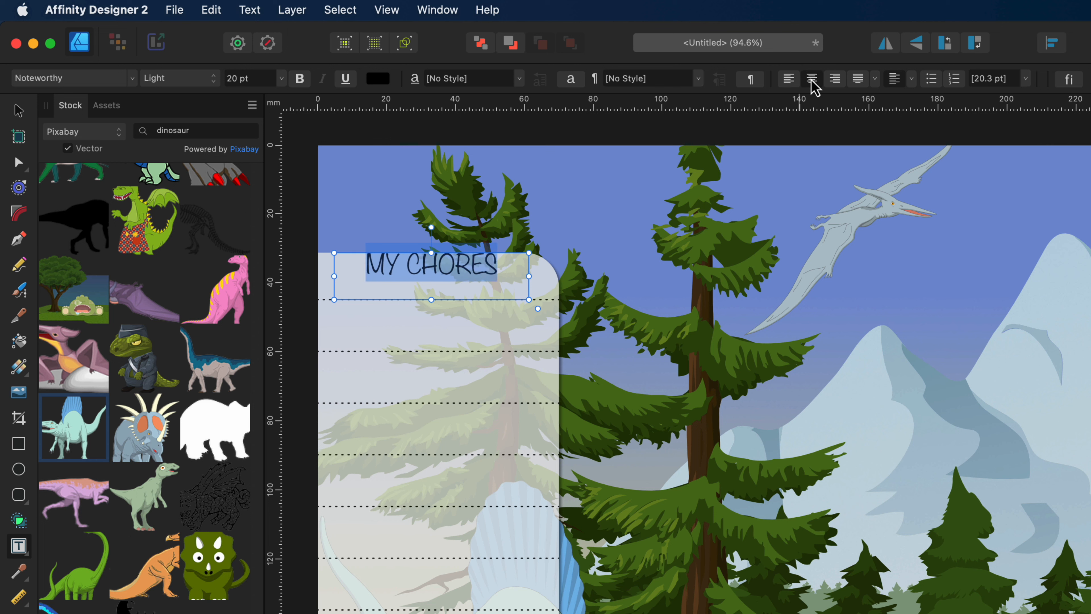
{"action": "left_click", "coordinate": [912, 79]}
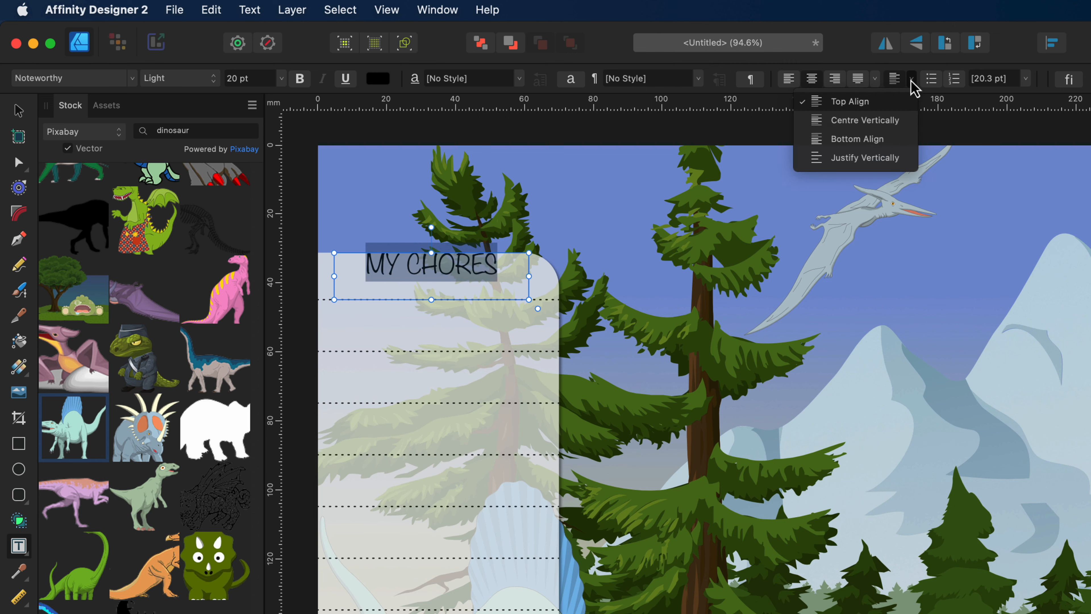
{"action": "left_click", "coordinate": [866, 122]}
{"action": "left_click", "coordinate": [20, 111]}
{"action": "left_click", "coordinate": [320, 131]}
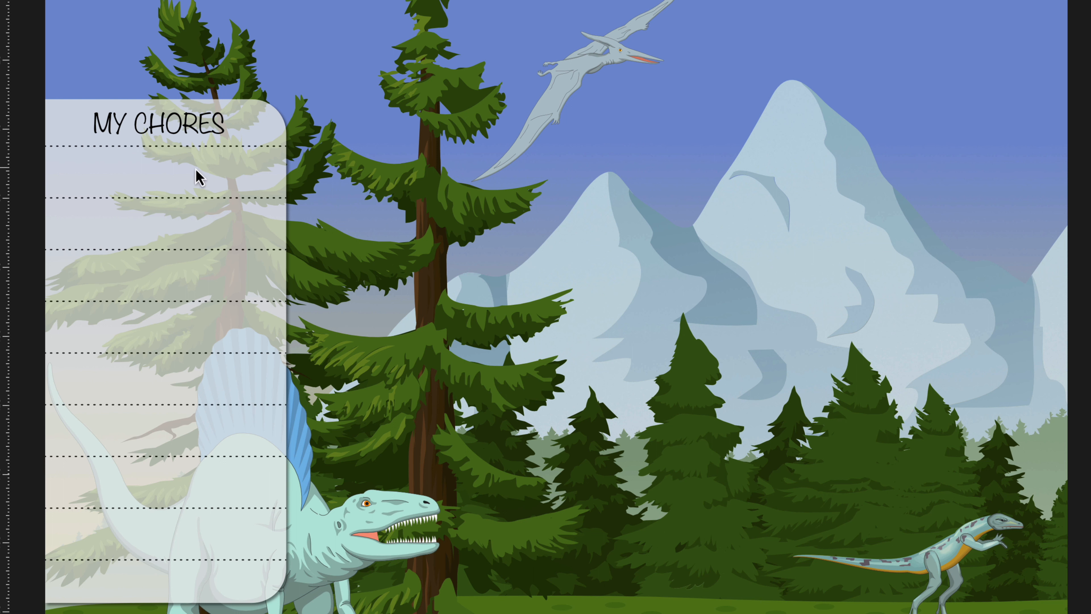
- Duplicate the "MY CHORES" text frame down the panel's rows with a 15 mm vertical offset and 8 copies
{"action": "left_click", "coordinate": [172, 130]}
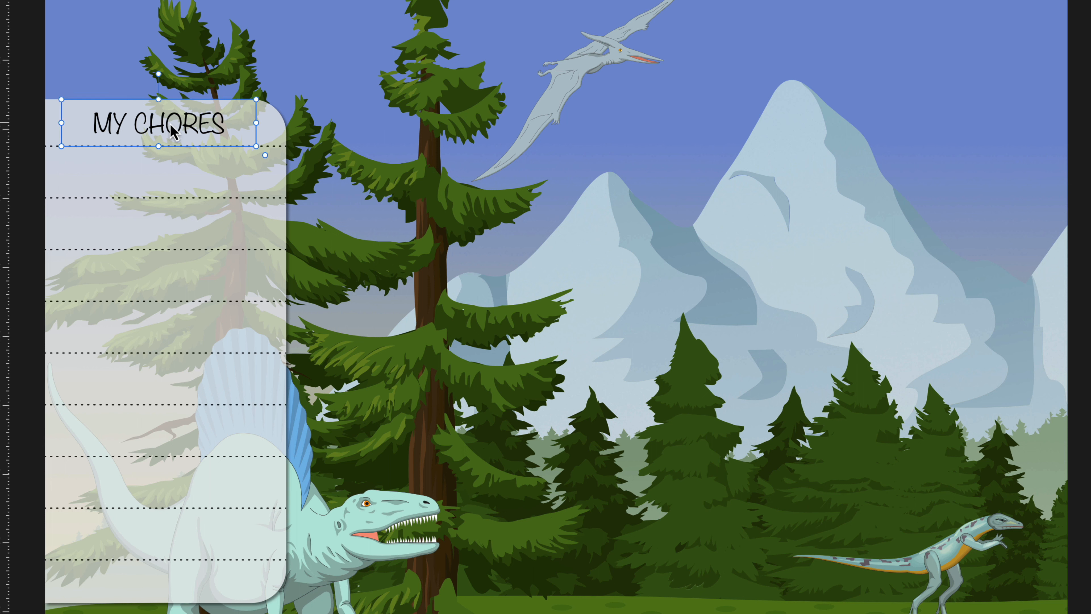
{"action": "key", "text": "Return"}
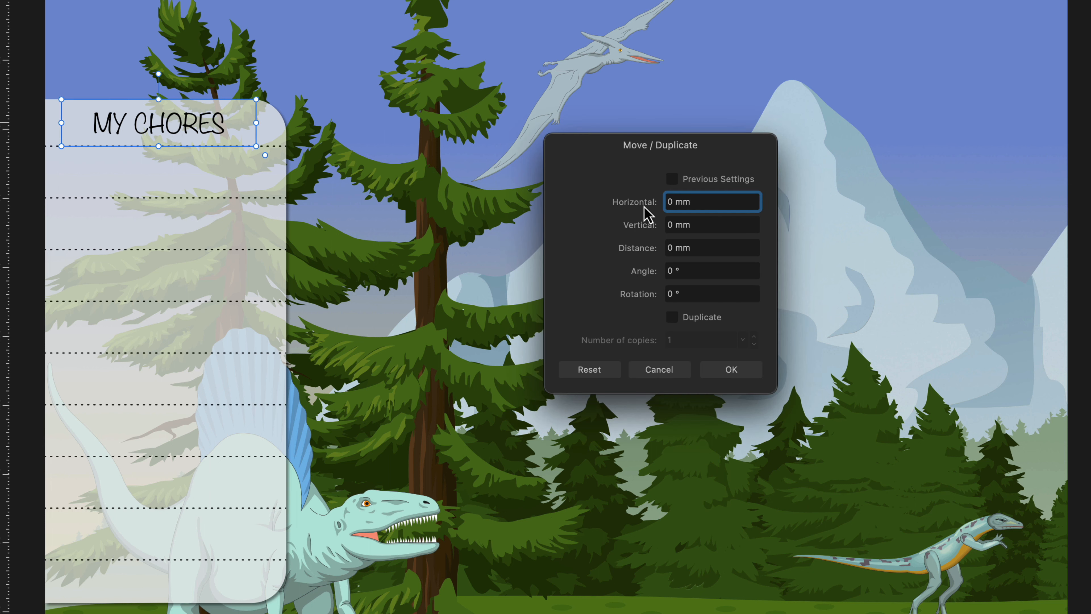
{"action": "left_click_drag", "start_coordinate": [704, 226], "coordinate": [659, 223]}
{"action": "type", "text": "15"}
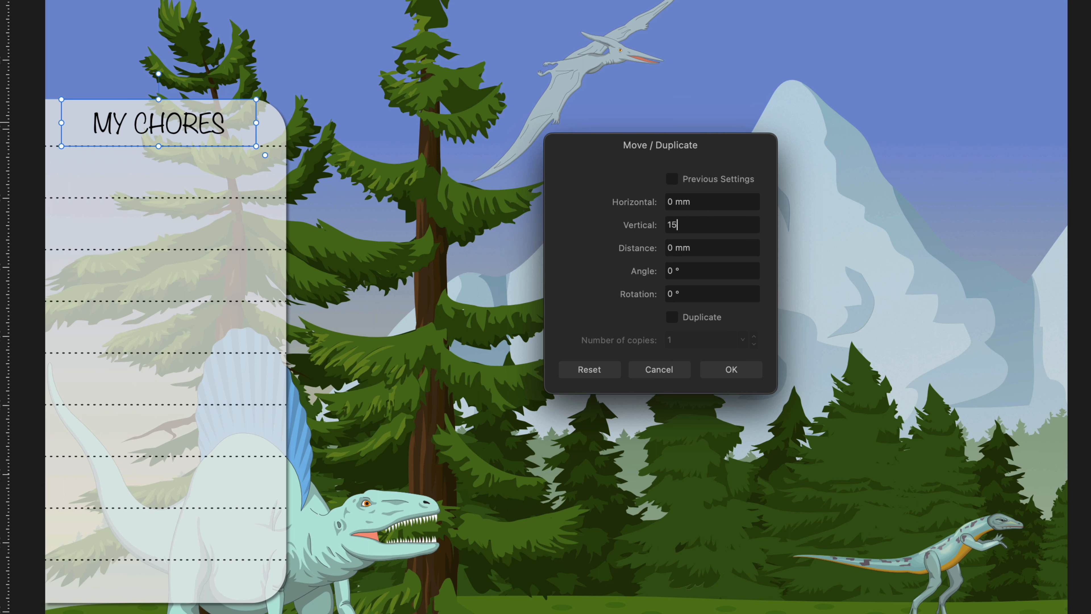
{"action": "key", "text": "Return"}
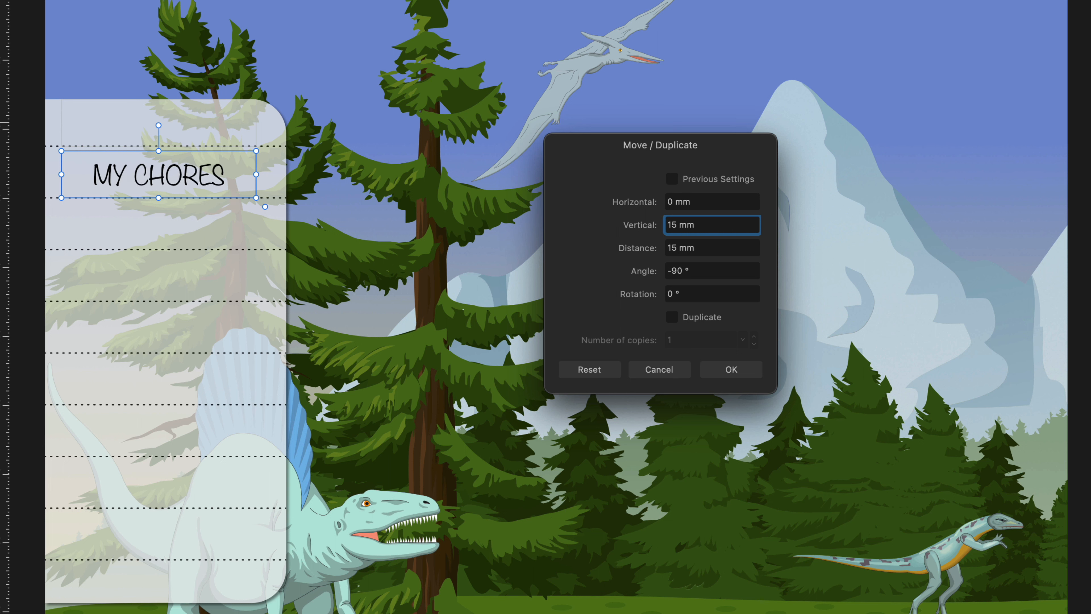
{"action": "left_click", "coordinate": [673, 318]}
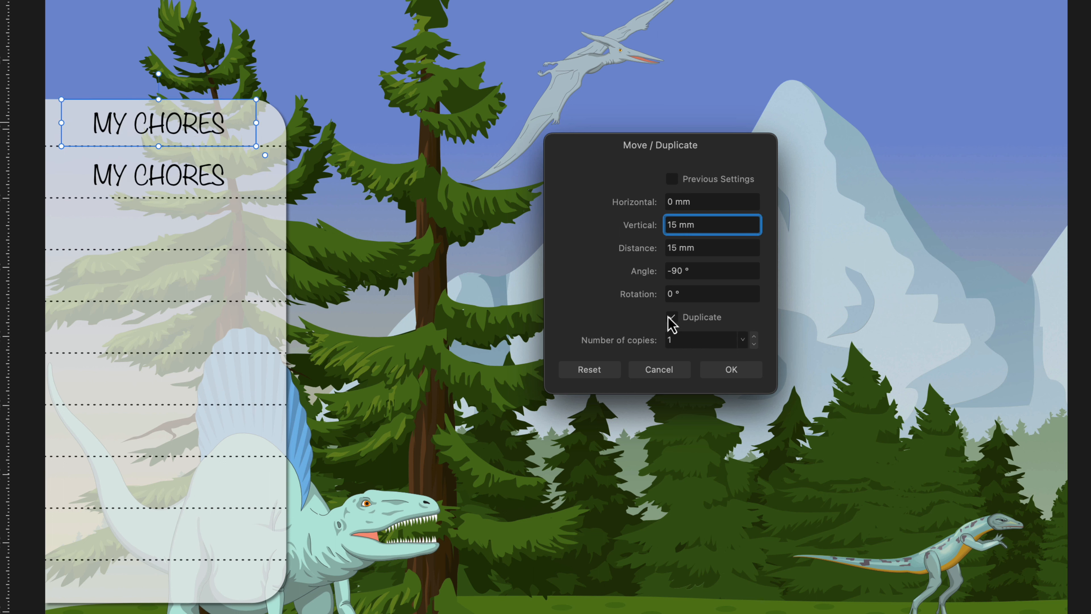
{"action": "left_click", "coordinate": [755, 337]}
{"action": "left_click", "coordinate": [755, 336]}
{"action": "left_click", "coordinate": [754, 336]}
{"action": "left_click", "coordinate": [755, 337]}
{"action": "left_click", "coordinate": [754, 336]}
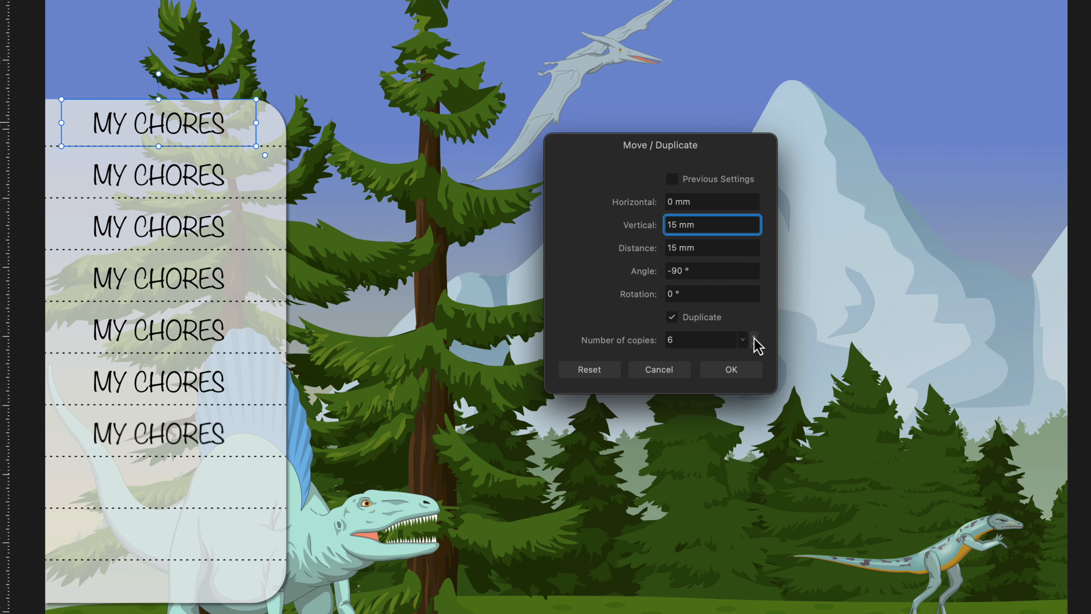
{"action": "left_click", "coordinate": [755, 336]}
{"action": "left_click", "coordinate": [755, 336]}
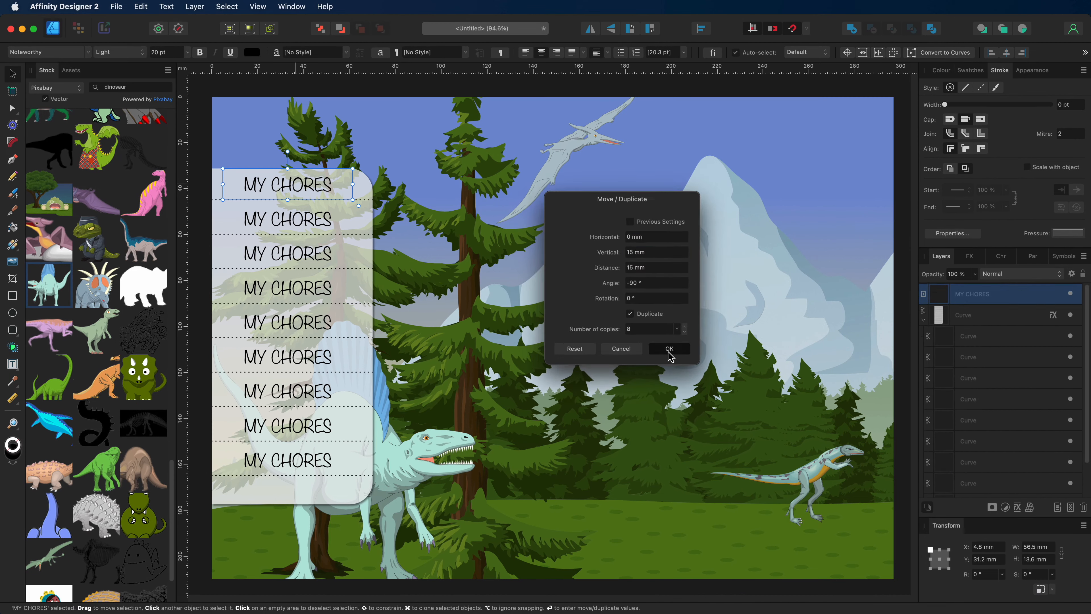
{"action": "left_click", "coordinate": [690, 356]}
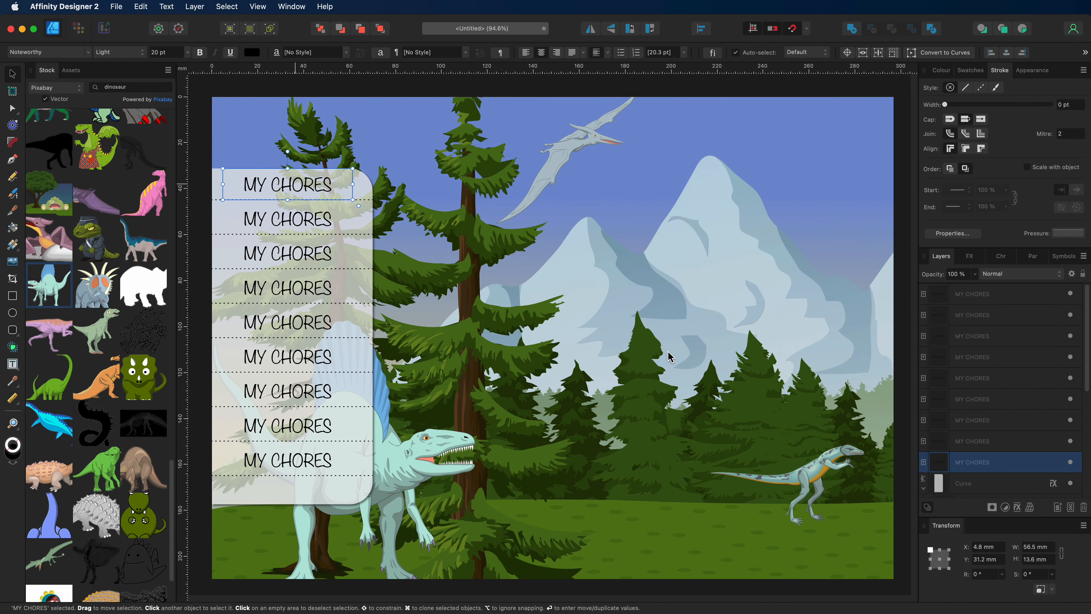
- Select the eight "MY CHORES" copies below the heading and move them left together to about X -6.3 mm, keeping their vertical positions
{"action": "left_click", "coordinate": [970, 300]}
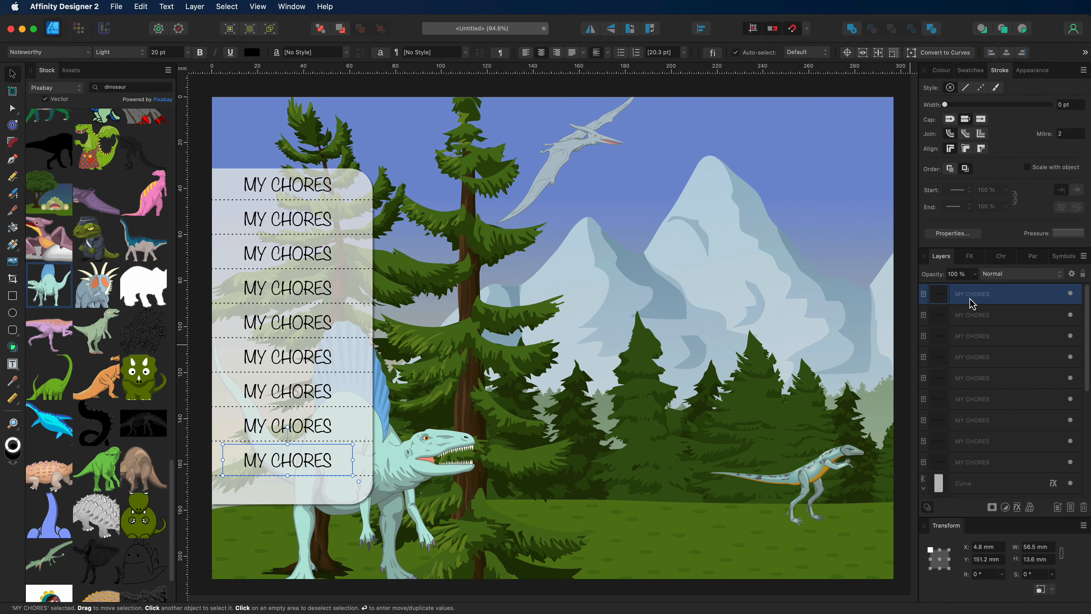
{"action": "left_click", "coordinate": [969, 464]}
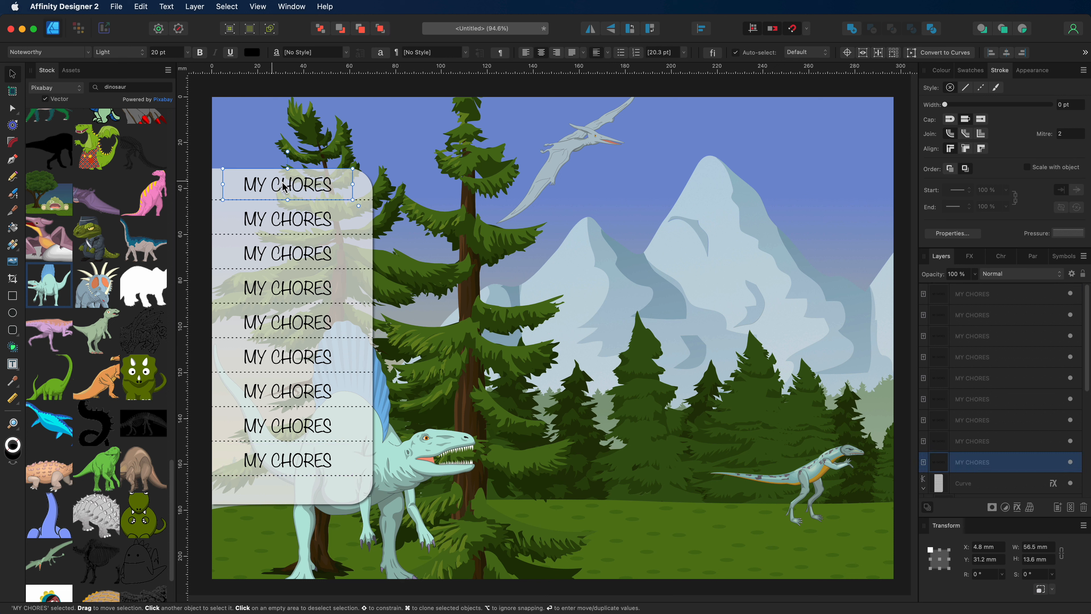
{"action": "left_click", "coordinate": [975, 443]}
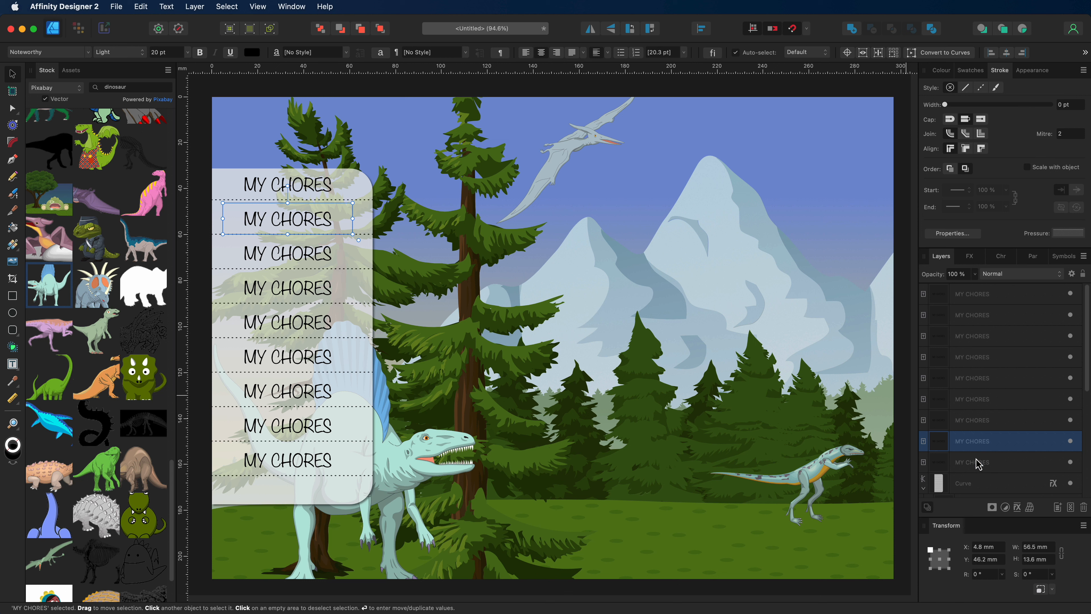
{"action": "left_click", "coordinate": [980, 464]}
{"action": "left_click", "coordinate": [967, 447]}
{"action": "left_click", "coordinate": [980, 298], "text": "shift"}
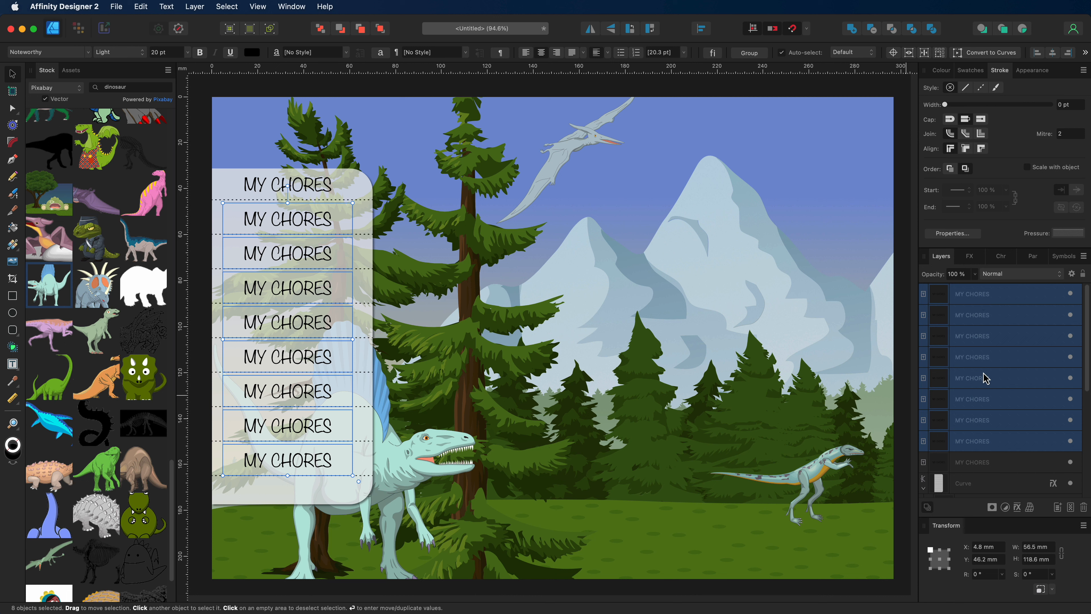
{"action": "left_click_drag", "start_coordinate": [303, 293], "coordinate": [278, 292]}
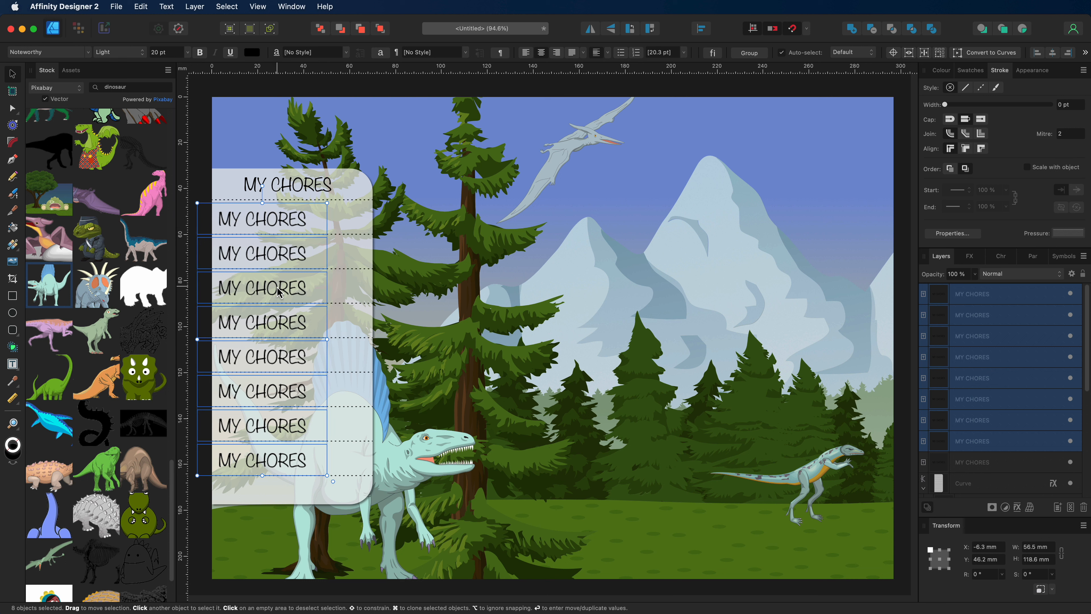
{"action": "left_click", "coordinate": [250, 91]}
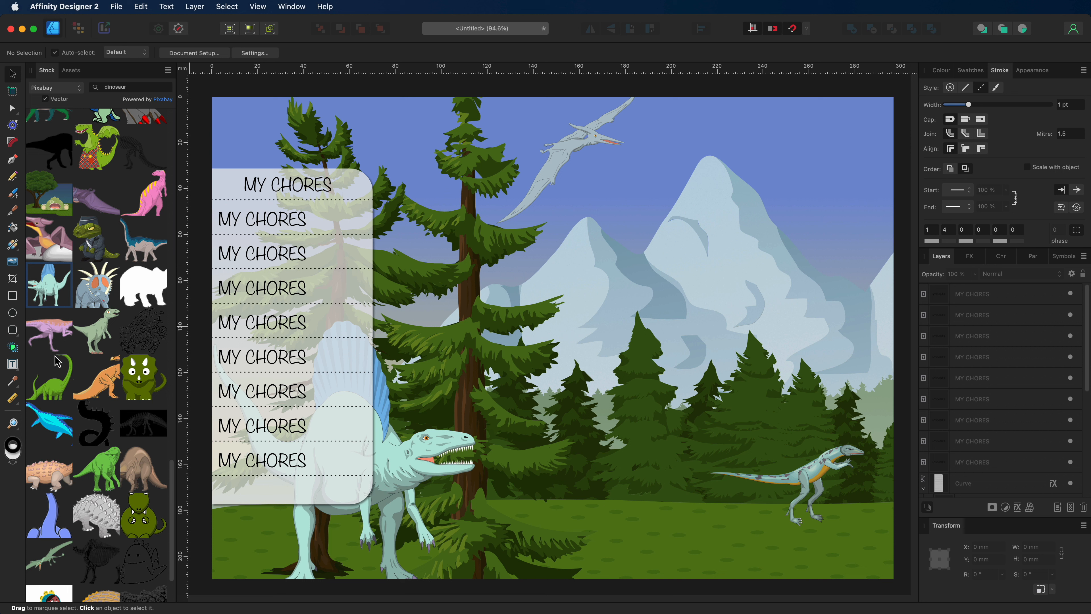
- Try overwriting the placeholder text in the first row below the heading with "GFGDFS" and clear it again
{"action": "left_click", "coordinate": [13, 364]}
{"action": "left_click_drag", "start_coordinate": [308, 213], "coordinate": [208, 222]}
{"action": "left_click_drag", "start_coordinate": [305, 254], "coordinate": [217, 257]}
{"action": "left_click_drag", "start_coordinate": [307, 289], "coordinate": [216, 292]}
{"action": "left_click_drag", "start_coordinate": [305, 218], "coordinate": [221, 222]}
{"action": "type", "text": "GFGDFS"}
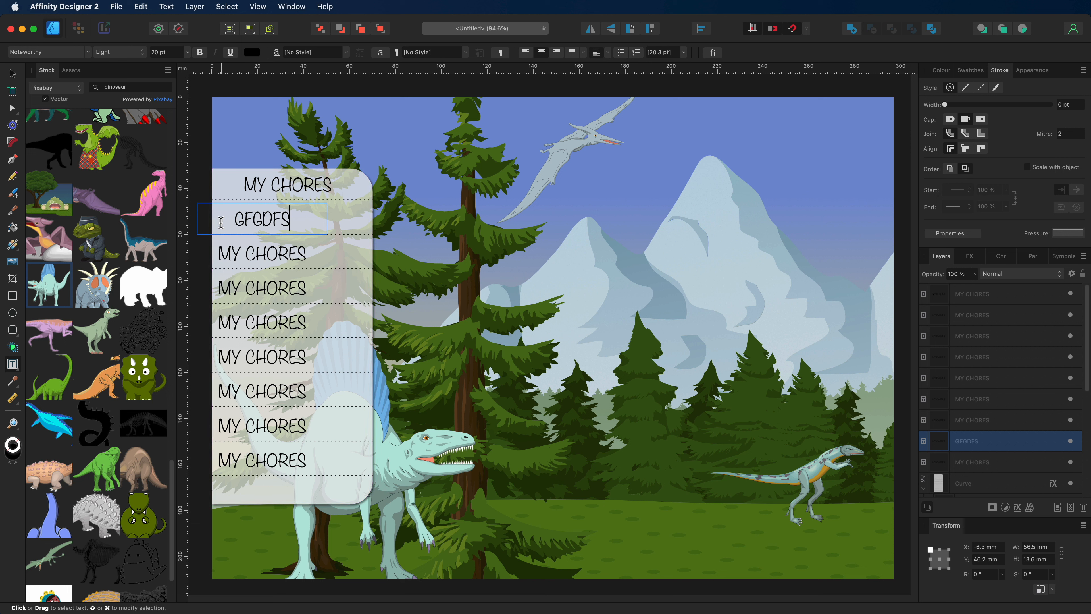
{"action": "key", "text": "BackSpace"}
{"action": "key", "text": "BackSpace"}
{"action": "key", "text": "BackSpace"}
{"action": "key", "text": "BackSpace"}
{"action": "key", "text": "BackSpace"}
{"action": "key", "text": "BackSpace"}
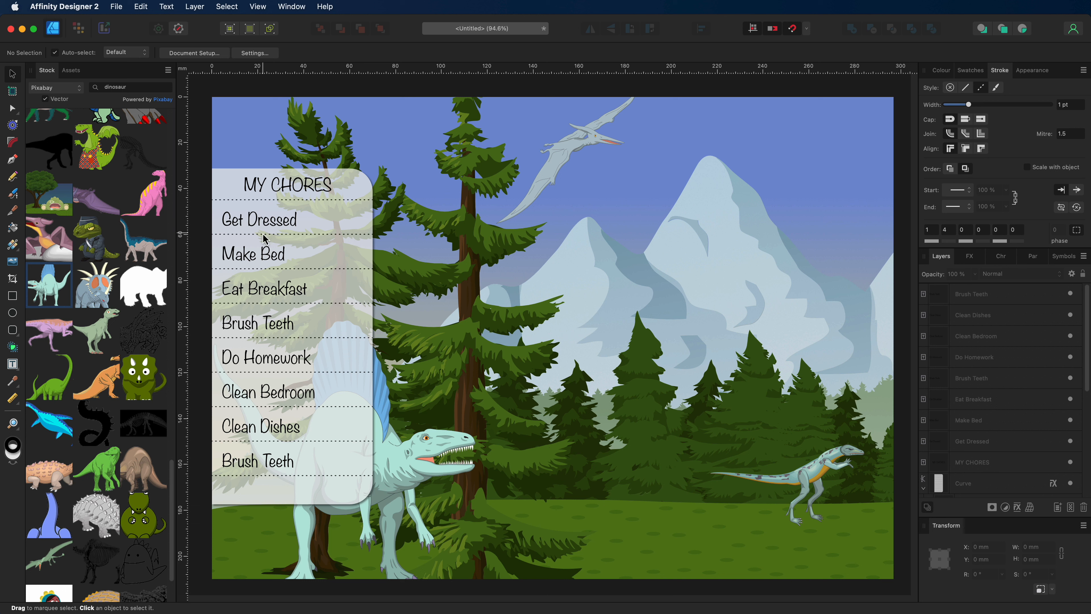
- Draw a square of about 8.5 mm and move it to the right end of the "Get Dressed" row
{"action": "left_click", "coordinate": [13, 296]}
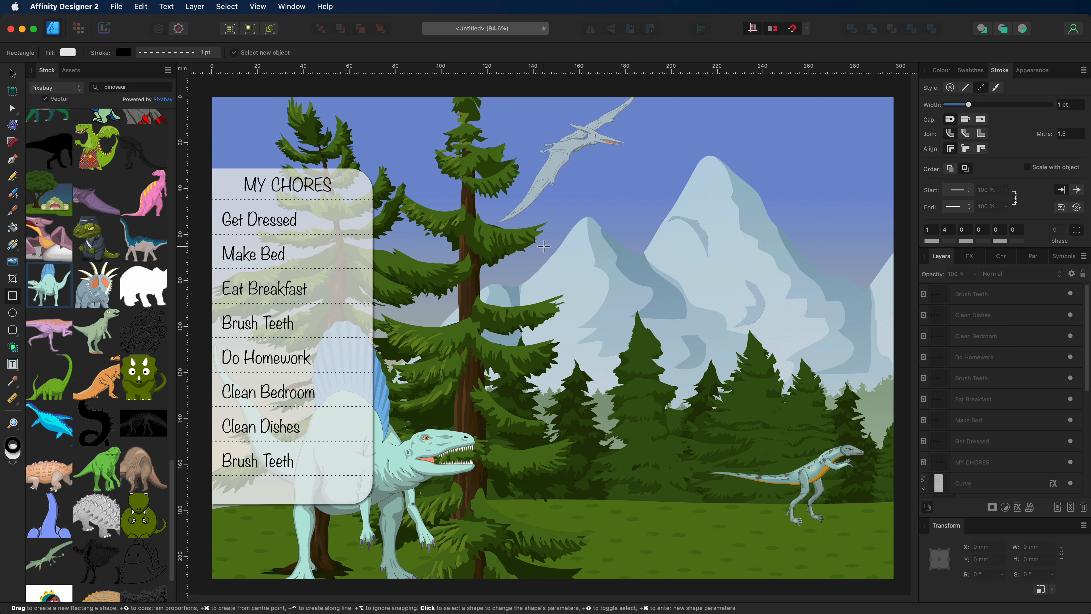
{"action": "left_click_drag", "start_coordinate": [625, 169], "coordinate": [633, 199]}
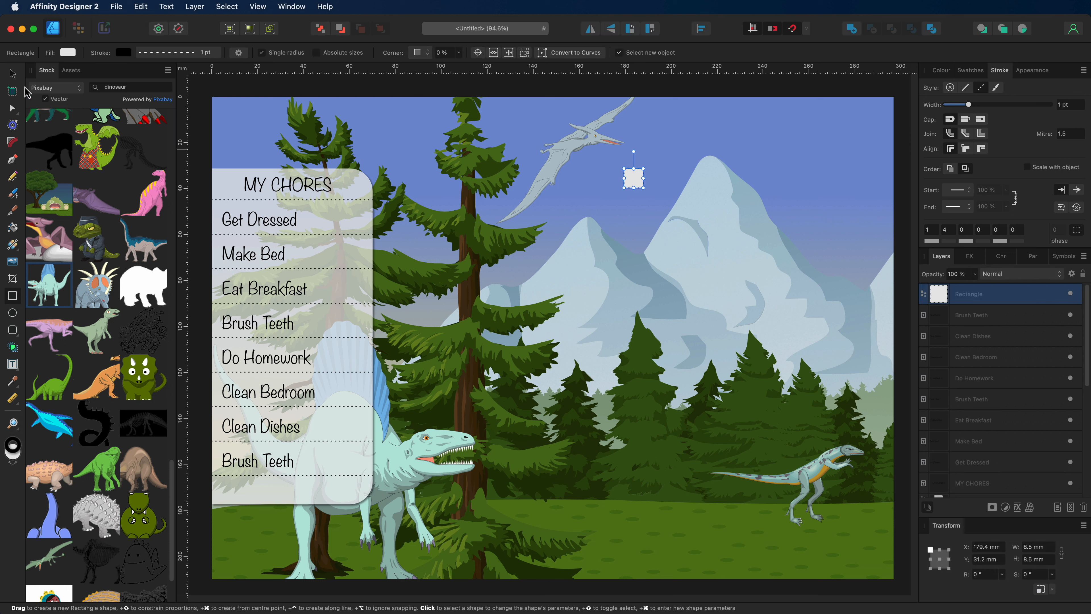
{"action": "left_click", "coordinate": [13, 75]}
{"action": "left_click_drag", "start_coordinate": [634, 182], "coordinate": [350, 224]}
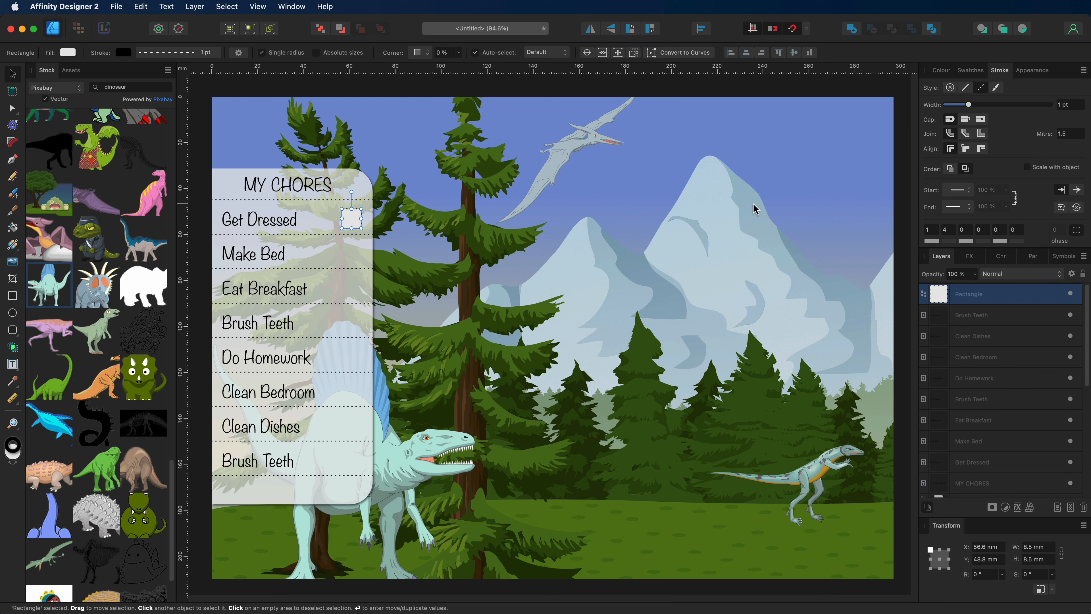
- Remove the square's fill and change its black outline from dashed to a solid line, then deselect it
{"action": "left_click", "coordinate": [942, 72]}
{"action": "left_click", "coordinate": [938, 102]}
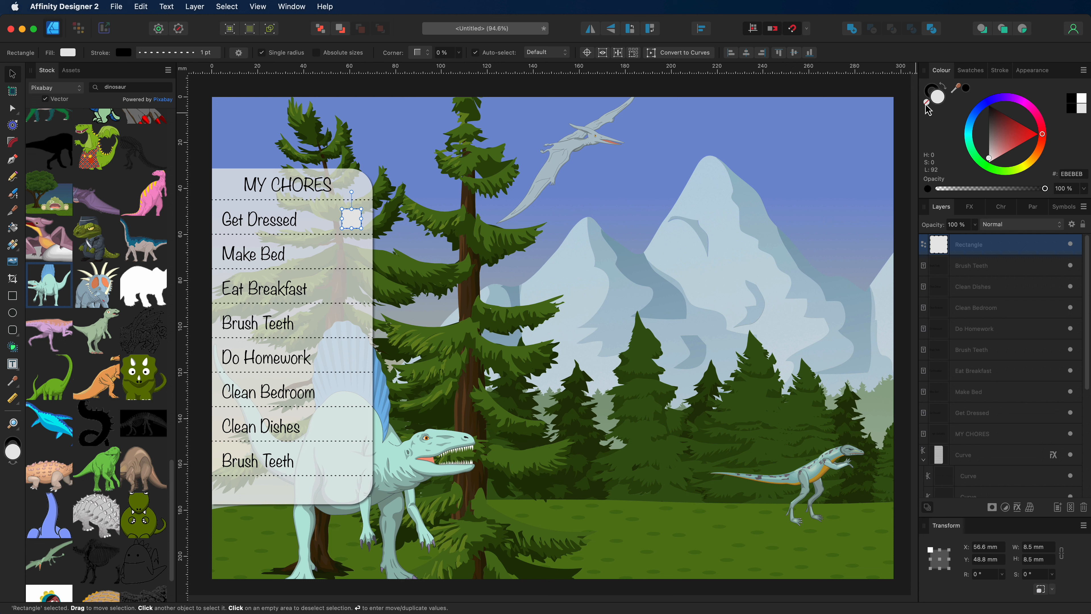
{"action": "left_click", "coordinate": [927, 105]}
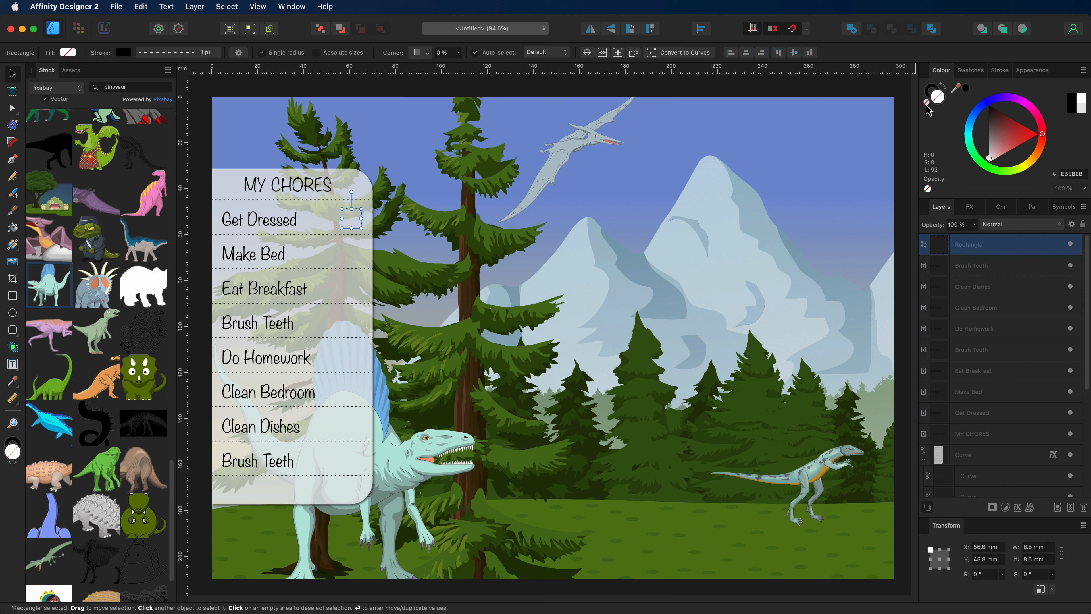
{"action": "left_click", "coordinate": [935, 91]}
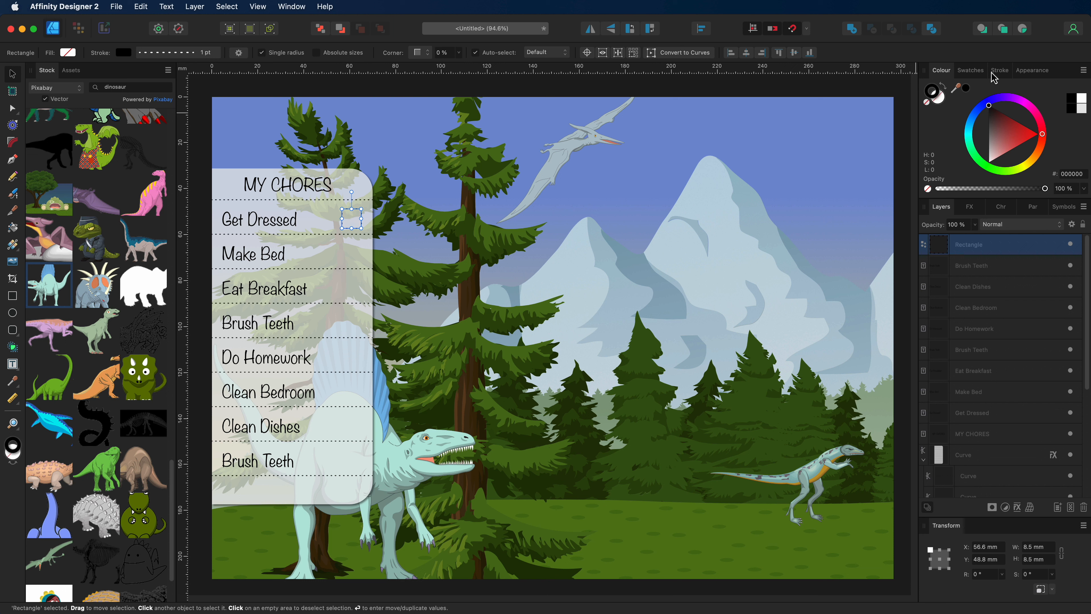
{"action": "left_click", "coordinate": [1002, 73]}
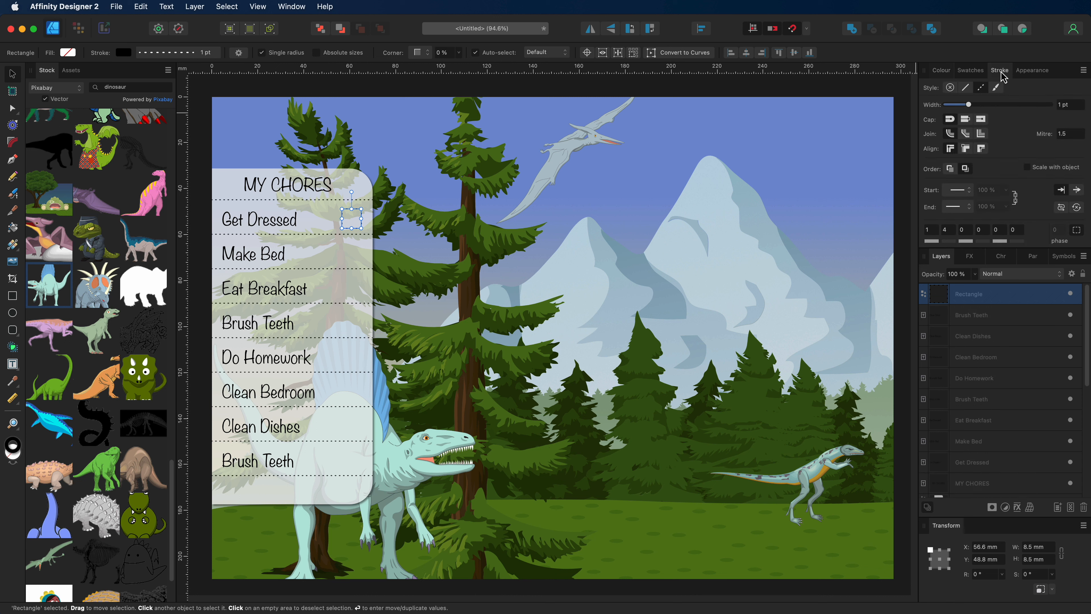
{"action": "left_click", "coordinate": [966, 89]}
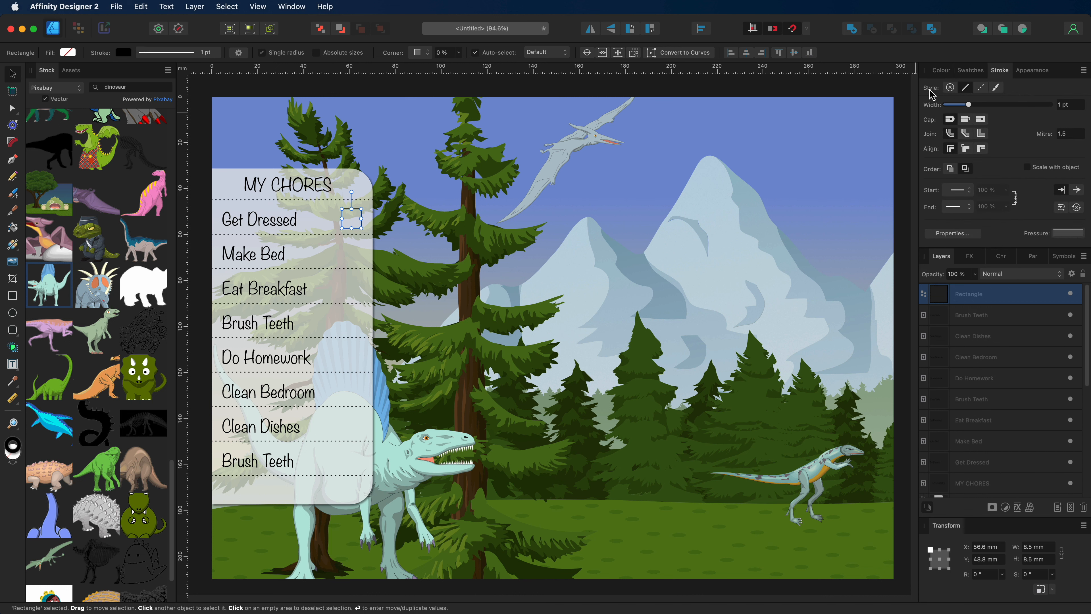
{"action": "left_click", "coordinate": [803, 92]}
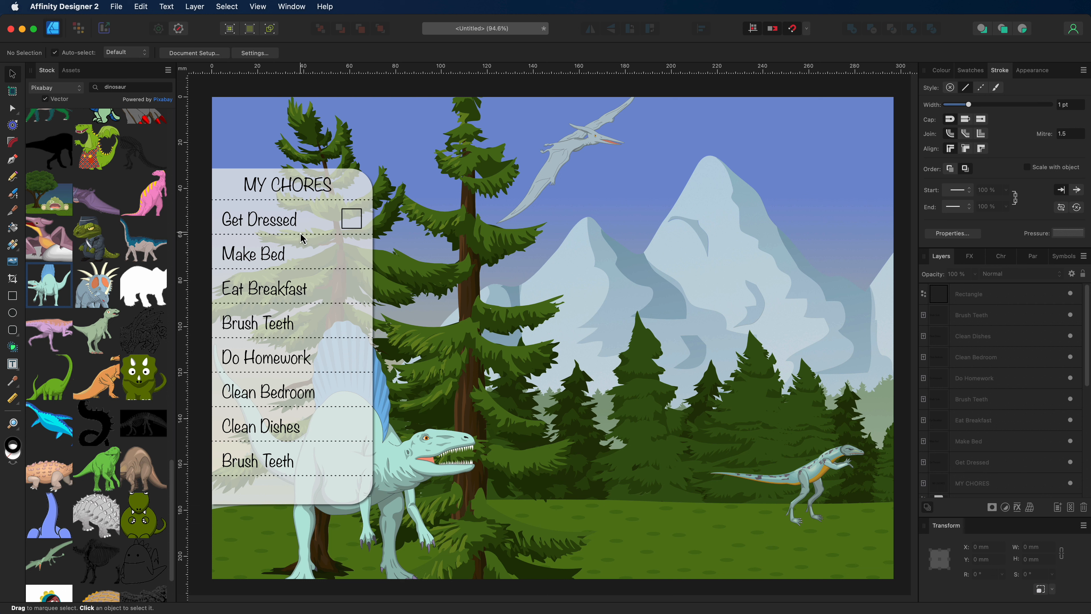
- Duplicate the checkbox square down the chore rows with a 15 mm vertical offset and 7 copies
{"action": "left_click", "coordinate": [352, 217]}
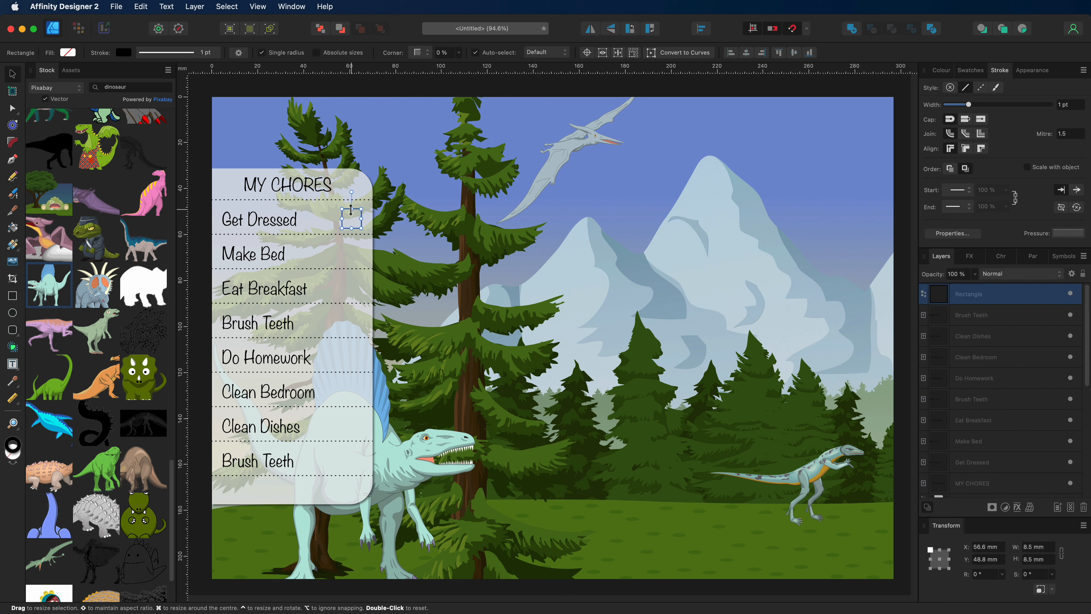
{"action": "key", "text": "Return"}
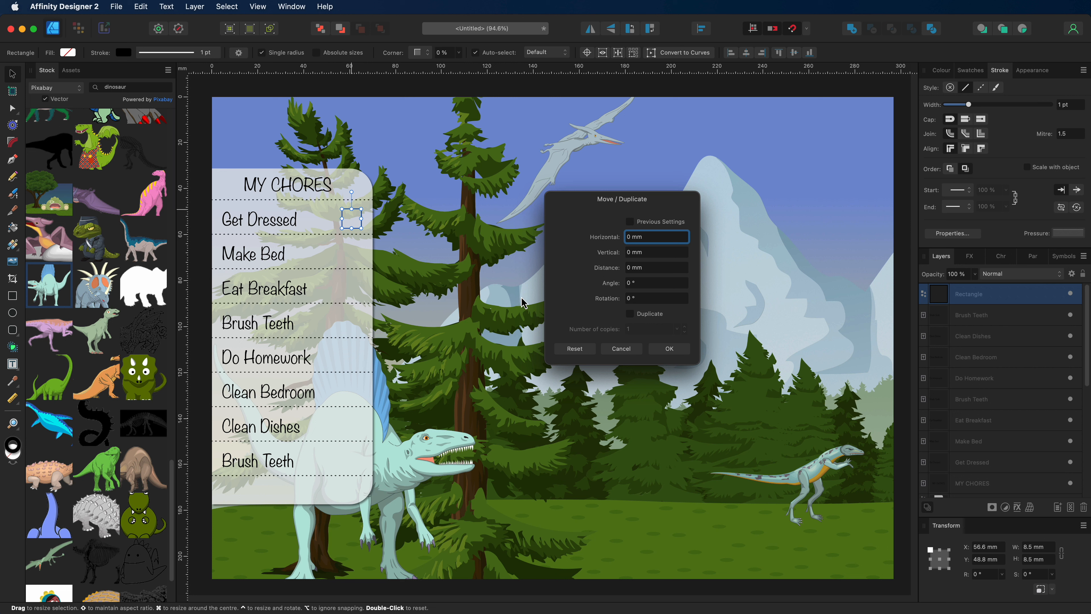
{"action": "left_click", "coordinate": [637, 252]}
{"action": "type", "text": "15"}
{"action": "key", "text": "Return"}
{"action": "left_click", "coordinate": [630, 314]}
{"action": "left_click", "coordinate": [685, 327]}
{"action": "left_click", "coordinate": [685, 327]}
{"action": "left_click", "coordinate": [685, 327]}
{"action": "left_click", "coordinate": [685, 328]}
{"action": "left_click", "coordinate": [685, 328]}
{"action": "left_click", "coordinate": [685, 328]}
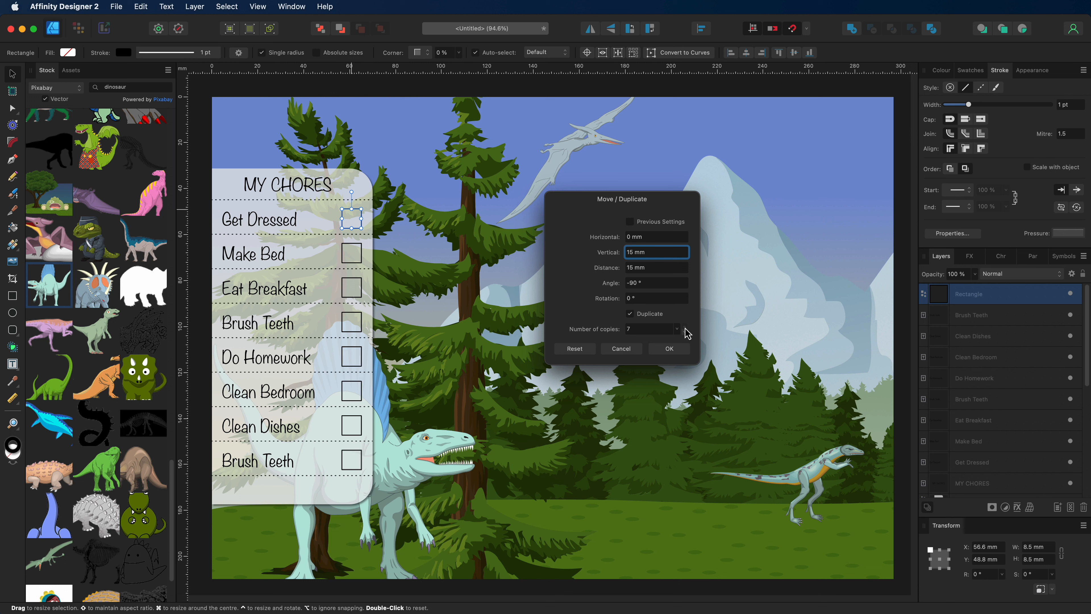
{"action": "left_click", "coordinate": [669, 349]}
{"action": "left_click", "coordinate": [670, 349]}
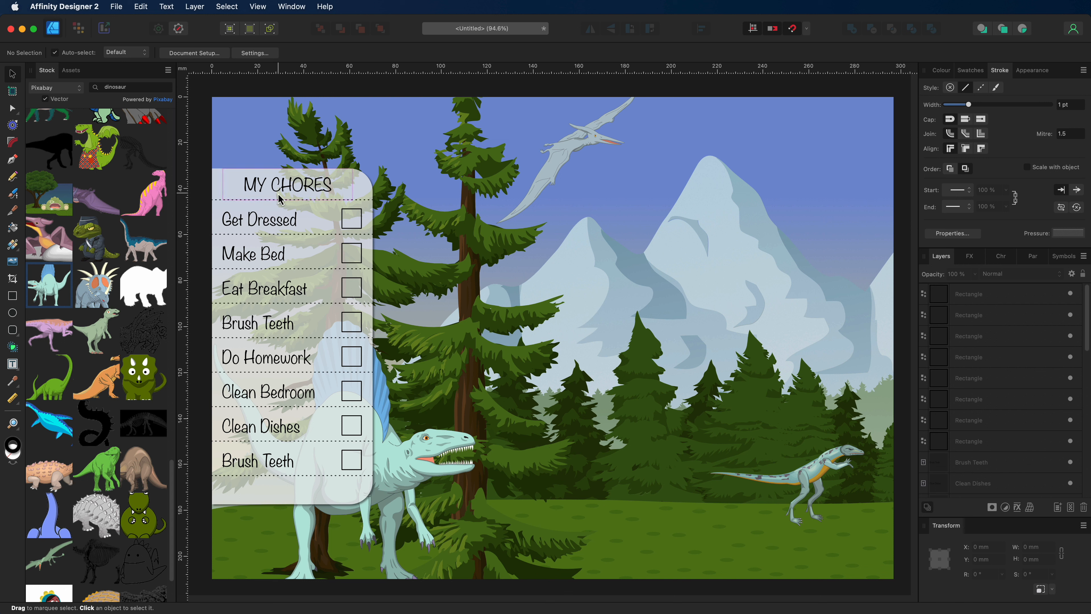
- Place the purple pterosaur stock image in the page's lower-left corner, scaled to about 79 by 41.9 mm
{"action": "left_click_drag", "start_coordinate": [48, 238], "coordinate": [332, 535]}
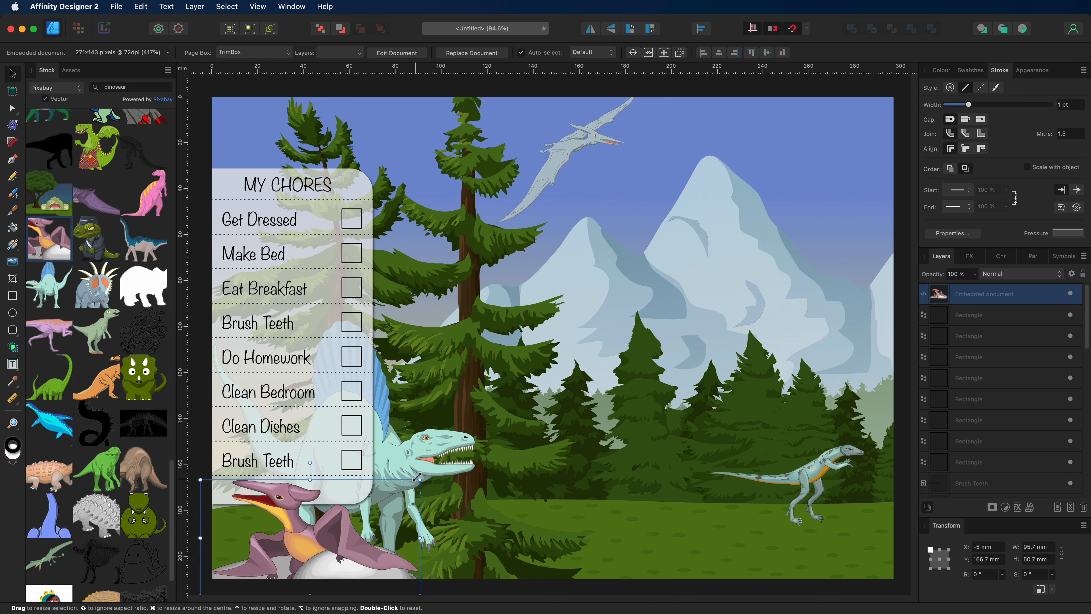
{"action": "left_click_drag", "start_coordinate": [421, 477], "coordinate": [383, 497]}
{"action": "left_click_drag", "start_coordinate": [363, 550], "coordinate": [364, 541]}
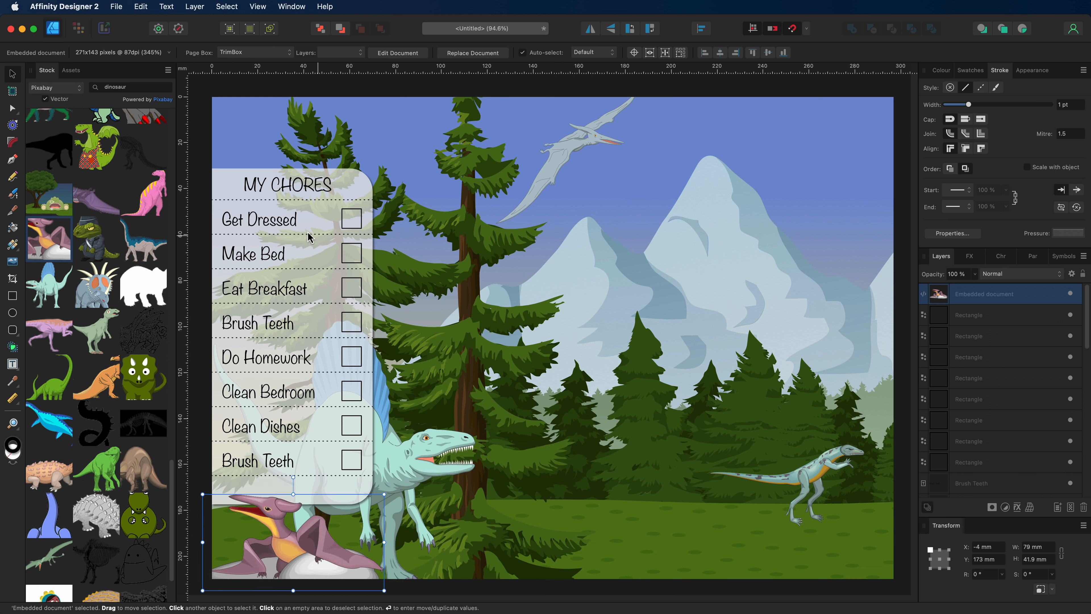
- Place the grey horned dinosaur stock image standing on the panel's upper edge, scaled to about 24.8 by 29.5 mm, and deselect it
{"action": "left_click_drag", "start_coordinate": [99, 290], "coordinate": [499, 288]}
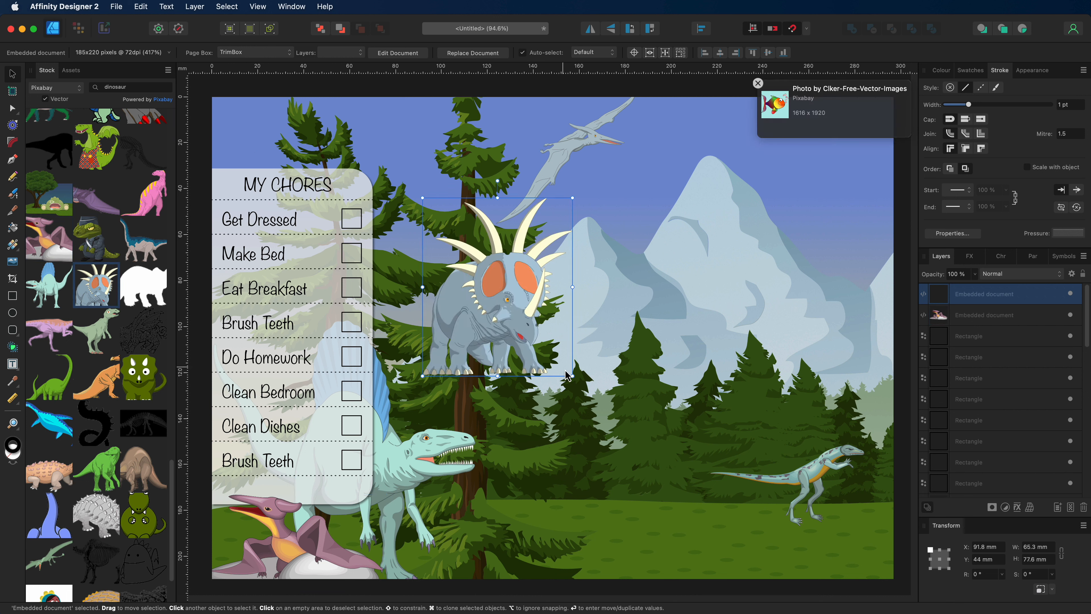
{"action": "left_click_drag", "start_coordinate": [566, 373], "coordinate": [300, 151]}
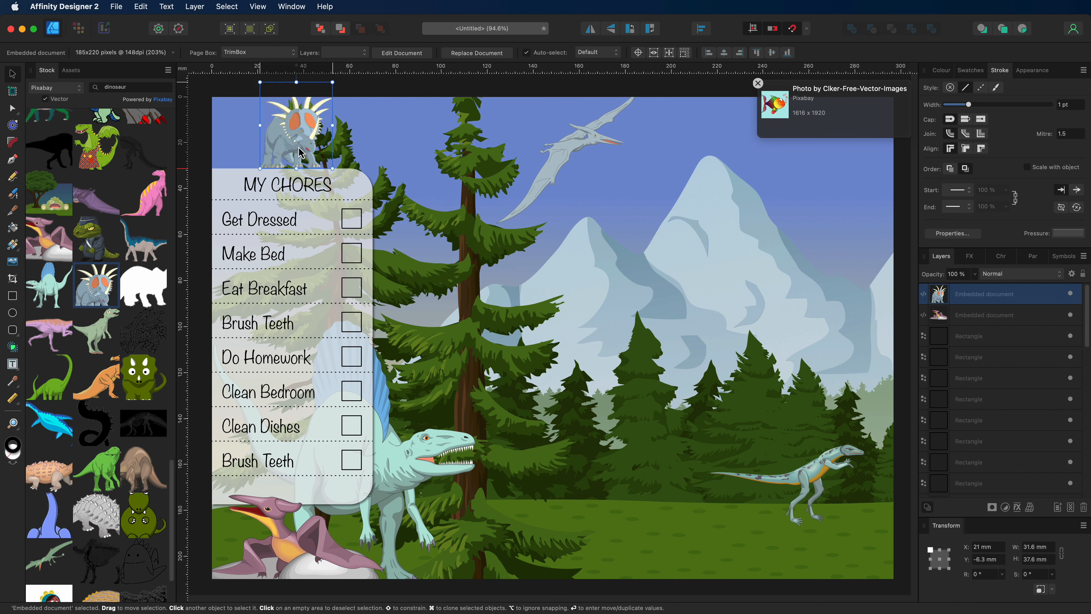
{"action": "left_click_drag", "start_coordinate": [329, 87], "coordinate": [297, 130]}
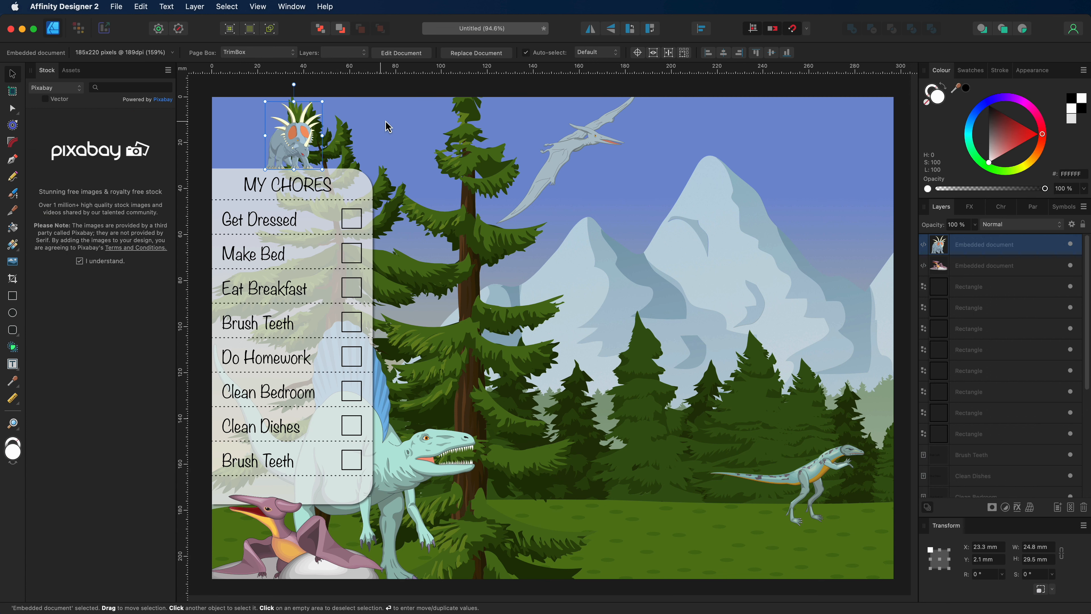
{"action": "left_click", "coordinate": [451, 85]}
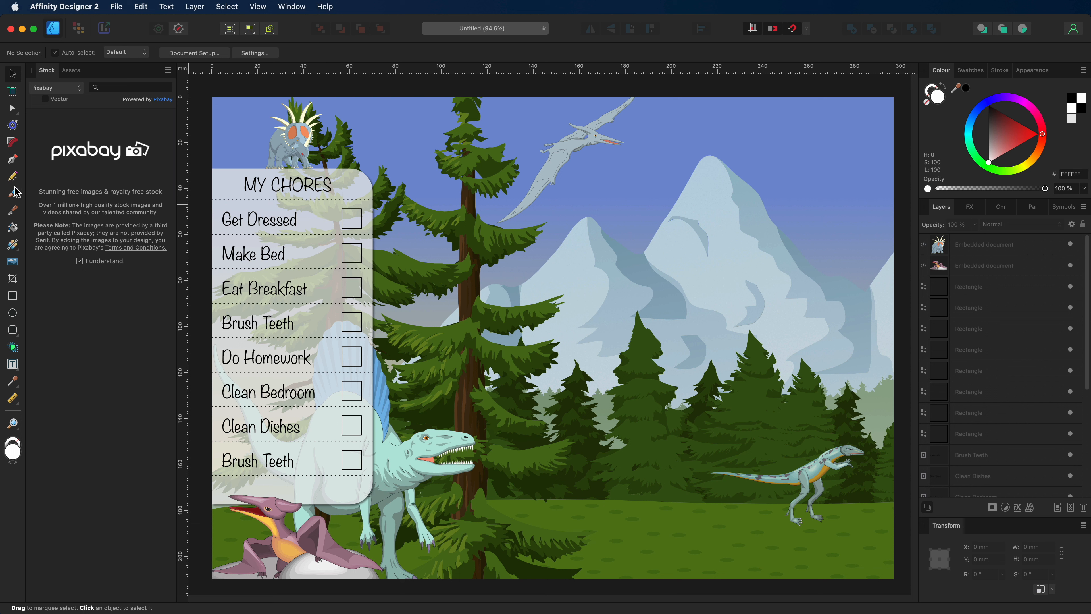
- Draw a white circle about 30 mm in diameter beside the small dinosaur's tail and lower its opacity to 80%
{"action": "left_click", "coordinate": [13, 313]}
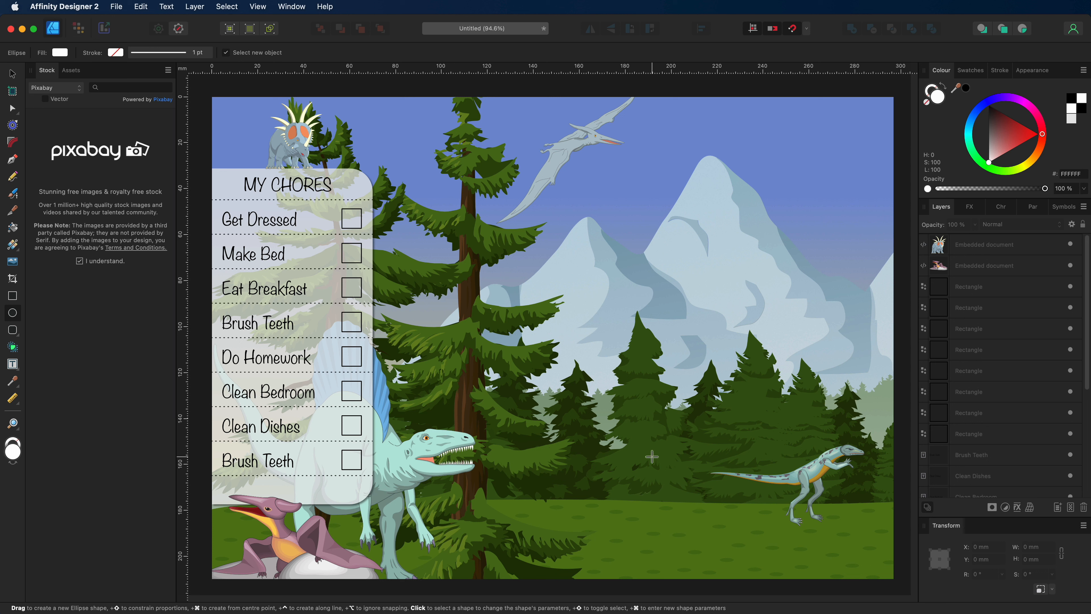
{"action": "left_click_drag", "start_coordinate": [651, 451], "coordinate": [705, 534]}
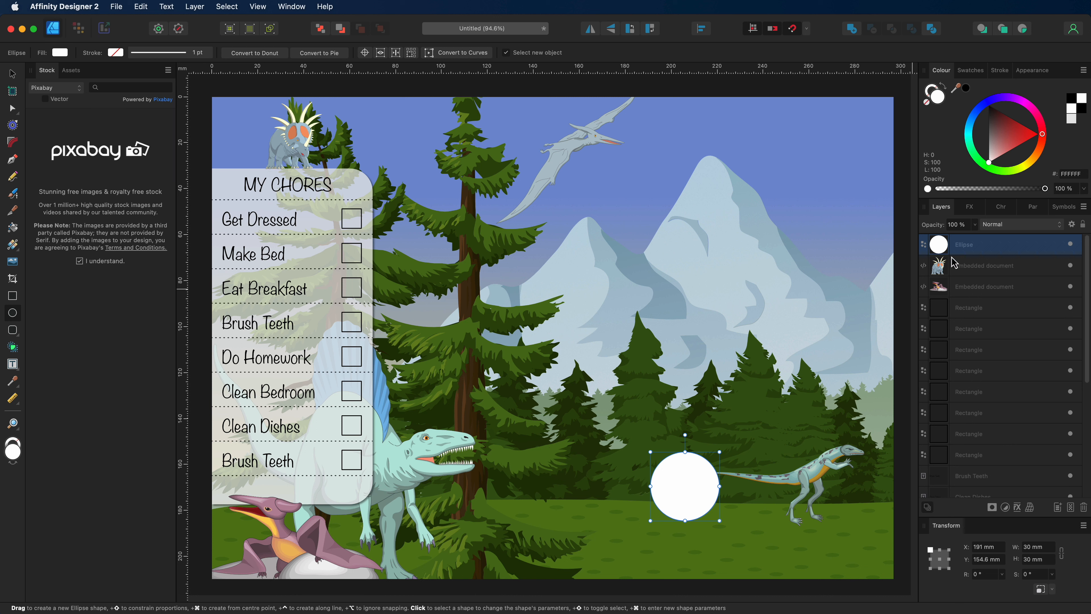
{"action": "left_click", "coordinate": [975, 225]}
{"action": "left_click_drag", "start_coordinate": [963, 237], "coordinate": [960, 236]}
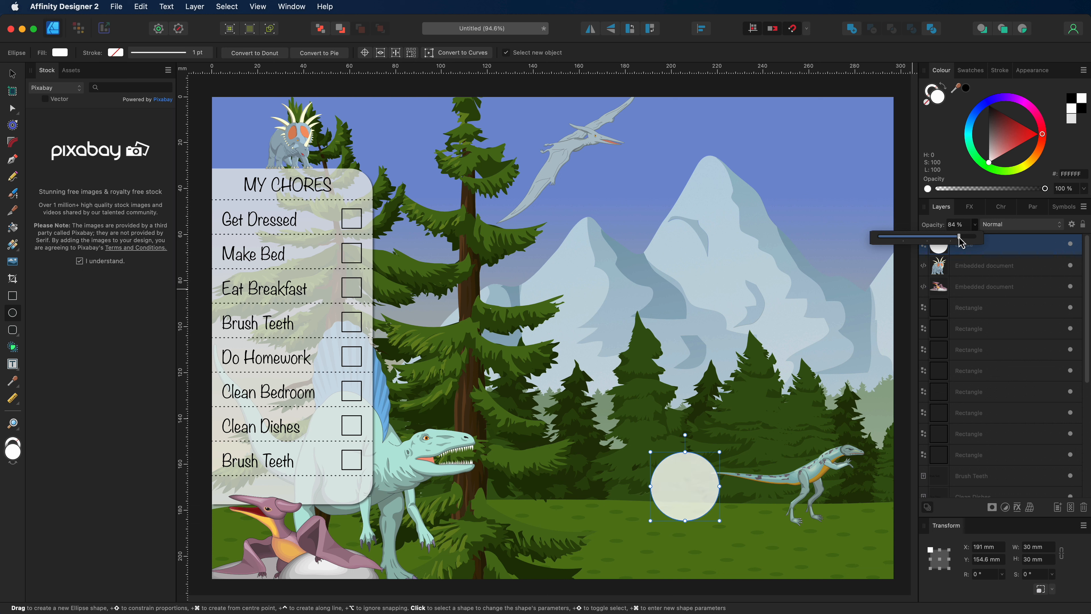
{"action": "left_click", "coordinate": [975, 223]}
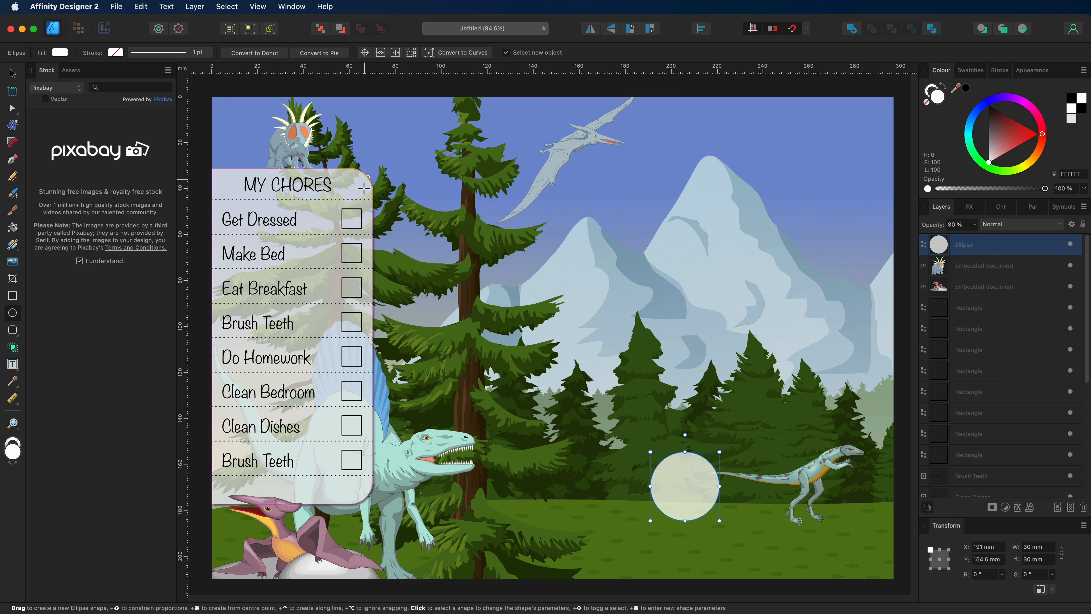
- Add an outer shadow to the circle with a 10 px radius and 10 px offset
{"action": "left_click", "coordinate": [1018, 508]}
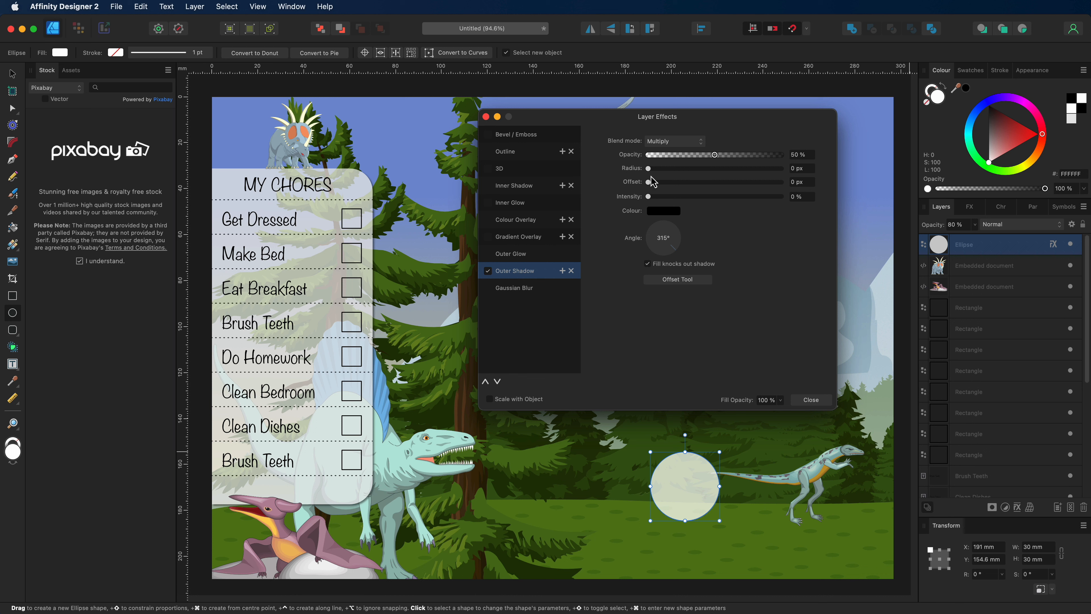
{"action": "left_click_drag", "start_coordinate": [789, 169], "coordinate": [775, 175]}
{"action": "type", "text": "10"}
{"action": "key", "text": "Tab"}
{"action": "type", "text": "10"}
{"action": "left_click", "coordinate": [810, 399]}
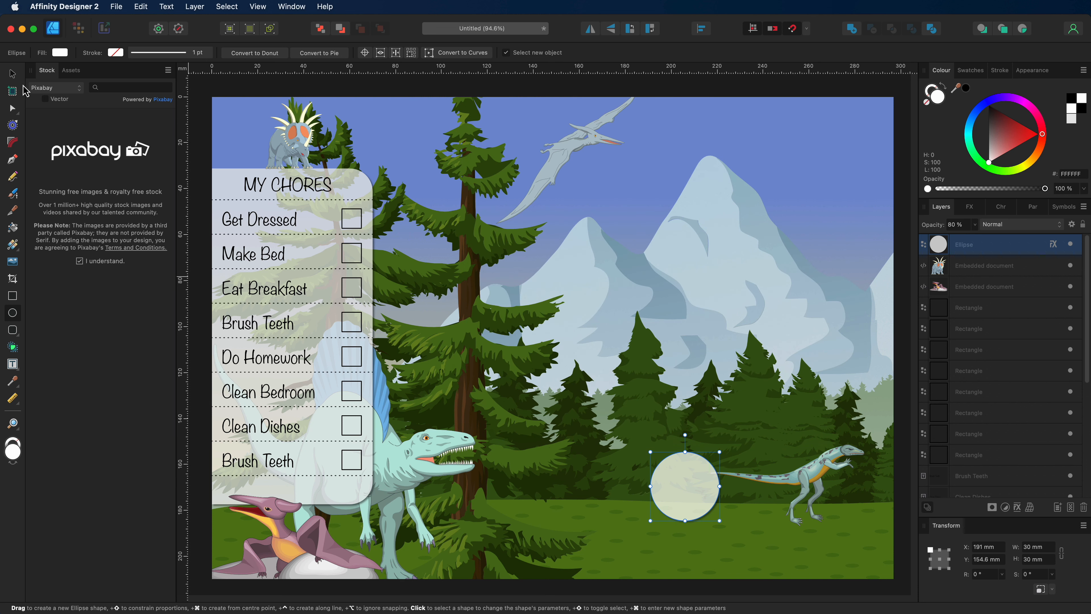
- Move the circle beside the panel's heading, at about X 72.4 mm, Y 31.7 mm, and add the centred text "Day 1" over it
{"action": "left_click", "coordinate": [12, 75]}
{"action": "left_click_drag", "start_coordinate": [699, 497], "coordinate": [431, 220]}
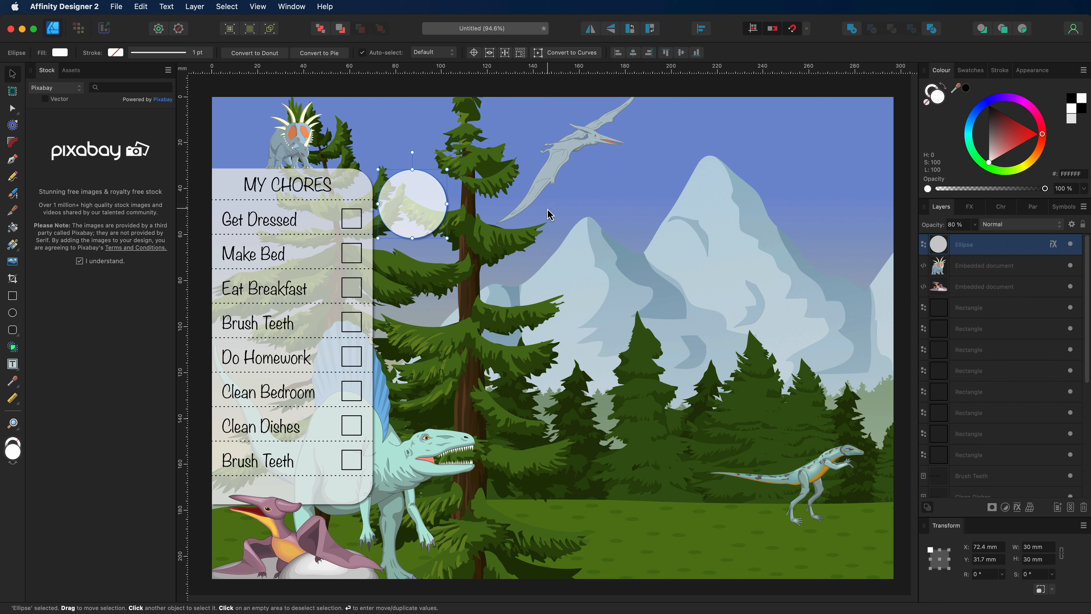
{"action": "left_click", "coordinate": [13, 365]}
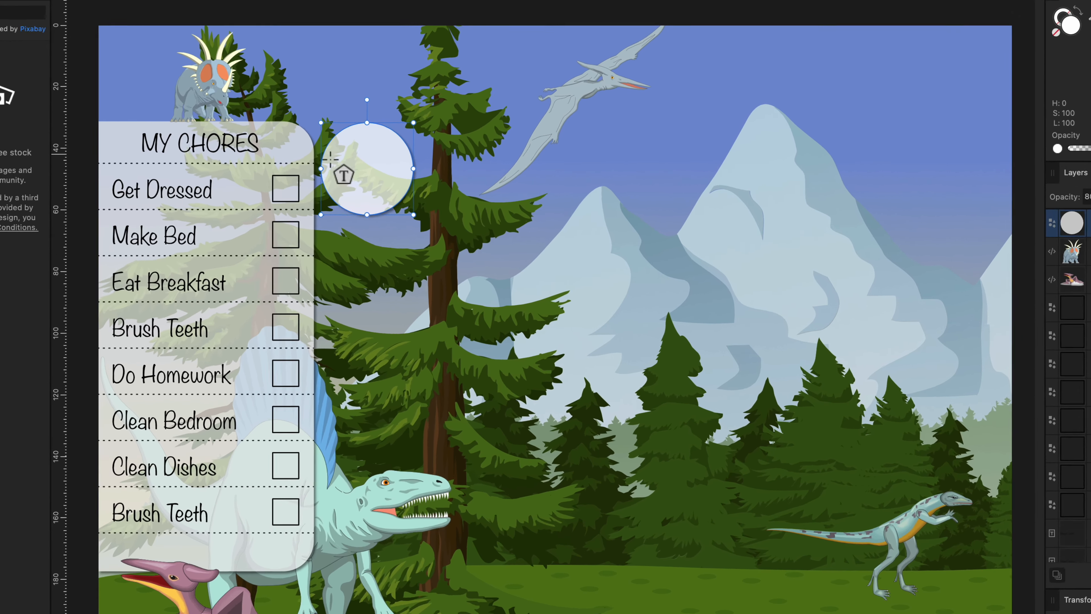
{"action": "left_click_drag", "start_coordinate": [325, 153], "coordinate": [394, 171]}
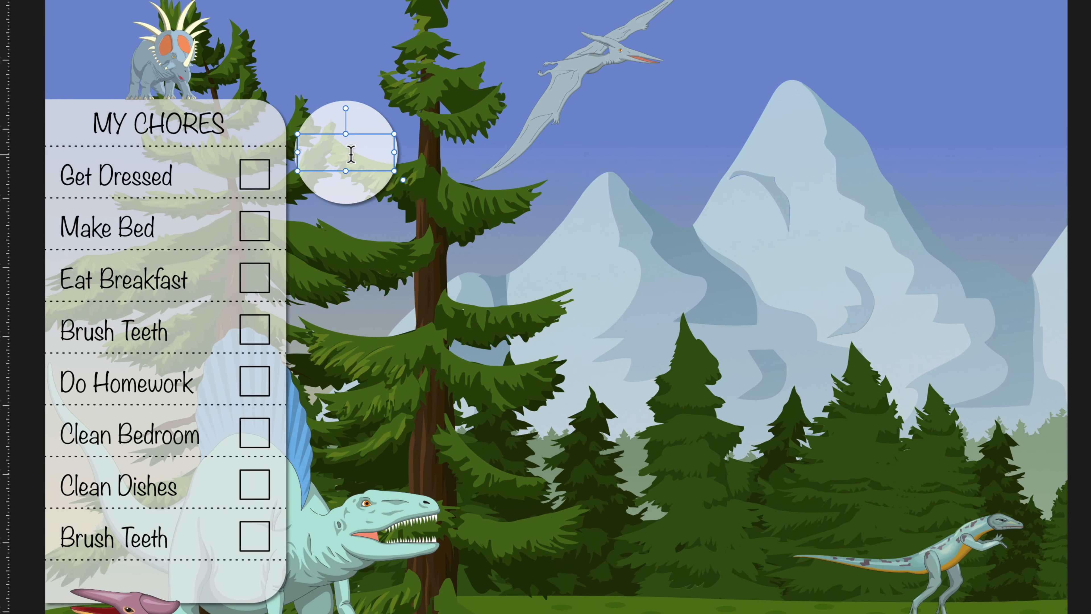
{"action": "type", "text": "Day 1"}
{"action": "key", "text": "ctrl+a"}
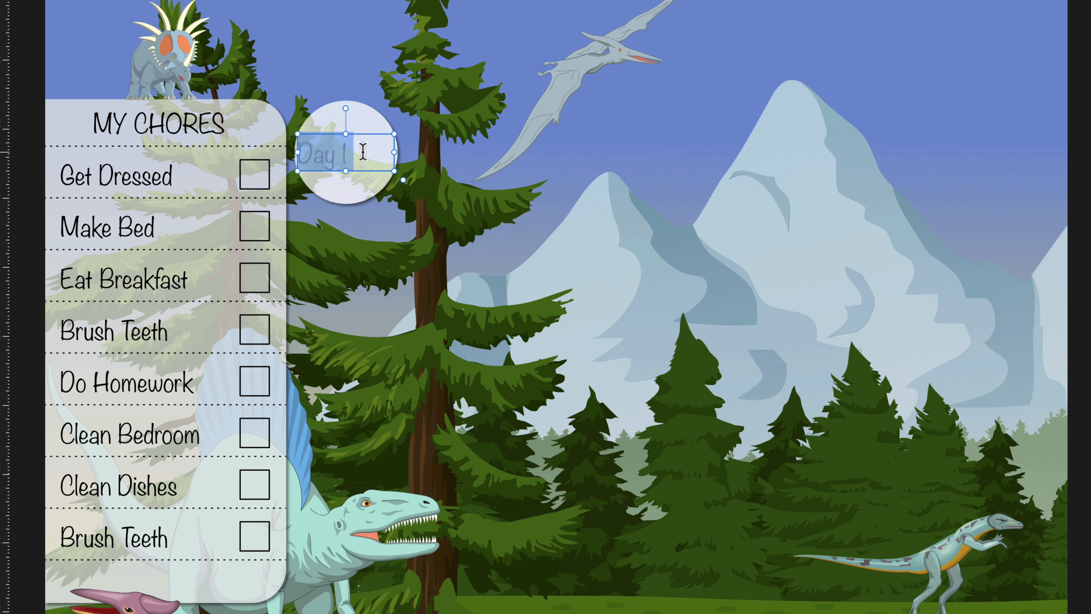
{"action": "key", "text": "ctrl+e"}
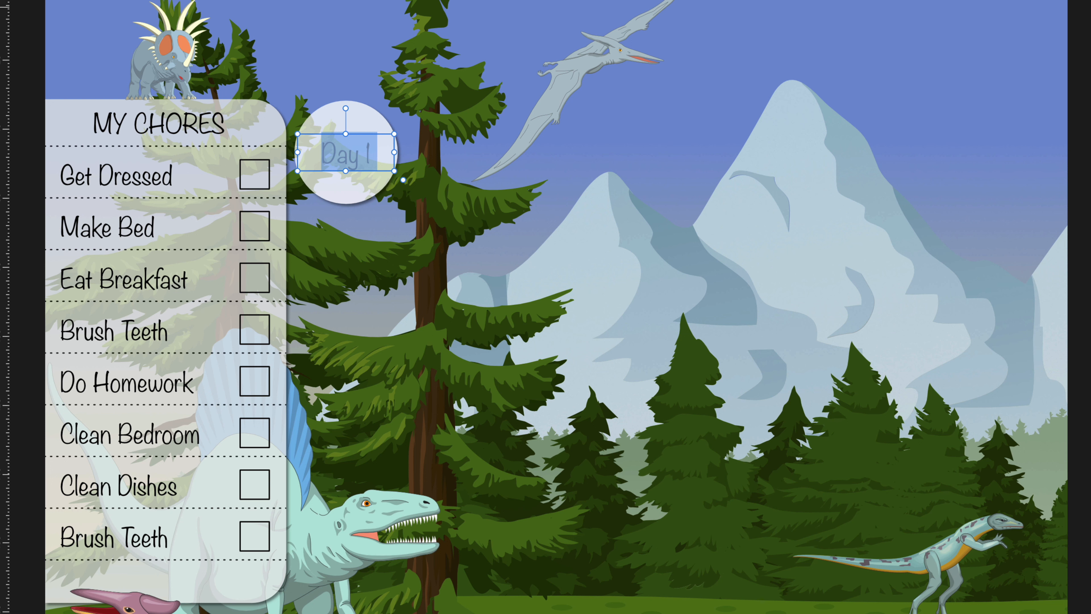
{"action": "key", "text": "Escape"}
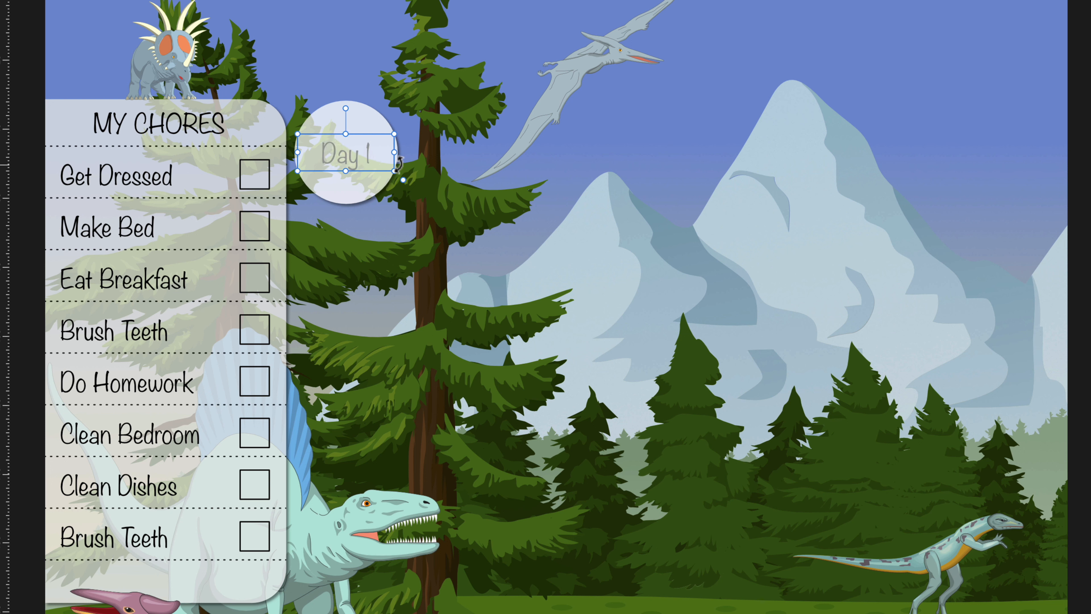
- Stretch the "Day 1" text frame to the circle's top and bottom edges and group it with the circle
{"action": "left_click_drag", "start_coordinate": [390, 156], "coordinate": [393, 155]}
{"action": "left_click_drag", "start_coordinate": [298, 153], "coordinate": [346, 101]}
{"action": "left_click_drag", "start_coordinate": [346, 171], "coordinate": [346, 202]}
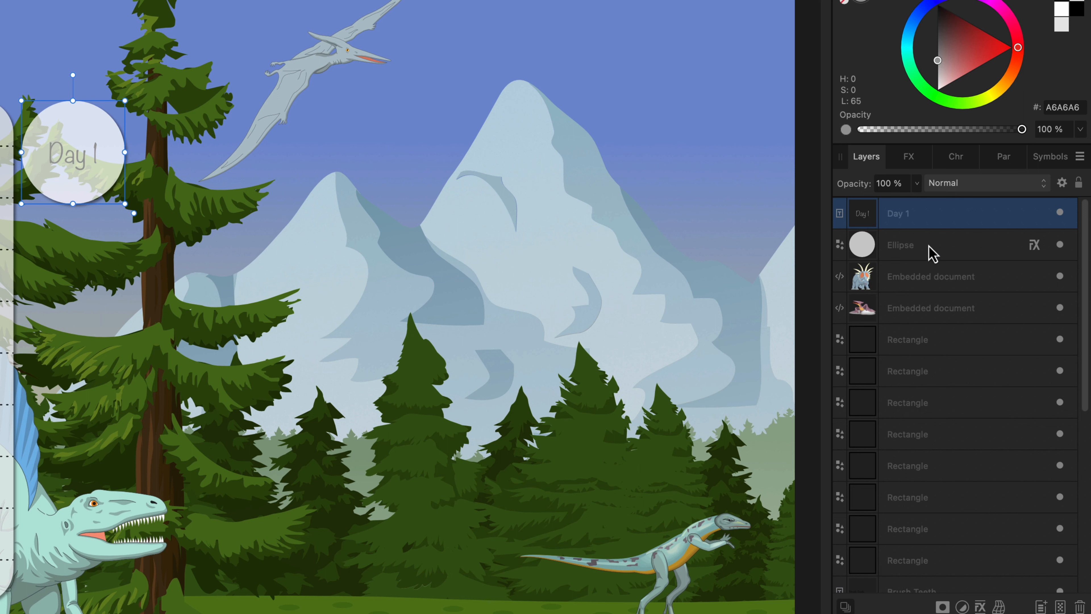
{"action": "left_click", "coordinate": [939, 247], "text": "shift"}
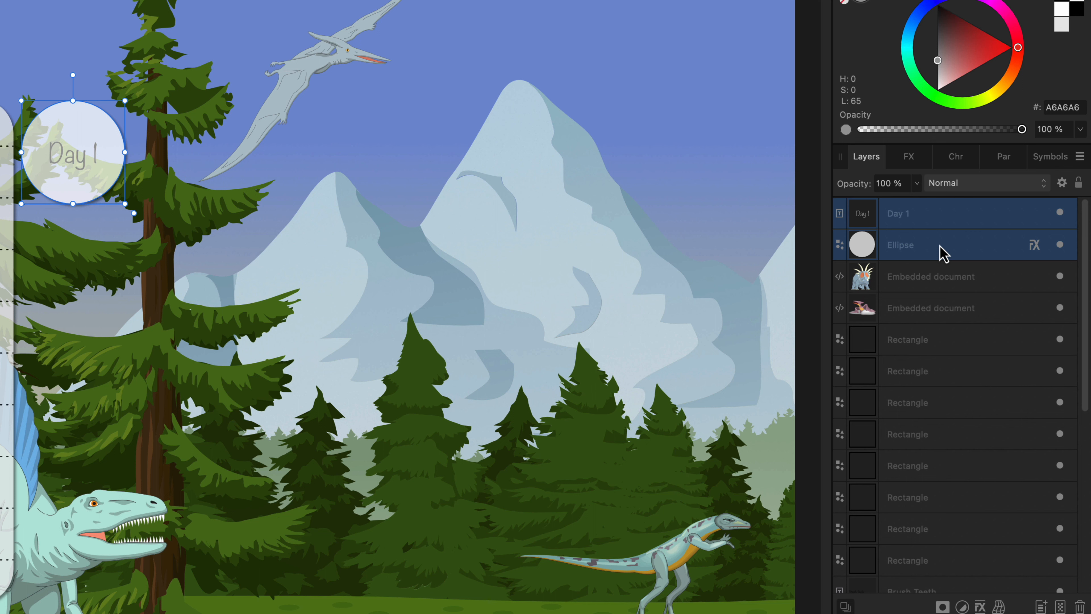
{"action": "key", "text": "super+g"}
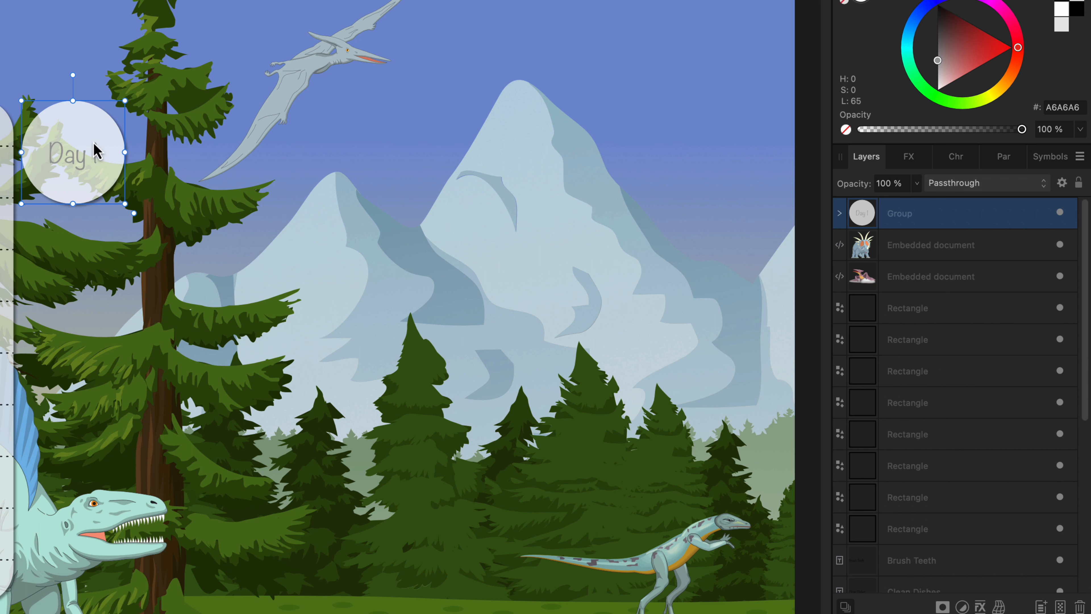
- Set up a Move / Duplicate of the Day 1 circle group with a 32 mm horizontal offset and duplication enabled
{"action": "key", "text": "Return"}
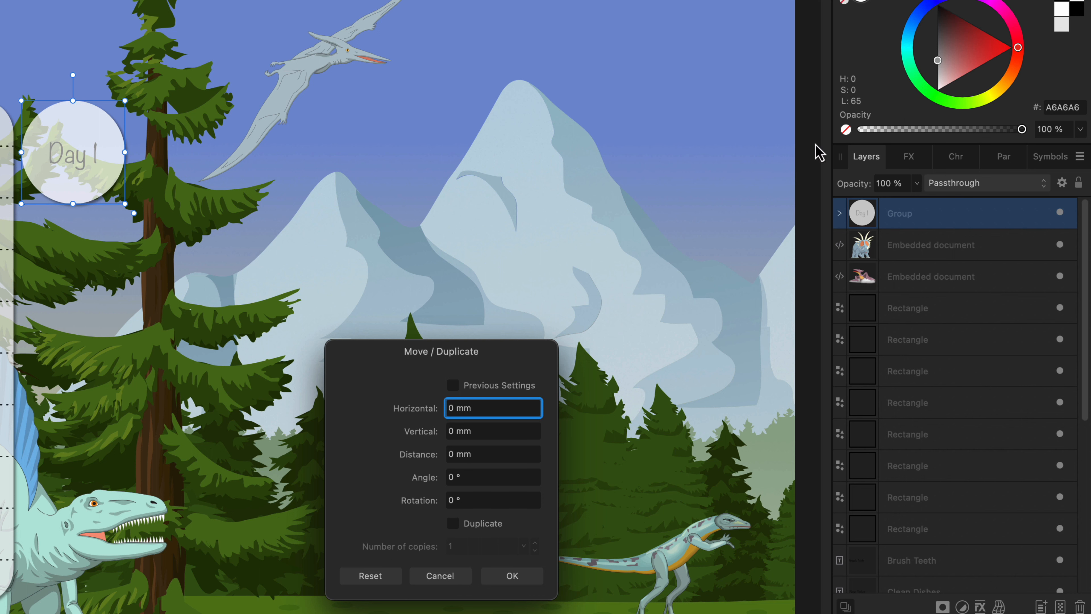
{"action": "left_click", "coordinate": [486, 409]}
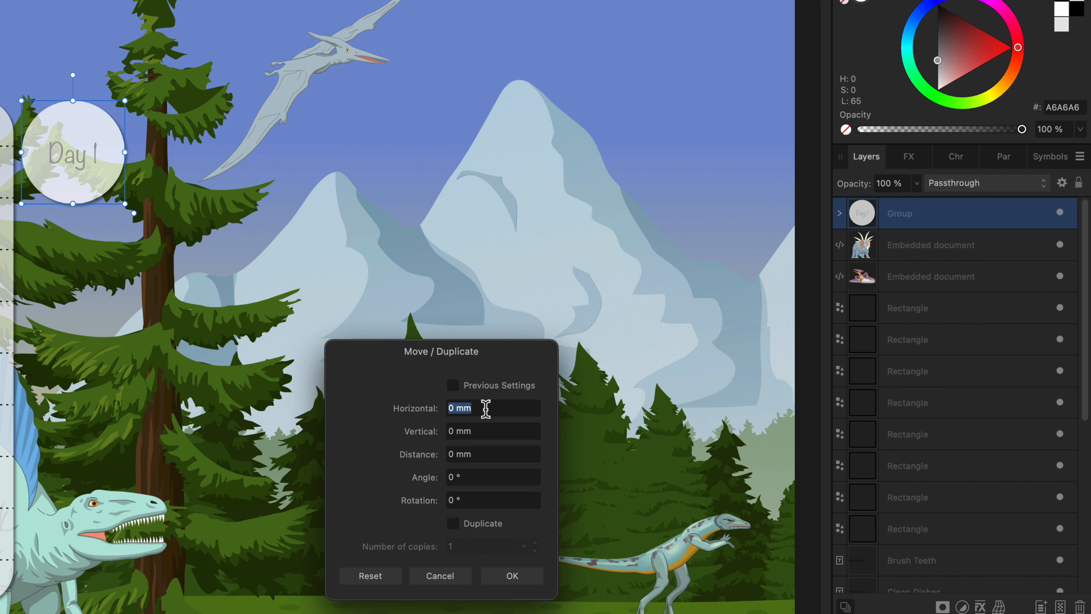
{"action": "type", "text": "3"}
{"action": "key", "text": "Return"}
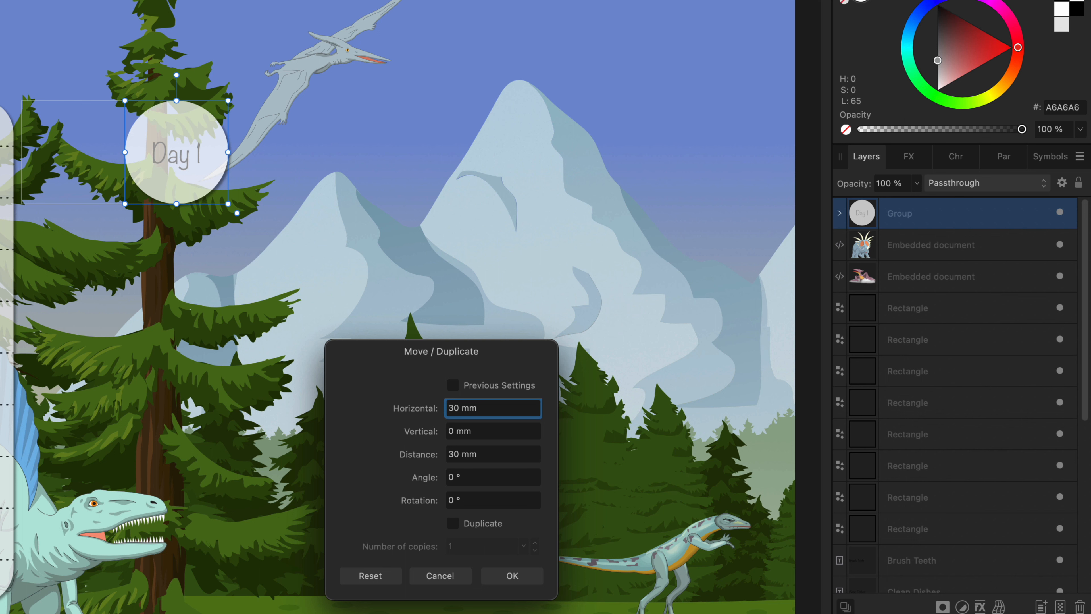
{"action": "left_click", "coordinate": [454, 524]}
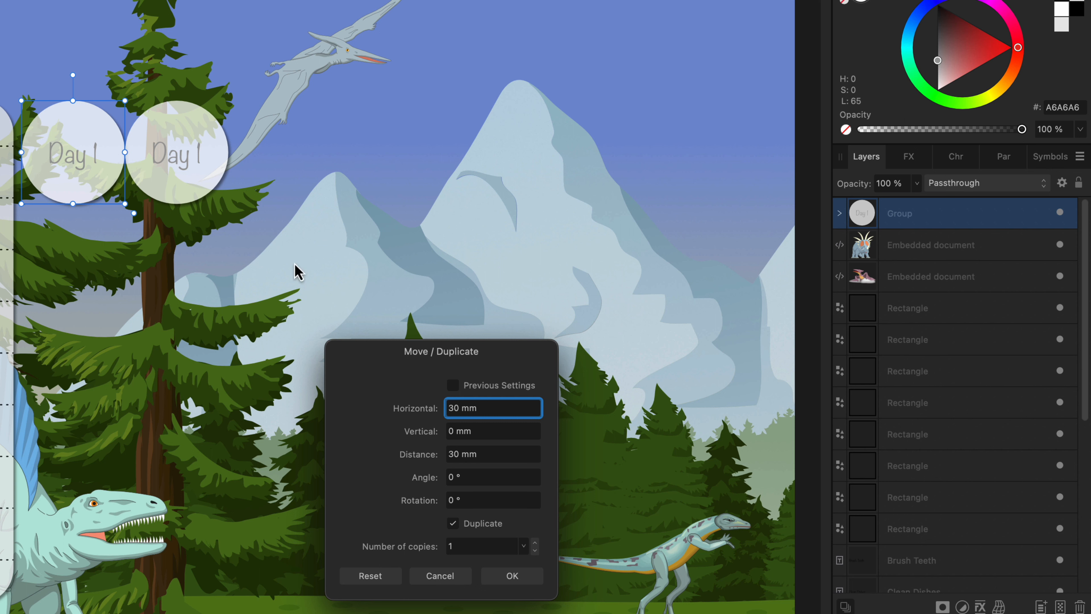
{"action": "left_click_drag", "start_coordinate": [496, 413], "coordinate": [441, 408]}
{"action": "type", "text": "32"}
{"action": "key", "text": "Return"}
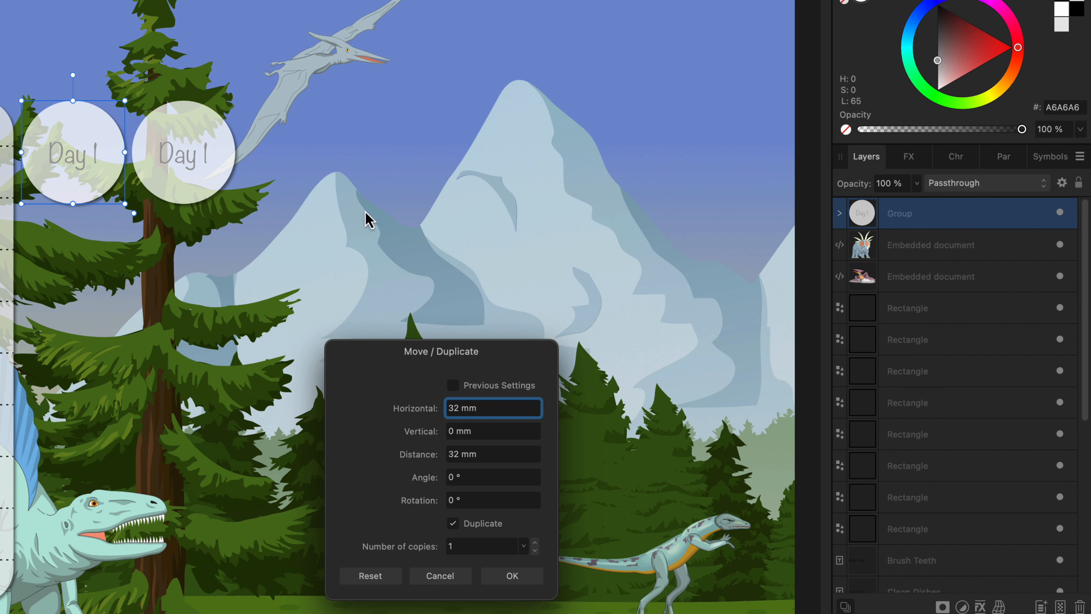
- Set the number of copies to 6 and apply the duplication to form a row of circles
{"action": "left_click", "coordinate": [535, 543]}
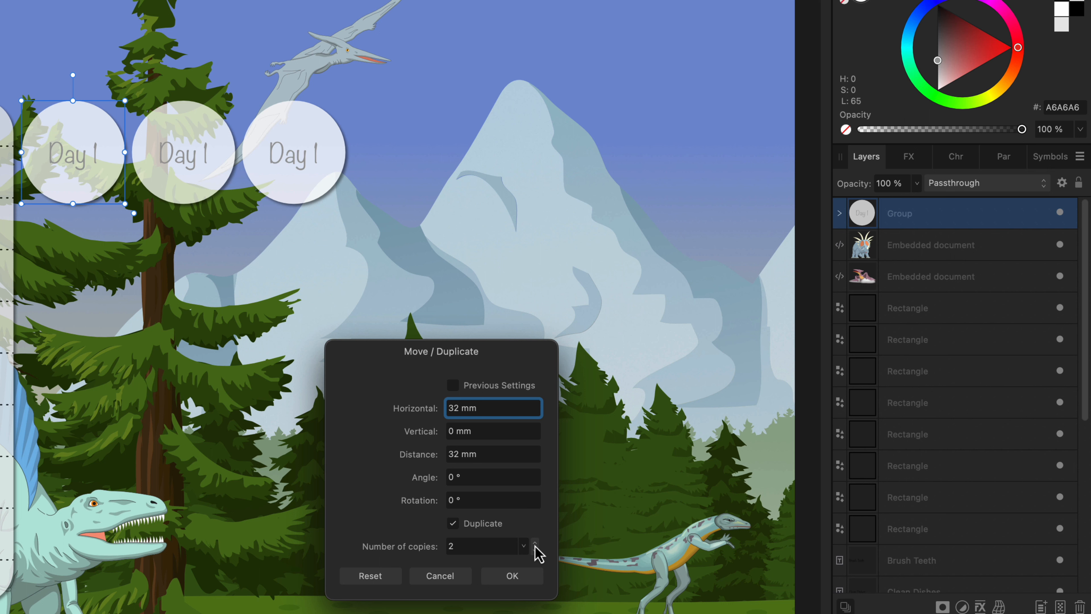
{"action": "left_click", "coordinate": [535, 544]}
{"action": "left_click", "coordinate": [535, 543]}
{"action": "left_click", "coordinate": [534, 544]}
{"action": "left_click", "coordinate": [535, 544]}
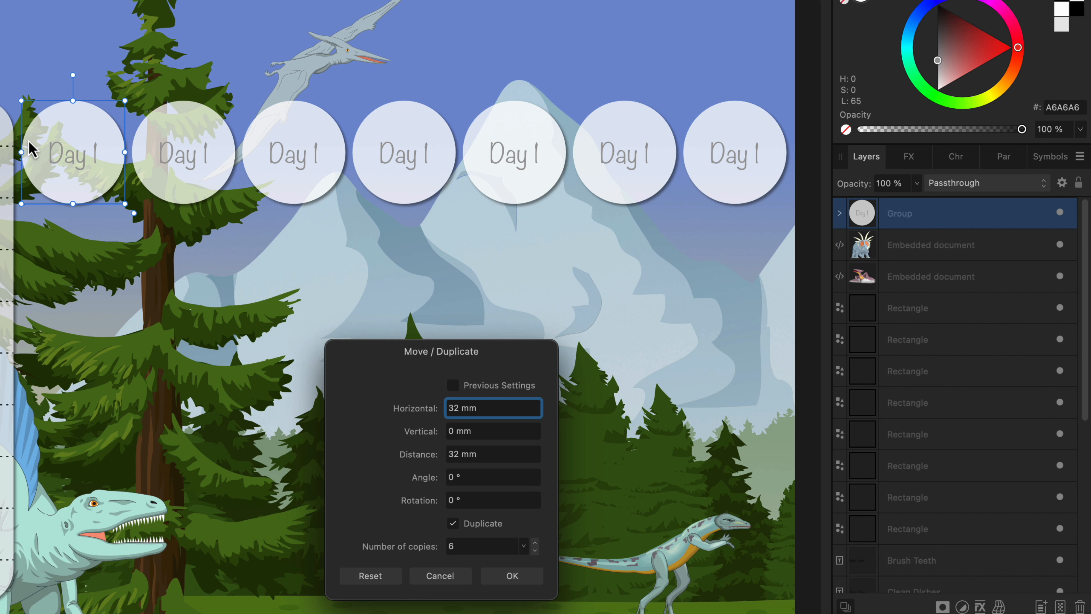
{"action": "left_click", "coordinate": [511, 576]}
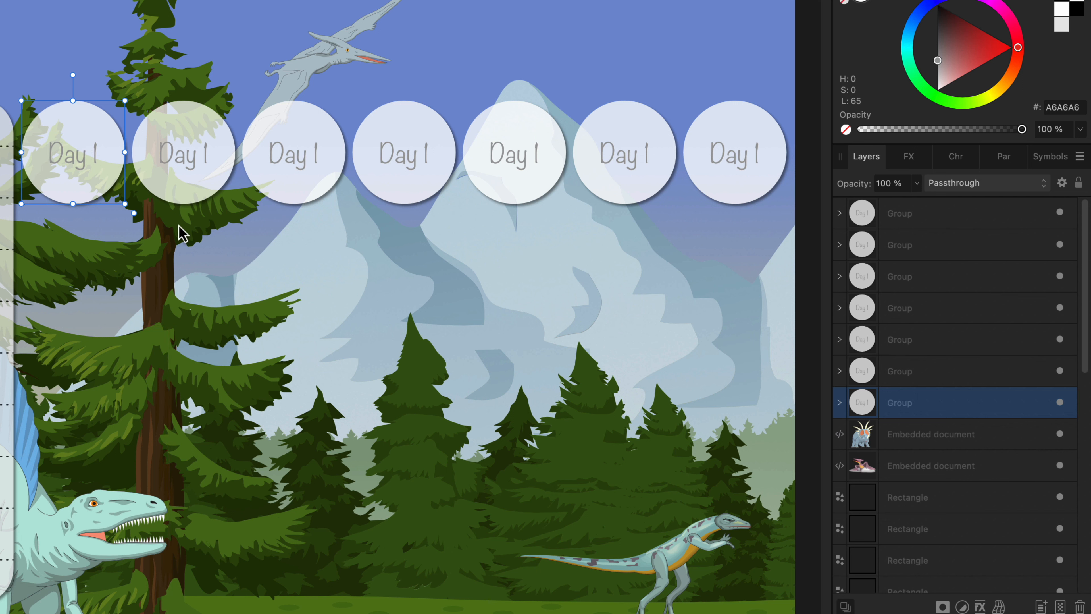
- Relabel the six copied circles in order from "Day 2" to "Day 7"
{"action": "key", "text": "t"}
{"action": "left_click", "coordinate": [202, 154]}
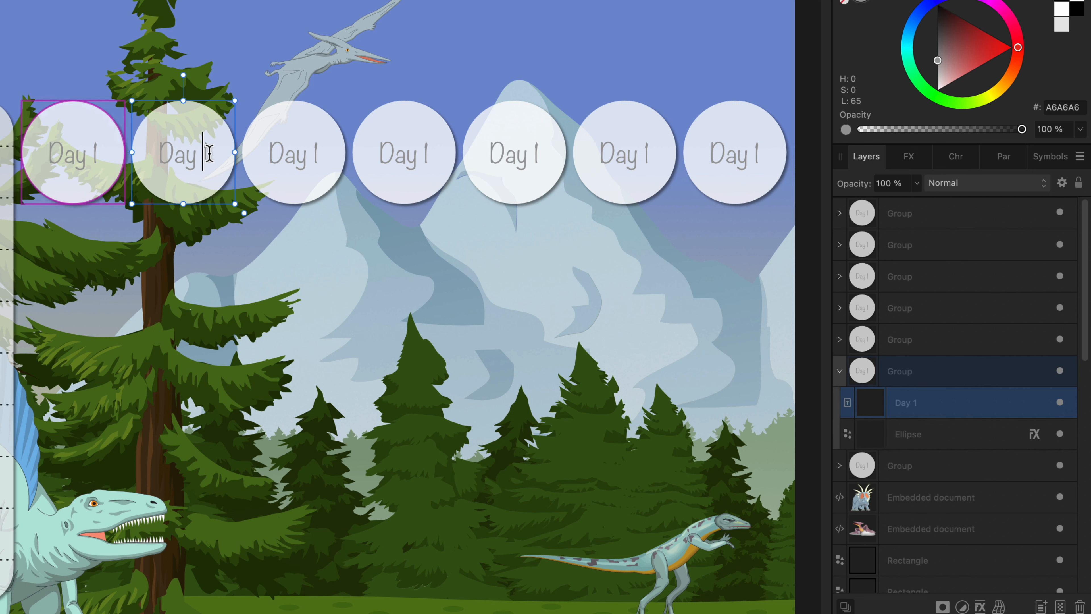
{"action": "type", "text": "2"}
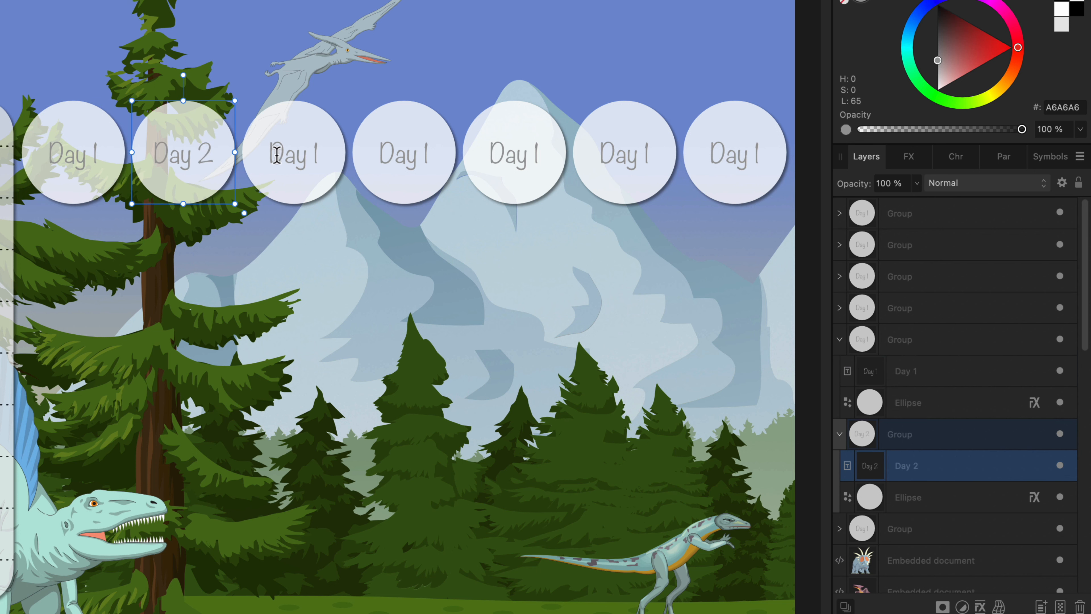
{"action": "double_click", "coordinate": [317, 154]}
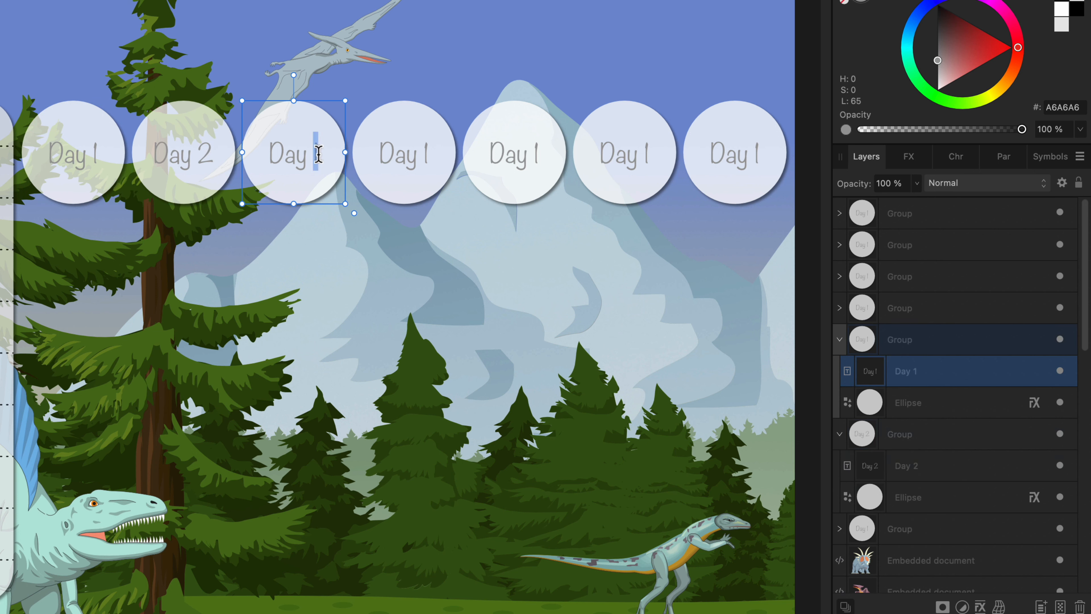
{"action": "type", "text": "3"}
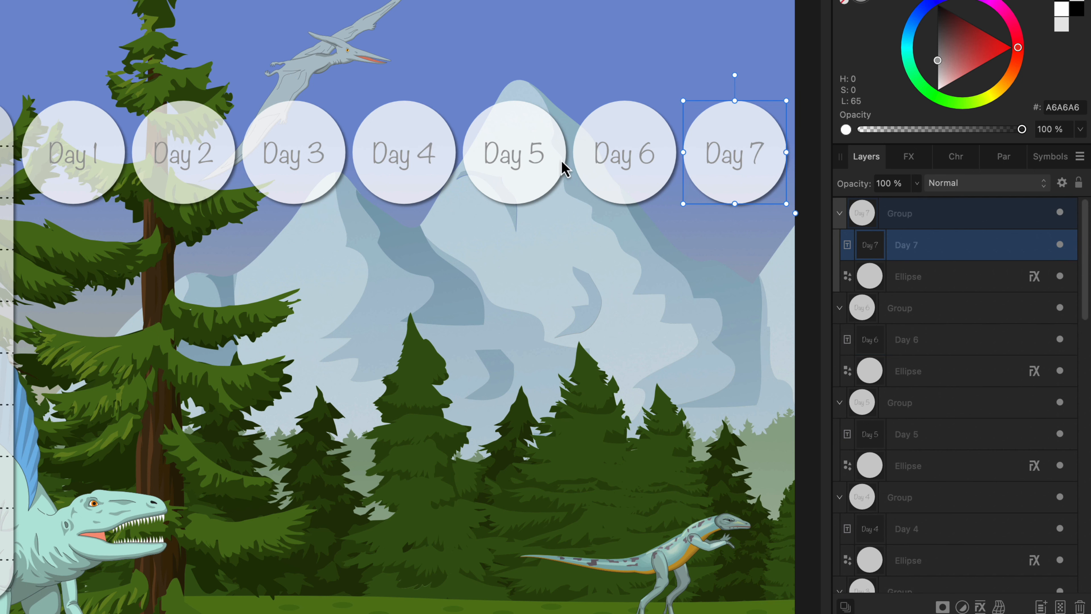
- Collapse all the expanded day circle groups in the layer list
{"action": "left_click", "coordinate": [840, 213]}
{"action": "left_click", "coordinate": [840, 245]}
{"action": "left_click", "coordinate": [839, 276]}
{"action": "left_click", "coordinate": [839, 308]}
{"action": "left_click", "coordinate": [840, 339]}
{"action": "left_click", "coordinate": [840, 371]}
{"action": "left_click", "coordinate": [840, 402]}
{"action": "left_click", "coordinate": [840, 401]}
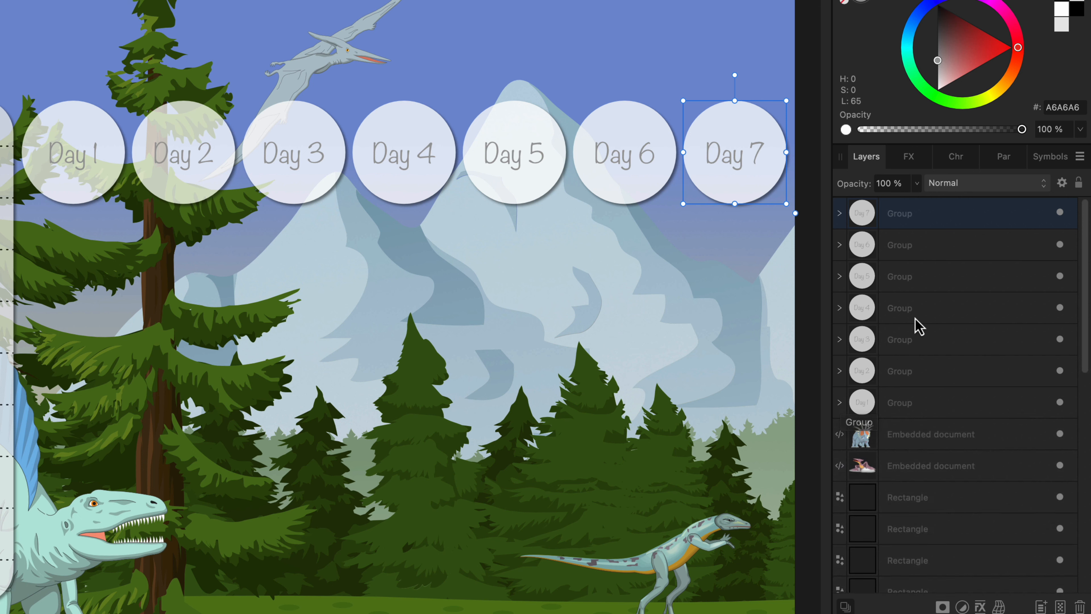
- Select all seven day circle groups and set up a Move / Duplicate with a 40 mm vertical offset and 3 copies
{"action": "left_click", "coordinate": [940, 220]}
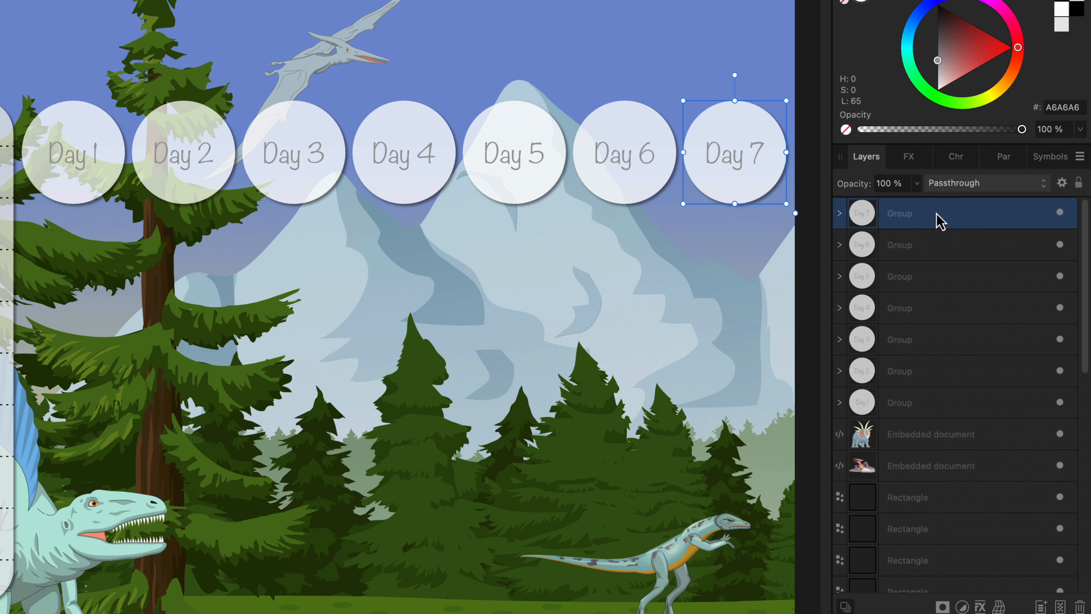
{"action": "left_click", "coordinate": [913, 408], "text": "shift"}
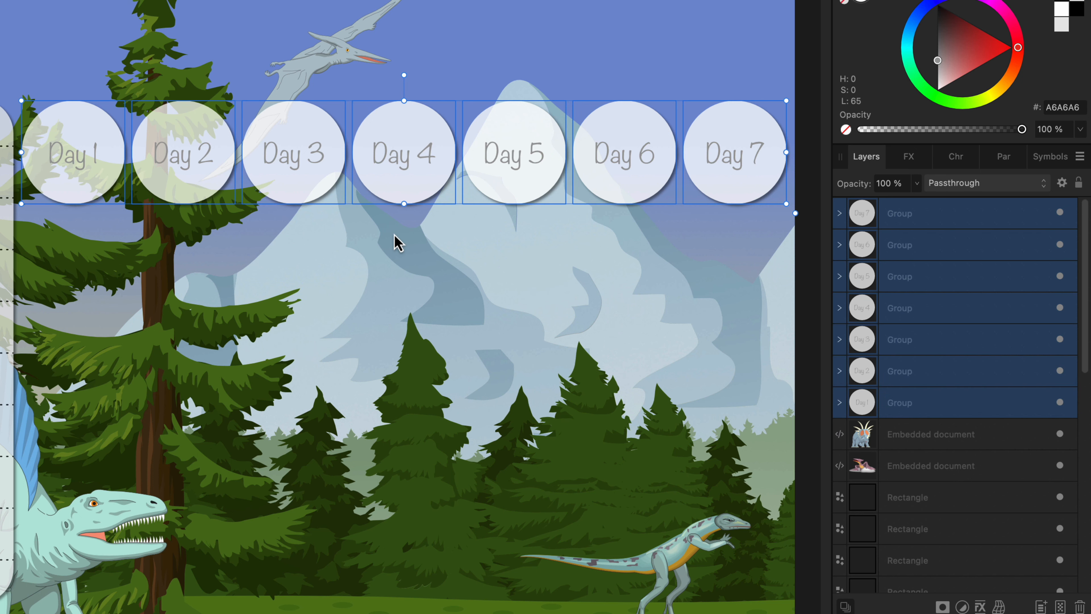
{"action": "key", "text": "Return"}
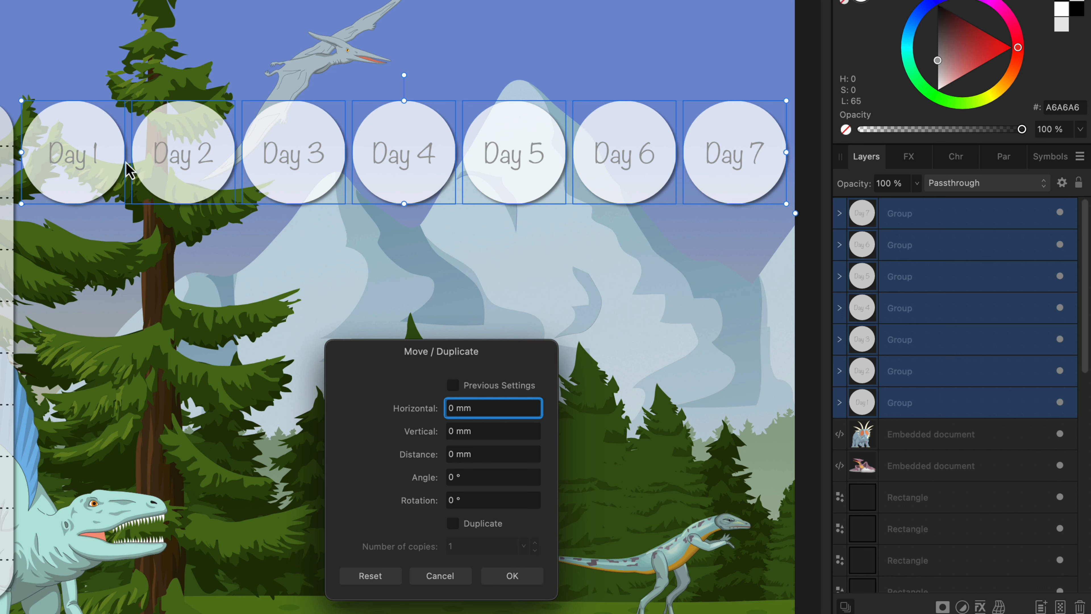
{"action": "left_click", "coordinate": [449, 431]}
{"action": "type", "text": "40"}
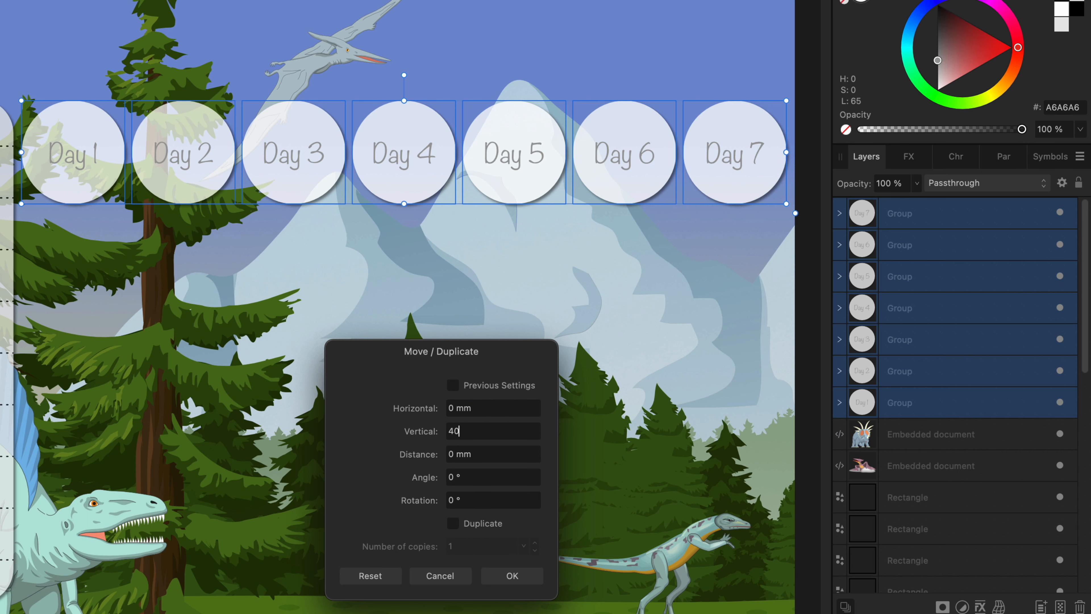
{"action": "key", "text": "Return"}
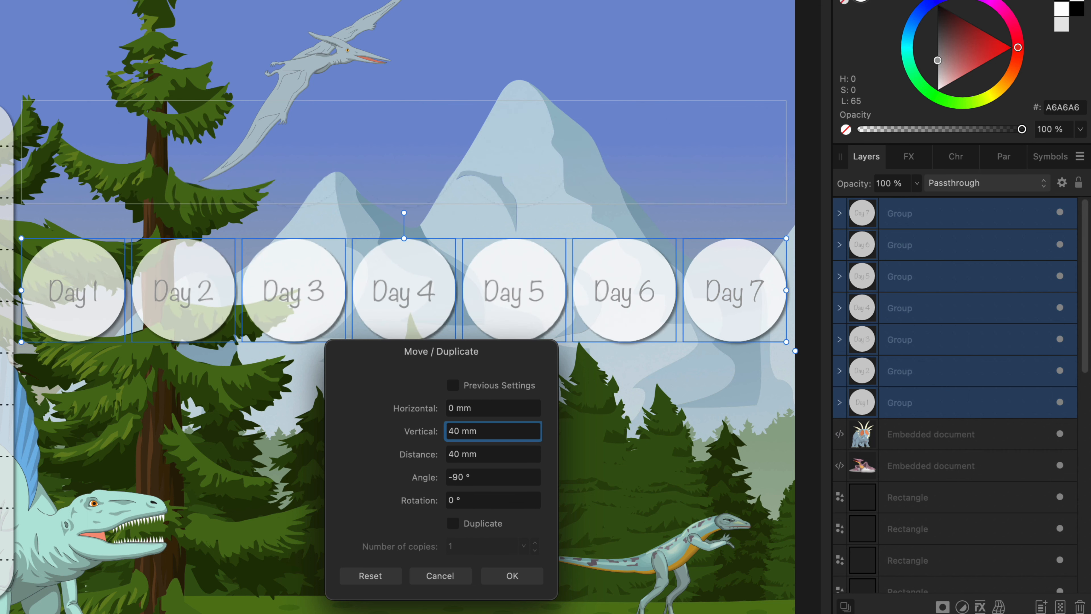
{"action": "left_click", "coordinate": [452, 523]}
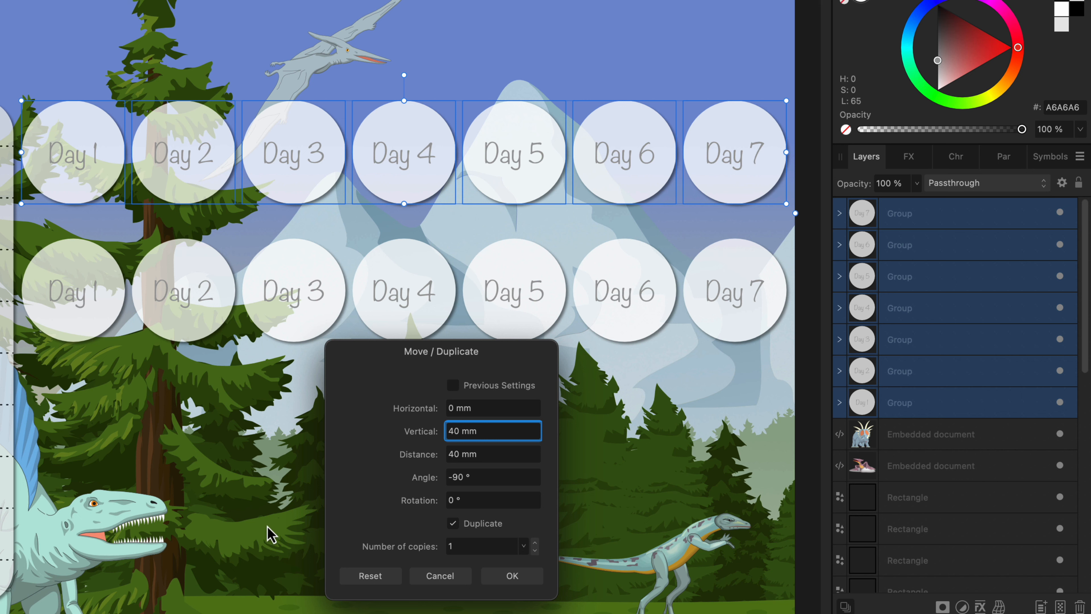
{"action": "left_click", "coordinate": [535, 543]}
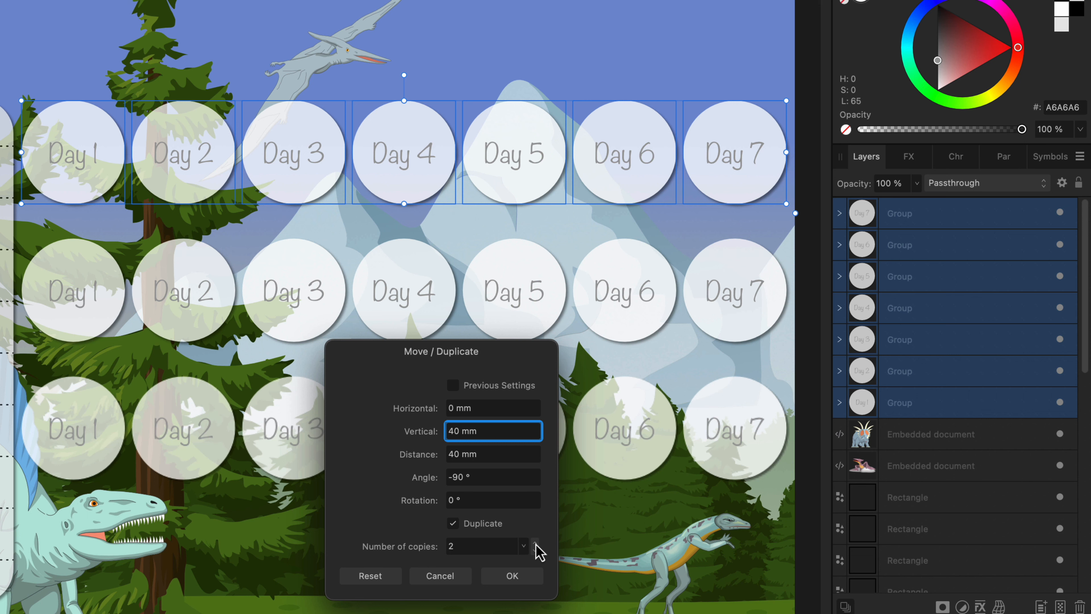
{"action": "left_click", "coordinate": [535, 543]}
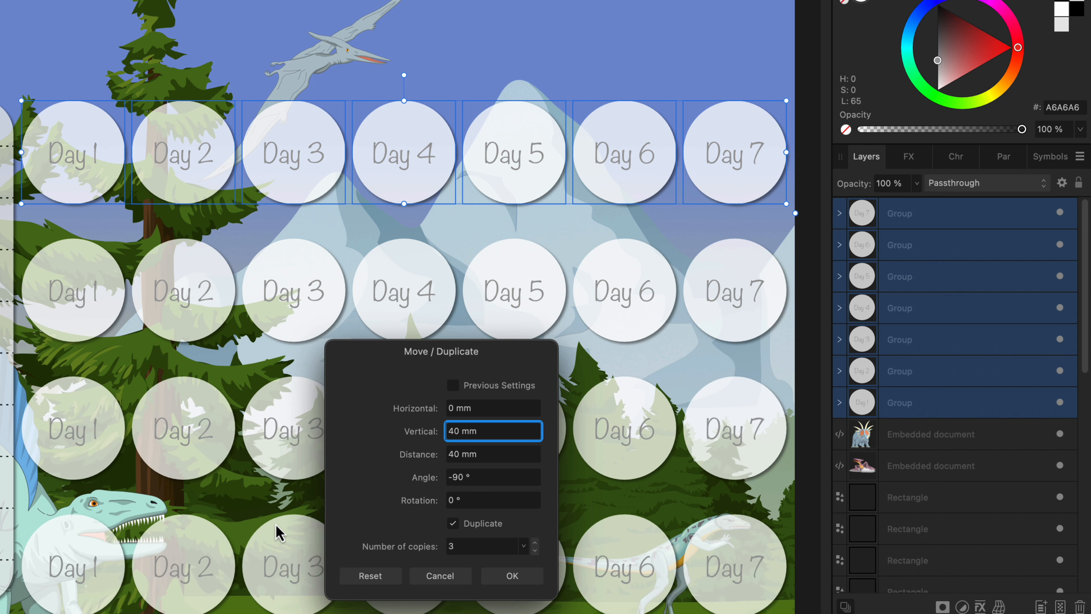
- Try a 35 mm vertical offset for the copied rows
{"action": "triple_click", "coordinate": [482, 431]}
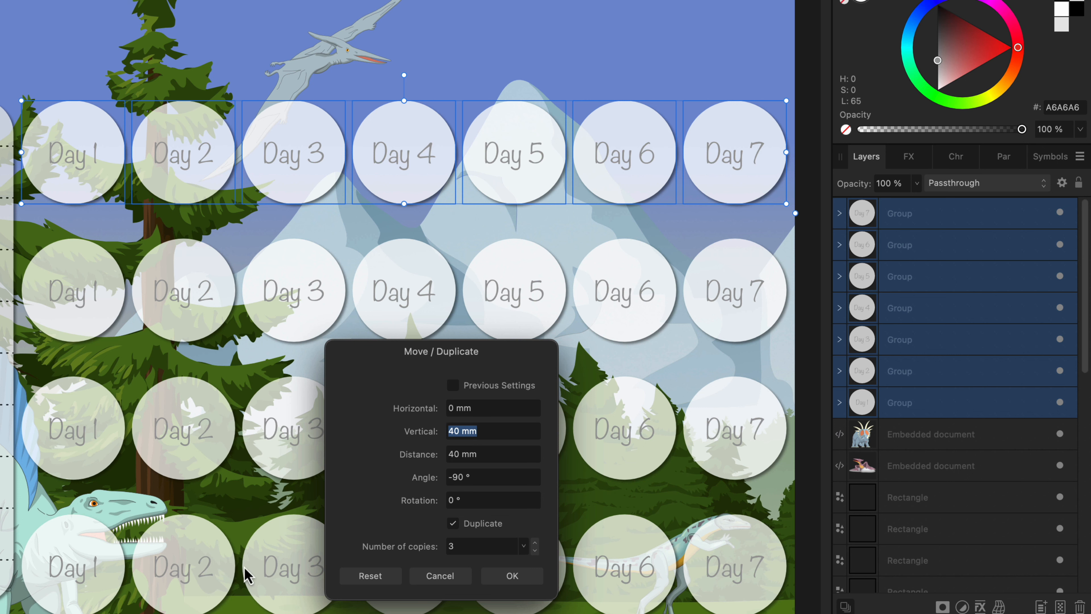
{"action": "type", "text": "35"}
{"action": "key", "text": "Return"}
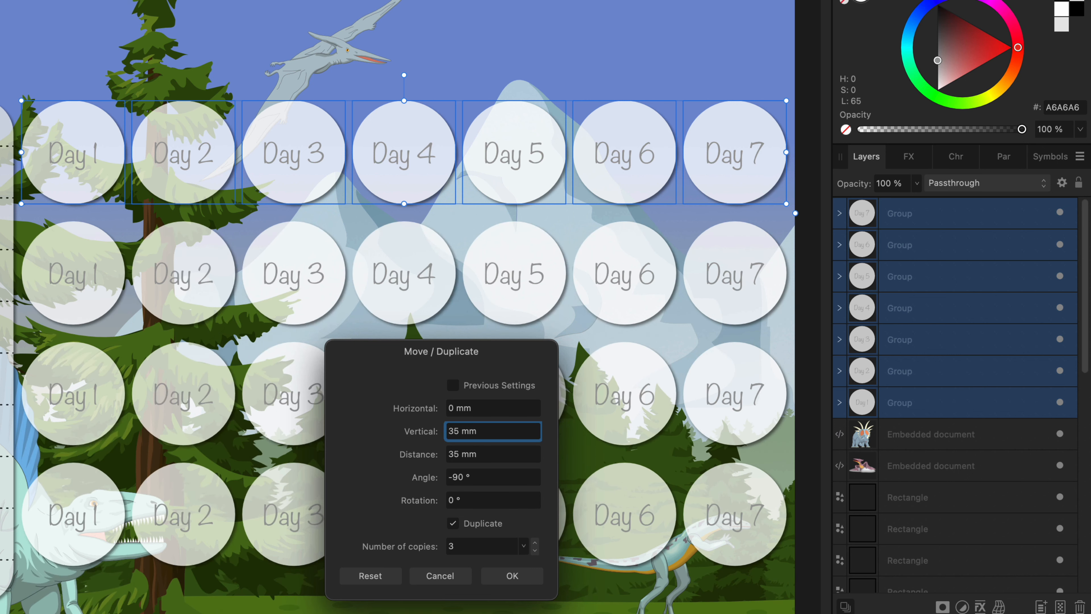
- Set the vertical offset of the copied rows to 40 mm and apply the duplication
{"action": "left_click_drag", "start_coordinate": [489, 432], "coordinate": [430, 432]}
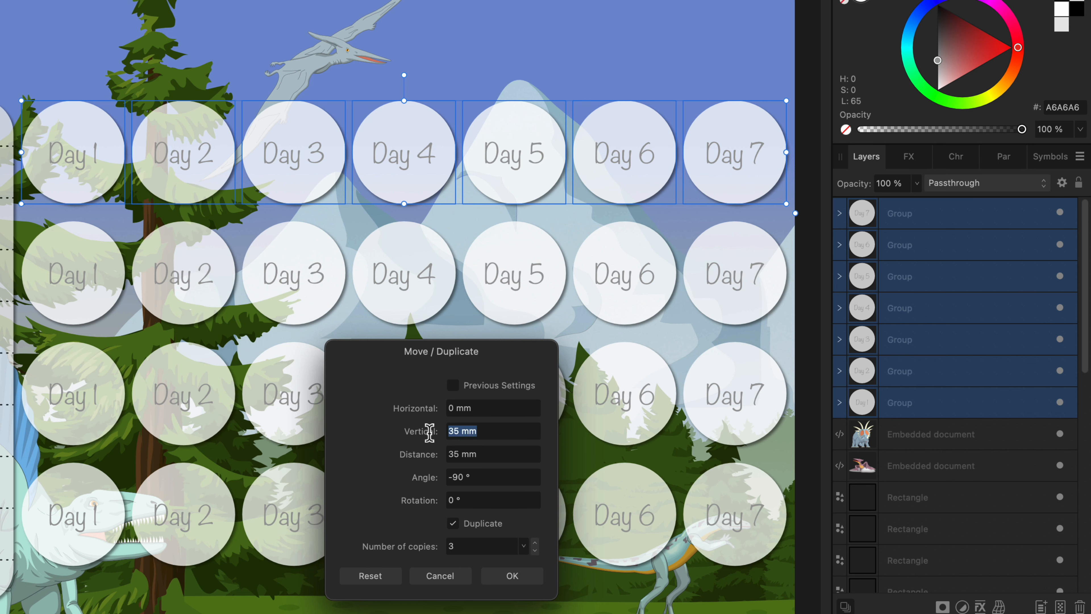
{"action": "type", "text": "40"}
{"action": "key", "text": "Return"}
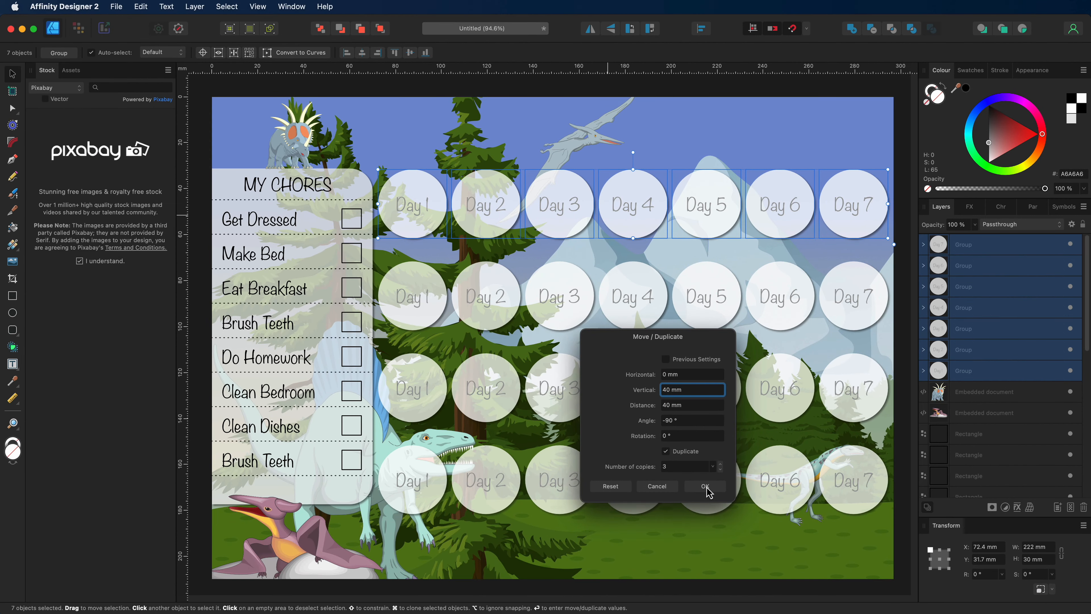
{"action": "left_click", "coordinate": [512, 576]}
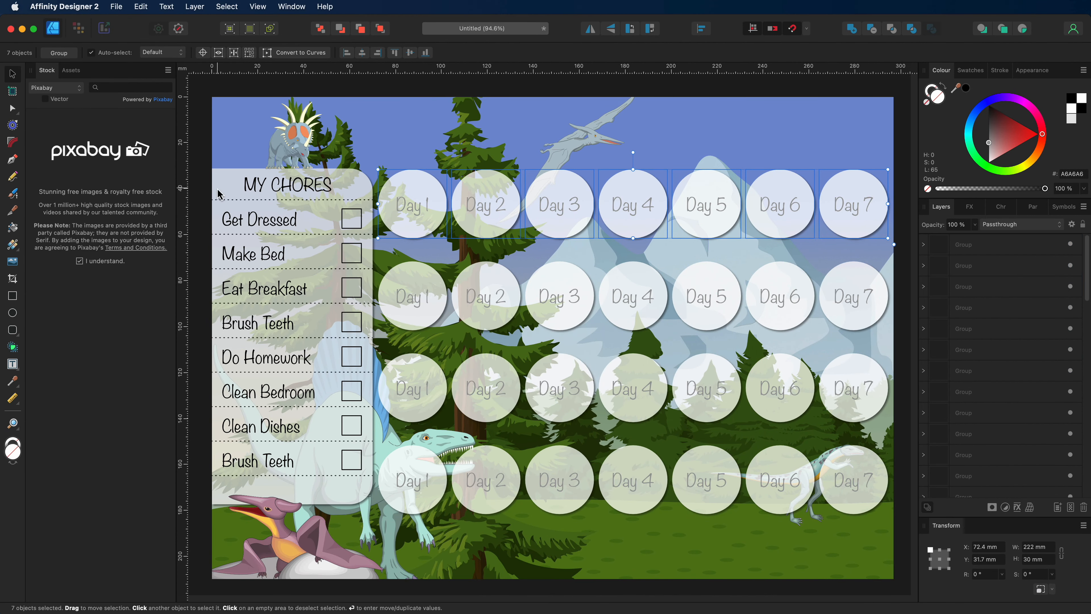
- Combine all the day circle groups from the four rows into a single group
{"action": "left_click", "coordinate": [228, 95]}
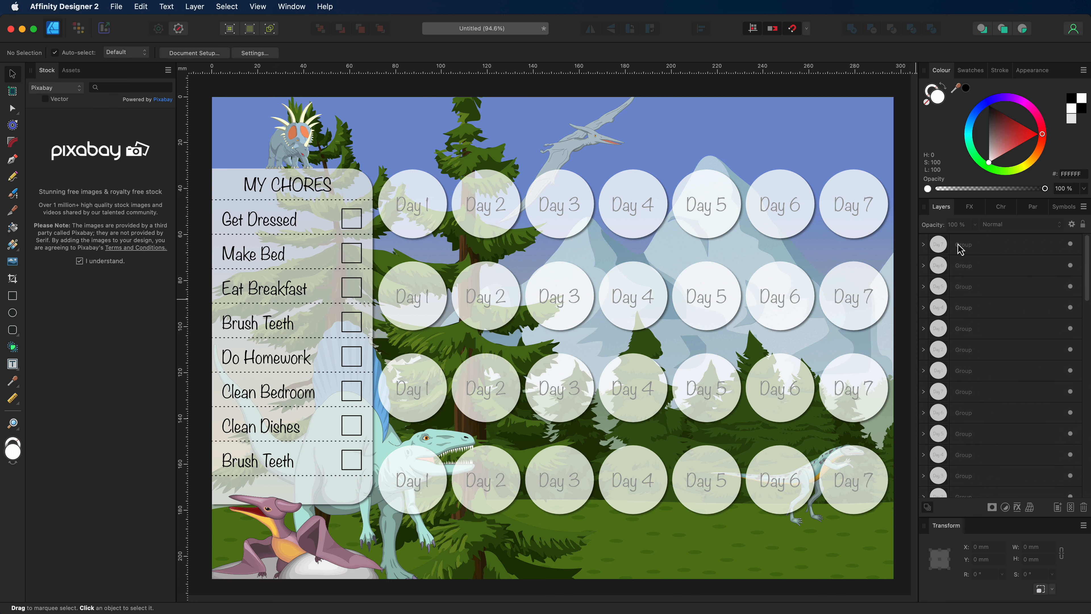
{"action": "left_click", "coordinate": [984, 249]}
{"action": "scroll", "coordinate": [993, 270], "scroll_direction": "down", "scroll_amount": 10}
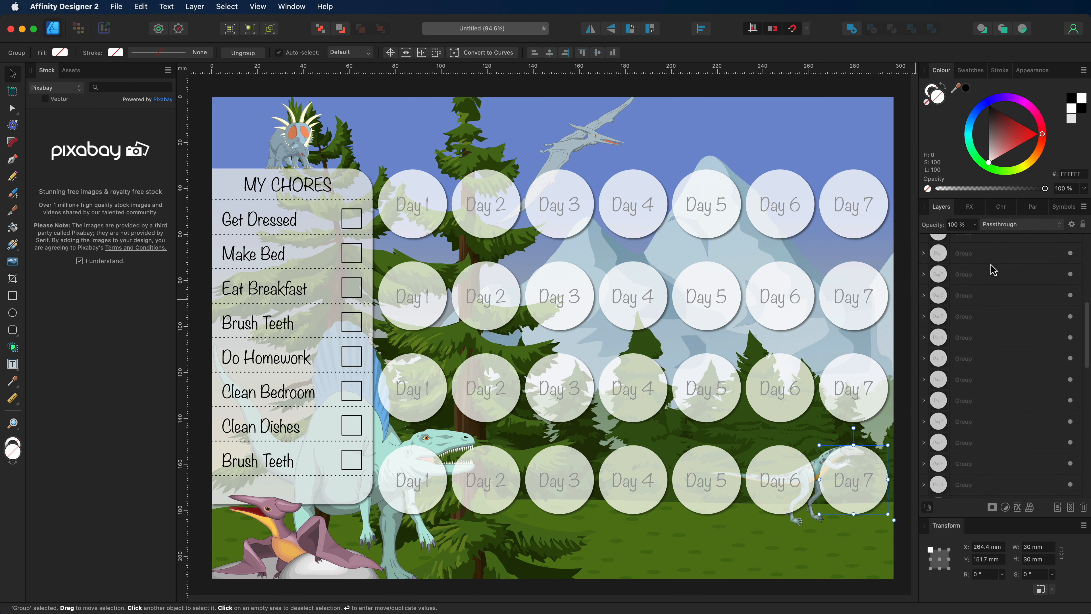
{"action": "scroll", "coordinate": [979, 276], "scroll_direction": "up", "scroll_amount": 2}
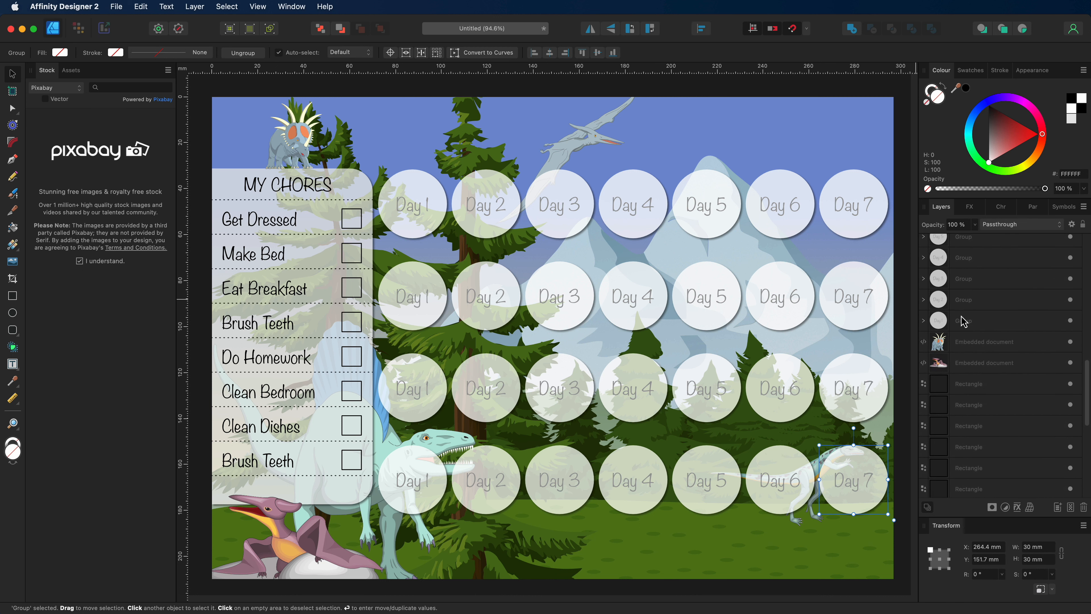
{"action": "left_click", "coordinate": [958, 327], "text": "shift"}
{"action": "scroll", "coordinate": [976, 323], "scroll_direction": "up", "scroll_amount": 3}
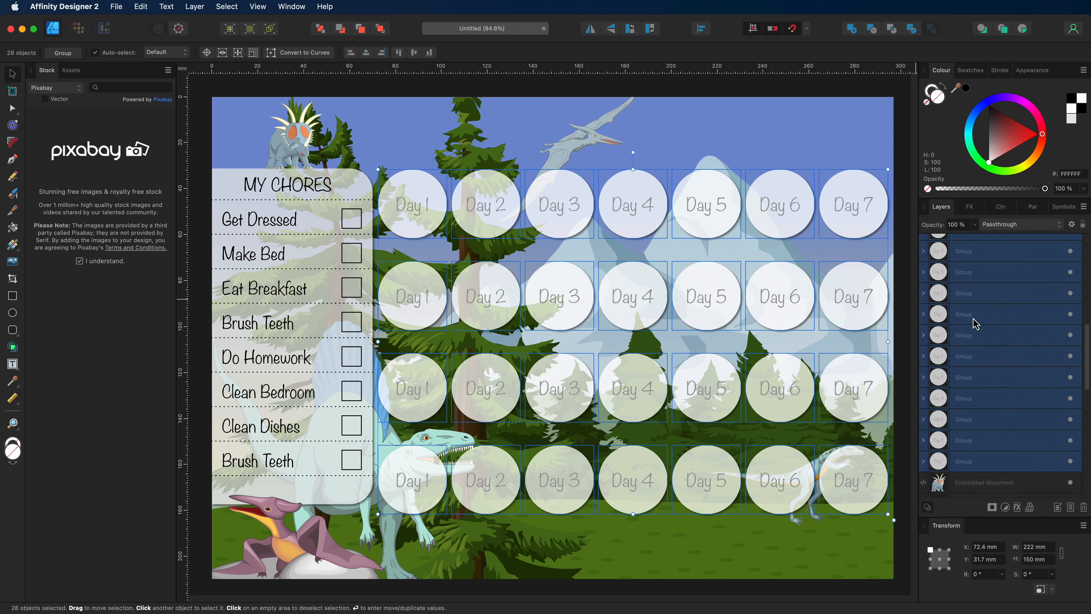
{"action": "scroll", "coordinate": [973, 318], "scroll_direction": "up", "scroll_amount": 1}
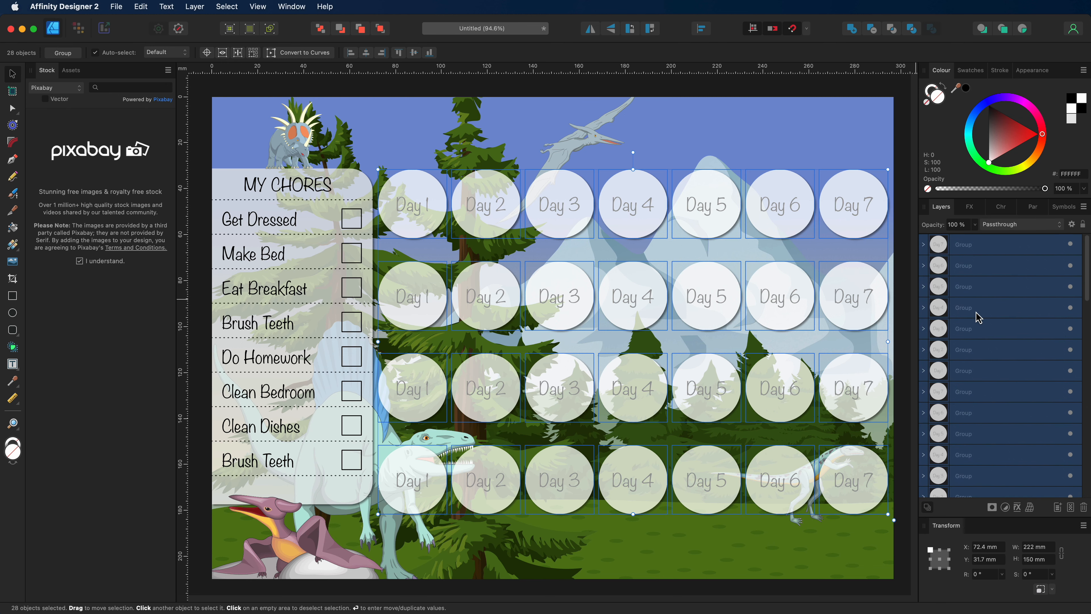
{"action": "key", "text": "super+g"}
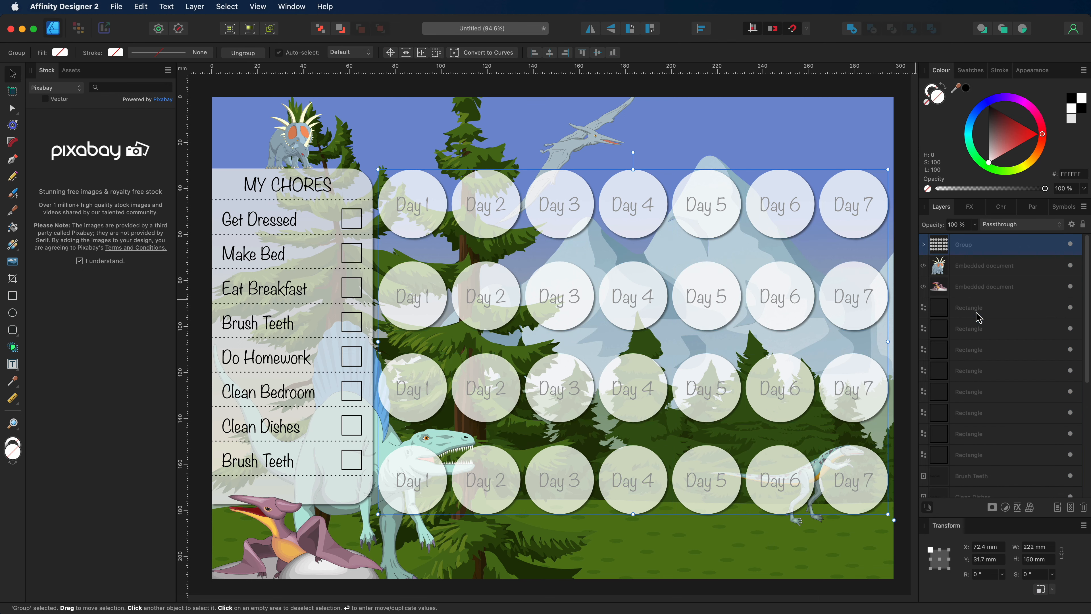
- Rename the new group as "Days of the week" and move it up slightly to about Y 30 mm
{"action": "double_click", "coordinate": [974, 245]}
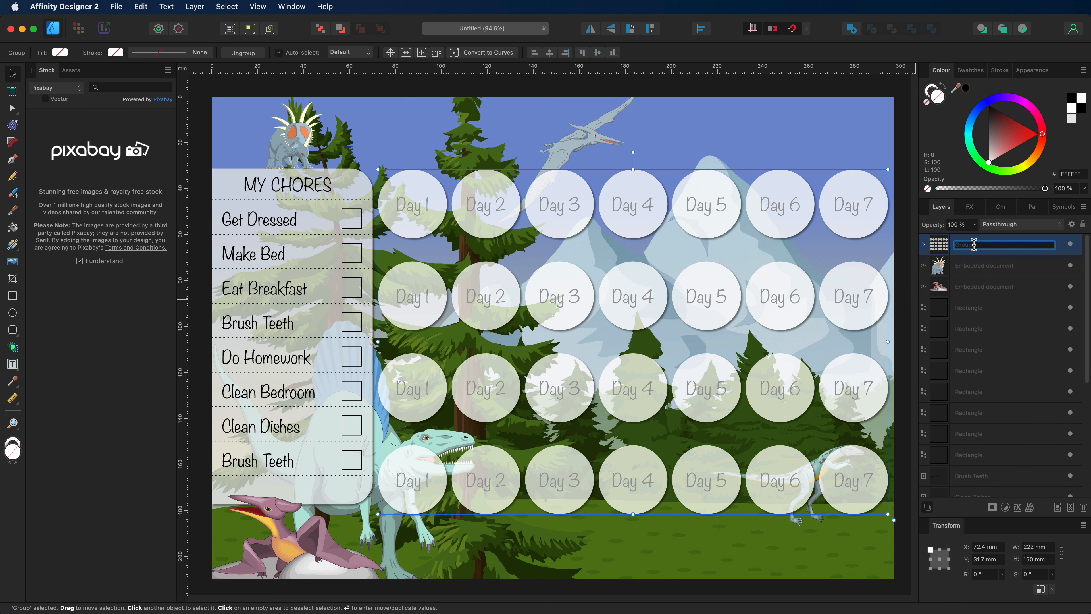
{"action": "type", "text": "Days of the week"}
{"action": "key", "text": "Return"}
{"action": "left_click_drag", "start_coordinate": [646, 302], "coordinate": [646, 297]}
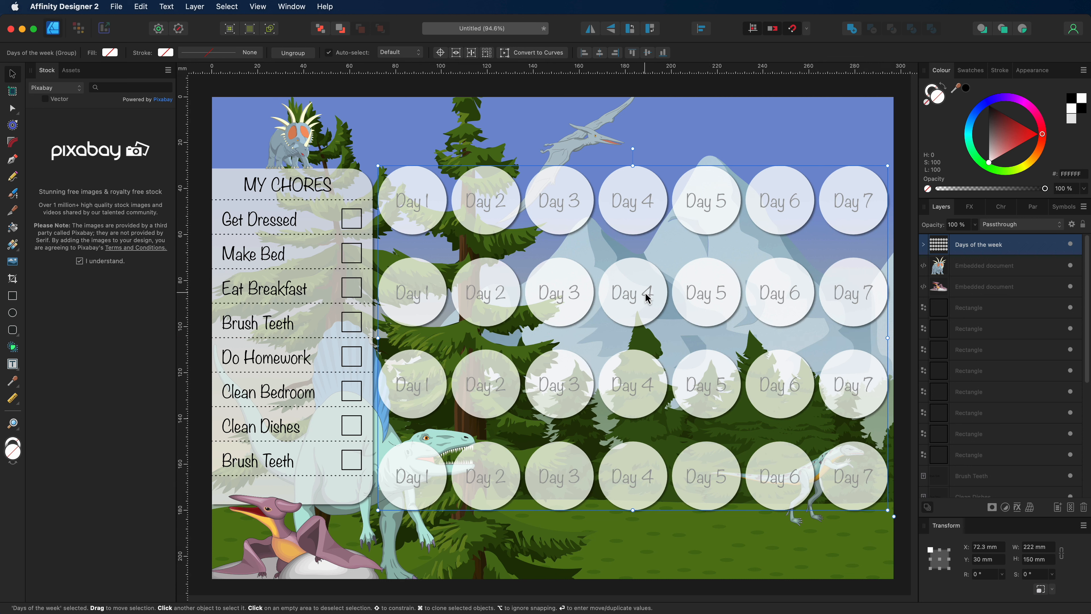
{"action": "left_click", "coordinate": [601, 87]}
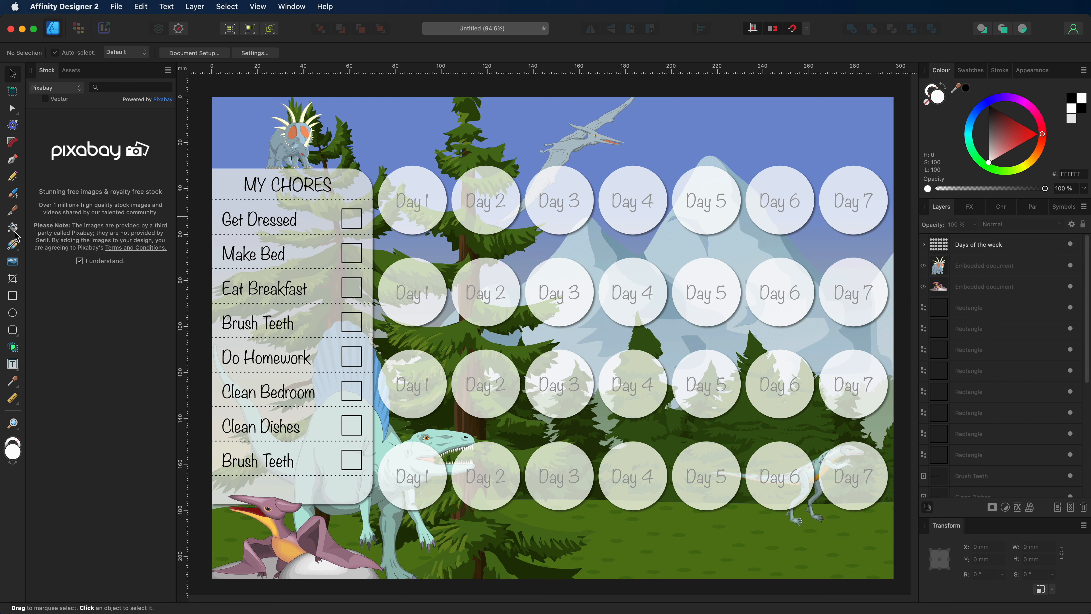
- Draw a white rounded rectangle about 50 × 12.8 mm below the first day column and set its opacity to 80%
{"action": "left_click", "coordinate": [12, 330]}
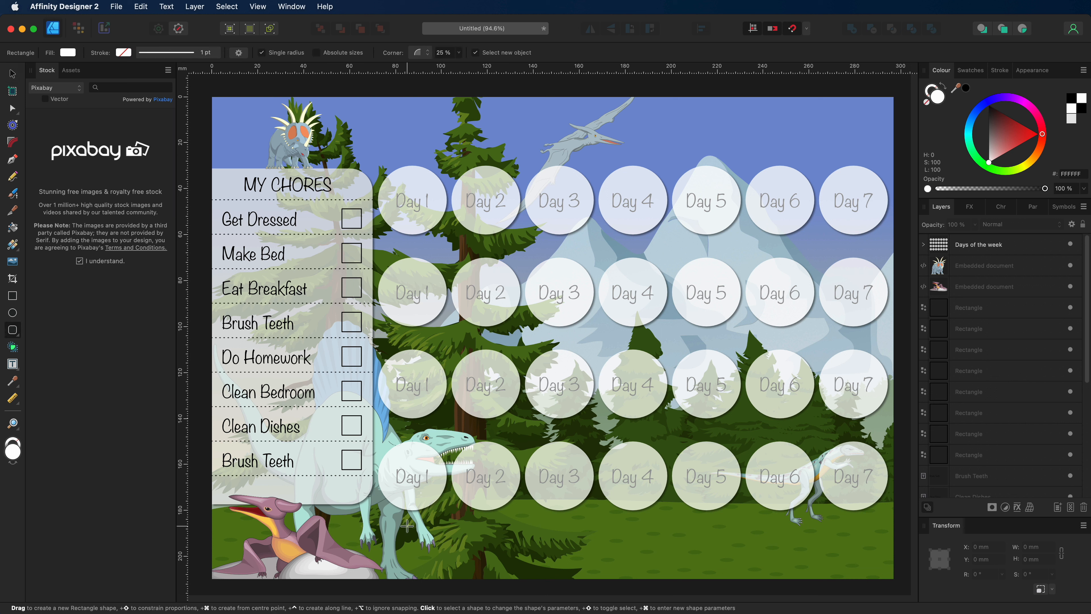
{"action": "left_click_drag", "start_coordinate": [390, 538], "coordinate": [505, 568]}
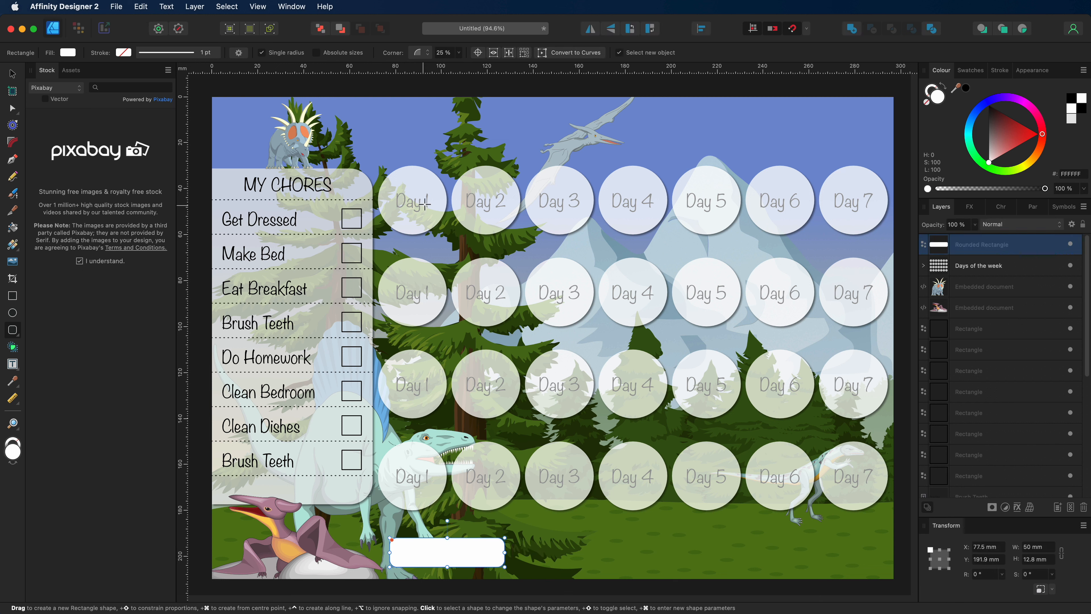
{"action": "left_click", "coordinate": [974, 224]}
{"action": "left_click_drag", "start_coordinate": [976, 236], "coordinate": [958, 240]}
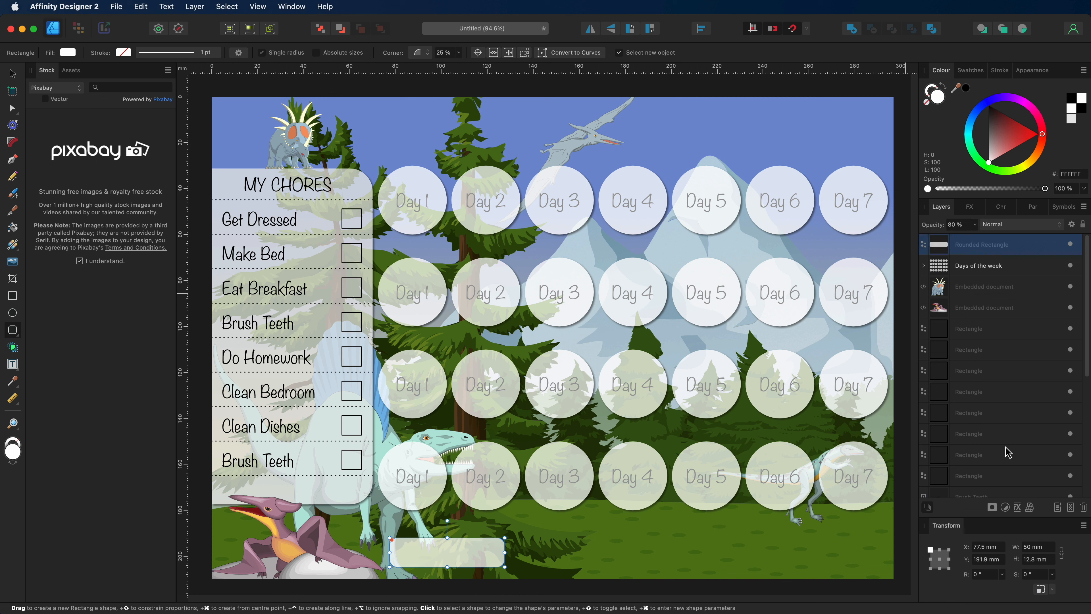
- Add an outer shadow to the rounded rectangle with radius 10 and offset 10
{"action": "left_click", "coordinate": [1017, 508]}
{"action": "left_click", "coordinate": [488, 271]}
{"action": "left_click", "coordinate": [807, 168]}
{"action": "type", "text": "10"}
{"action": "key", "text": "Tab"}
{"action": "type", "text": "10"}
{"action": "key", "text": "Return"}
{"action": "left_click", "coordinate": [811, 400]}
{"action": "left_click", "coordinate": [12, 73]}
{"action": "left_click", "coordinate": [279, 90]}
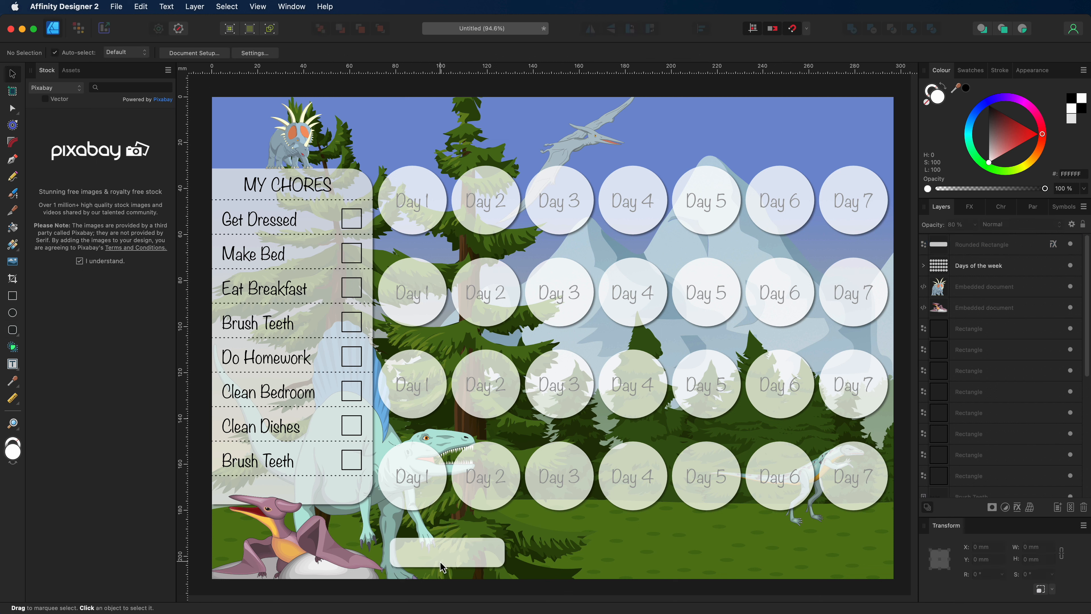
- Stretch the rounded rectangle upward to a height of about 14.1 mm
{"action": "left_click", "coordinate": [450, 540]}
{"action": "left_click_drag", "start_coordinate": [446, 538], "coordinate": [447, 536]}
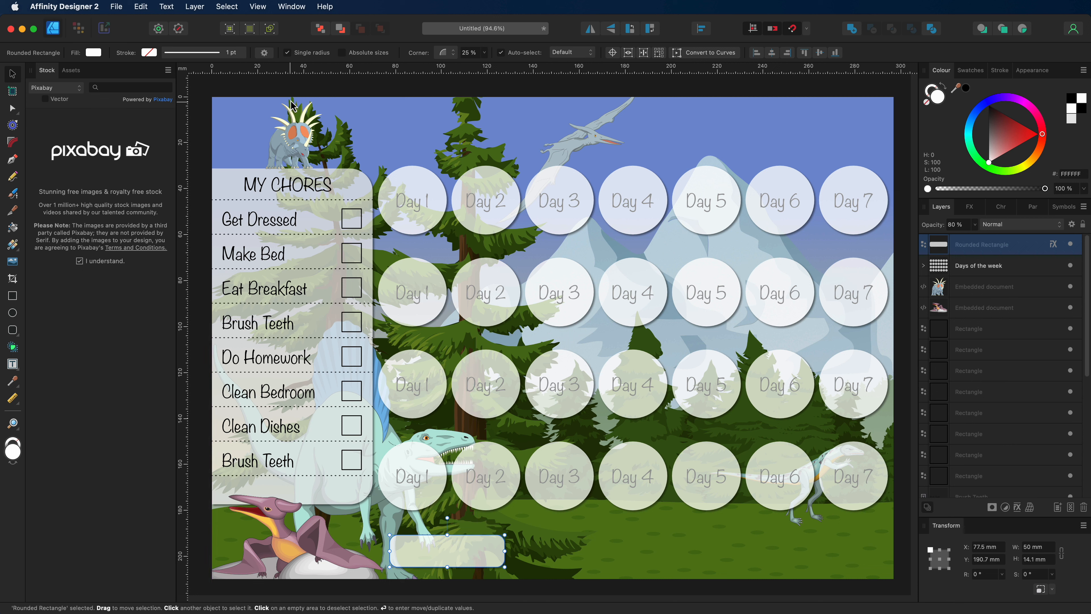
{"action": "left_click", "coordinate": [295, 91]}
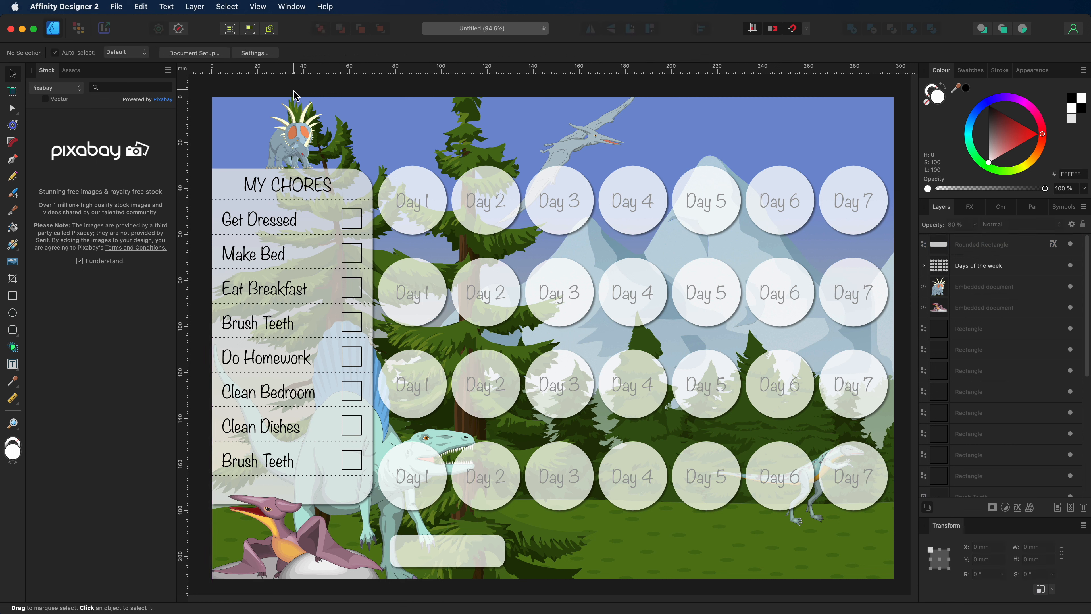
- Set up a Move / Duplicate of the rounded rectangle with a 50 mm horizontal offset and 3 copies
{"action": "left_click", "coordinate": [471, 559]}
{"action": "key", "text": "Return"}
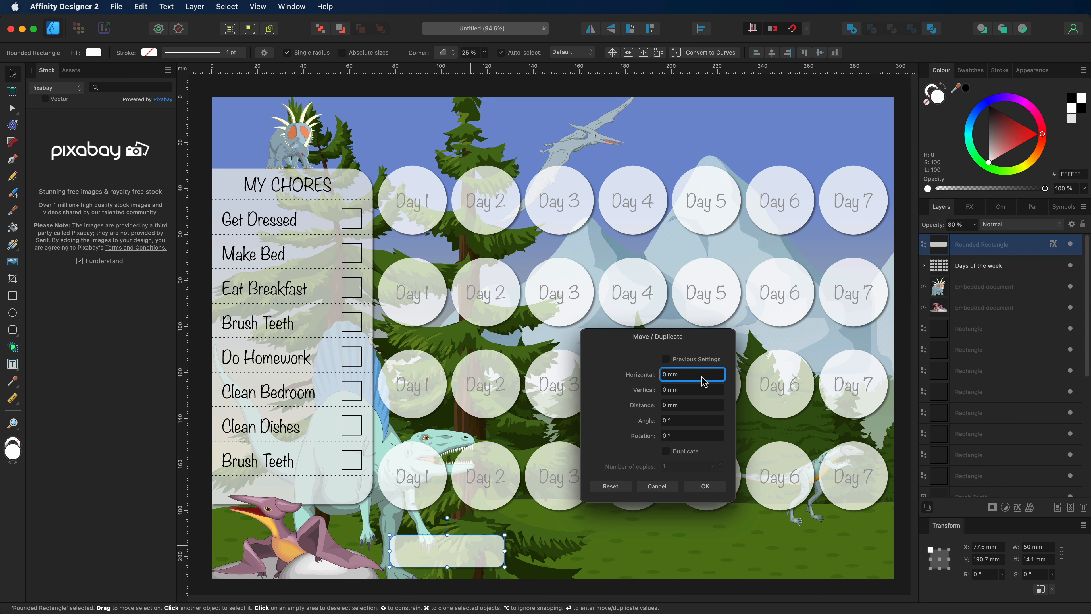
{"action": "left_click_drag", "start_coordinate": [699, 374], "coordinate": [645, 372]}
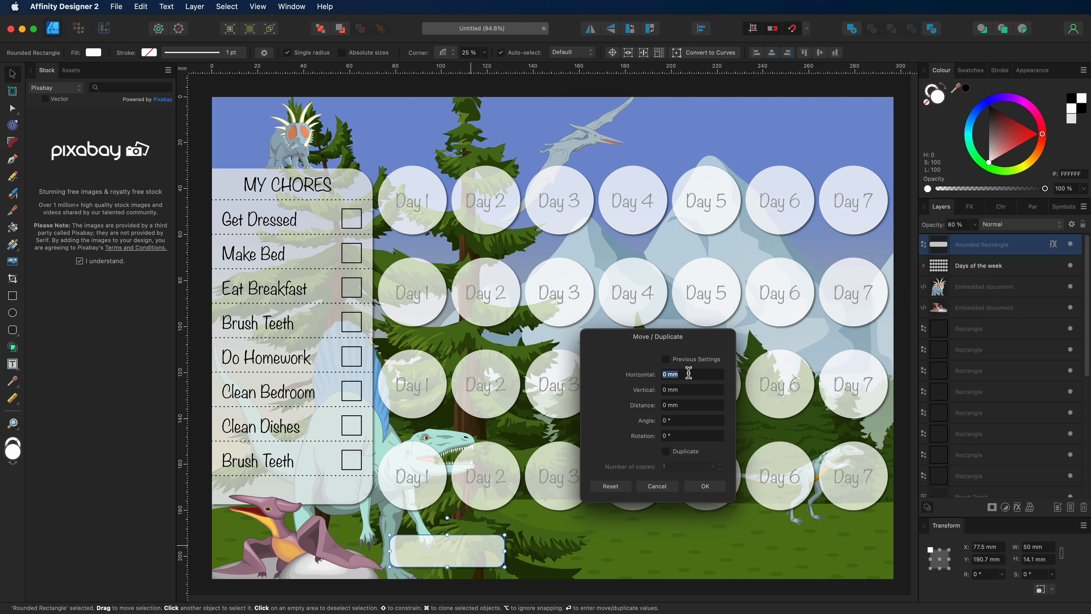
{"action": "type", "text": "50"}
{"action": "key", "text": "Return"}
{"action": "left_click", "coordinate": [666, 451]}
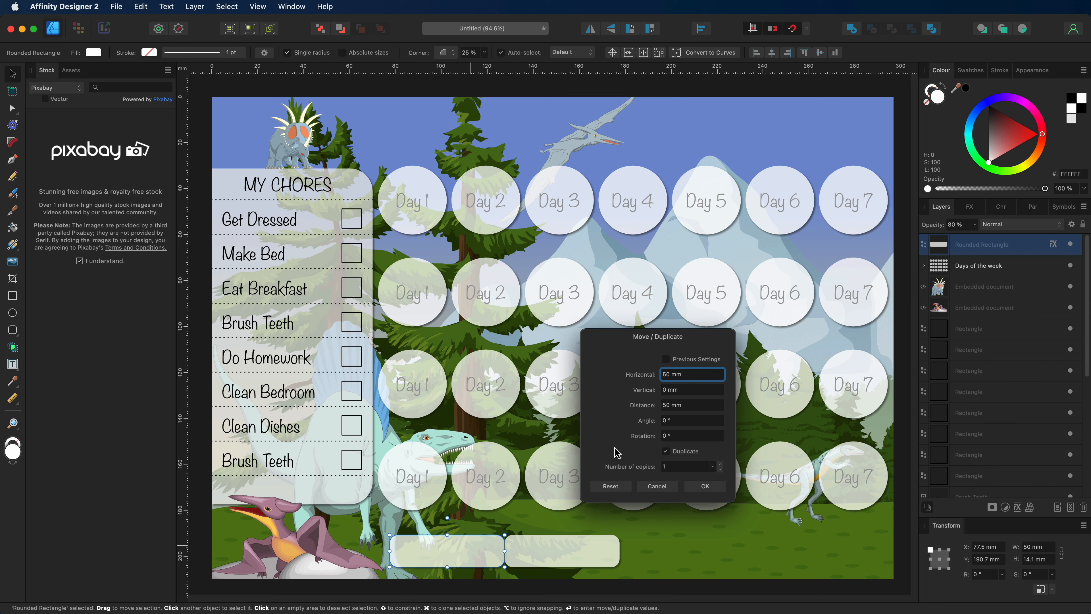
{"action": "left_click", "coordinate": [720, 463]}
{"action": "left_click", "coordinate": [721, 463]}
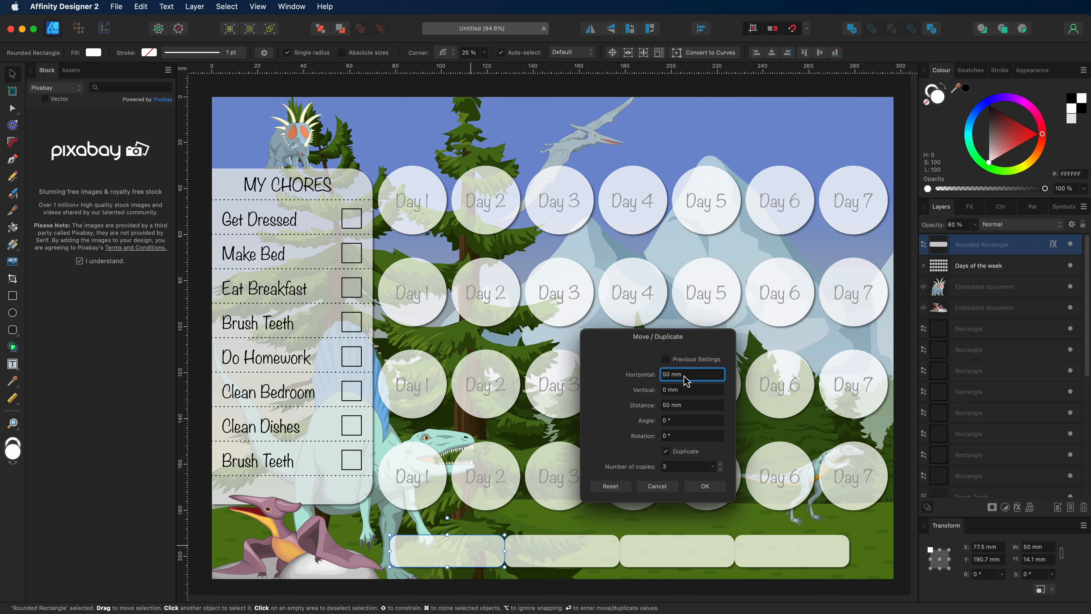
- Try a 53 mm horizontal offset for the copied rectangles
{"action": "left_click_drag", "start_coordinate": [695, 380], "coordinate": [658, 374]}
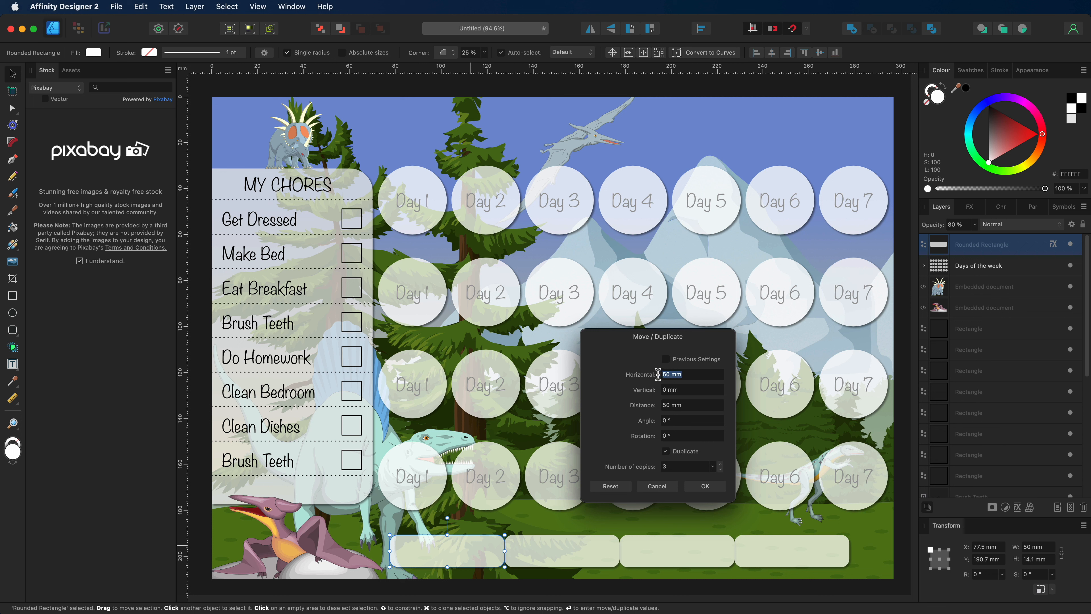
{"action": "type", "text": "53"}
{"action": "key", "text": "Return"}
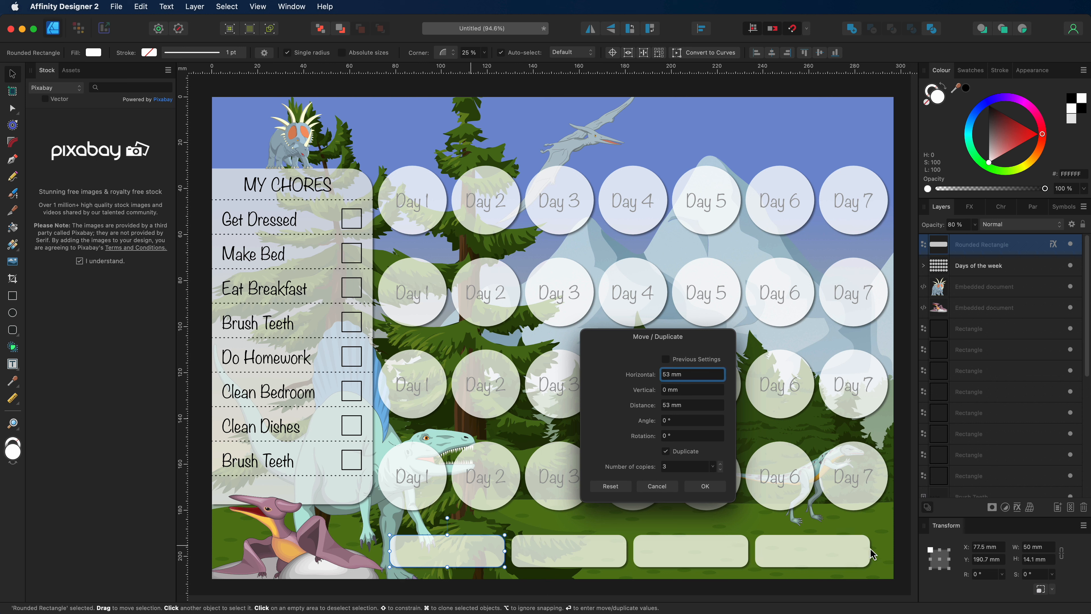
- Set the horizontal offset of the copied rectangles to 54 mm and apply the duplication
{"action": "left_click", "coordinate": [674, 374]}
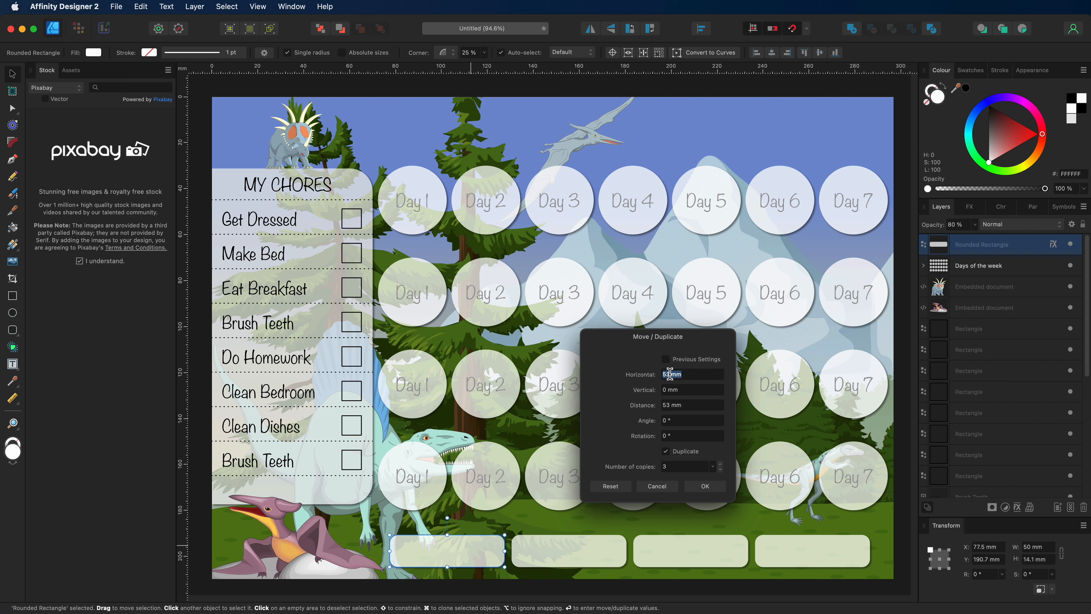
{"action": "key", "text": "BackSpace"}
{"action": "type", "text": "4"}
{"action": "key", "text": "Return"}
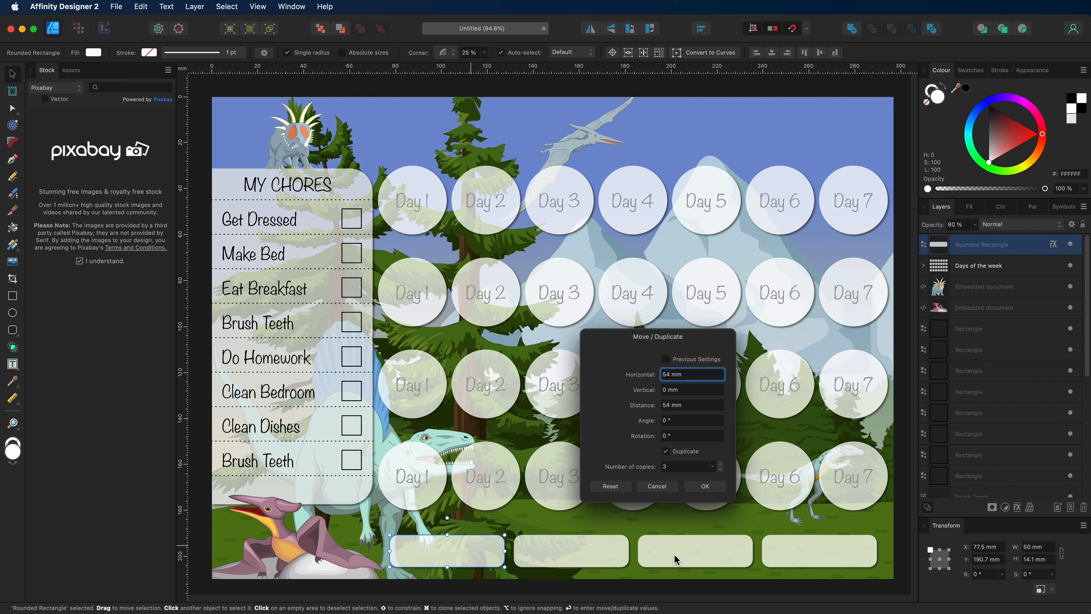
{"action": "left_click", "coordinate": [705, 486]}
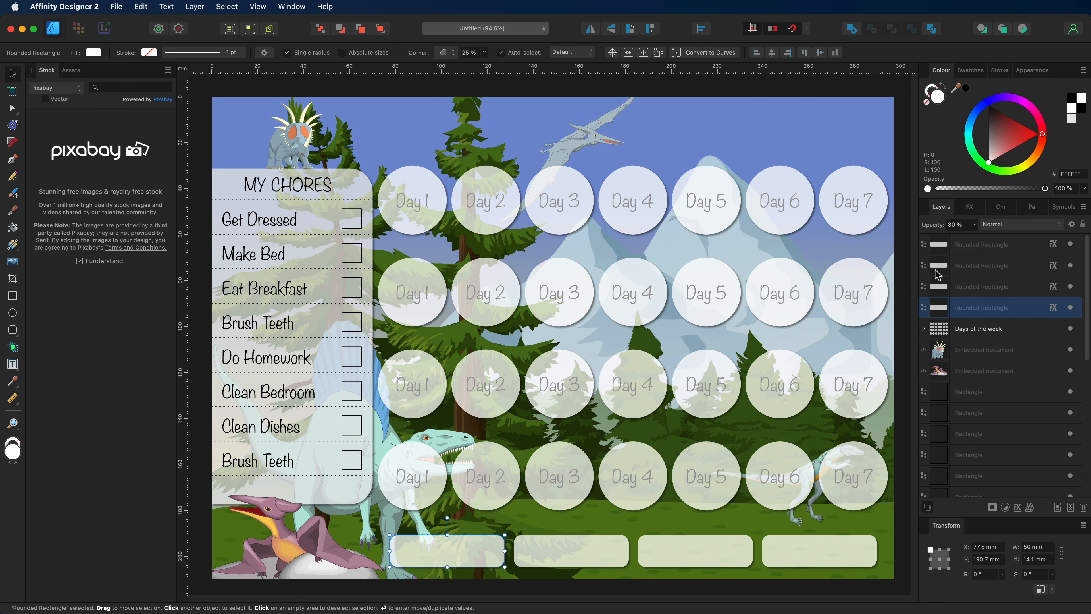
- Group the four rounded rectangles and move the group down slightly to about Y 193.7 mm
{"action": "left_click", "coordinate": [972, 250]}
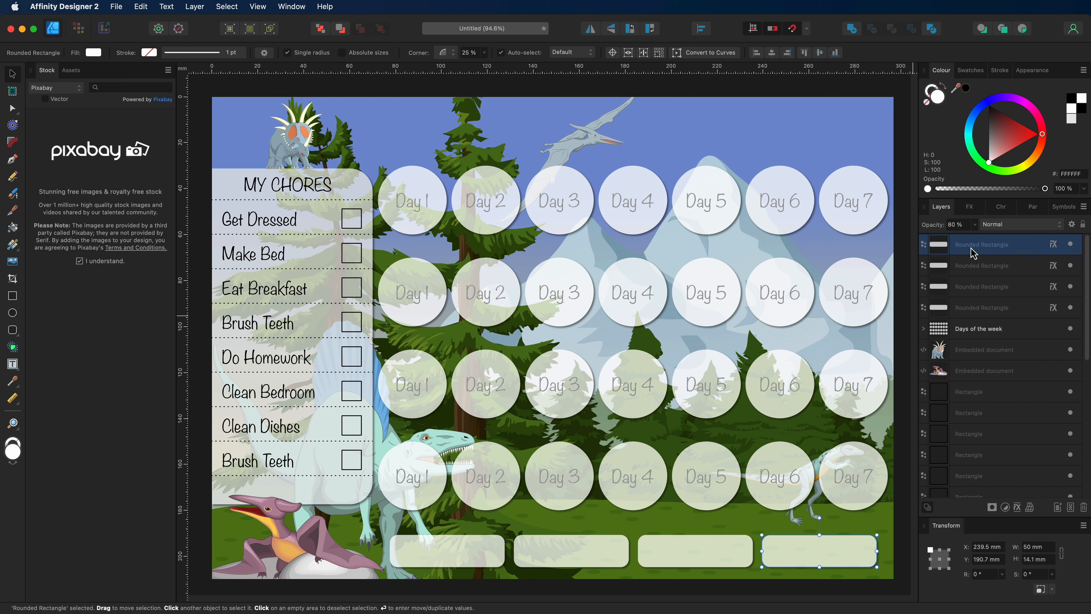
{"action": "left_click", "coordinate": [975, 312], "text": "shift"}
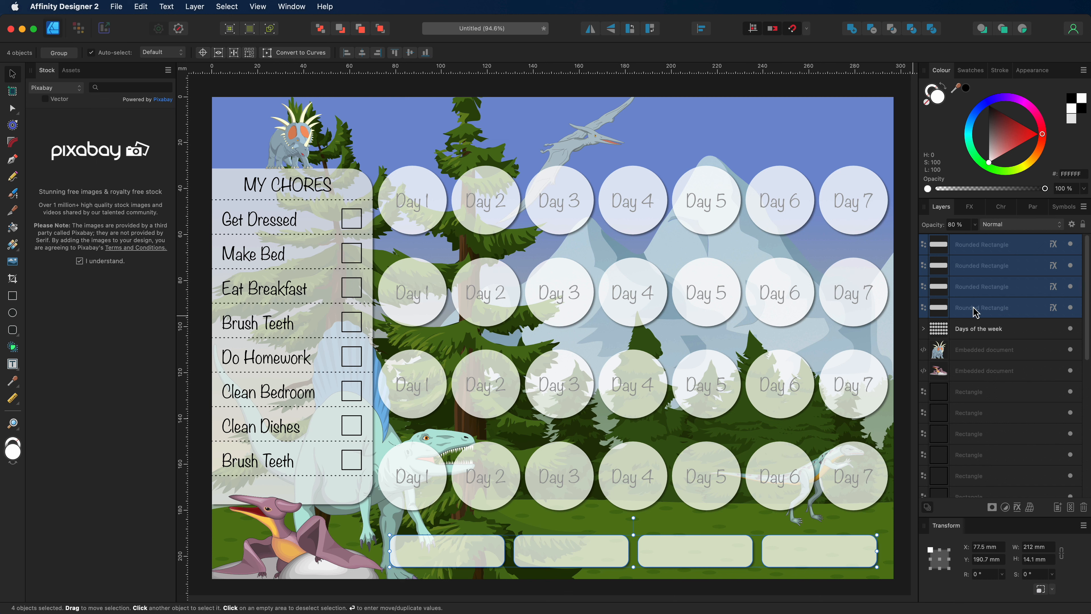
{"action": "key", "text": "super+g"}
{"action": "mouse_move", "coordinate": [715, 554]}
{"action": "left_mouse_down"}
{"action": "mouse_move", "coordinate": [691, 543]}
{"action": "mouse_move", "coordinate": [697, 555]}
{"action": "left_mouse_up"}
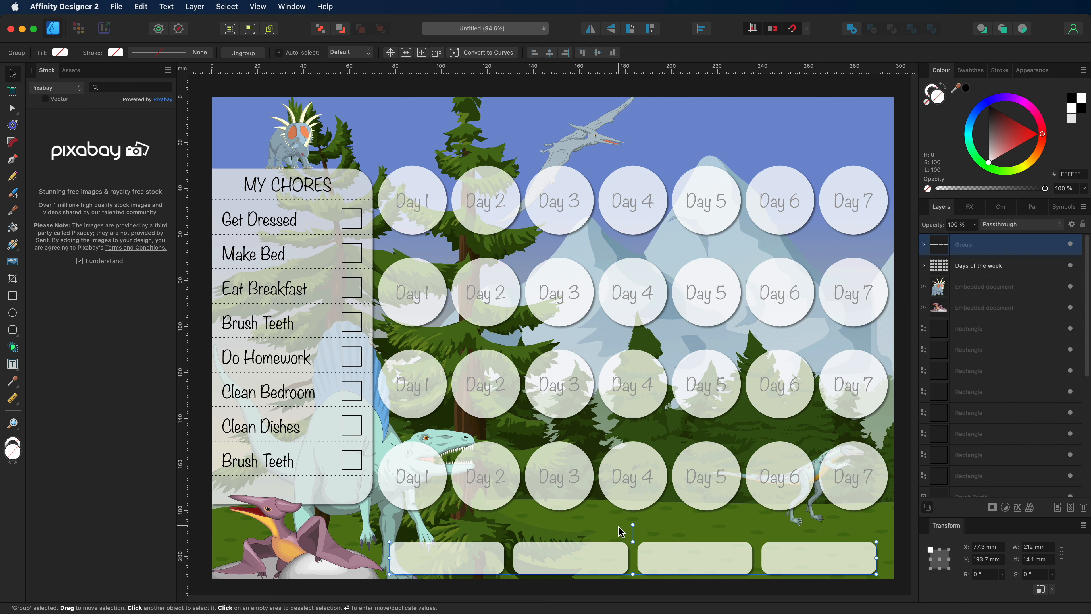
{"action": "left_click", "coordinate": [902, 256]}
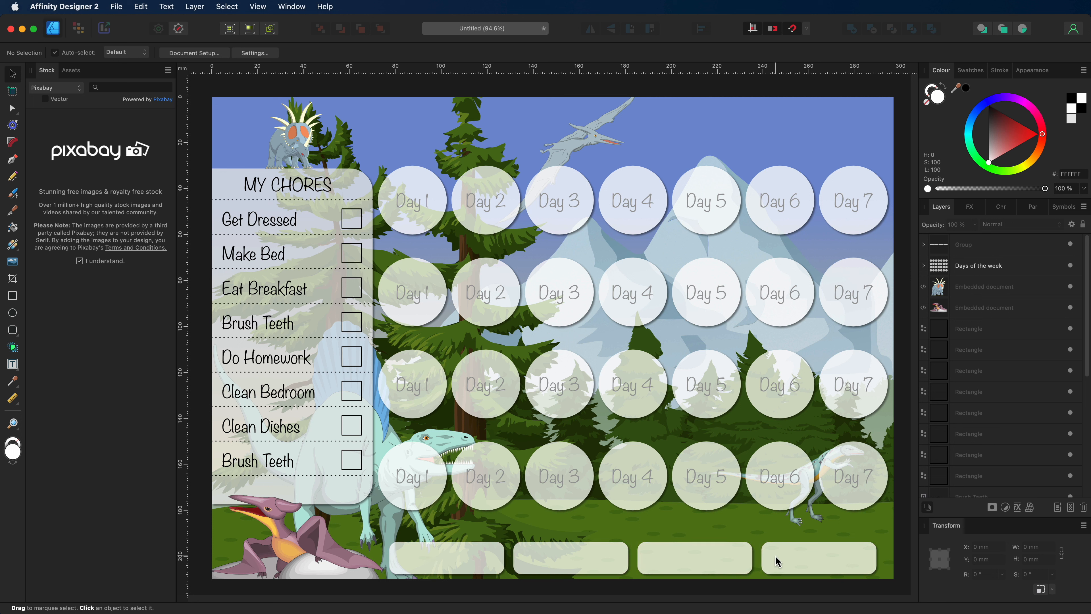
- Copy the lowest "Brush Teeth" text onto the first rounded rectangle and bring its layer to the top of the stack
{"action": "left_click", "coordinate": [253, 464]}
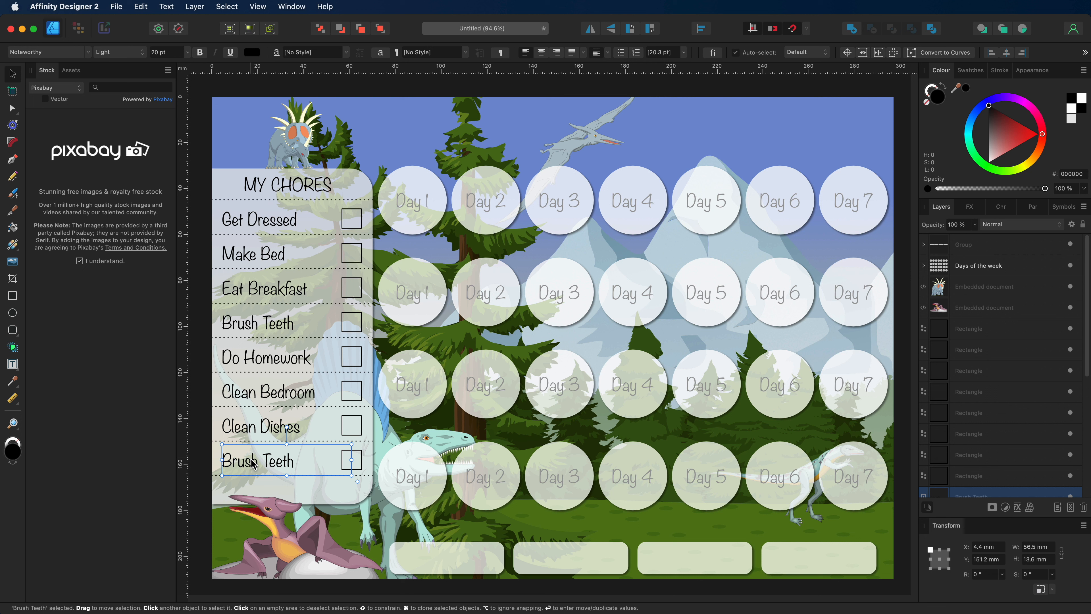
{"action": "left_click_drag", "start_coordinate": [253, 464], "coordinate": [440, 561]}
{"action": "left_click_drag", "start_coordinate": [940, 493], "coordinate": [942, 241]}
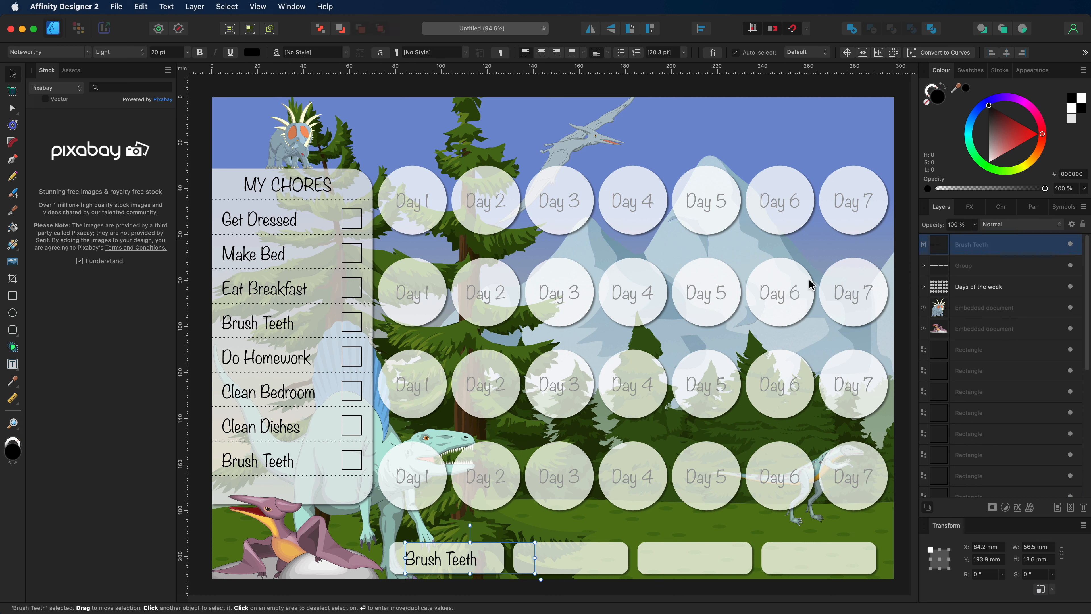
- Fit the copied text frame to the first rectangle's 50 mm width and centre its text
{"action": "left_click_drag", "start_coordinate": [535, 558], "coordinate": [507, 558]}
{"action": "left_click_drag", "start_coordinate": [399, 559], "coordinate": [389, 559]}
{"action": "left_click", "coordinate": [542, 53]}
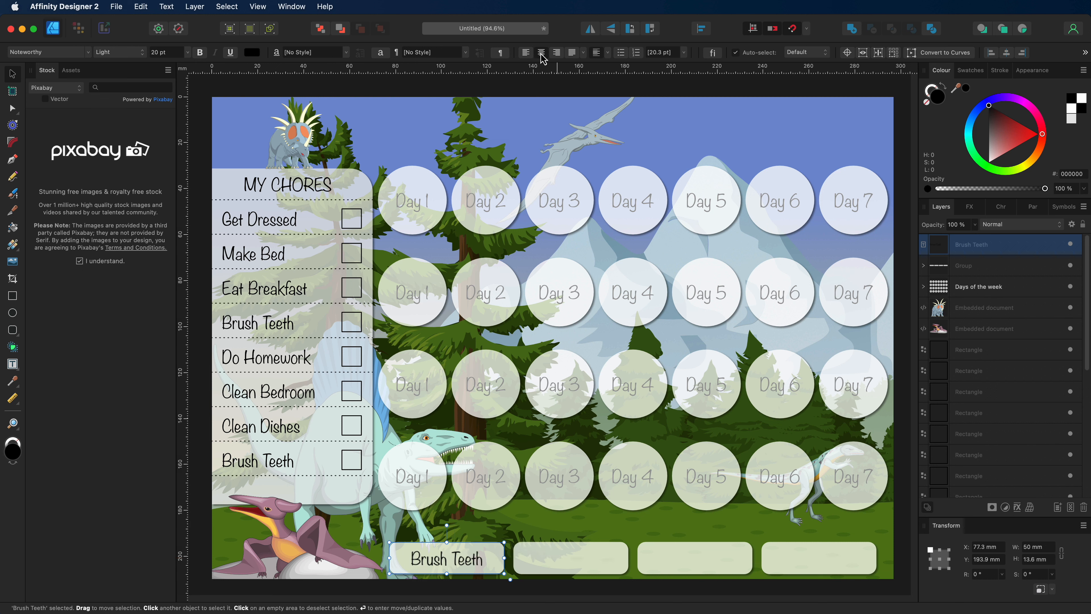
- Replace the copied text with "Sweets" and duplicate it onto the other three rounded rectangles
{"action": "triple_click", "coordinate": [431, 561]}
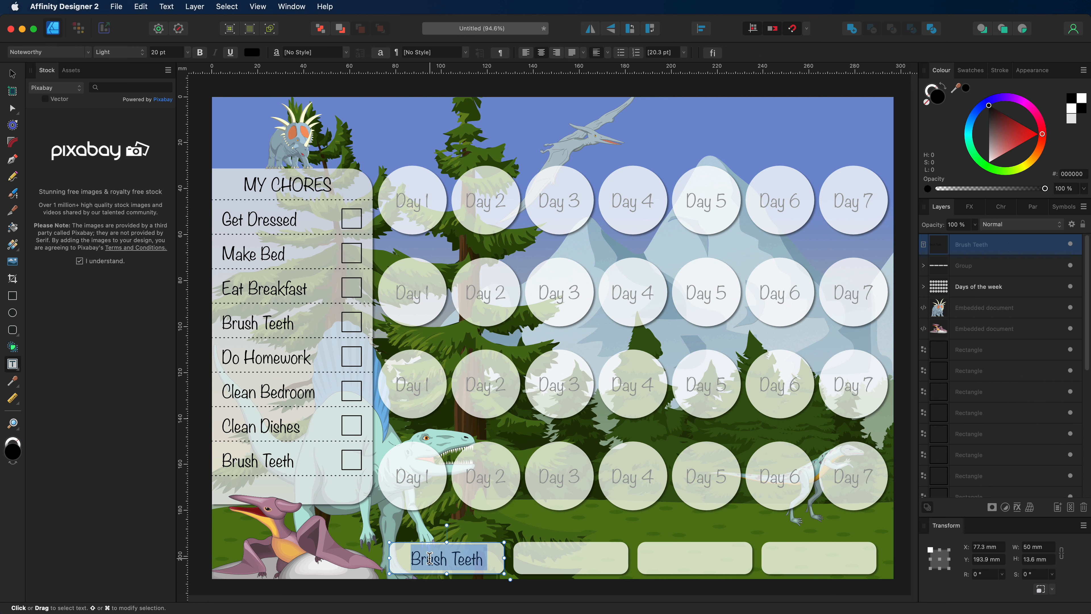
{"action": "type", "text": "Sweets"}
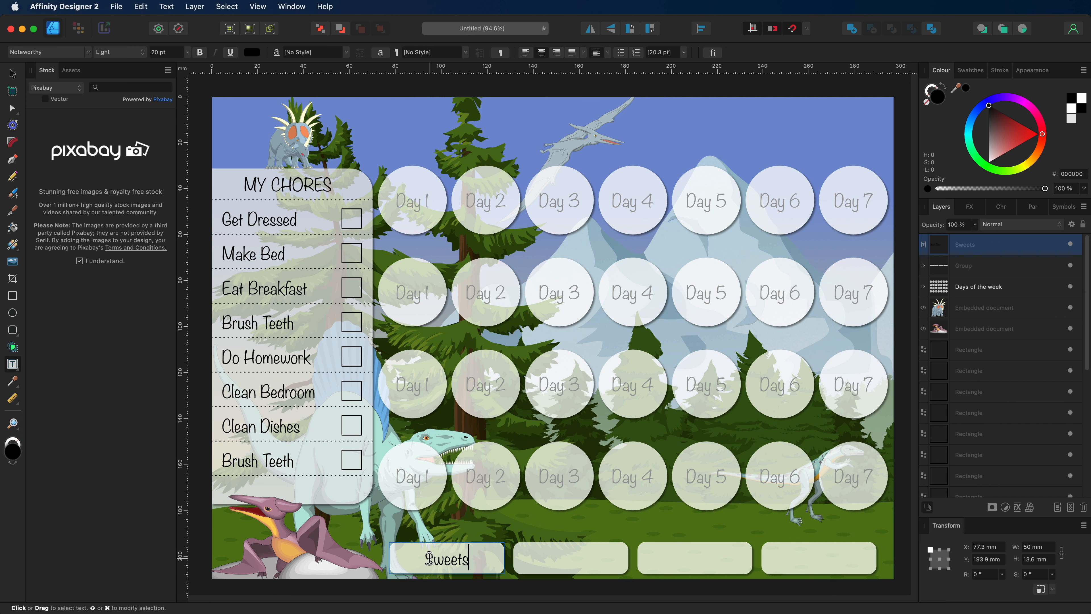
{"action": "left_click", "coordinate": [12, 73]}
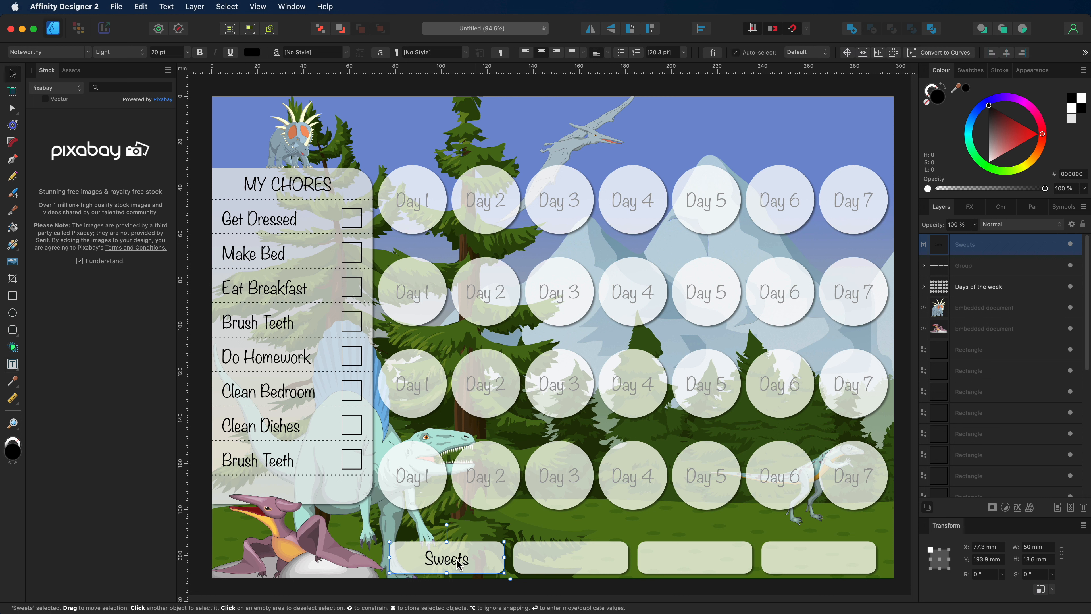
{"action": "left_click_drag", "start_coordinate": [445, 562], "coordinate": [808, 562]}
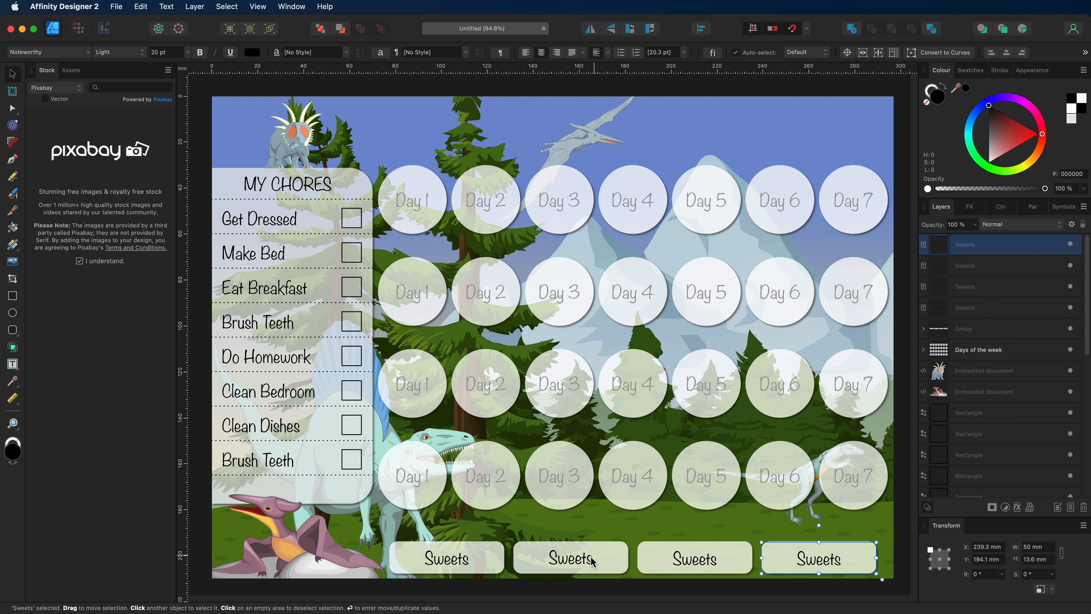
- Relabel the second, third and fourth reward boxes "New Toy", "Day Out" and "Sleepover"
{"action": "left_click", "coordinate": [578, 561]}
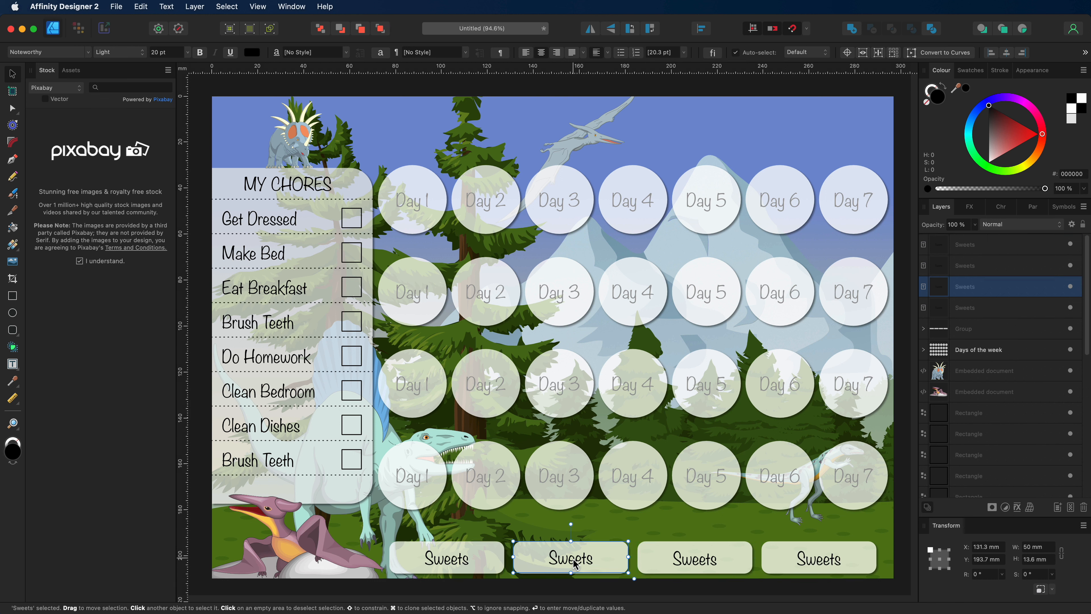
{"action": "double_click", "coordinate": [570, 558]}
{"action": "triple_click", "coordinate": [570, 558]}
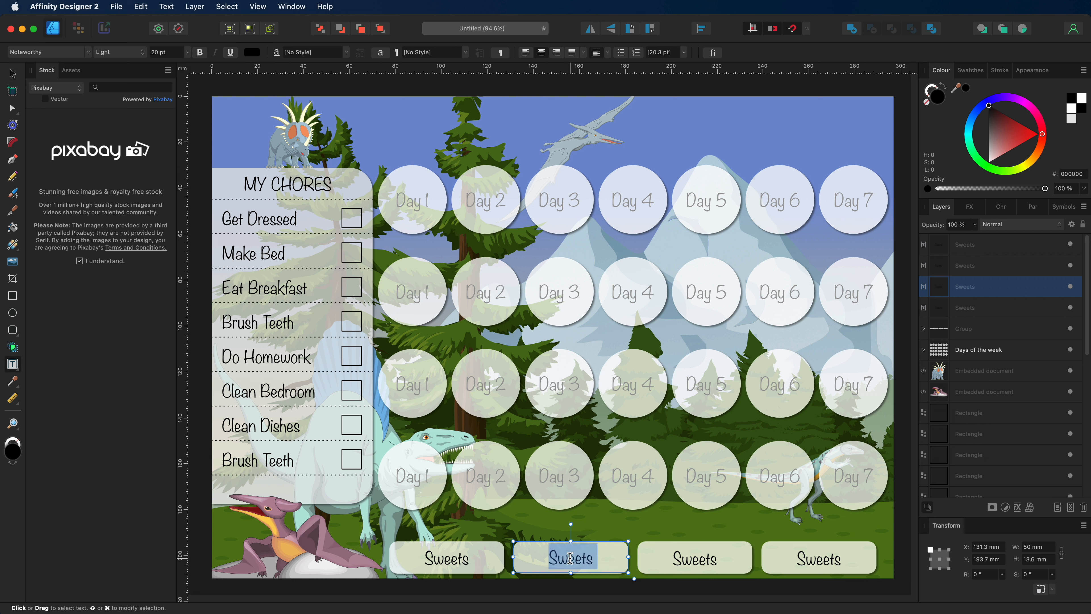
{"action": "double_click", "coordinate": [570, 558]}
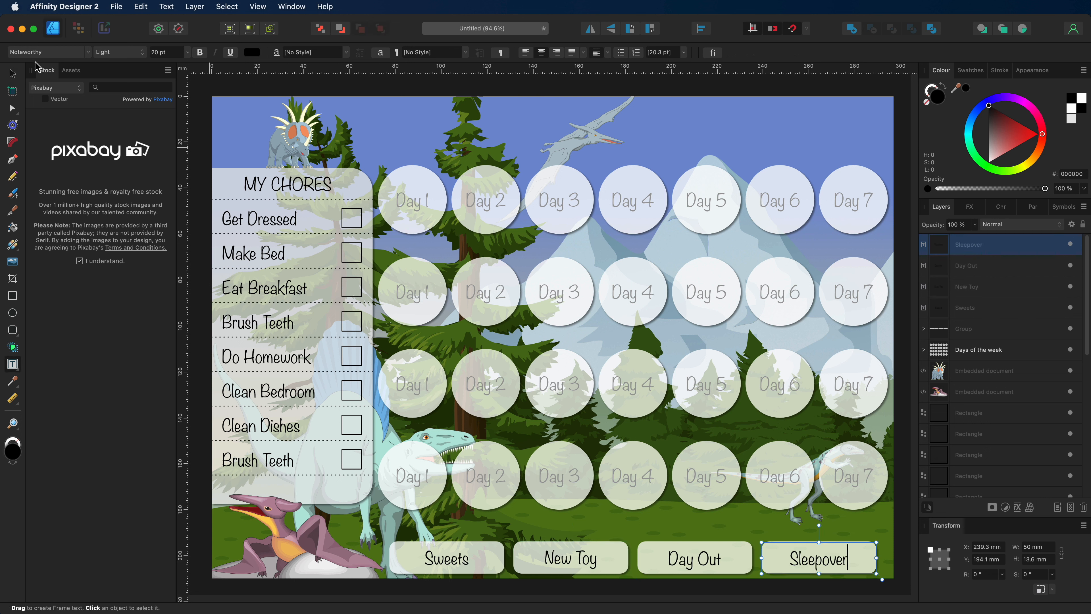
{"action": "left_click", "coordinate": [13, 75]}
{"action": "left_click", "coordinate": [220, 91]}
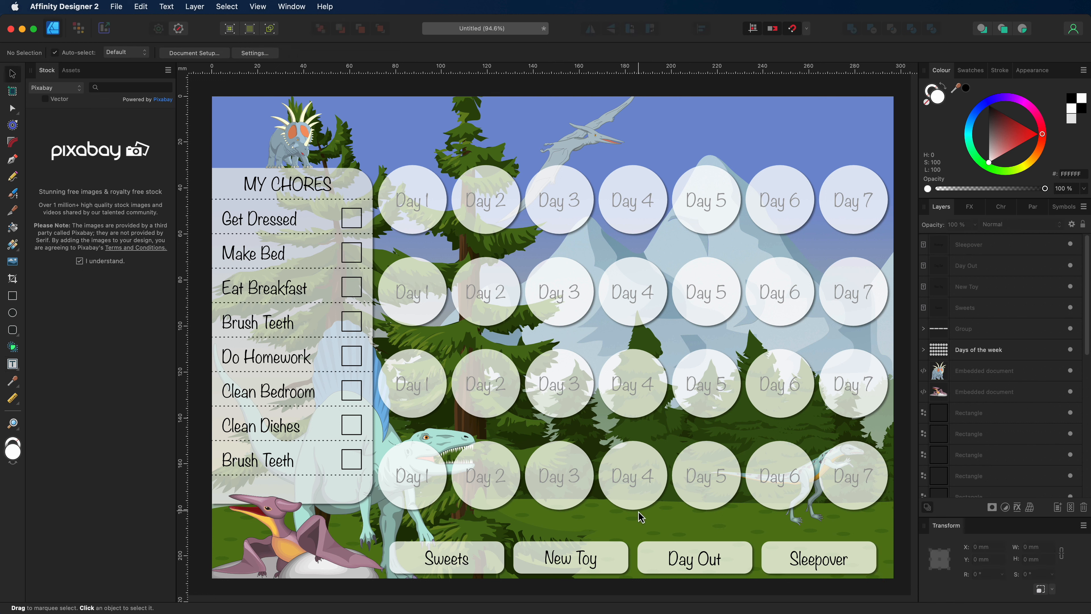
{"action": "left_click", "coordinate": [806, 567]}
{"action": "mouse_move", "coordinate": [806, 567]}
{"action": "left_mouse_down"}
{"action": "mouse_move", "coordinate": [807, 490]}
{"action": "mouse_move", "coordinate": [807, 530]}
{"action": "left_mouse_up"}
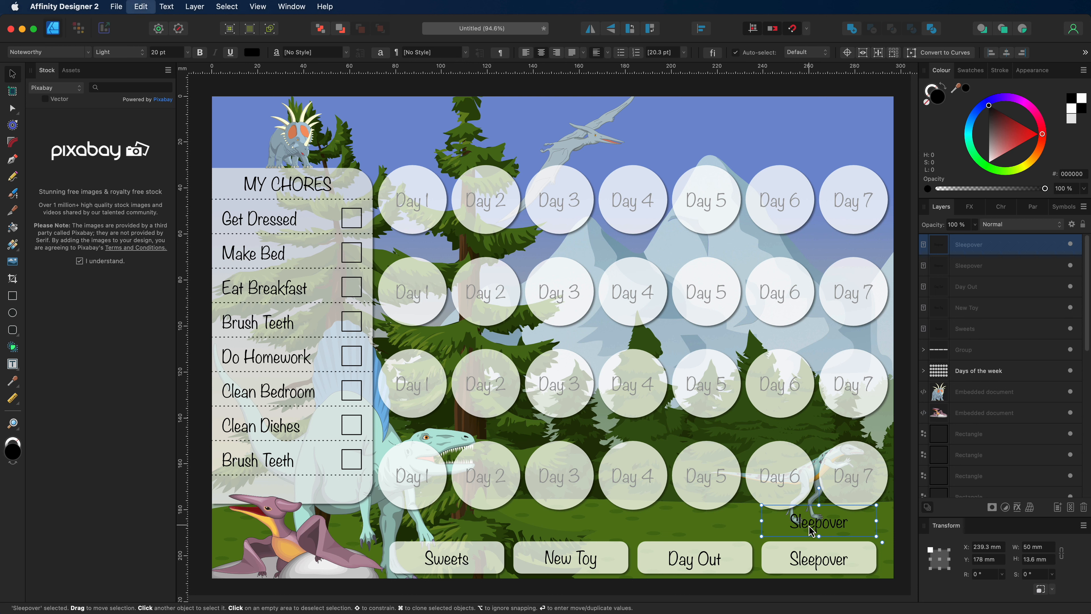
{"action": "key", "text": "super+z"}
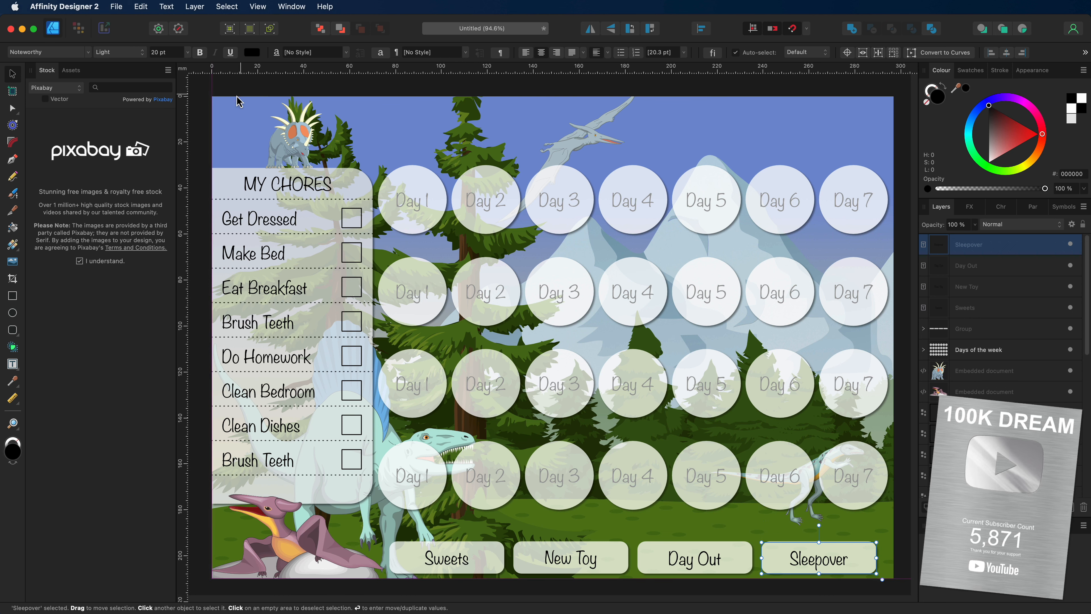
{"action": "left_click", "coordinate": [208, 112]}
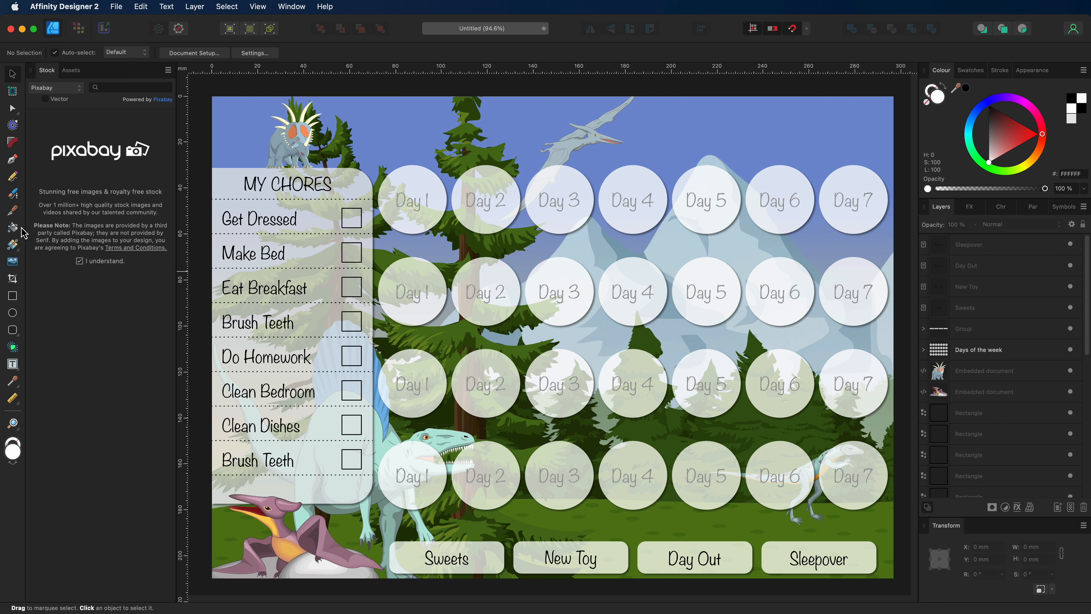
- Draw a rounded rectangle about 78.2 × 9 mm just above the Day 3 to Day 5 circles and fill it green (#59BE42)
{"action": "left_click", "coordinate": [13, 329]}
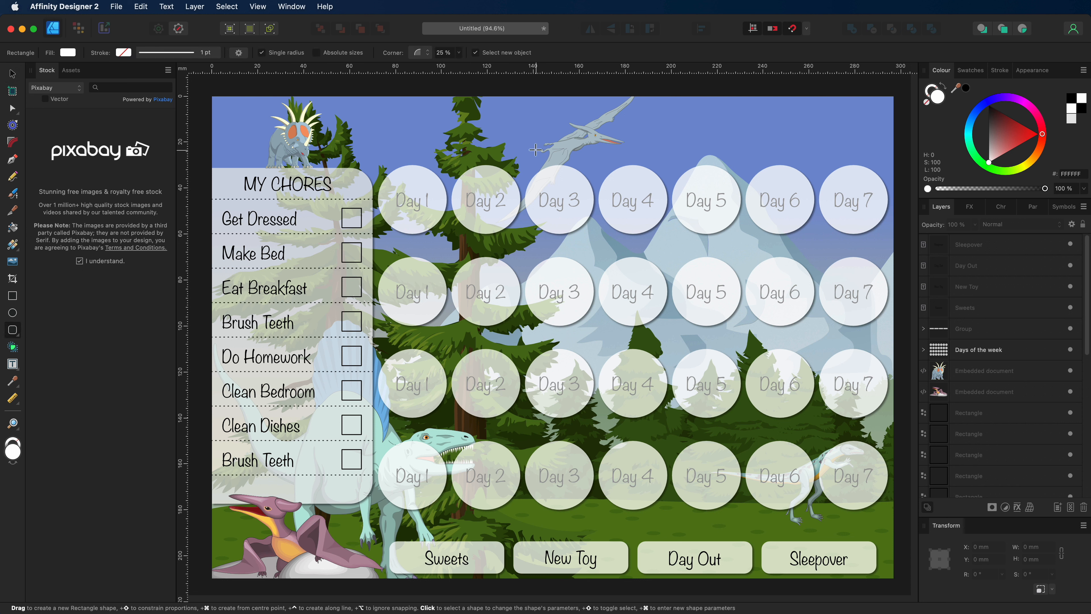
{"action": "left_click_drag", "start_coordinate": [526, 147], "coordinate": [726, 164]}
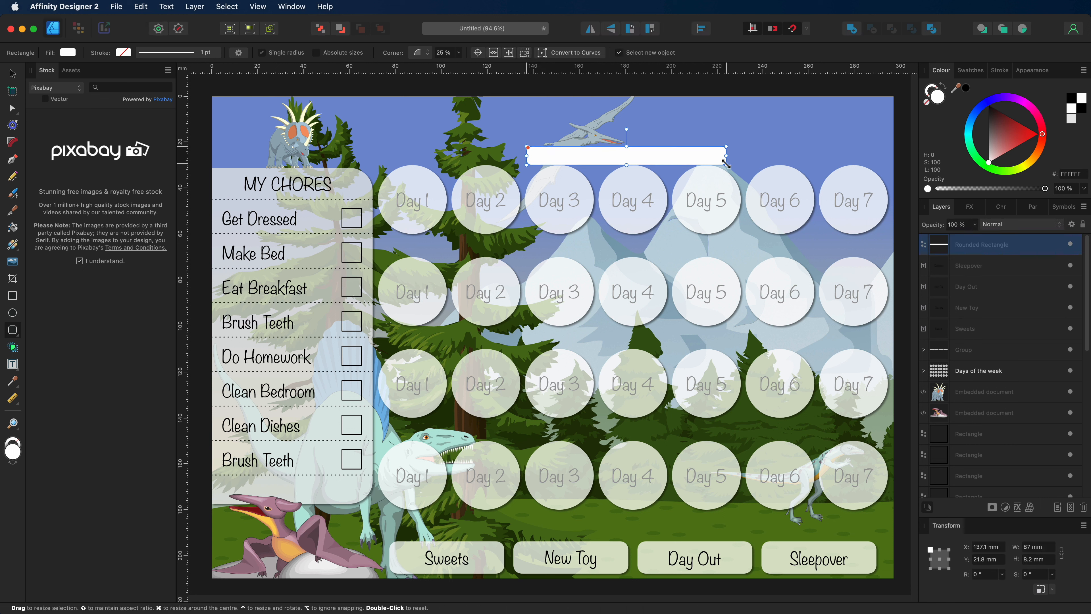
{"action": "left_click_drag", "start_coordinate": [626, 146], "coordinate": [627, 145]}
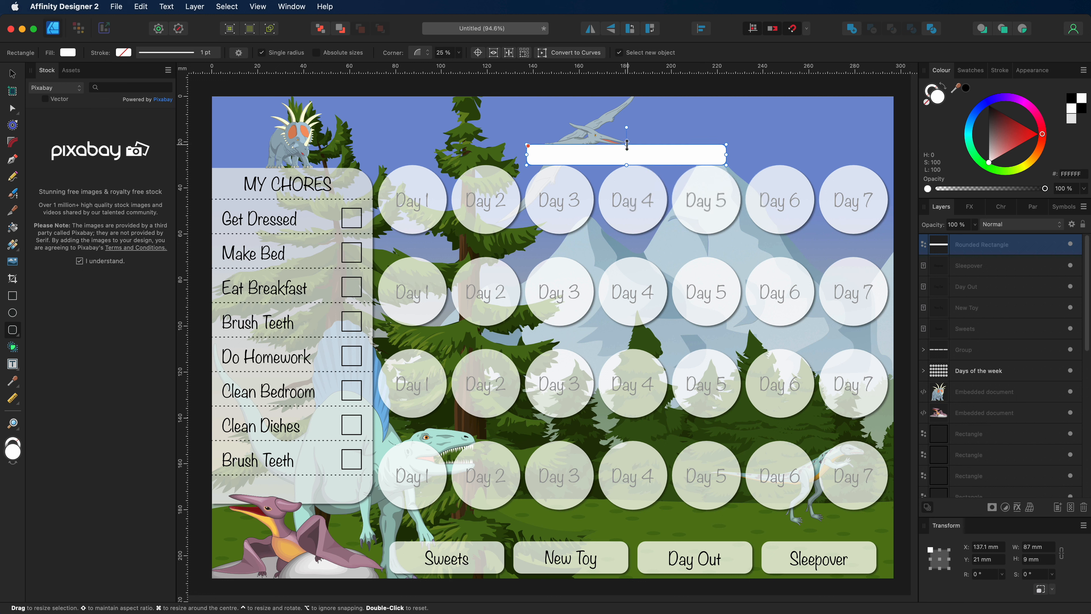
{"action": "left_click_drag", "start_coordinate": [726, 157], "coordinate": [706, 155]}
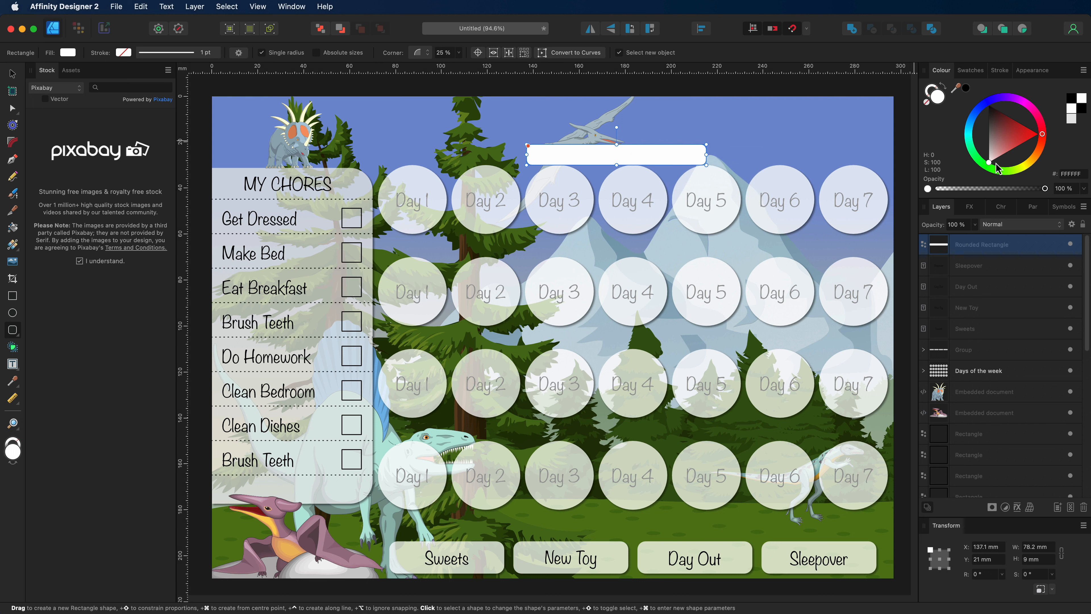
{"action": "left_click", "coordinate": [992, 175]}
{"action": "mouse_move", "coordinate": [995, 151]}
{"action": "left_mouse_down"}
{"action": "mouse_move", "coordinate": [994, 134]}
{"action": "mouse_move", "coordinate": [1004, 146]}
{"action": "left_mouse_up"}
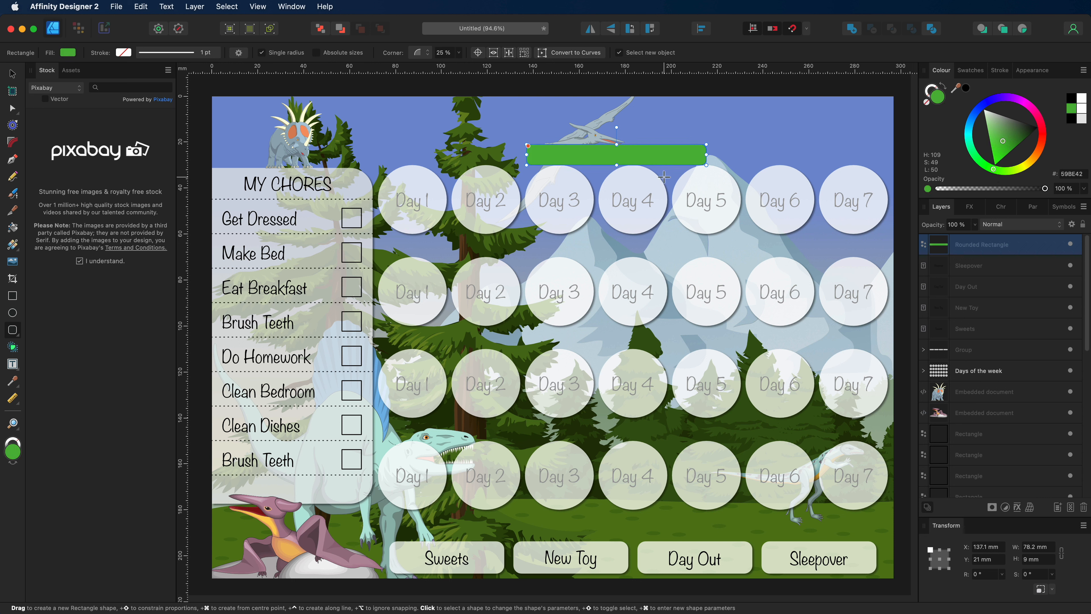
- Add an outer shadow to the green rectangle with a 10 px radius and a 10 px offset
{"action": "left_click", "coordinate": [1017, 507]}
{"action": "left_click", "coordinate": [487, 270]}
{"action": "left_click_drag", "start_coordinate": [598, 115], "coordinate": [467, 309]}
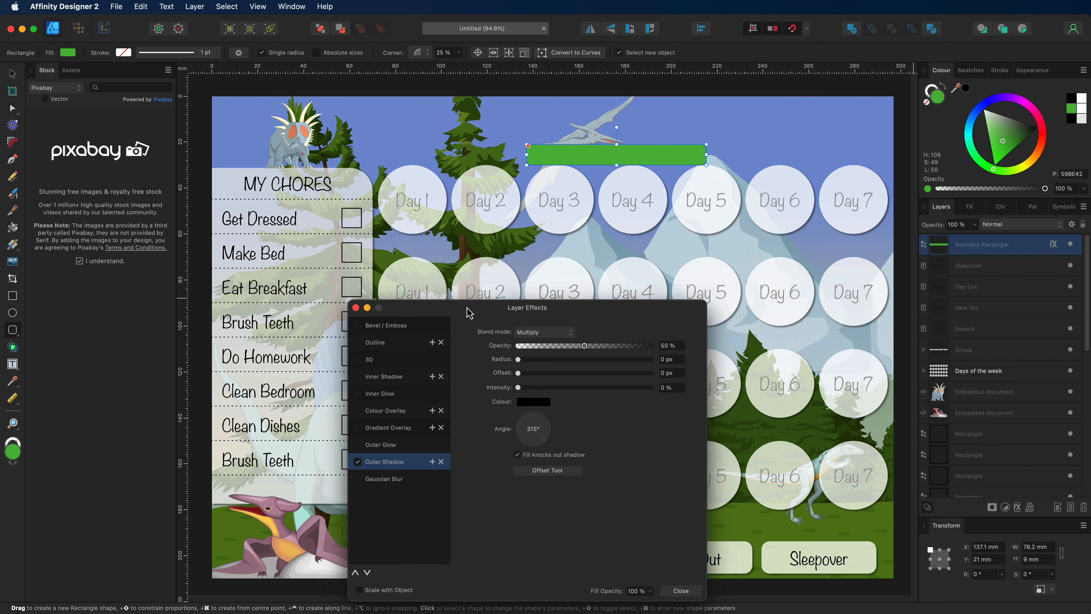
{"action": "left_click", "coordinate": [654, 362]}
{"action": "type", "text": "10"}
{"action": "key", "text": "Tab"}
{"action": "type", "text": "10"}
{"action": "key", "text": "Return"}
{"action": "left_click", "coordinate": [682, 595]}
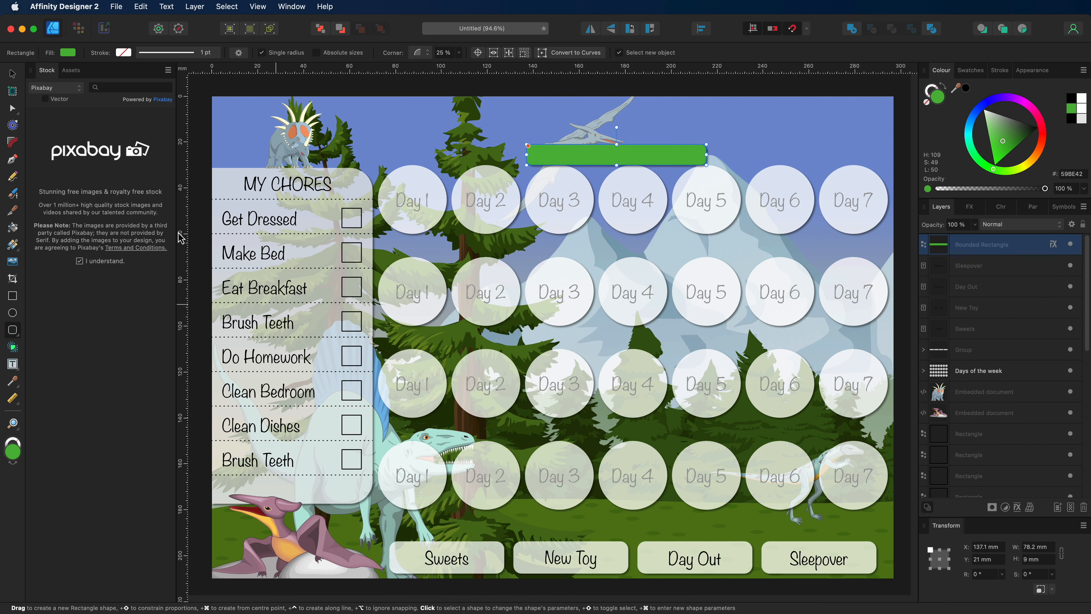
- Centre the green rectangle over the top row of circles at about X 144.1 mm, Y 19.7 mm
{"action": "left_click", "coordinate": [12, 75]}
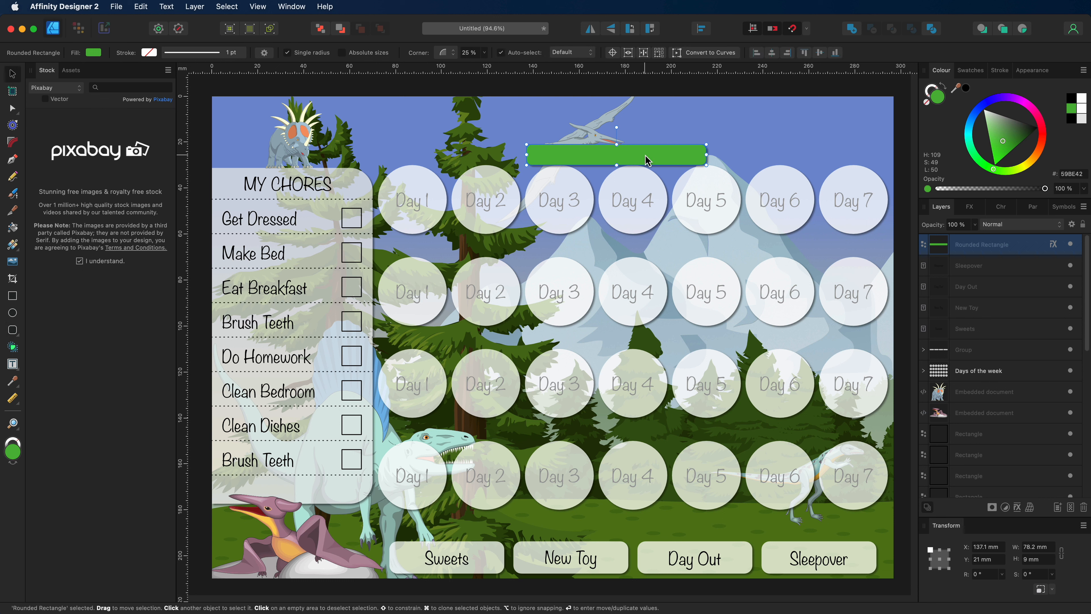
{"action": "mouse_move", "coordinate": [652, 162]}
{"action": "left_mouse_down"}
{"action": "mouse_move", "coordinate": [623, 153]}
{"action": "mouse_move", "coordinate": [664, 148]}
{"action": "left_mouse_up"}
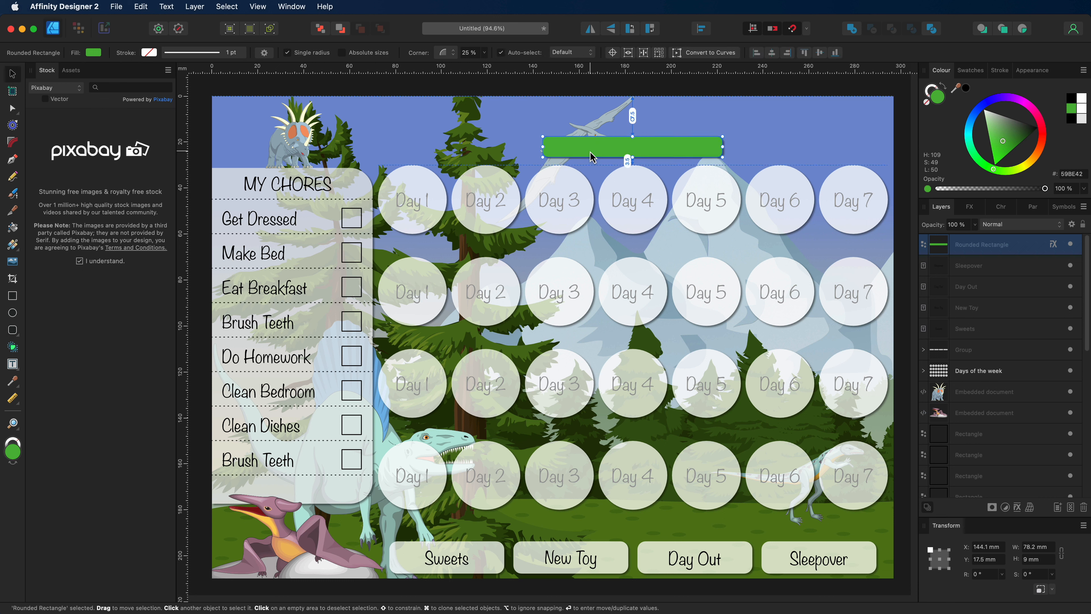
{"action": "key", "text": "Down"}
{"action": "key", "text": "Down"}
{"action": "key", "text": "Down"}
{"action": "key", "text": "Down"}
{"action": "key", "text": "Down"}
{"action": "key", "text": "Down"}
{"action": "key", "text": "Down"}
{"action": "key", "text": "Down"}
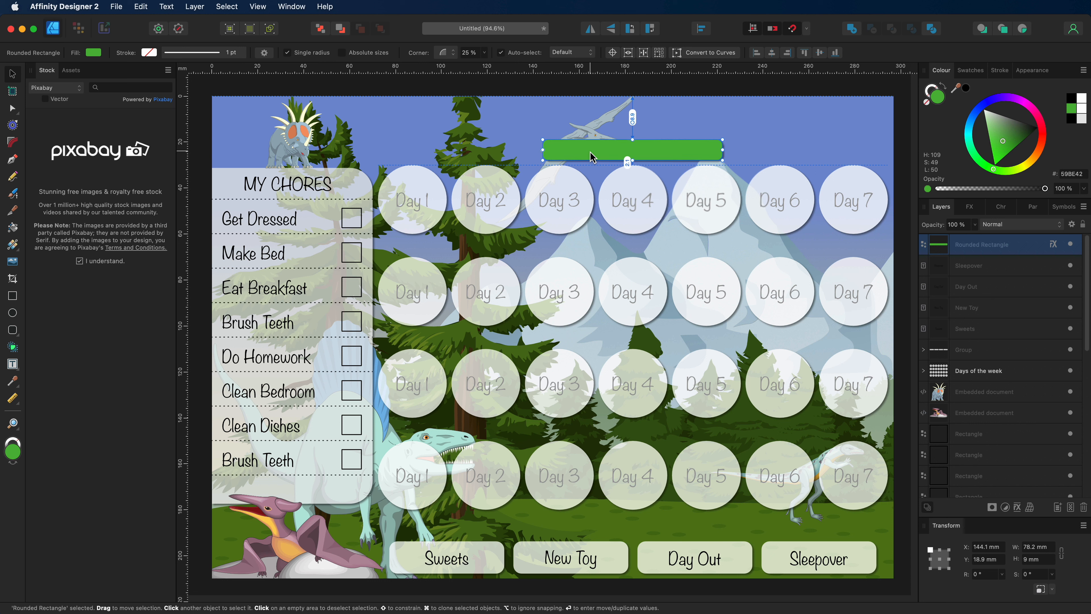
{"action": "key", "text": "Down"}
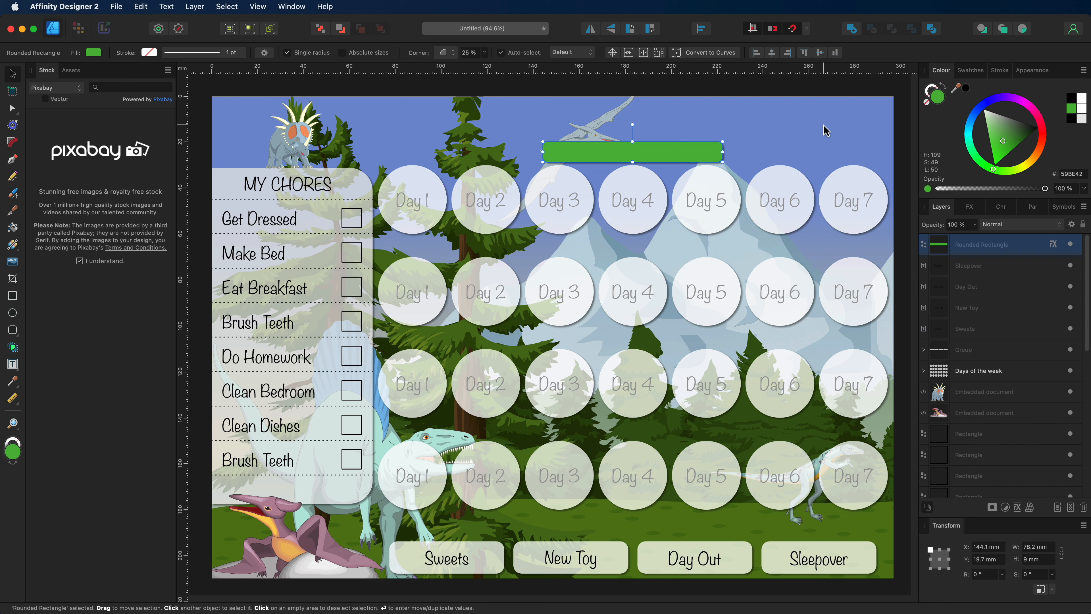
{"action": "left_click", "coordinate": [775, 88]}
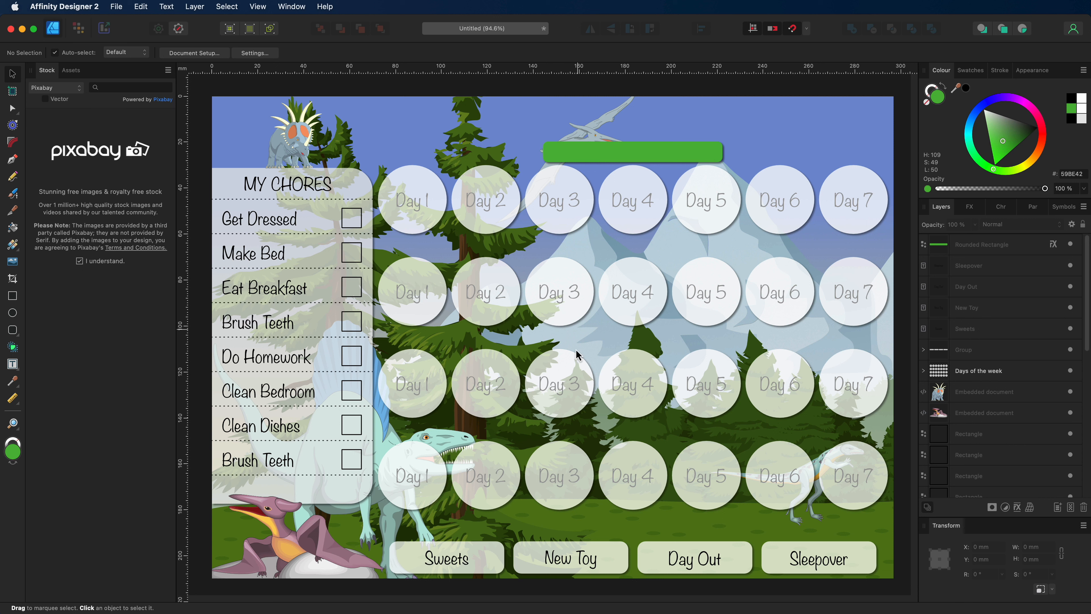
- Copy the "Sweets" text onto the green rectangle and bring the copy to the top of the layer stack
{"action": "left_click", "coordinate": [443, 567]}
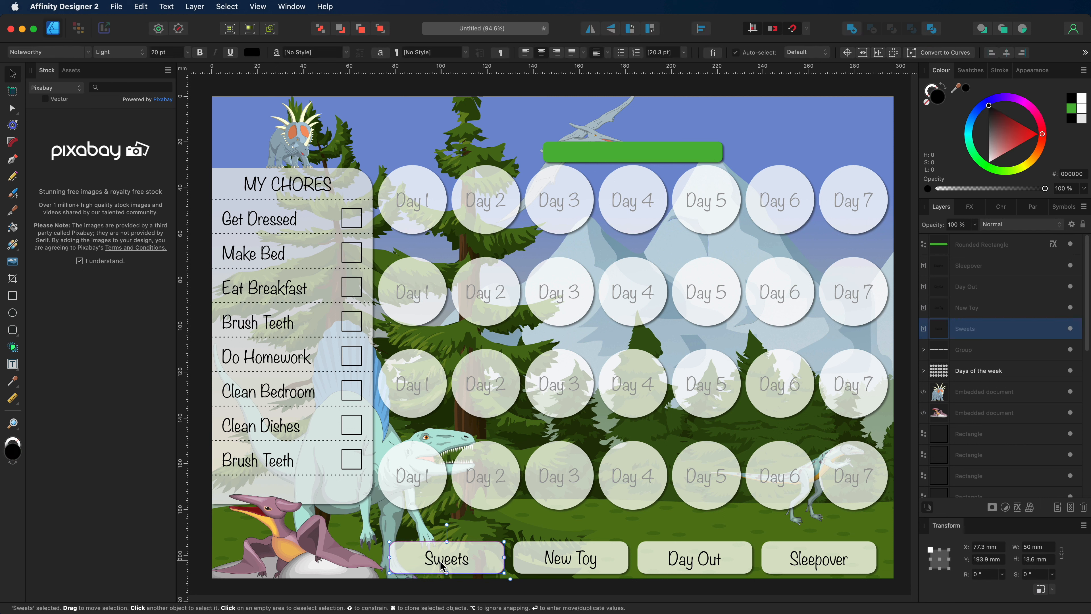
{"action": "left_click_drag", "start_coordinate": [445, 567], "coordinate": [623, 165]}
{"action": "left_click_drag", "start_coordinate": [623, 159], "coordinate": [624, 160]}
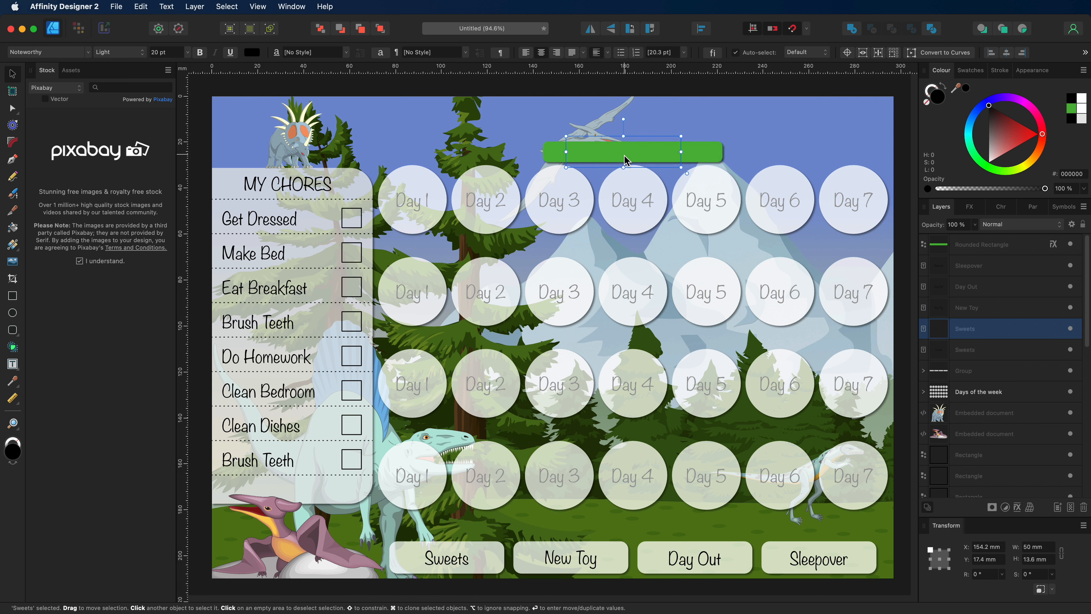
{"action": "left_click_drag", "start_coordinate": [940, 338], "coordinate": [941, 244]}
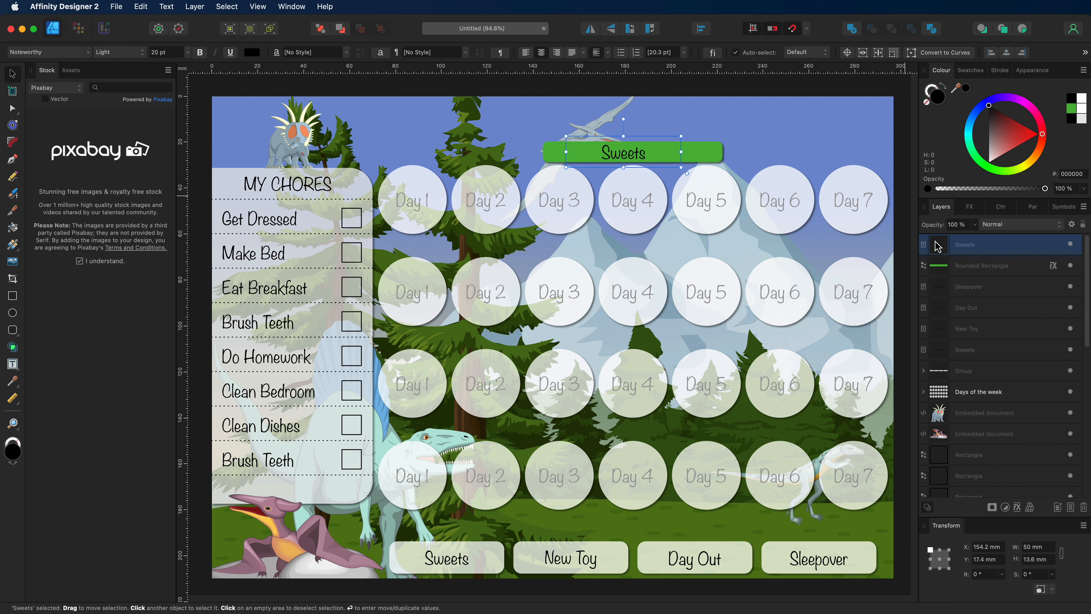
- Change the copied text to "Week One" and widen its frame to the green rectangle's full 78.2 mm width
{"action": "double_click", "coordinate": [633, 157]}
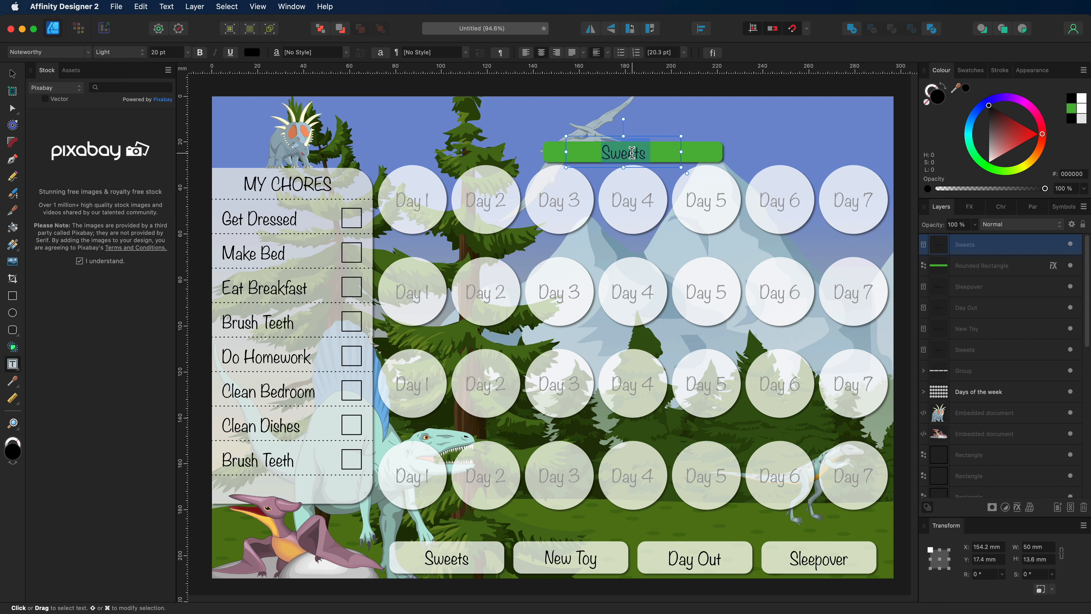
{"action": "type", "text": "Week"}
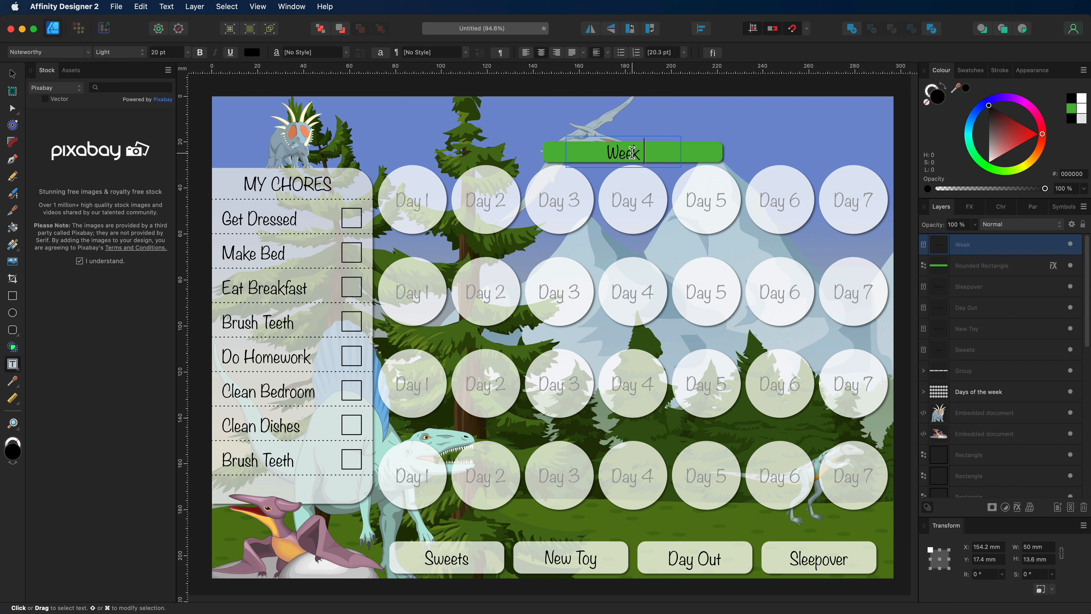
{"action": "type", "text": " One"}
{"action": "key", "text": "Escape"}
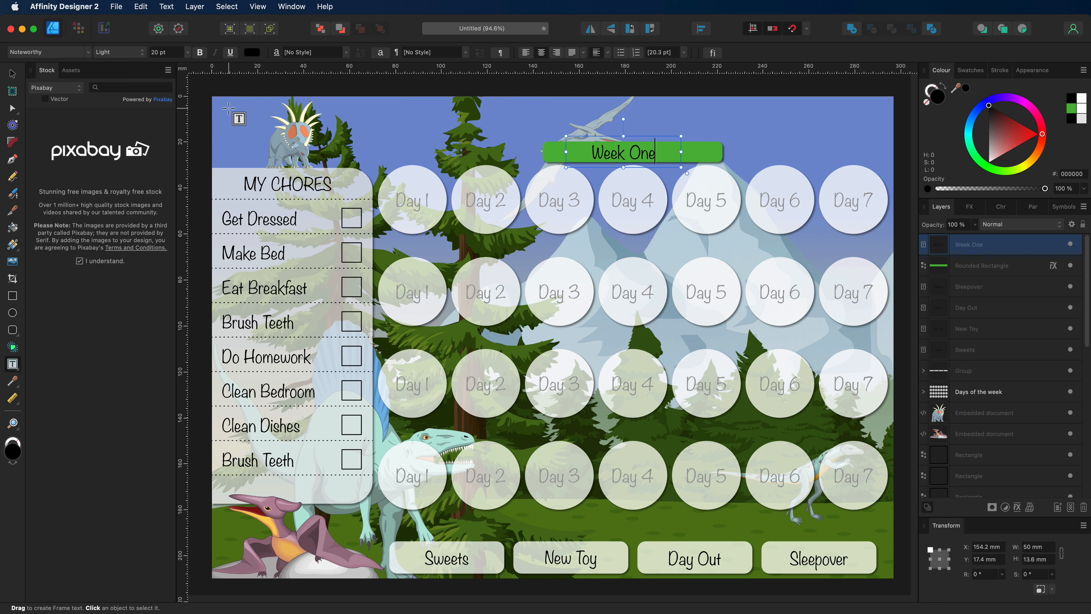
{"action": "left_click_drag", "start_coordinate": [567, 152], "coordinate": [543, 153]}
{"action": "left_click_drag", "start_coordinate": [681, 152], "coordinate": [722, 153]}
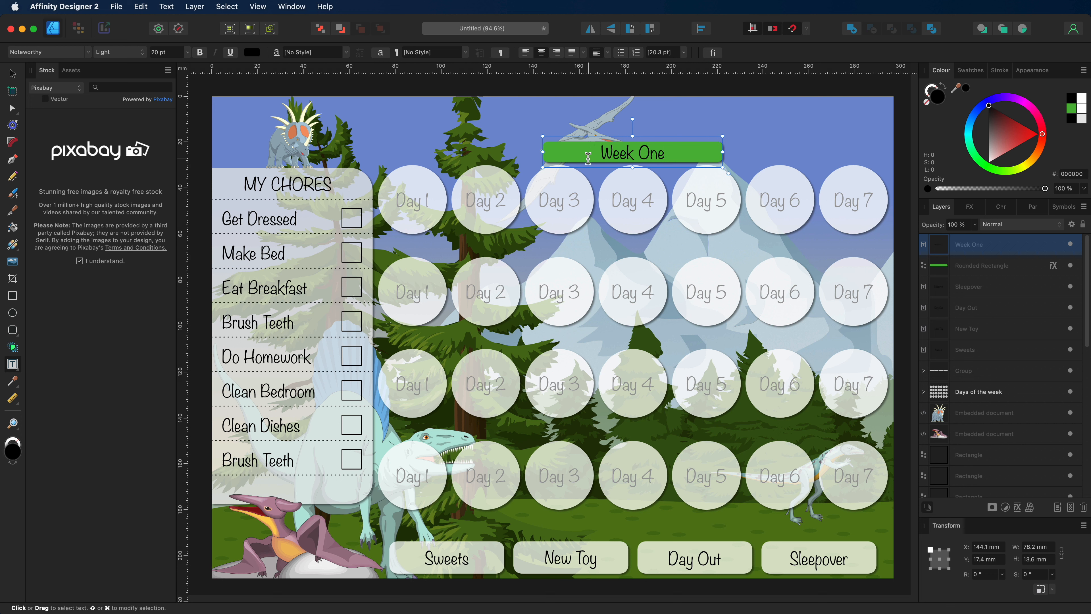
- Colour the "Week One" text white (#FFFFFF)
{"action": "left_click_drag", "start_coordinate": [1000, 150], "coordinate": [967, 186]}
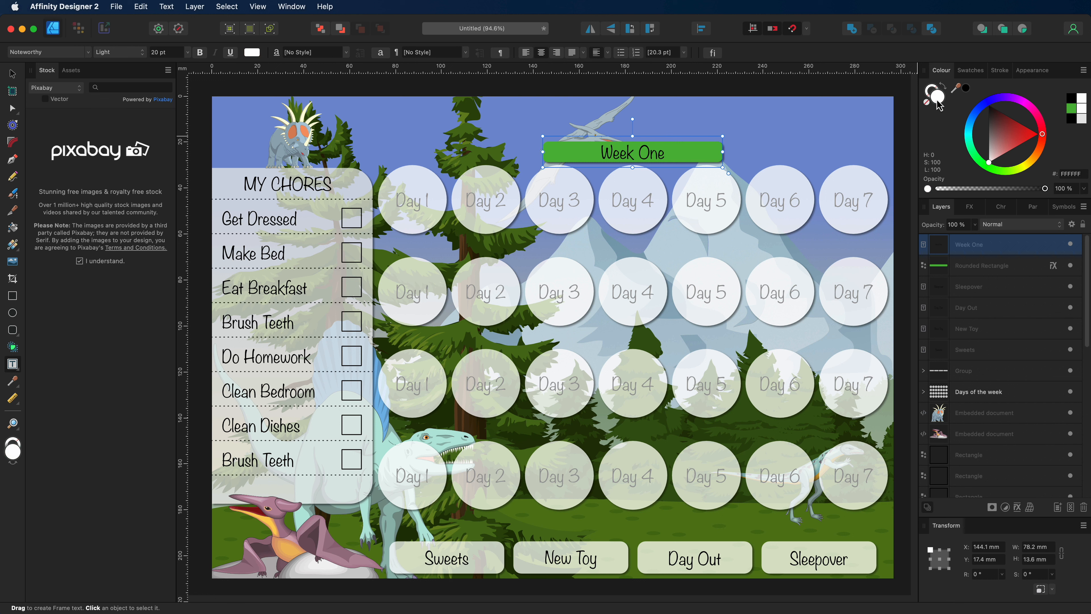
{"action": "triple_click", "coordinate": [640, 146]}
{"action": "left_click_drag", "start_coordinate": [1001, 146], "coordinate": [989, 162]}
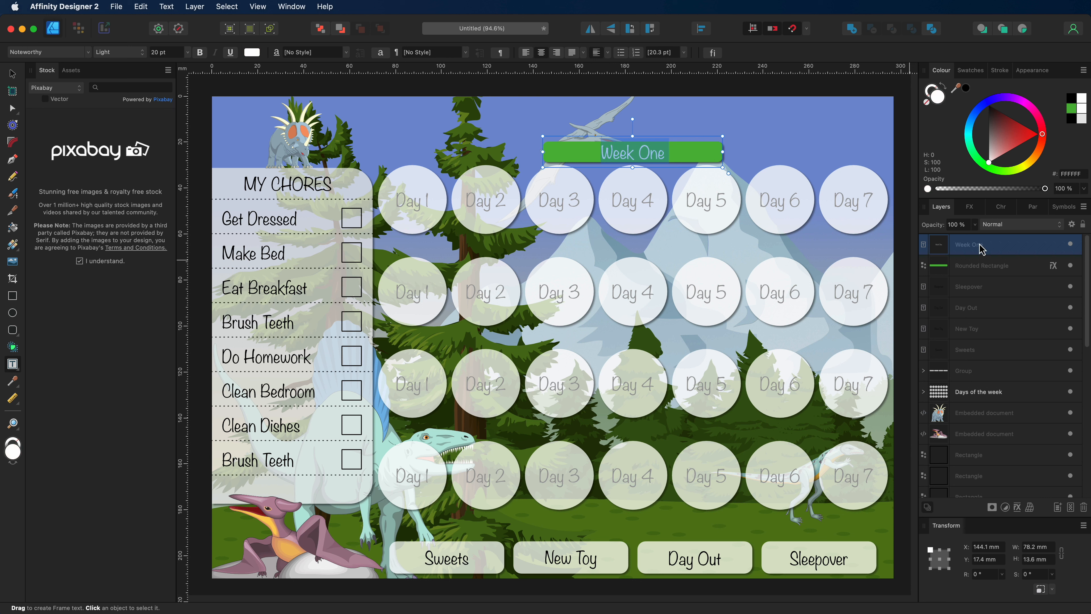
- Group the "Week One" text with the green rounded rectangle
{"action": "left_click", "coordinate": [977, 271], "text": "shift"}
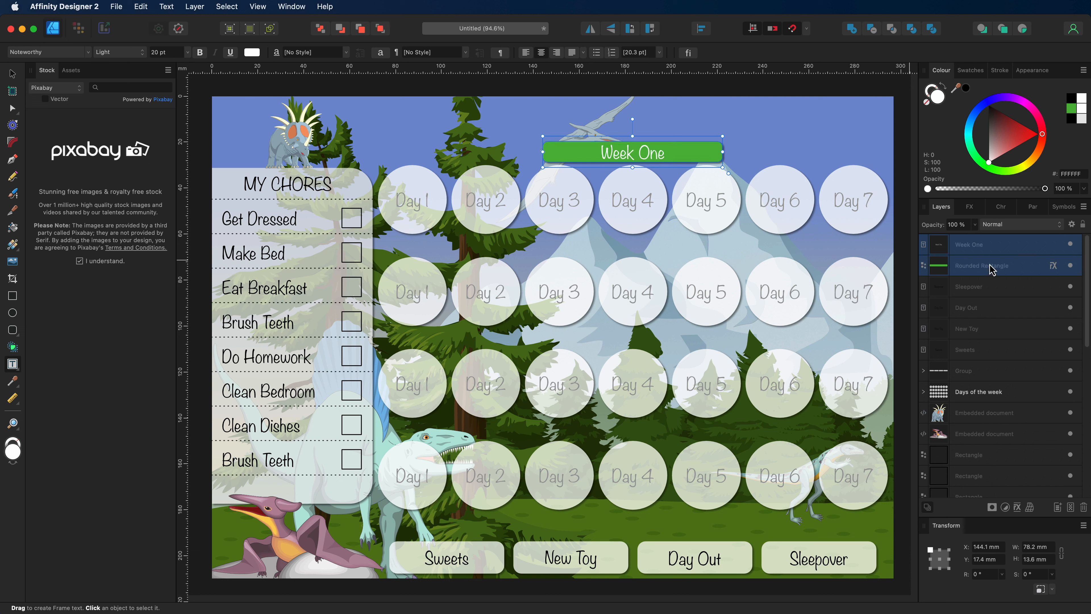
{"action": "key", "text": "super+g"}
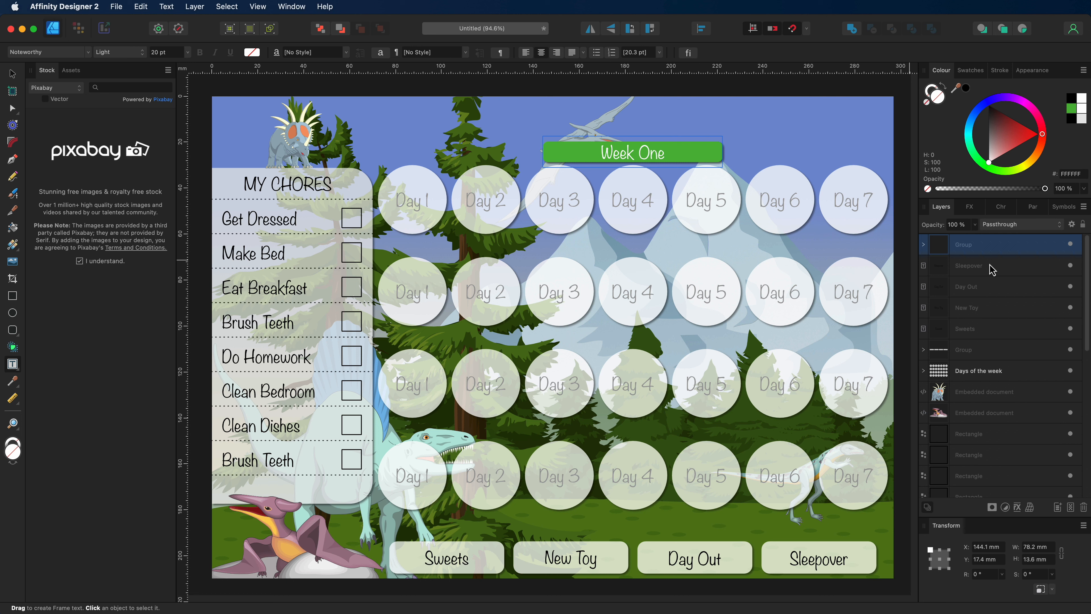
{"action": "left_click", "coordinate": [12, 73]}
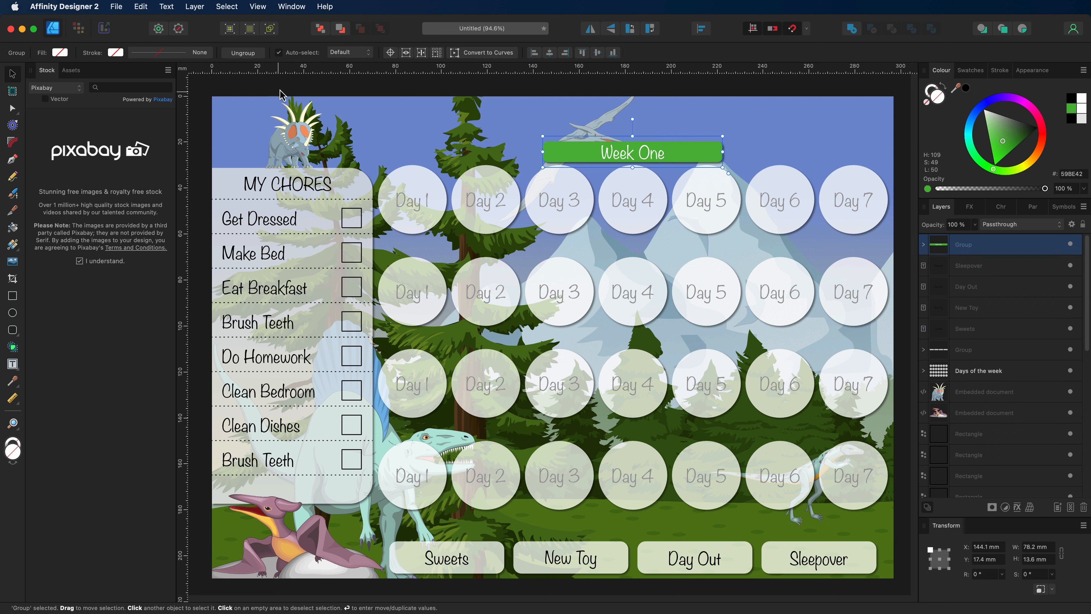
{"action": "left_click", "coordinate": [278, 93]}
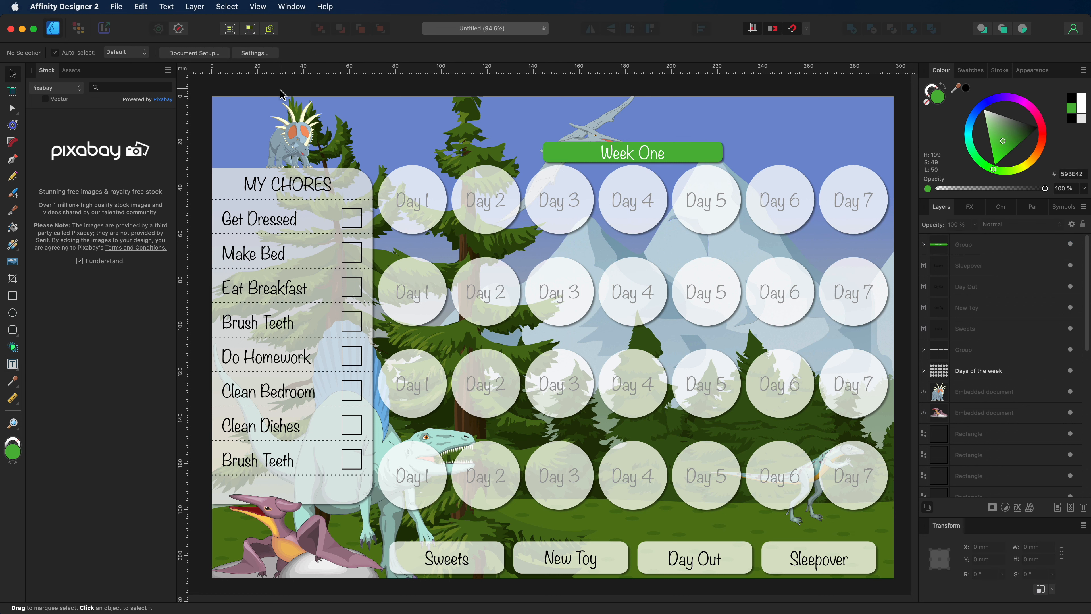
- Change the grouped rounded rectangle's fill to a more muted green (#5BAB49) and select the "Week One" text
{"action": "left_click", "coordinate": [924, 244]}
{"action": "left_click", "coordinate": [967, 286]}
{"action": "left_click_drag", "start_coordinate": [1003, 146], "coordinate": [1006, 136]}
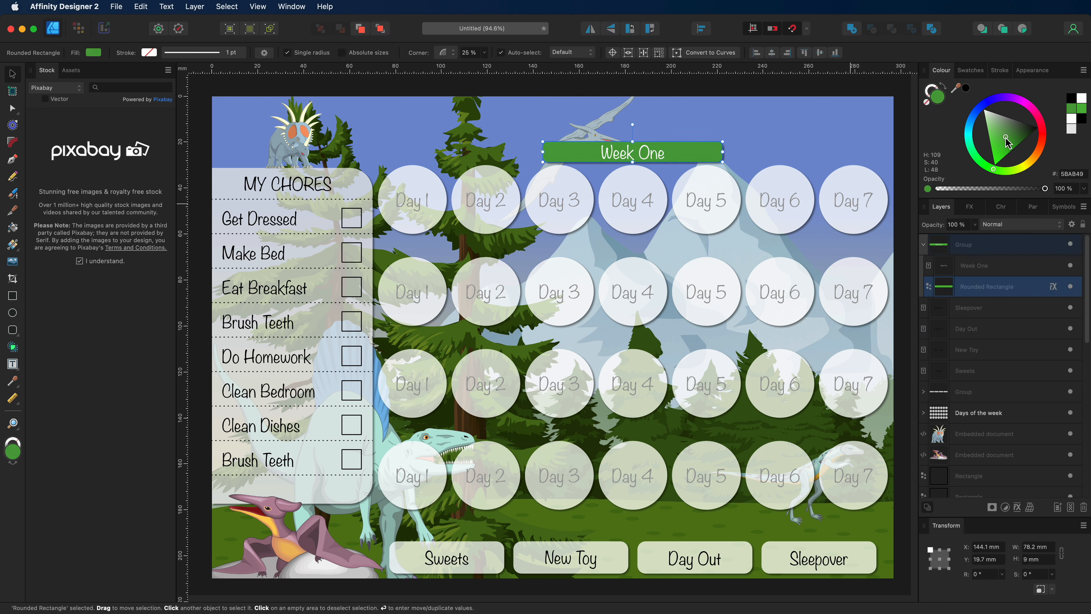
{"action": "left_click", "coordinate": [923, 244]}
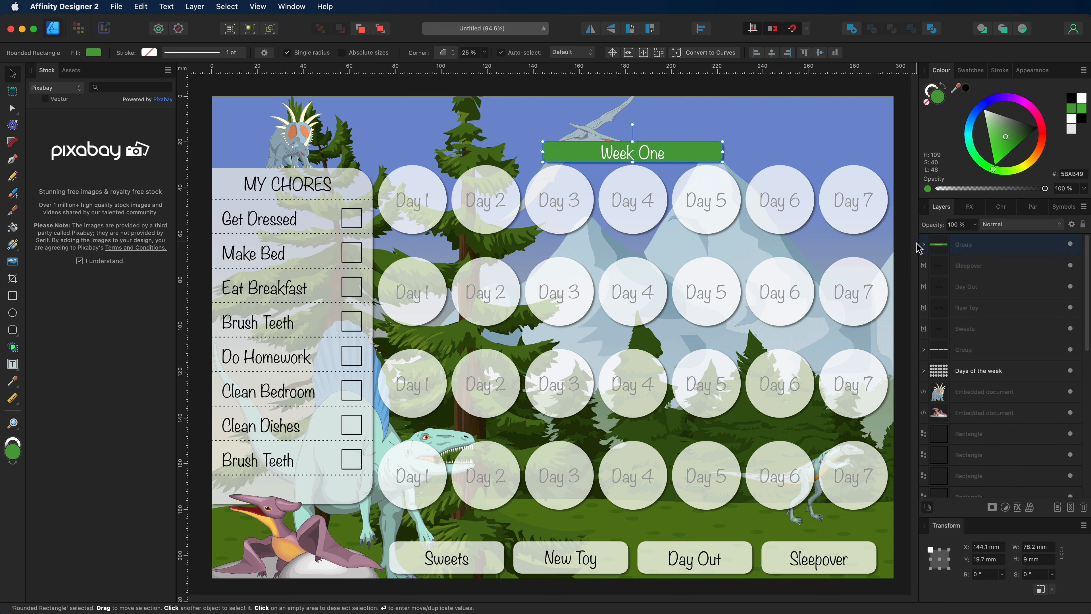
{"action": "left_click", "coordinate": [614, 160]}
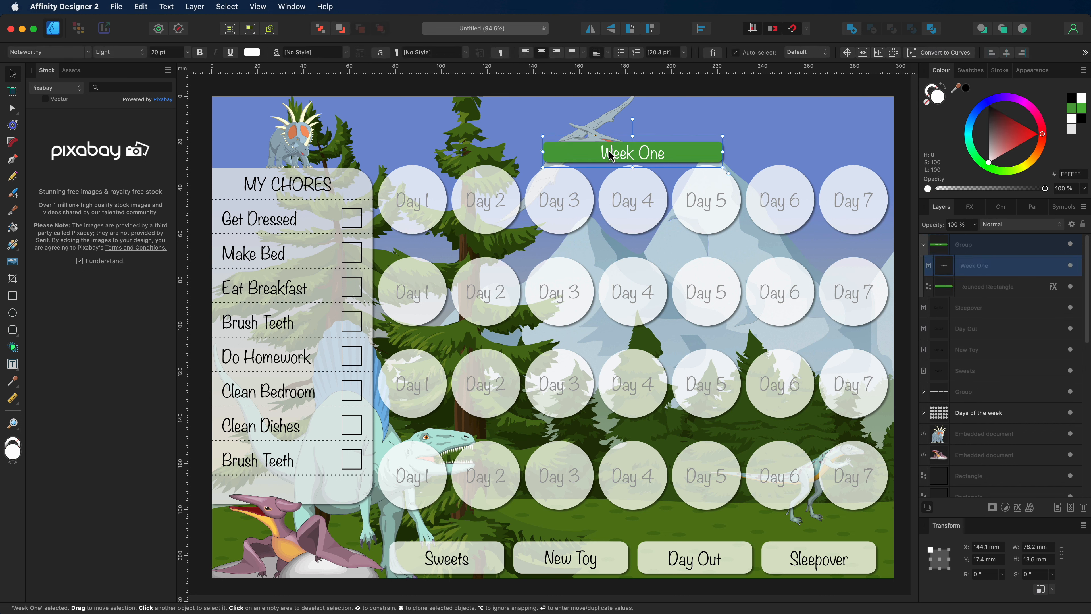
- Reduce the "Week One" banner text to a font size of 16 pt
{"action": "triple_click", "coordinate": [626, 153]}
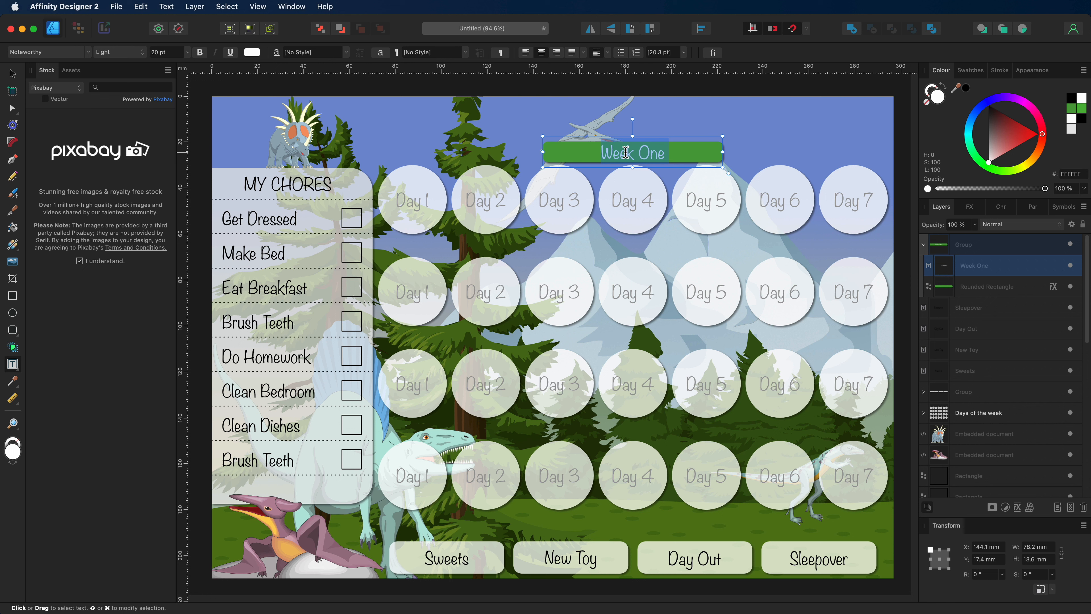
{"action": "left_click", "coordinate": [188, 54]}
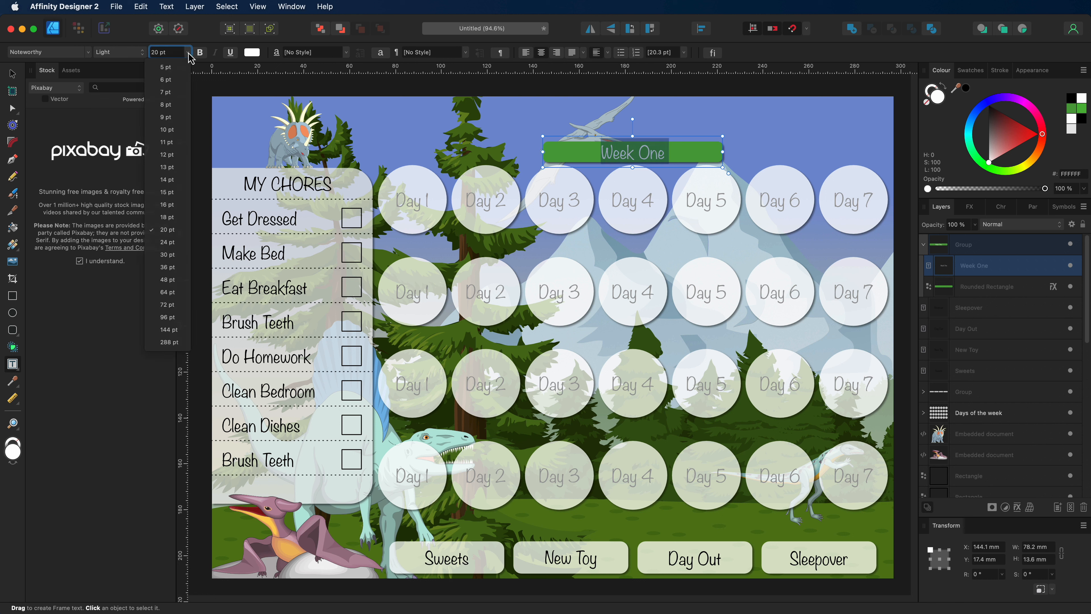
{"action": "left_click", "coordinate": [174, 206]}
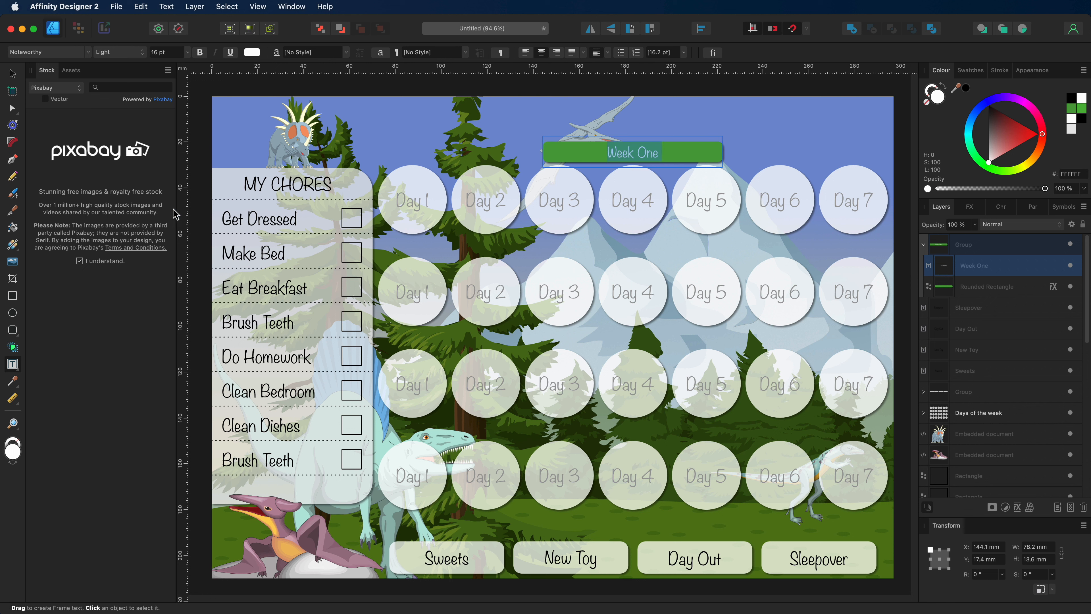
- Reduce the height of the green rounded rectangle behind "Week One" to 7.2 mm and shift it up slightly
{"action": "left_click", "coordinate": [967, 288]}
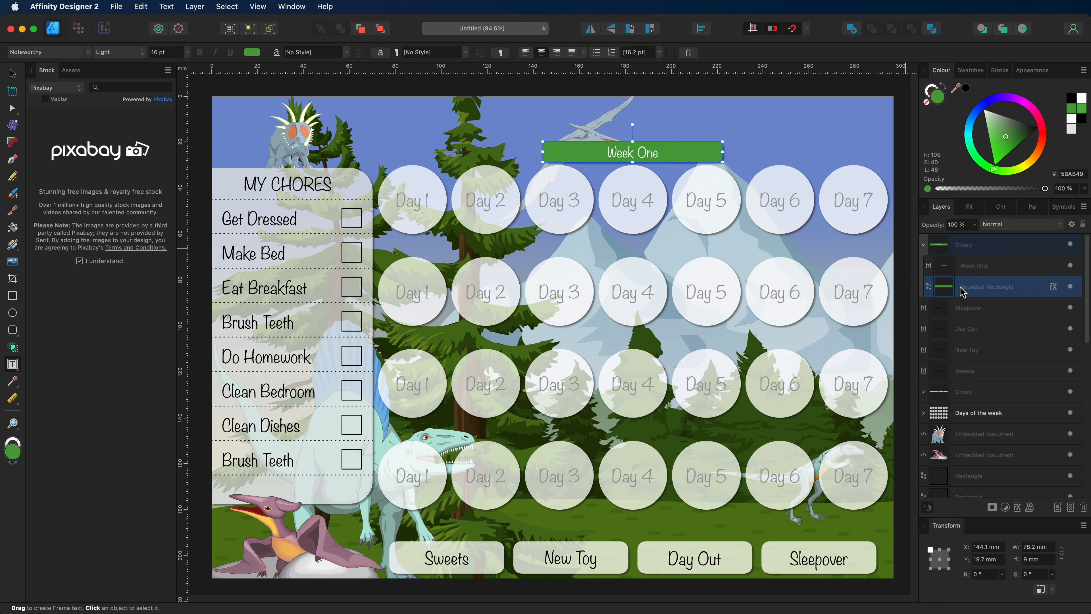
{"action": "left_click_drag", "start_coordinate": [632, 145], "coordinate": [632, 144]}
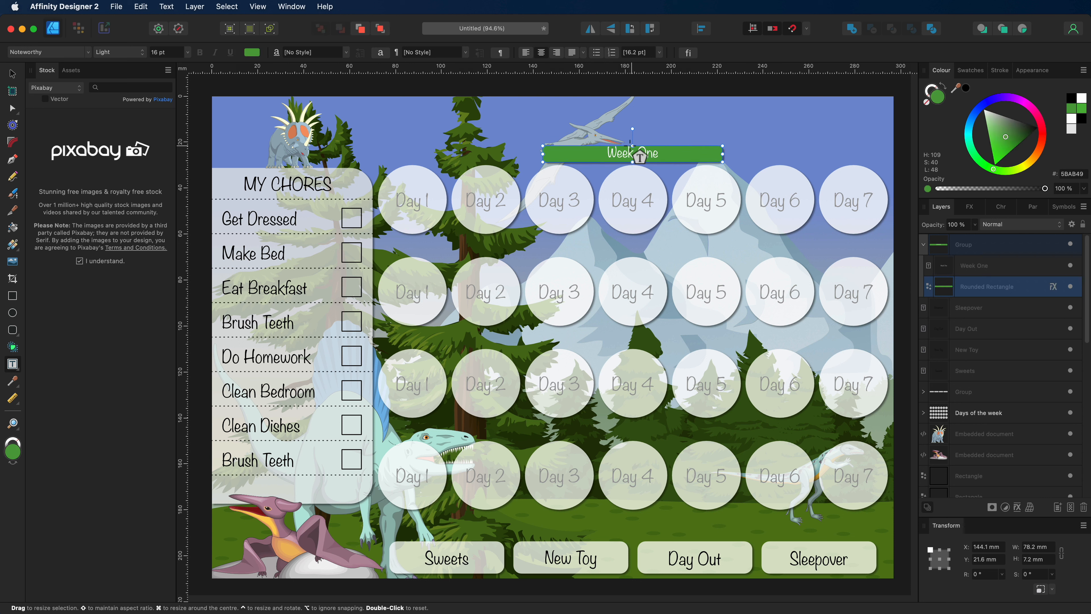
{"action": "left_click", "coordinate": [12, 76]}
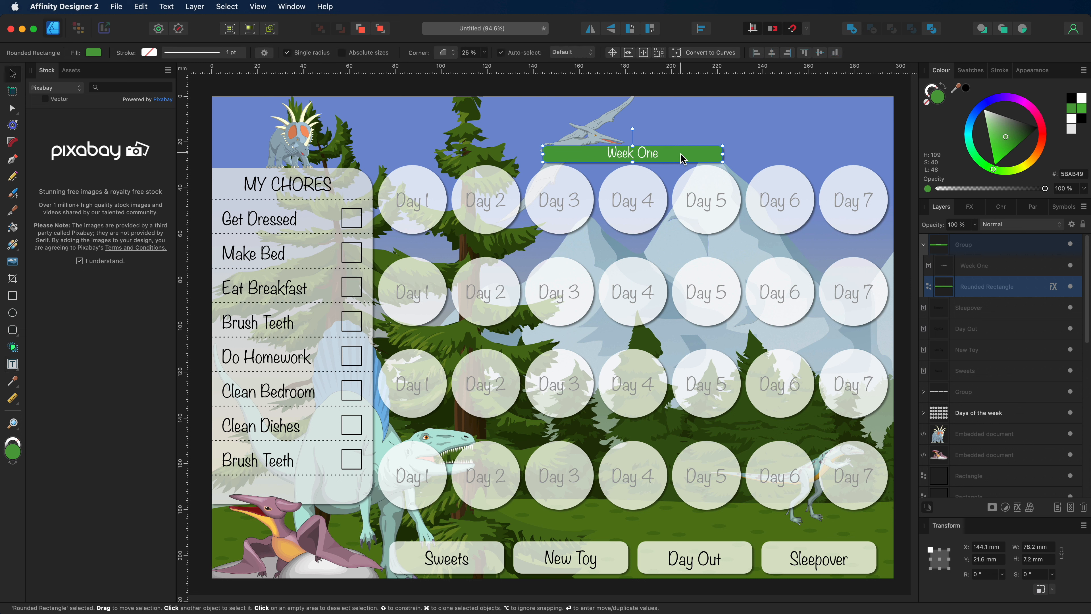
{"action": "left_click_drag", "start_coordinate": [681, 156], "coordinate": [680, 154]}
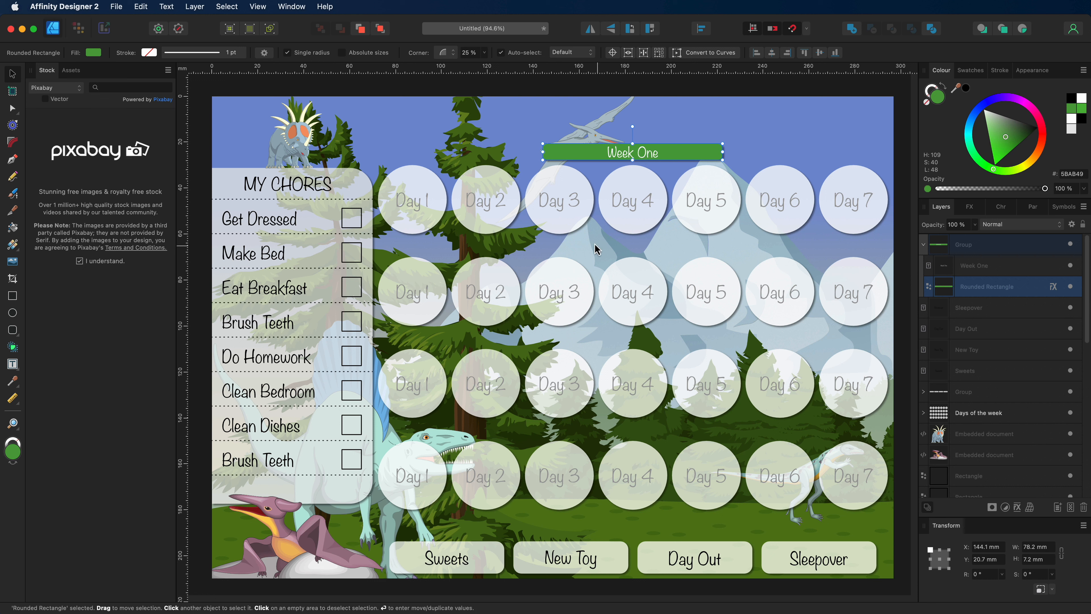
- Collapse the banner group and nudge the green rounded rectangle down to Y 21.8 mm
{"action": "left_click", "coordinate": [924, 245]}
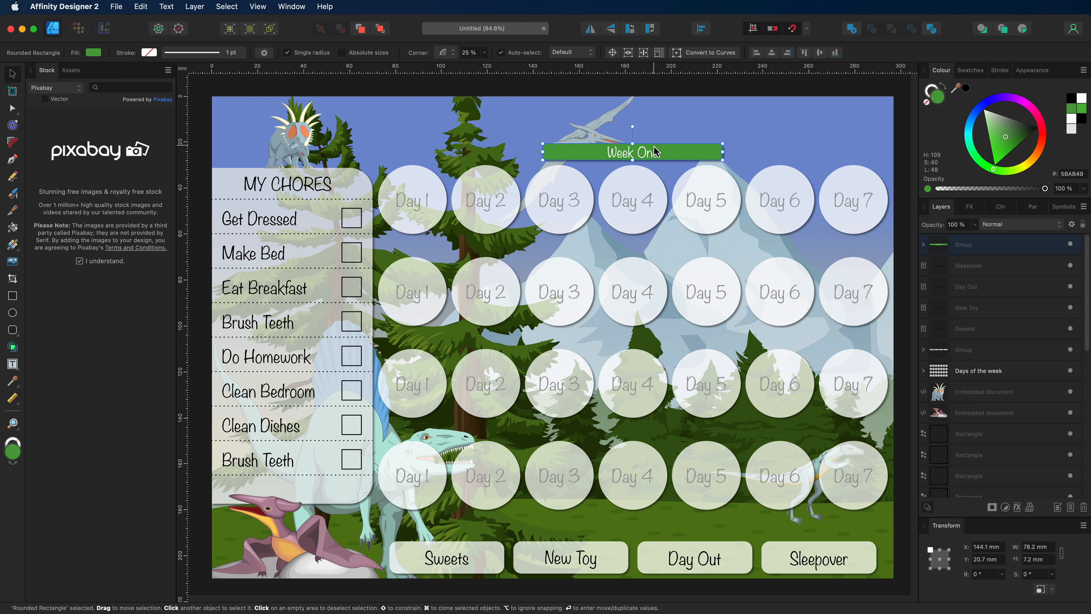
{"action": "key", "text": "Down"}
{"action": "key", "text": "Down"}
{"action": "key", "text": "Down"}
{"action": "key", "text": "Down"}
{"action": "key", "text": "Down"}
{"action": "key", "text": "Down"}
{"action": "key", "text": "Down"}
{"action": "key", "text": "Down"}
{"action": "key", "text": "Down"}
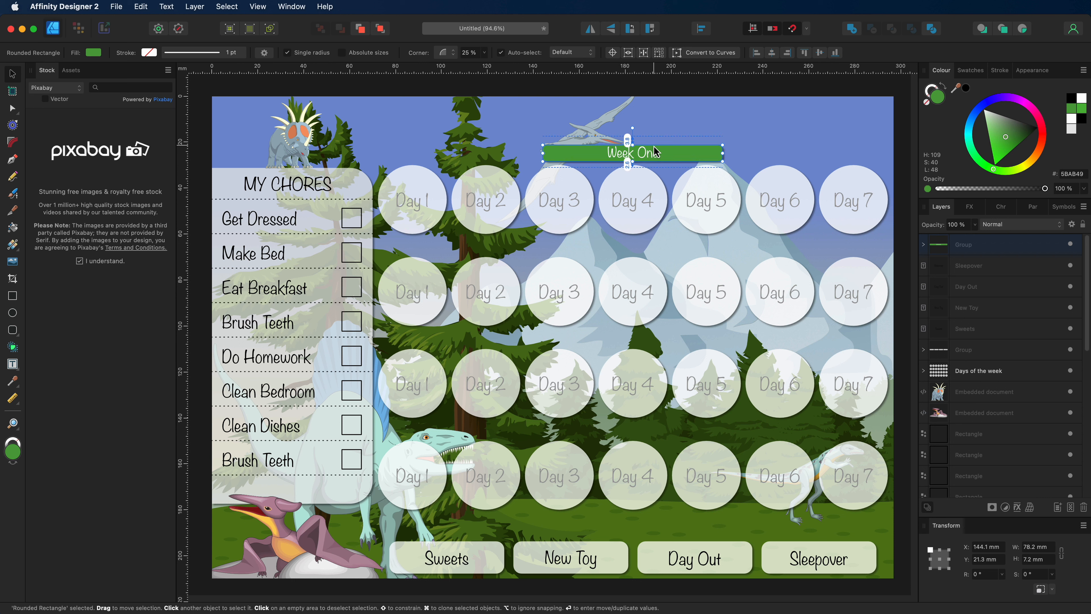
{"action": "key", "text": "Down"}
{"action": "key", "text": "Down"}
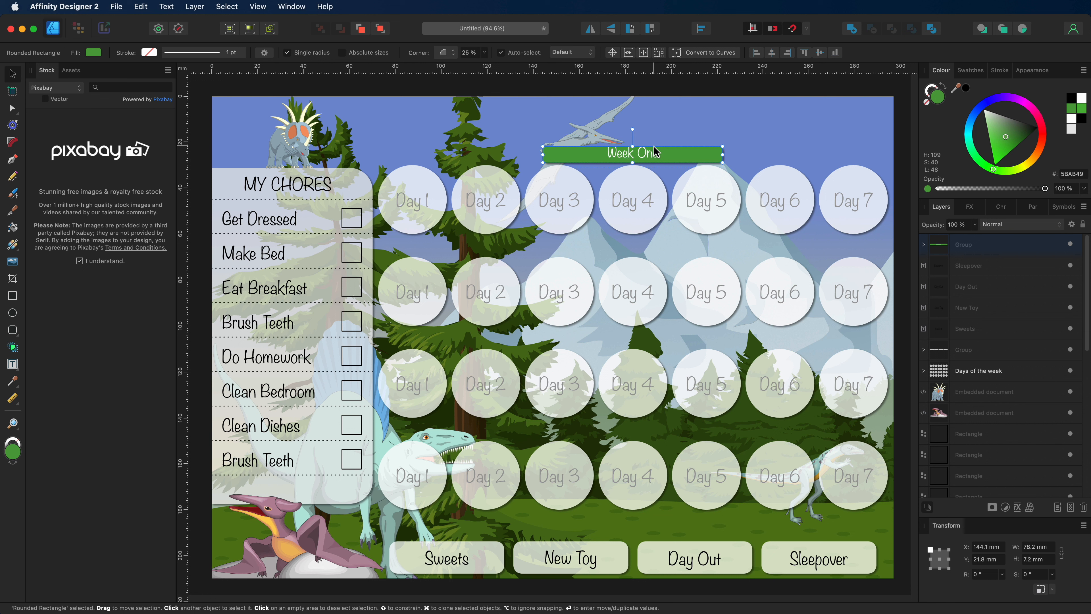
- Start a Move / Duplicate of the whole "Week One" banner group with duplication enabled and an 80 mm vertical offset
{"action": "left_click", "coordinate": [654, 151]}
{"action": "key", "text": "Return"}
{"action": "left_click_drag", "start_coordinate": [664, 339], "coordinate": [825, 351]}
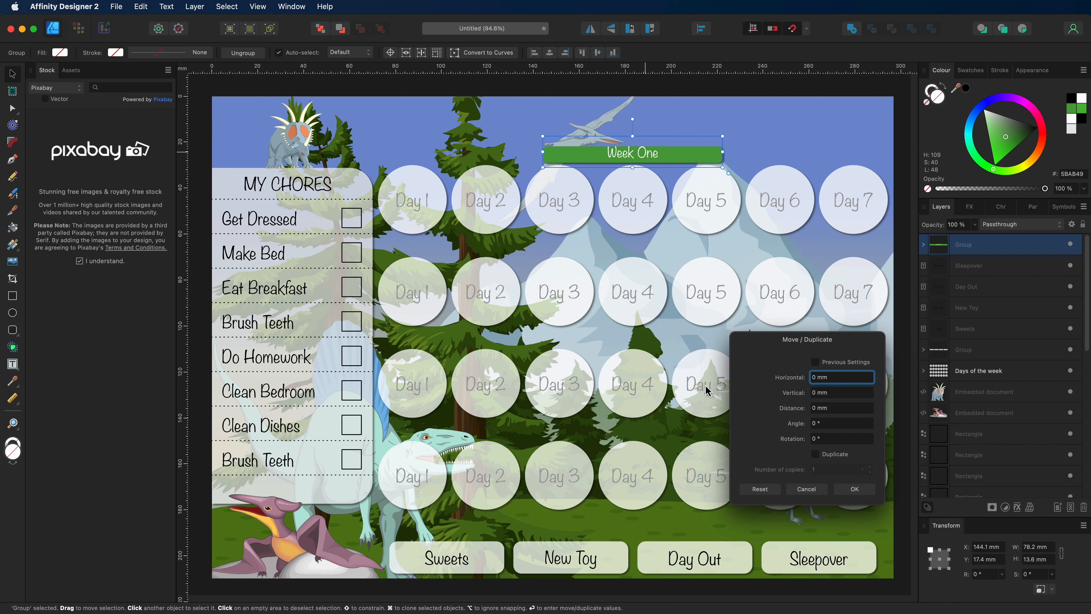
{"action": "left_click", "coordinate": [840, 393]}
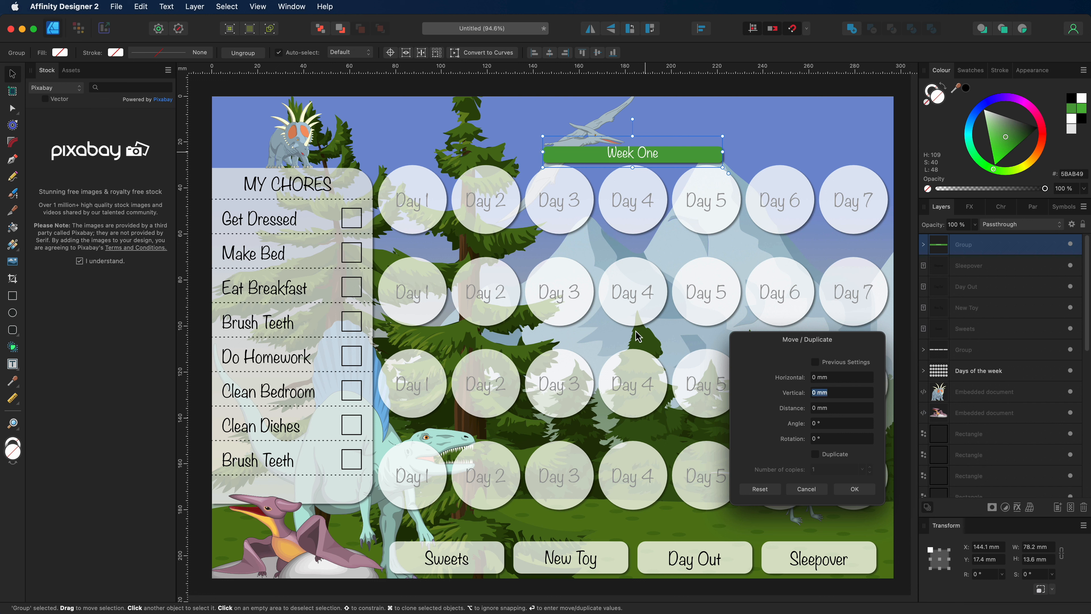
{"action": "type", "text": "80"}
{"action": "key", "text": "Return"}
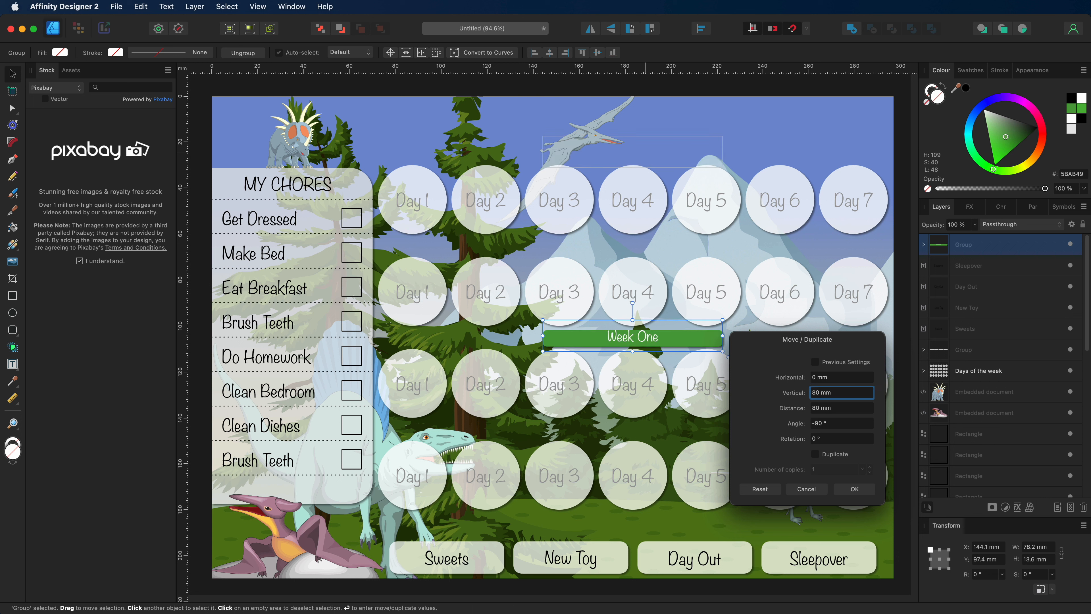
{"action": "left_click", "coordinate": [815, 455]}
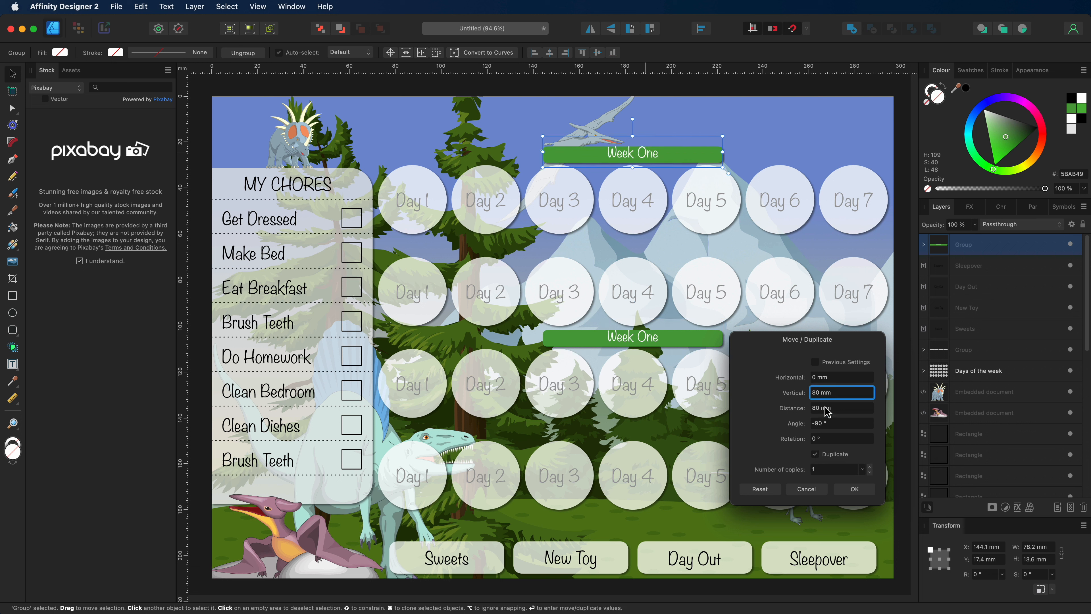
- Set the vertical offset to 40 mm with 3 copies and apply the duplication of the banner
{"action": "double_click", "coordinate": [815, 393]}
{"action": "type", "text": "40"}
{"action": "left_click", "coordinate": [809, 392]}
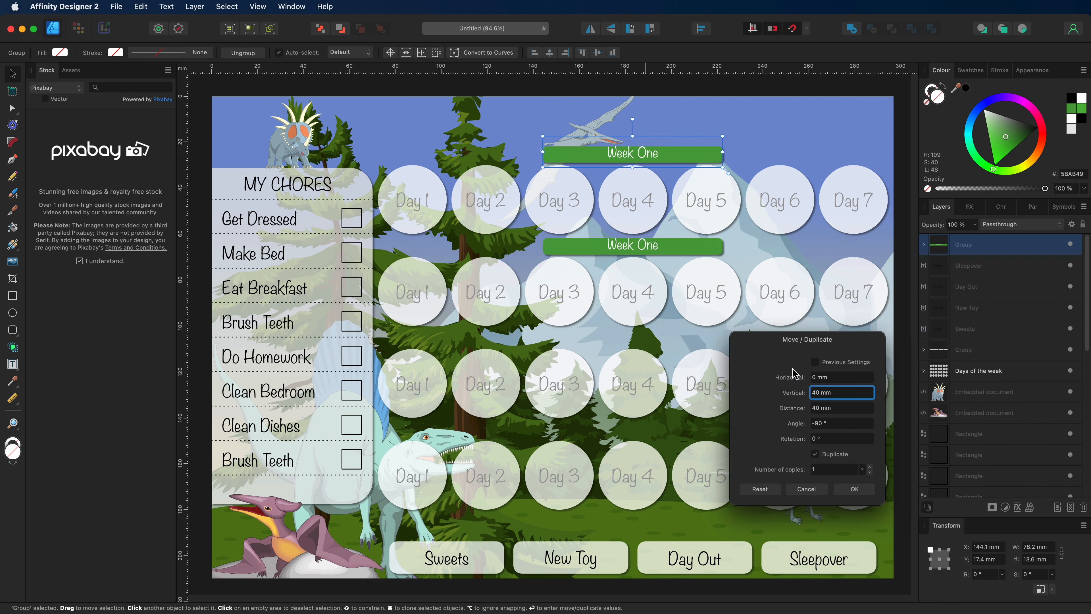
{"action": "left_click", "coordinate": [871, 468]}
{"action": "left_click", "coordinate": [871, 468]}
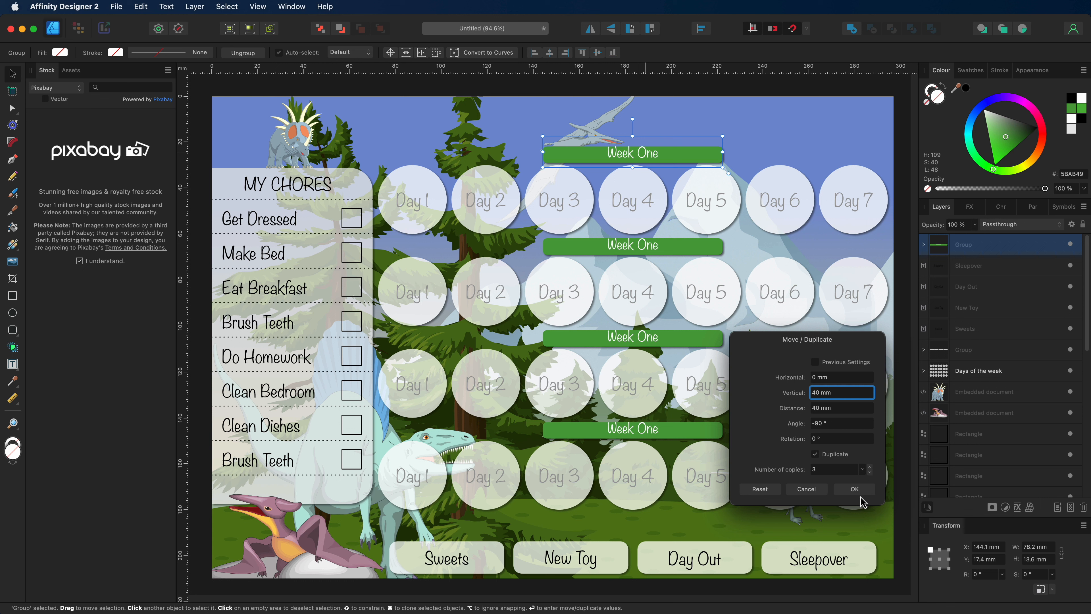
{"action": "left_click", "coordinate": [855, 490]}
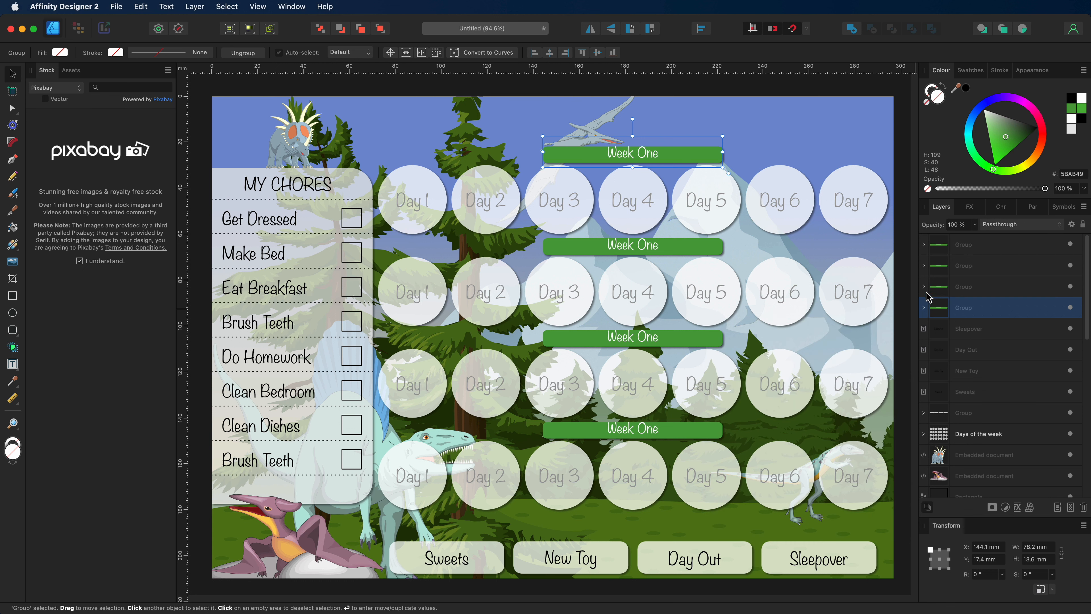
- Select the "Week One" text inside all four banner groups and nudge them together 1 mm down
{"action": "left_click", "coordinate": [924, 245]}
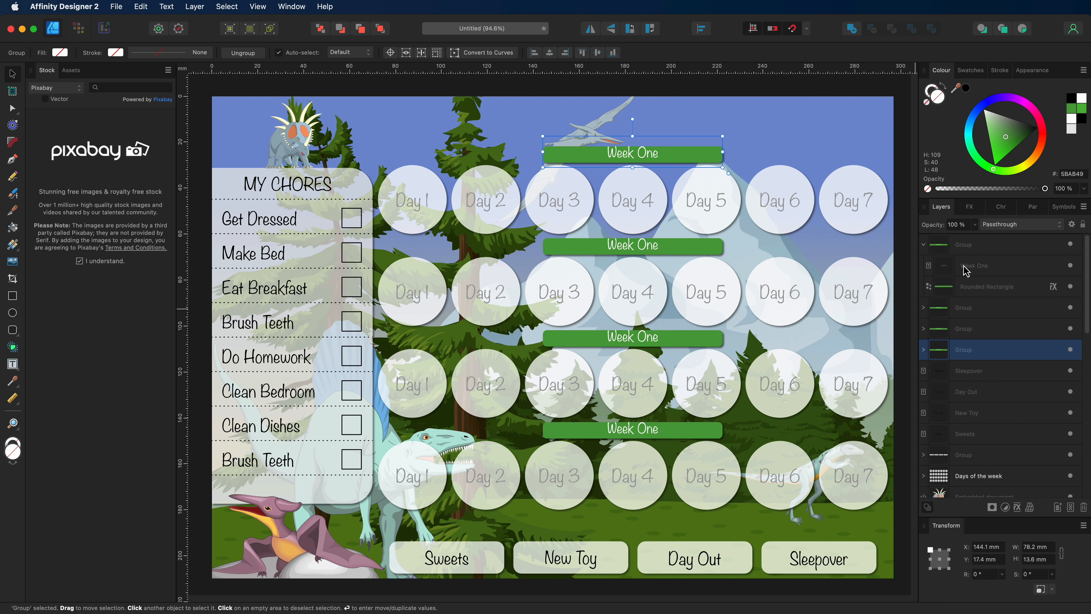
{"action": "left_click", "coordinate": [966, 266]}
{"action": "left_click", "coordinate": [923, 309]}
{"action": "left_click", "coordinate": [923, 370]}
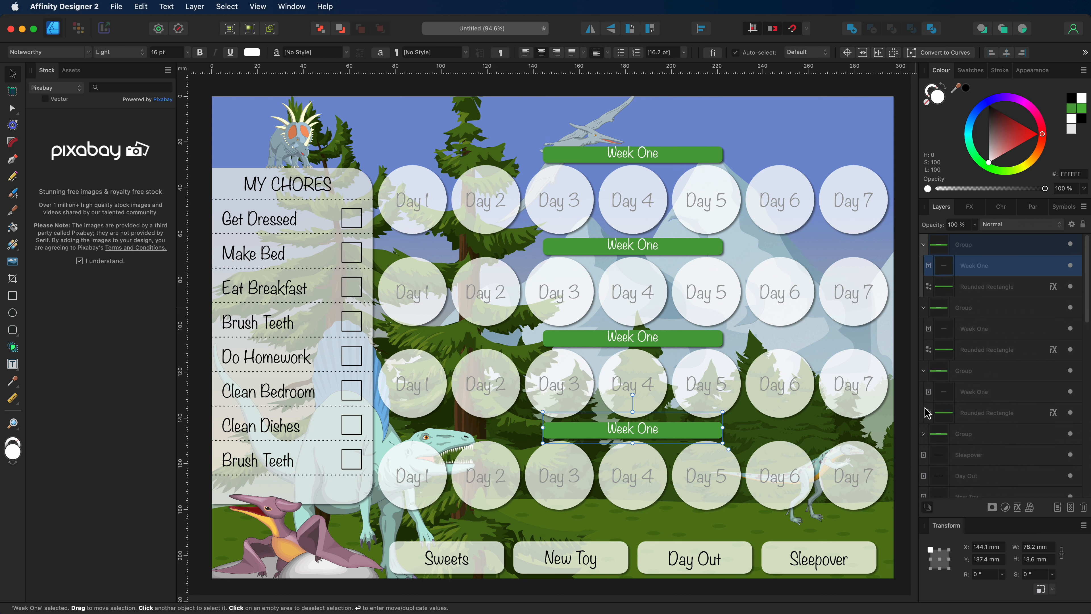
{"action": "left_click", "coordinate": [924, 434]}
{"action": "left_click", "coordinate": [976, 456]}
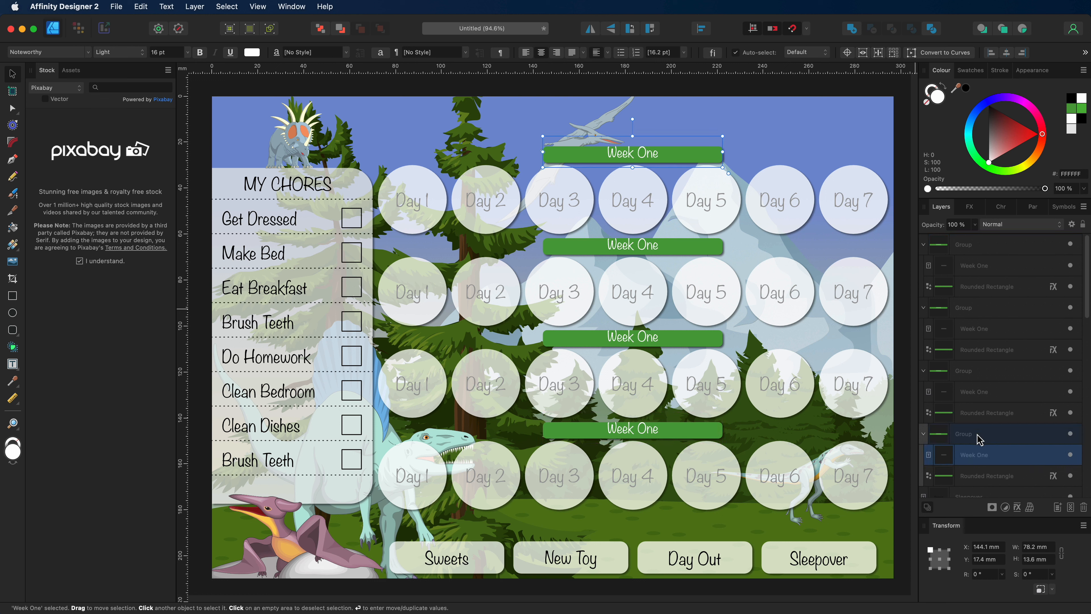
{"action": "left_click", "coordinate": [978, 394], "text": "super"}
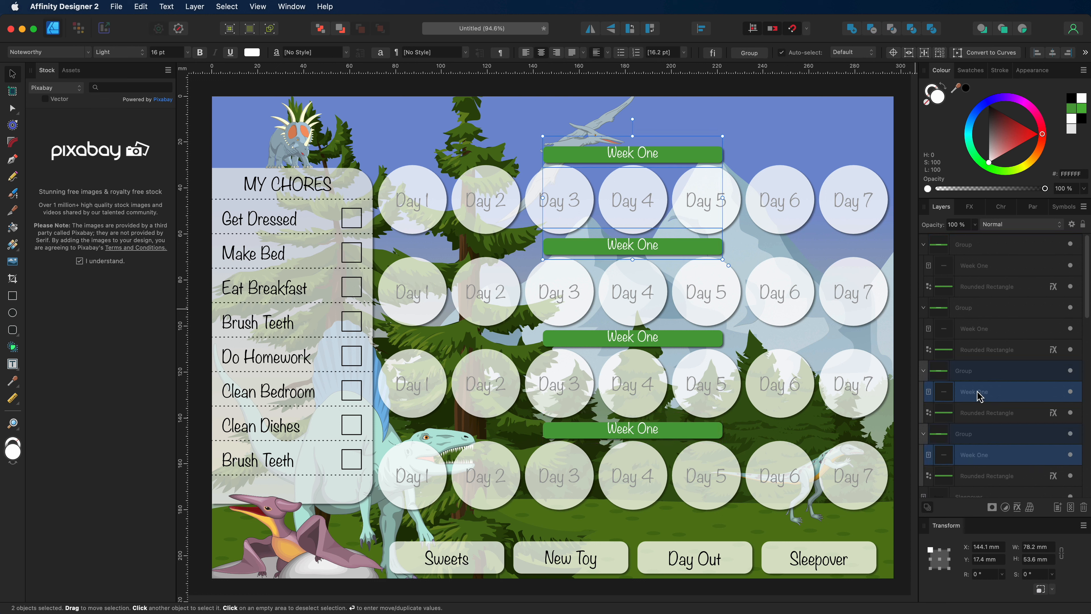
{"action": "left_click", "coordinate": [978, 331], "text": "super"}
{"action": "left_click", "coordinate": [979, 269], "text": "super"}
{"action": "key", "text": "Down"}
{"action": "key", "text": "Down"}
{"action": "key", "text": "Down"}
{"action": "key", "text": "Down"}
{"action": "key", "text": "Down"}
{"action": "key", "text": "Down"}
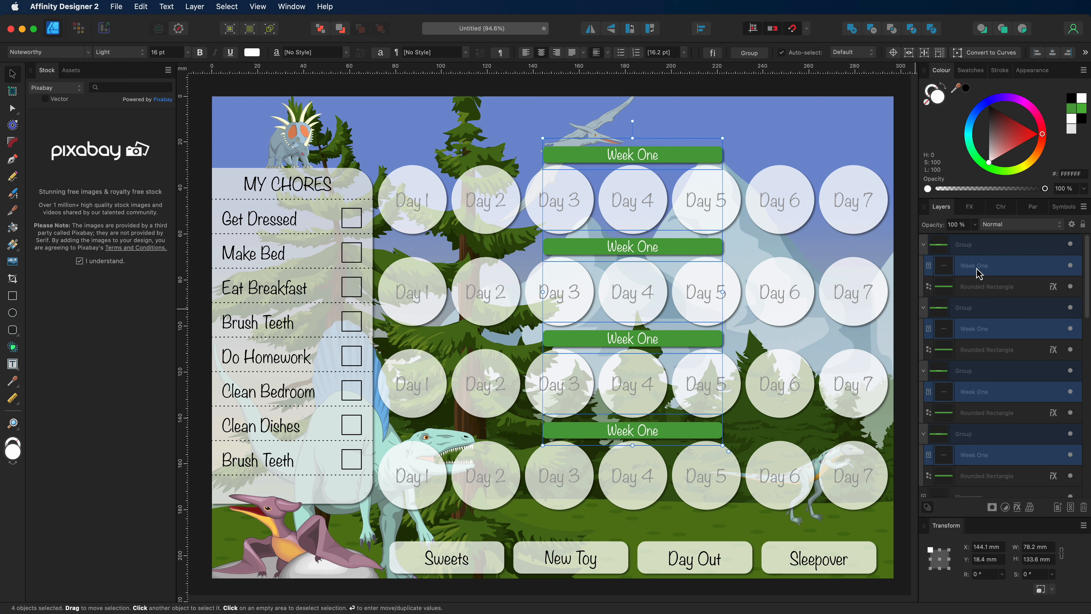
- Change the text of the three copied banners to "Week Two", "Week Three" and "Week Four"
{"action": "left_click", "coordinate": [15, 364]}
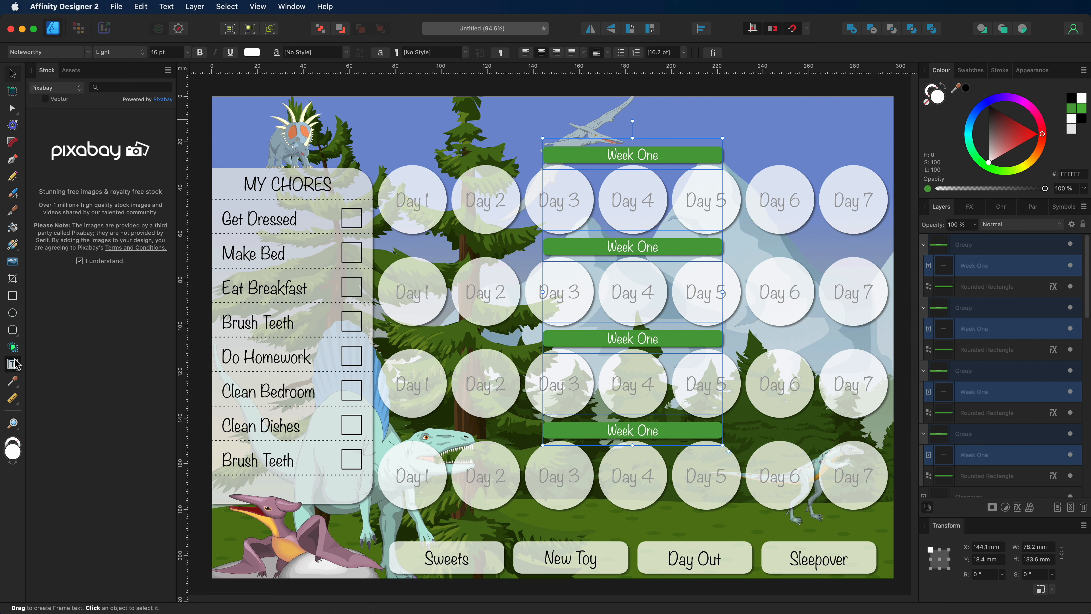
{"action": "left_click", "coordinate": [643, 241]}
{"action": "type", "text": "Two"}
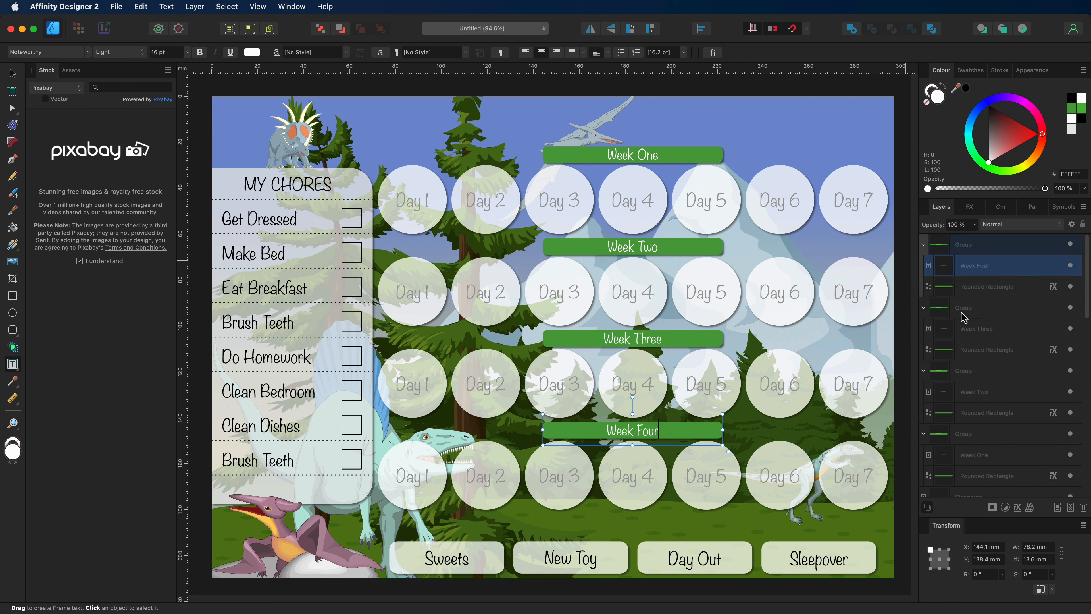
- Recolour the "Week Four" banner's rectangle golden brown (#AB9149) and the "Week Three" banner's rectangle red (#AB4949)
{"action": "left_click", "coordinate": [976, 287]}
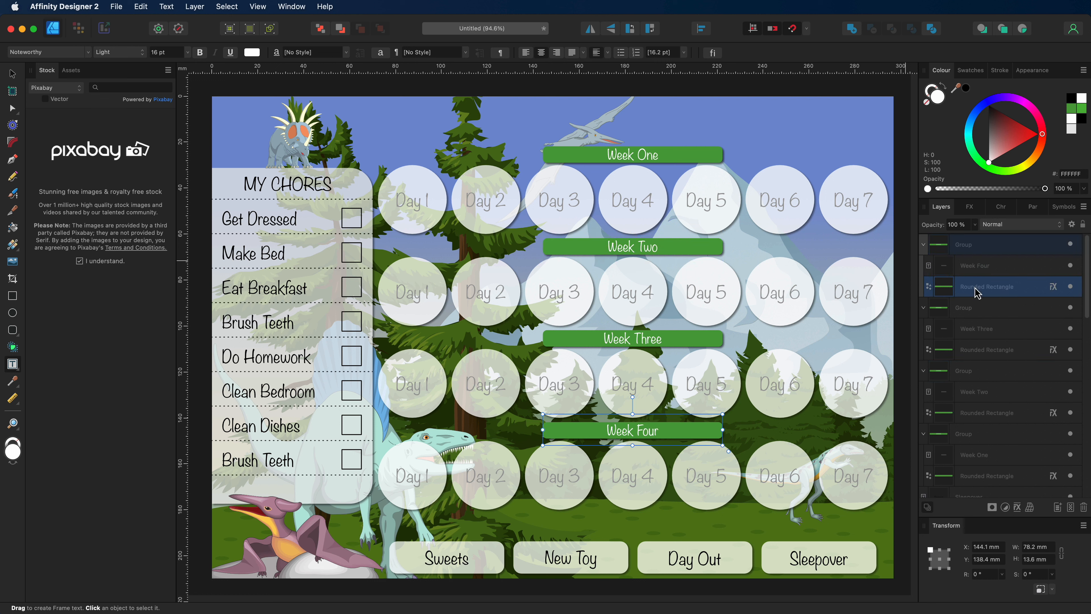
{"action": "left_click", "coordinate": [1031, 163]}
{"action": "left_click_drag", "start_coordinate": [1032, 163], "coordinate": [1032, 160]}
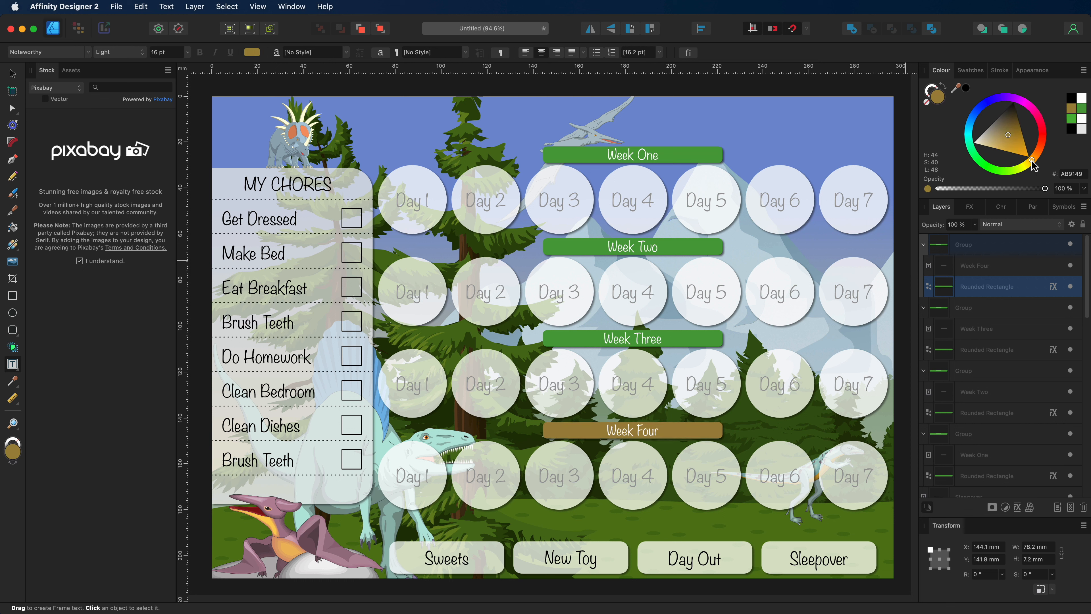
{"action": "left_click", "coordinate": [964, 354]}
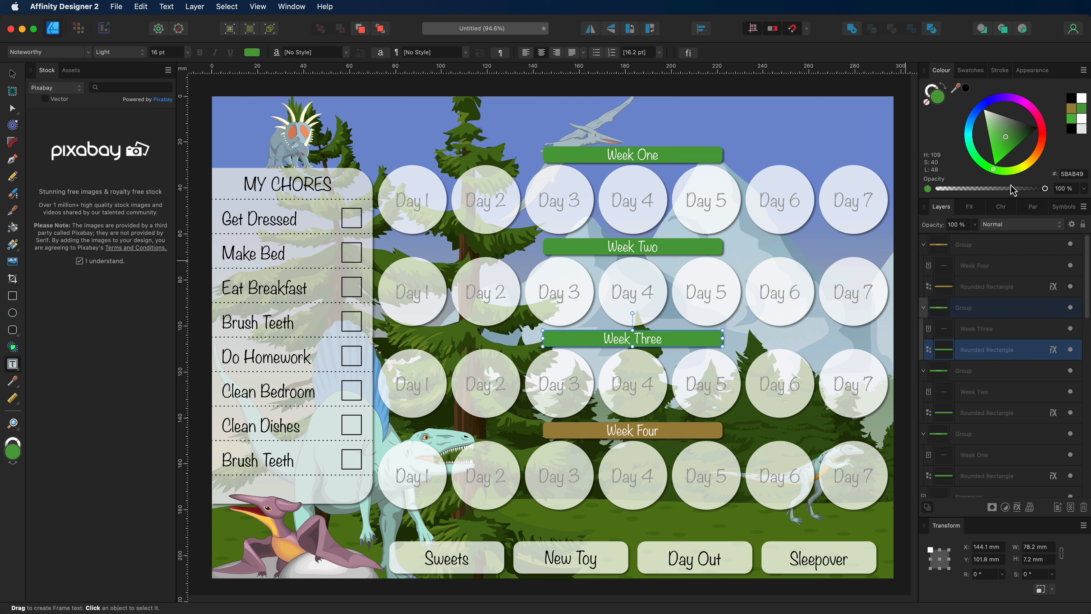
{"action": "left_click", "coordinate": [1047, 137]}
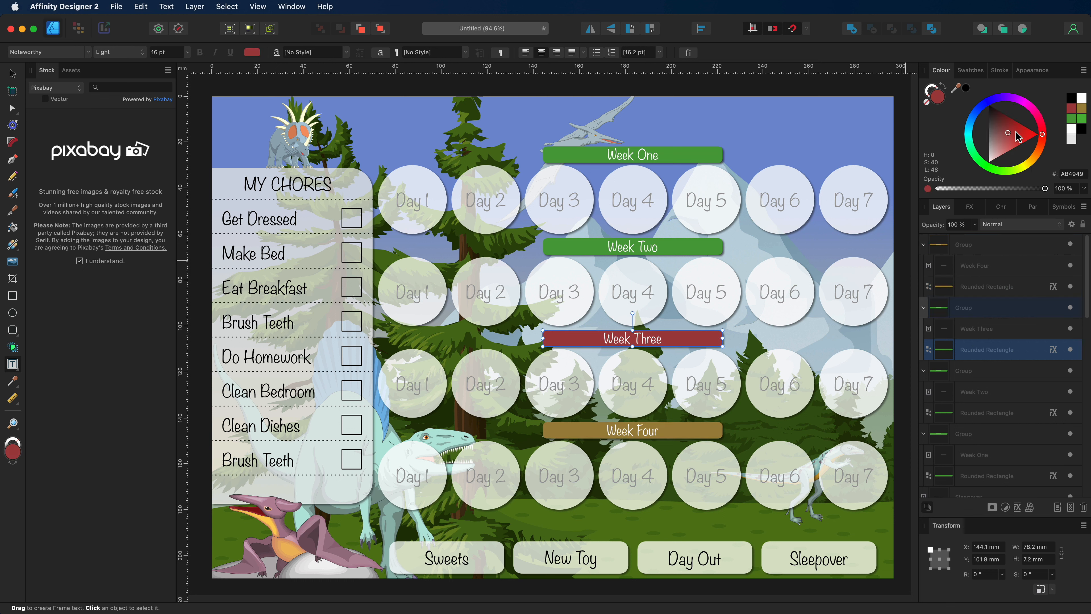
- Recolour the "Week Two" banner's rectangle blue (#4984AB) and deselect everything
{"action": "left_click", "coordinate": [969, 417]}
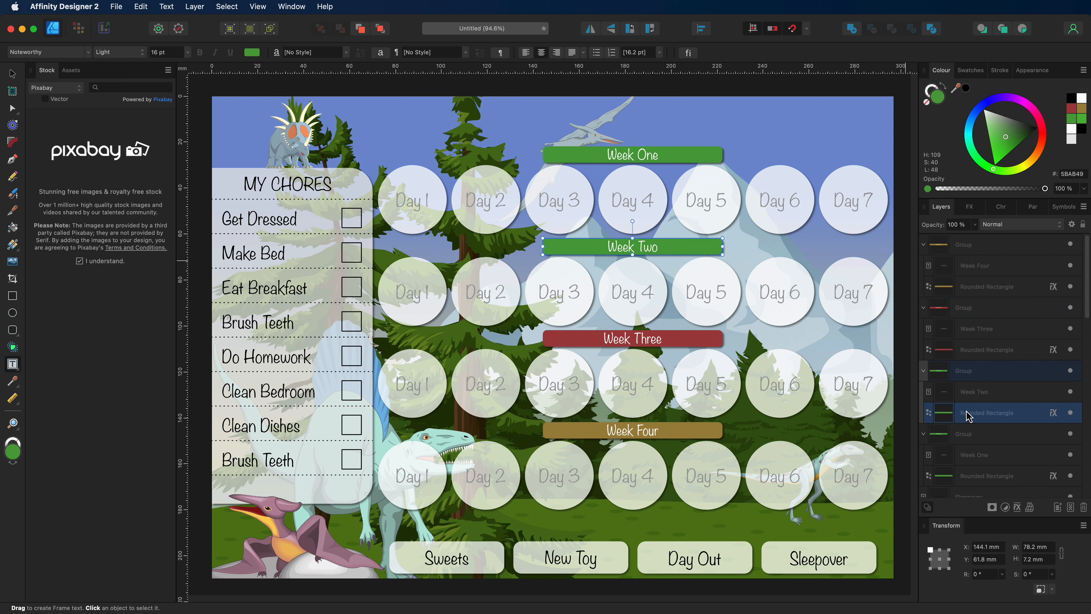
{"action": "left_click", "coordinate": [972, 121]}
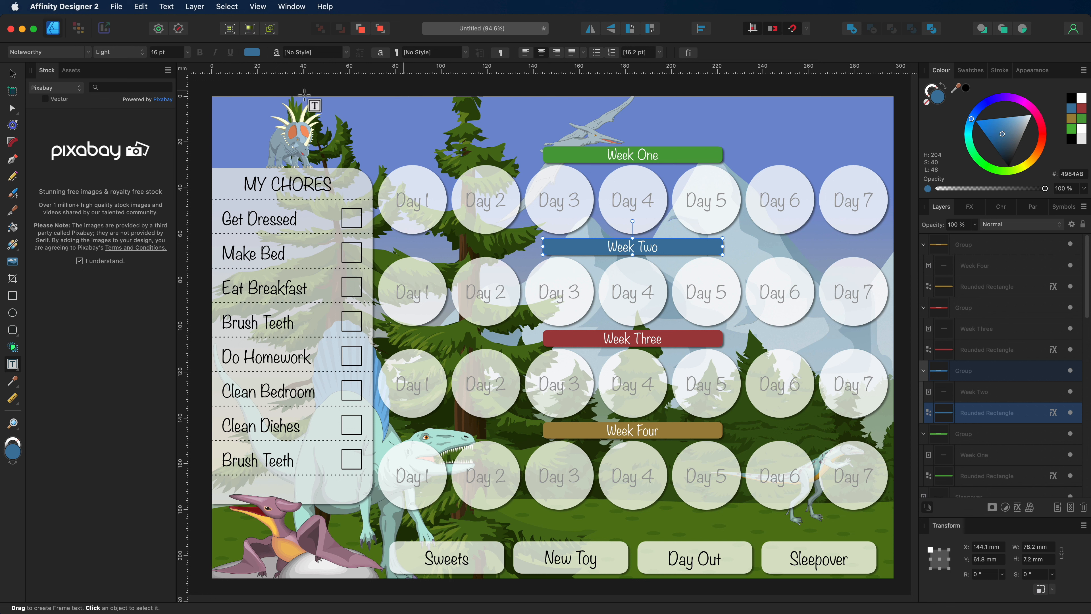
{"action": "left_click", "coordinate": [15, 74]}
{"action": "left_click", "coordinate": [290, 89]}
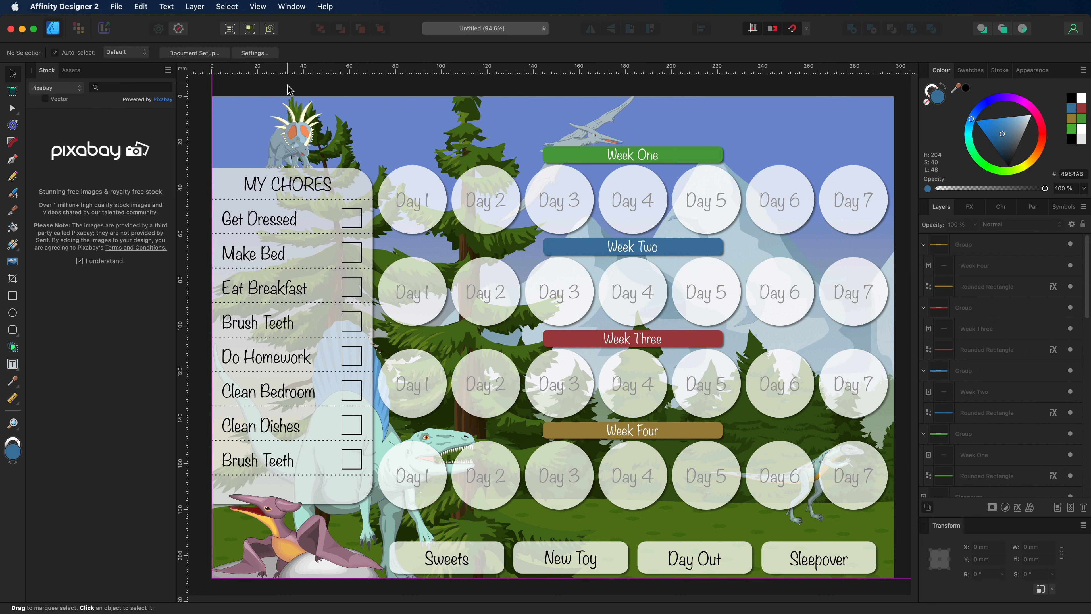
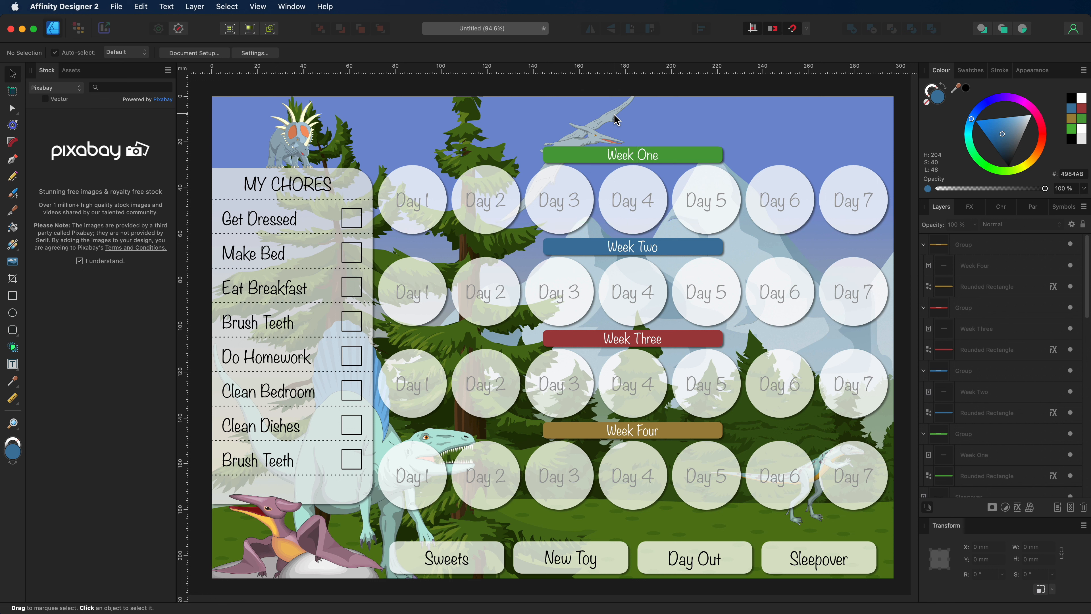
- Copy the "Week Four" banner to just above the reward boxes and change the copy's text to "Weekly Rewards"
{"action": "left_click", "coordinate": [647, 437]}
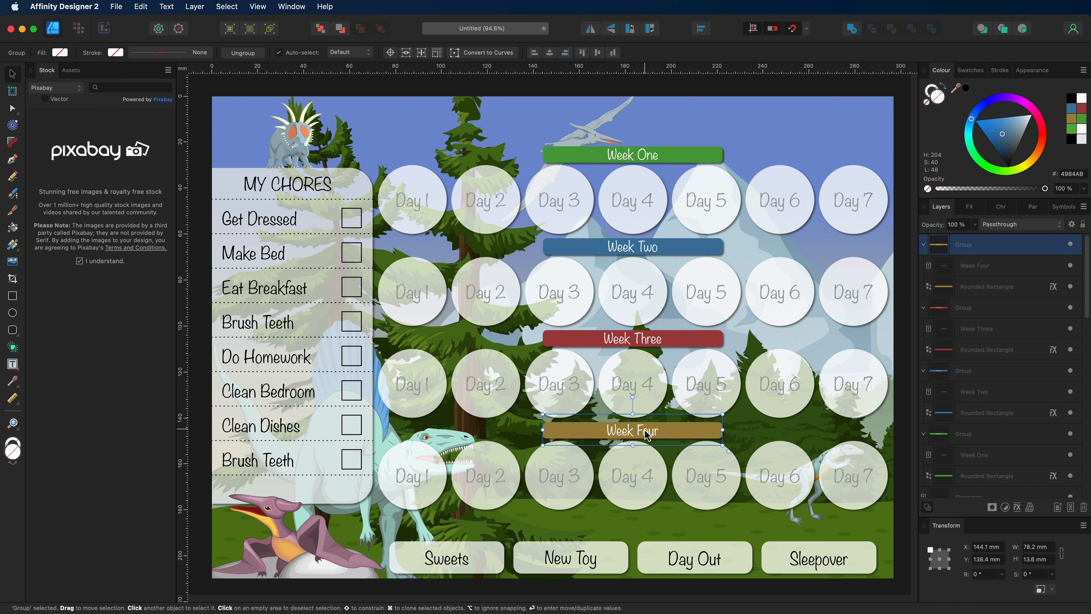
{"action": "left_click_drag", "start_coordinate": [646, 435], "coordinate": [647, 533]}
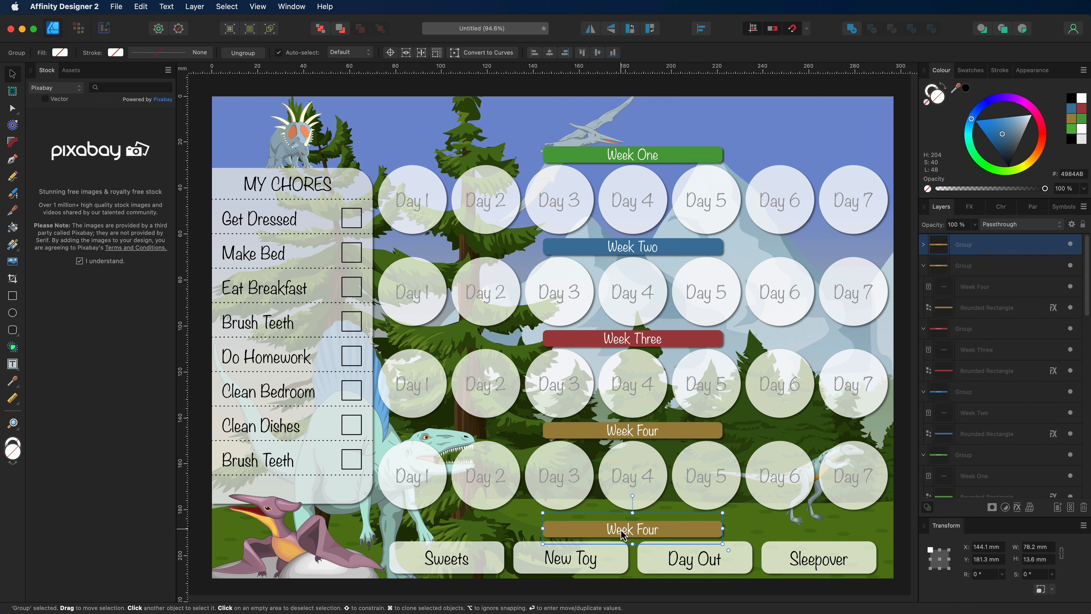
{"action": "double_click", "coordinate": [647, 536]}
{"action": "double_click", "coordinate": [645, 531]}
{"action": "double_click", "coordinate": [644, 530]}
{"action": "triple_click", "coordinate": [646, 530]}
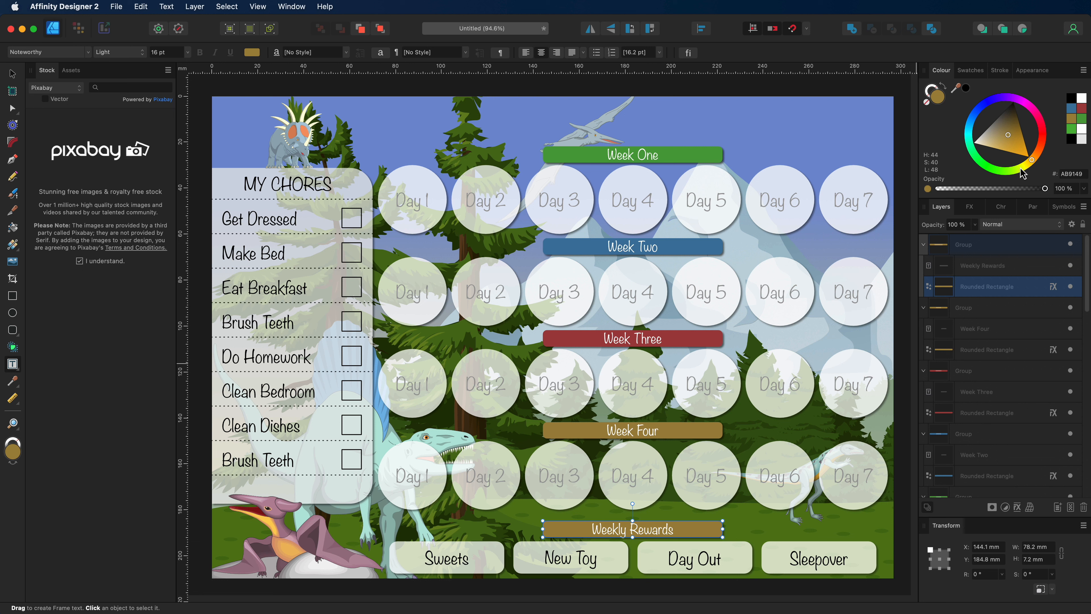
- Recolour the "Weekly Rewards" banner's rectangle purple (#A068A2) and extend it upward to a height of about 8.5 mm
{"action": "left_click", "coordinate": [1023, 102]}
{"action": "left_click_drag", "start_coordinate": [1005, 132], "coordinate": [1006, 141]}
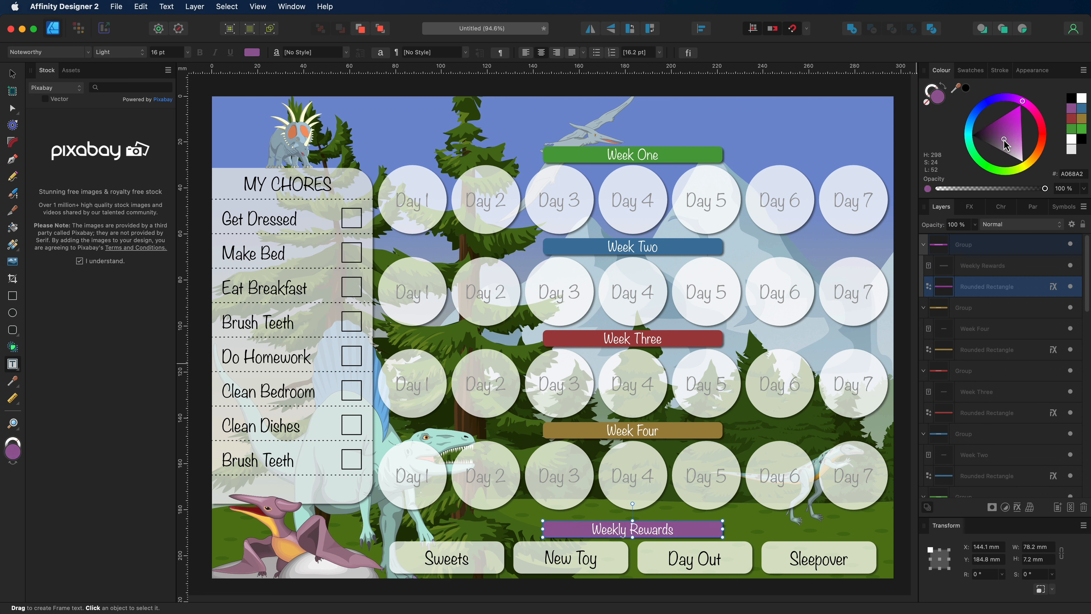
{"action": "left_click", "coordinate": [14, 76]}
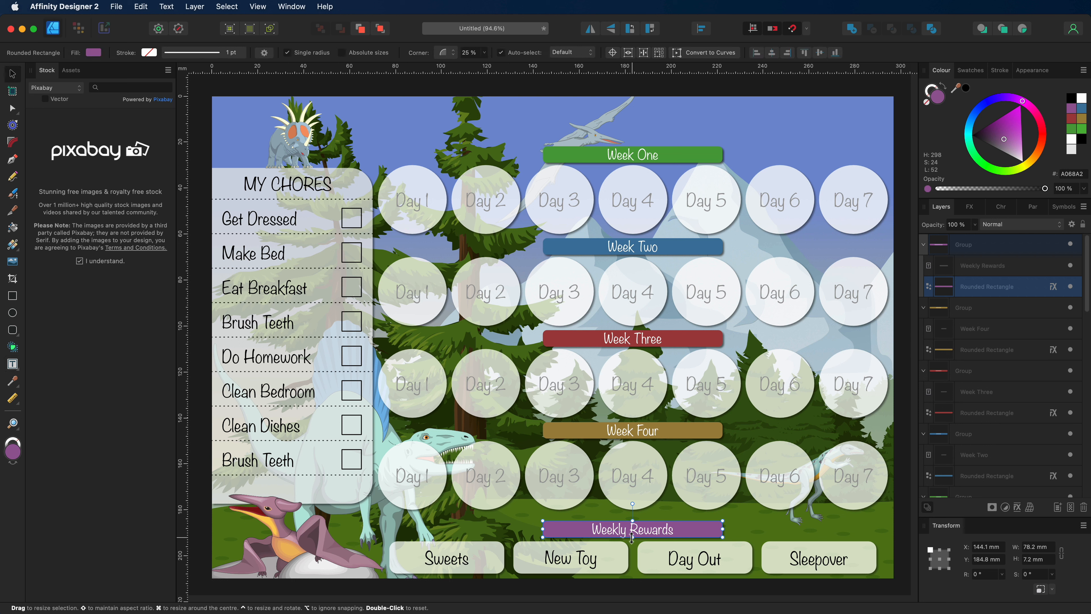
{"action": "left_click_drag", "start_coordinate": [633, 519], "coordinate": [633, 517]}
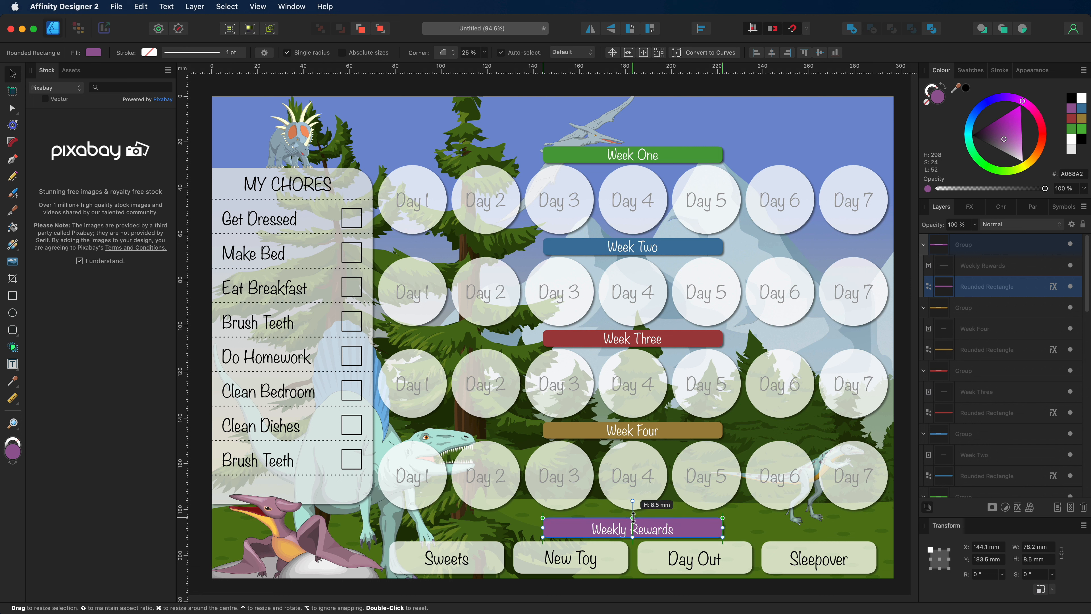
- Nudge the "Weekly Rewards" text up by about 1 mm within its banner and deselect it
{"action": "left_click", "coordinate": [974, 266]}
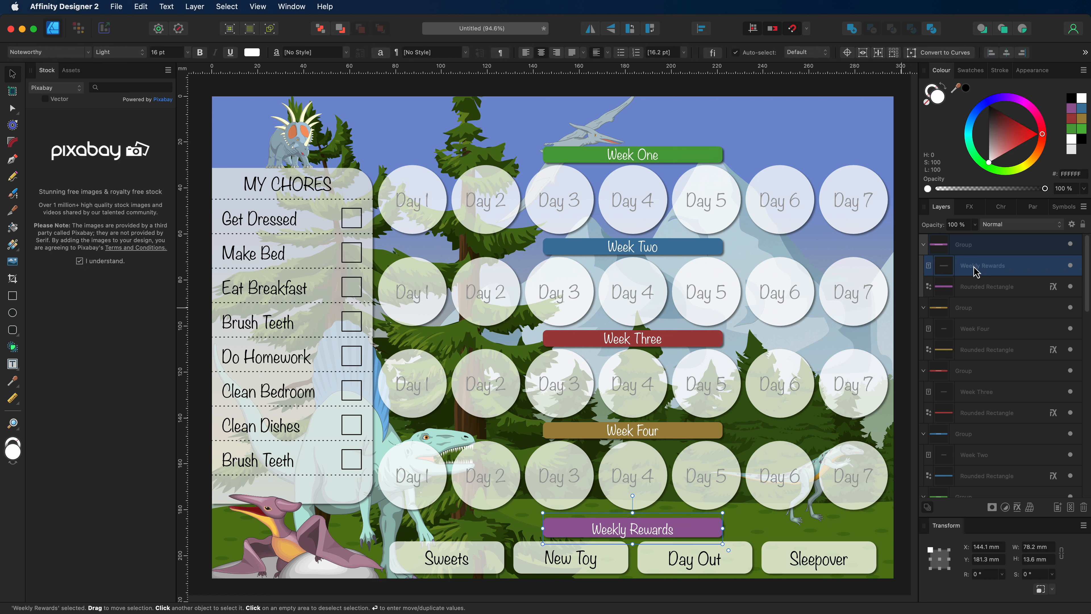
{"action": "key", "text": "Up"}
{"action": "key", "text": "Up"}
{"action": "key", "text": "Up"}
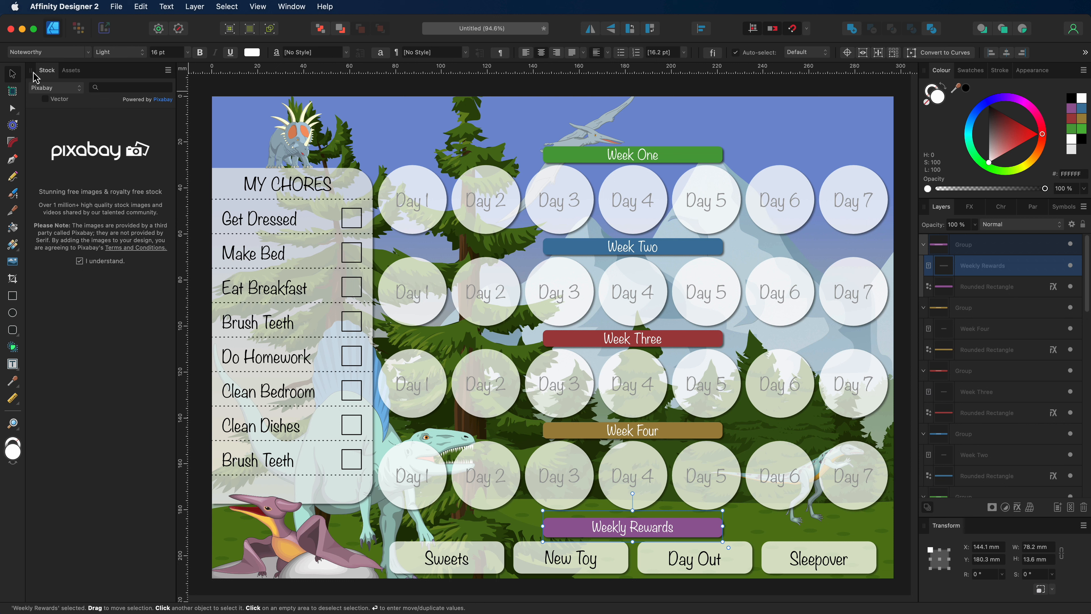
{"action": "left_click", "coordinate": [427, 90]}
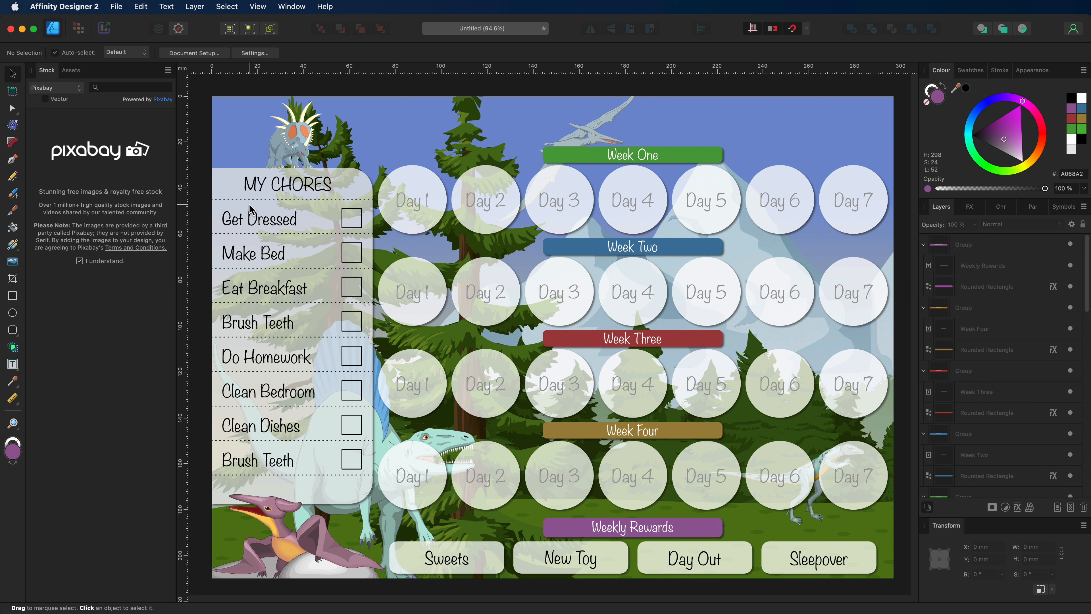
- Copy the "Sweets" label to the sky area above the chart and change the copy's text to "Your Name Reward Chart"
{"action": "left_click", "coordinate": [453, 564]}
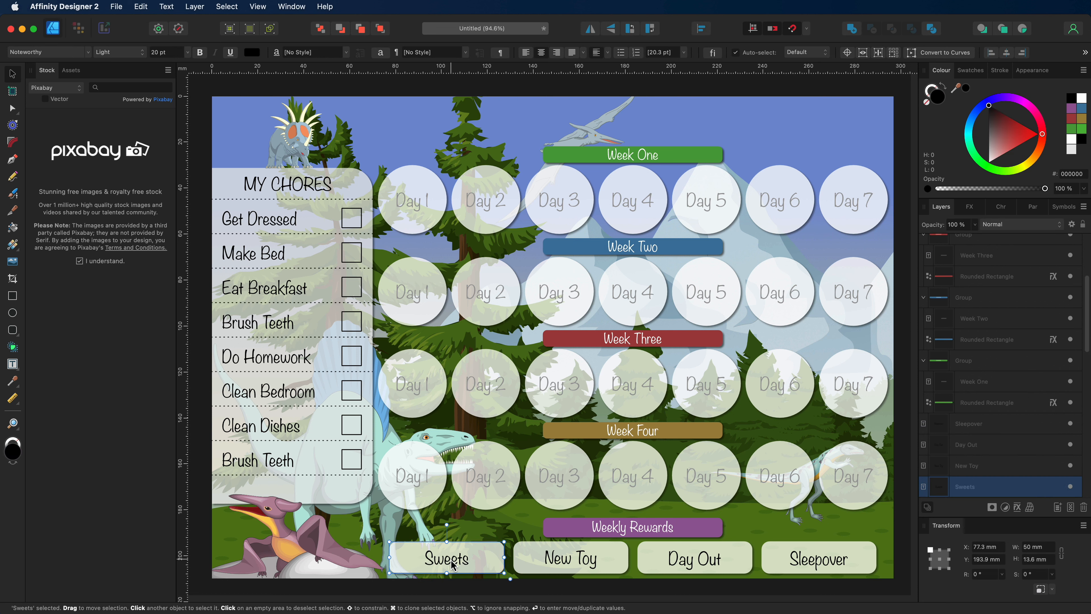
{"action": "left_click_drag", "start_coordinate": [448, 563], "coordinate": [425, 123]}
{"action": "double_click", "coordinate": [425, 123]}
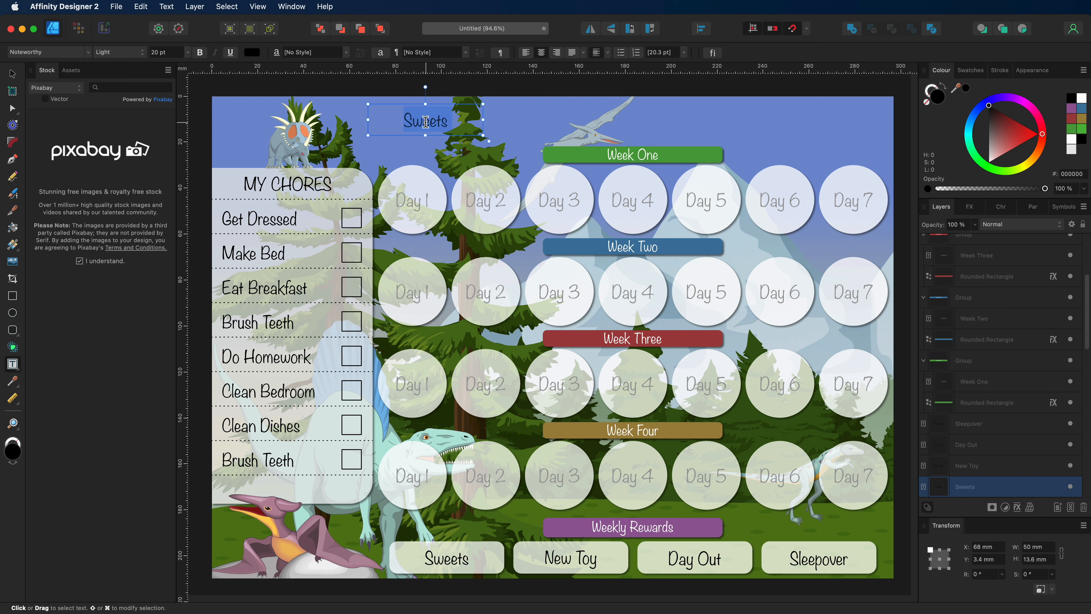
{"action": "type", "text": "Your Name Reward Chart"}
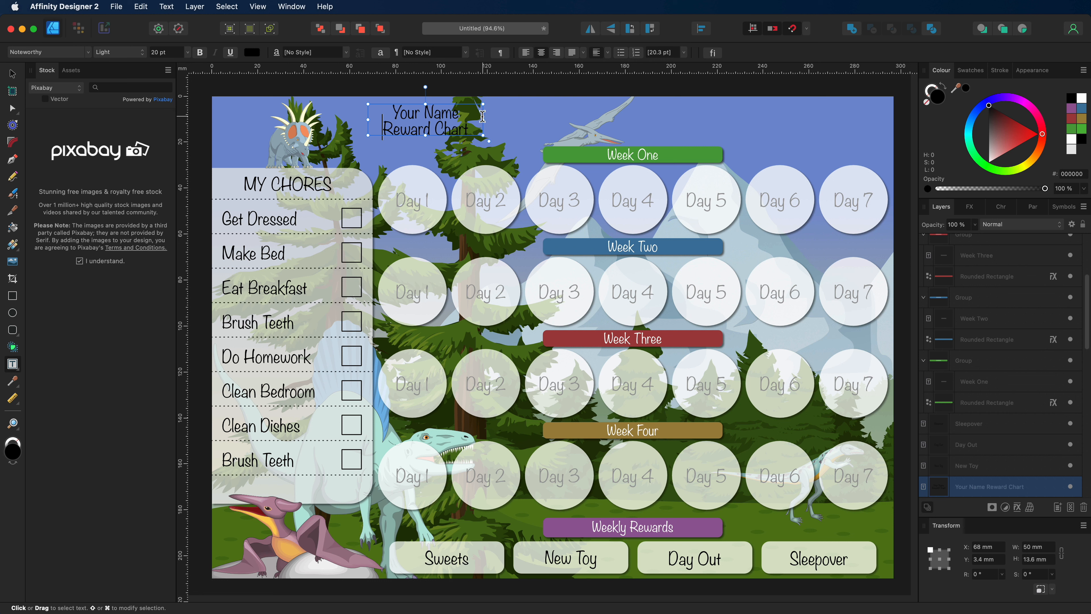
- Stretch the title's text frame across the full 297 mm page width and set its text to 36 pt
{"action": "left_click_drag", "start_coordinate": [483, 119], "coordinate": [894, 134]}
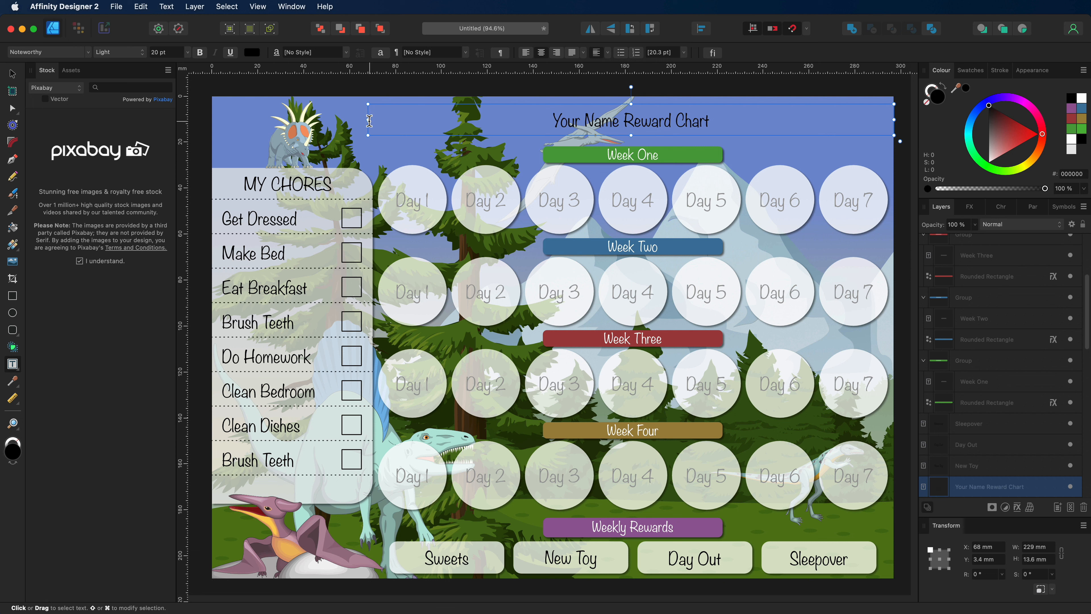
{"action": "left_click_drag", "start_coordinate": [368, 121], "coordinate": [211, 120]}
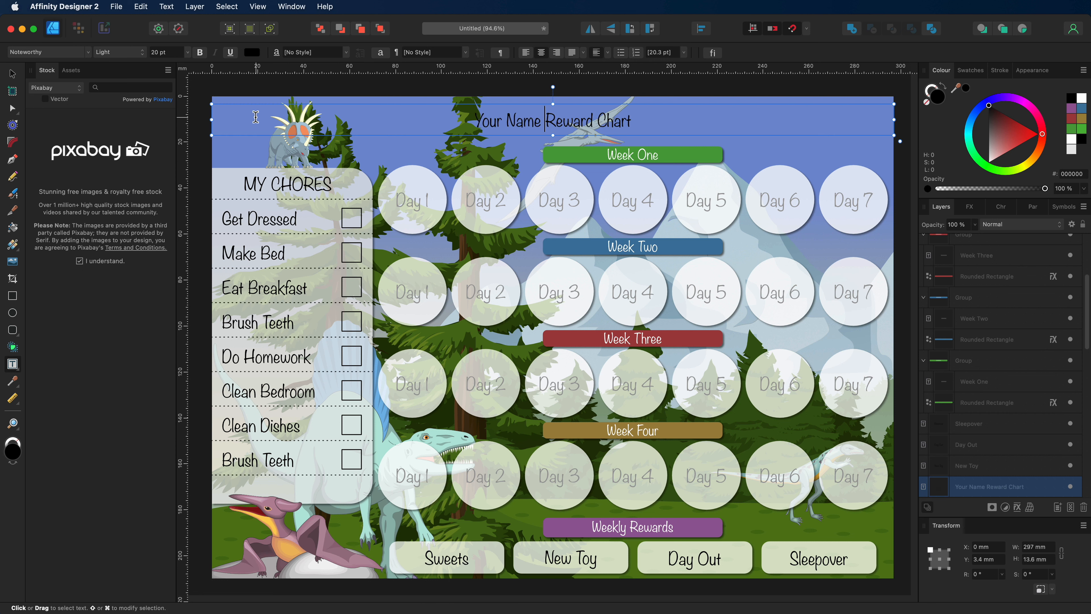
{"action": "left_click_drag", "start_coordinate": [470, 117], "coordinate": [659, 131]}
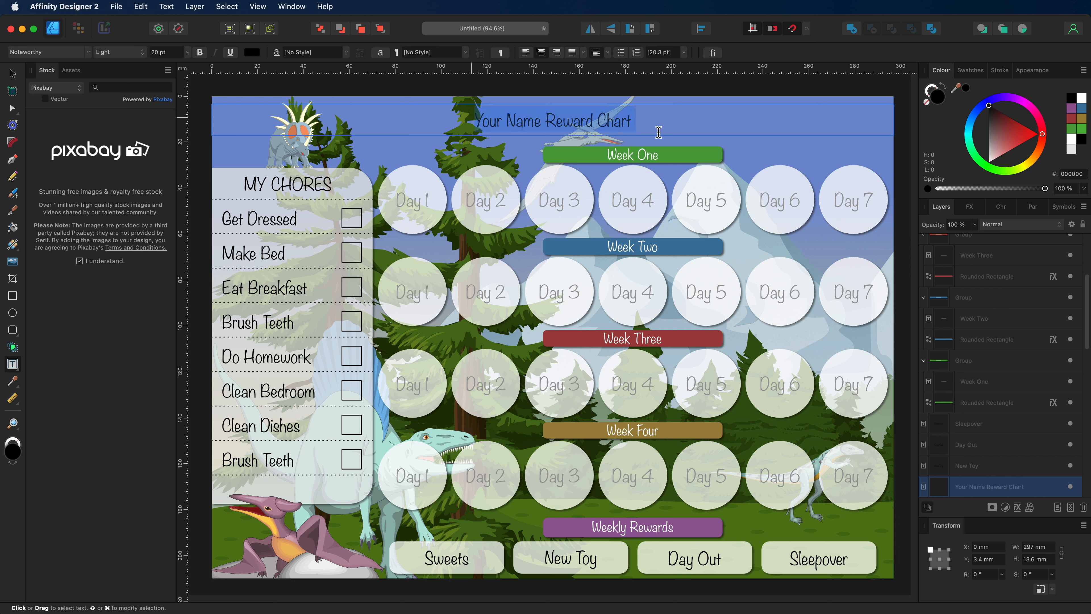
{"action": "left_click", "coordinate": [188, 52]}
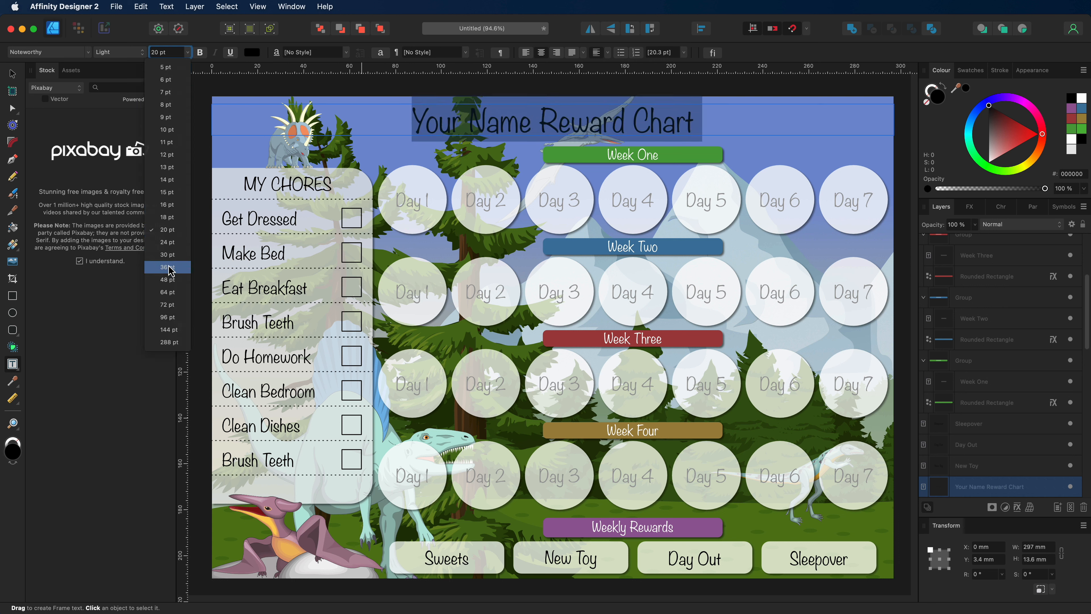
{"action": "left_click", "coordinate": [180, 271]}
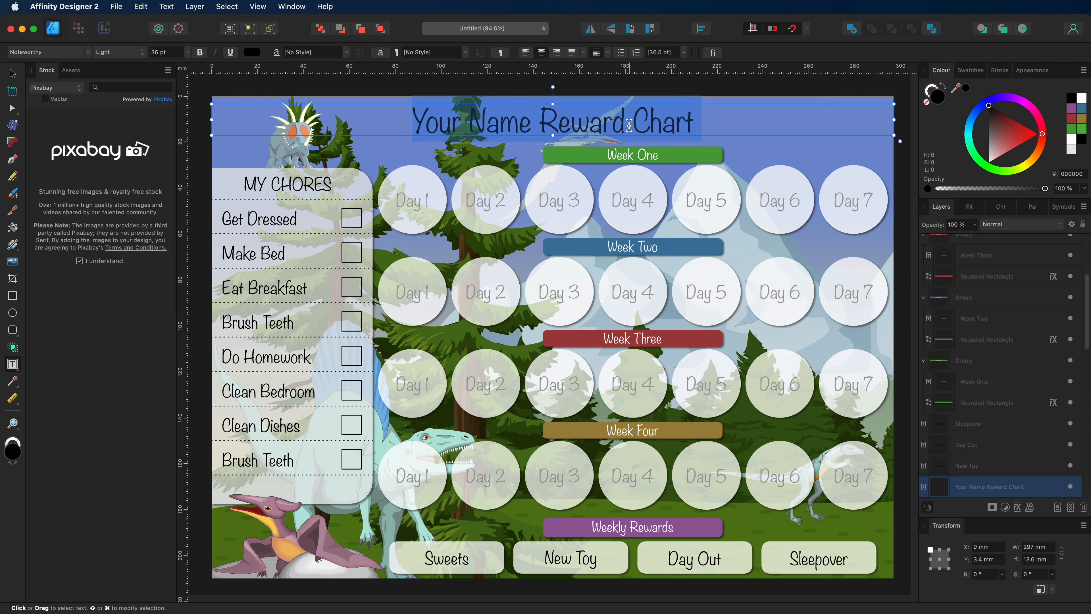
- Colour the title white and fit its frame to the day-circle row's width, about 222 mm, above the "Week One" banner
{"action": "left_click", "coordinate": [989, 163]}
{"action": "key", "text": "v"}
{"action": "left_click_drag", "start_coordinate": [553, 122], "coordinate": [636, 198]}
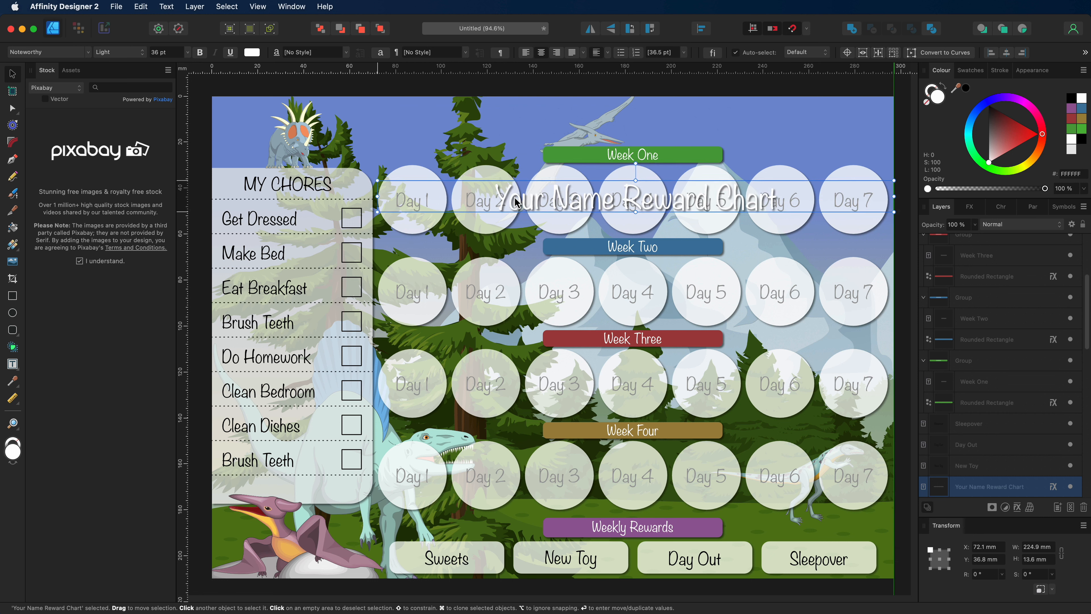
{"action": "left_click_drag", "start_coordinate": [894, 195], "coordinate": [887, 196]}
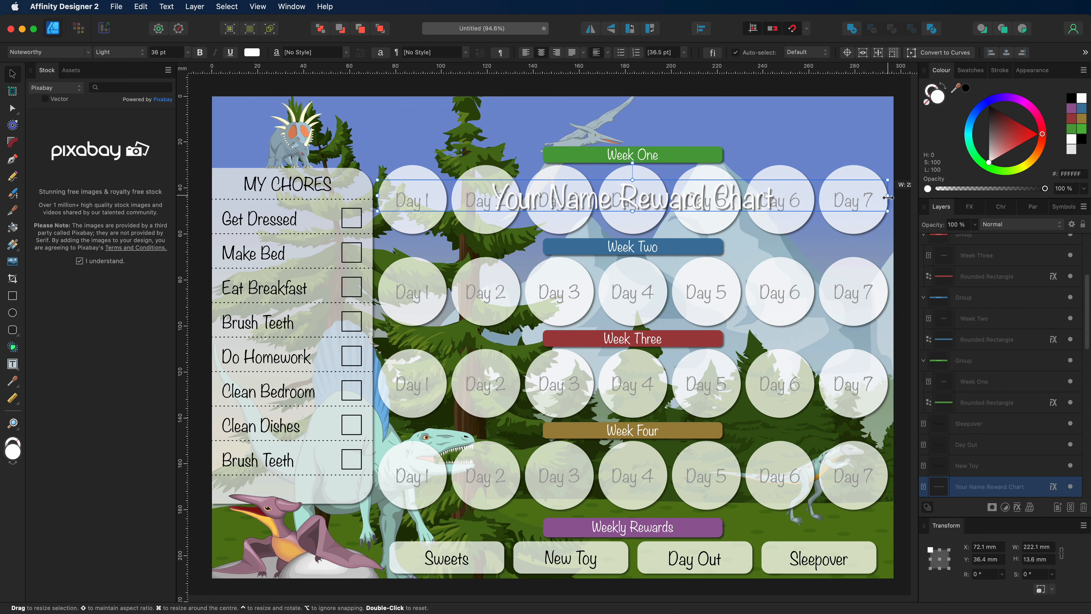
{"action": "left_click_drag", "start_coordinate": [720, 203], "coordinate": [720, 129]}
- Enlarge the "Your Name Reward Chart" title to 48 pt, shift it slightly upward and deselect it
{"action": "triple_click", "coordinate": [719, 129]}
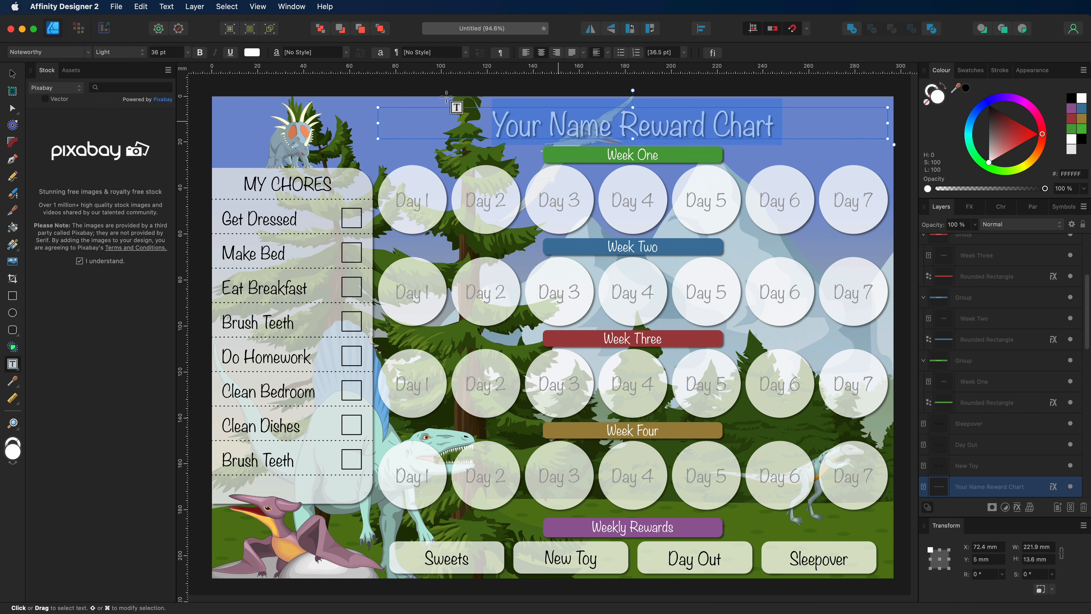
{"action": "left_click", "coordinate": [187, 52]}
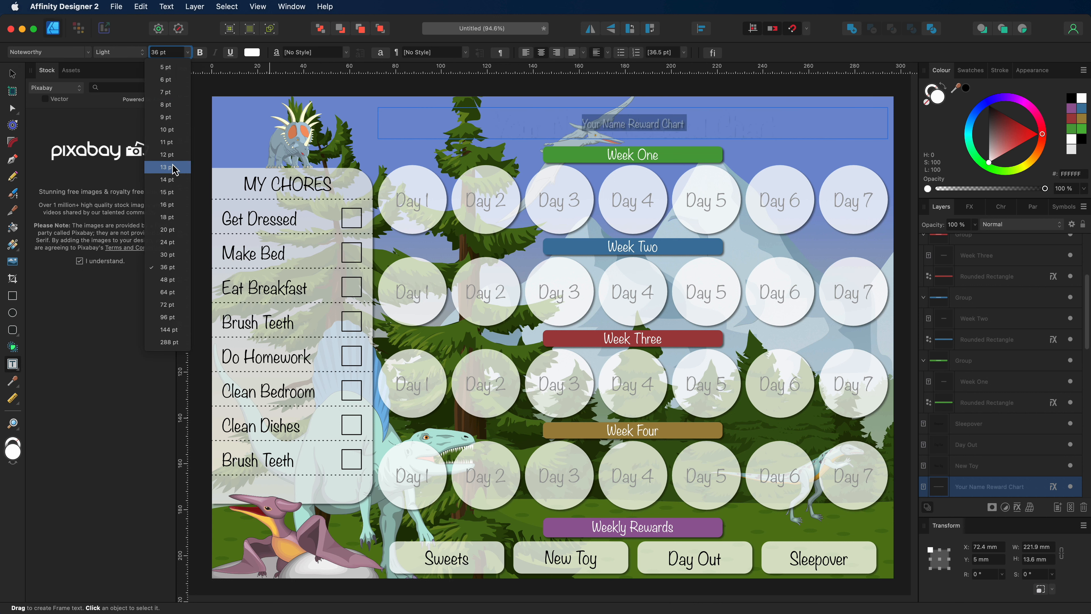
{"action": "left_click", "coordinate": [171, 279]}
{"action": "left_click", "coordinate": [12, 74]}
{"action": "left_click_drag", "start_coordinate": [633, 129], "coordinate": [633, 126]}
{"action": "left_click", "coordinate": [471, 90]}
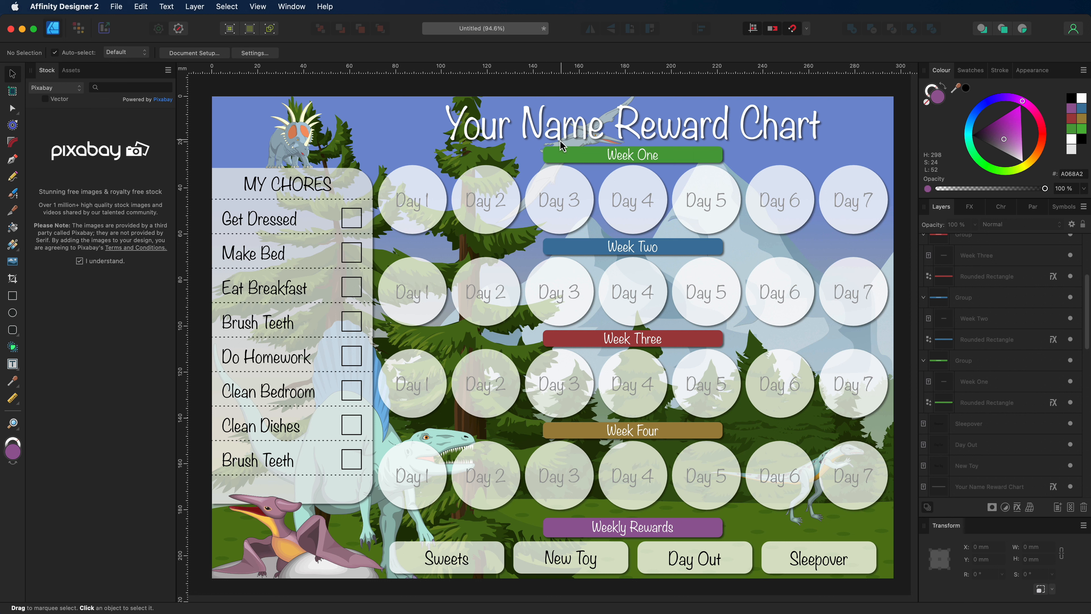
- Open the print settings for the chart and set the paper size to A4 Borderless
{"action": "left_click", "coordinate": [118, 6]}
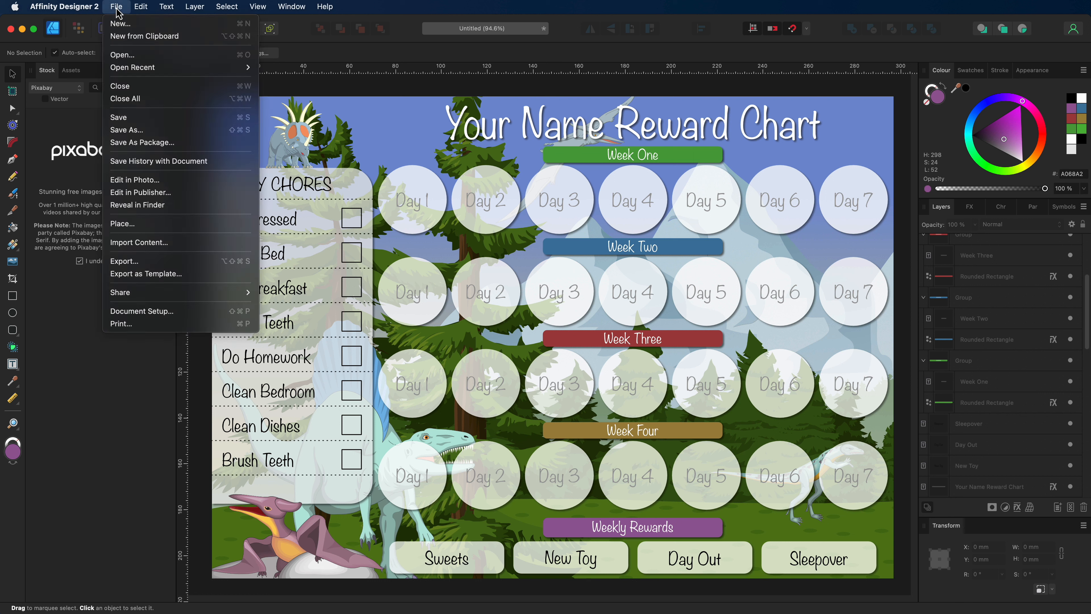
{"action": "left_click", "coordinate": [144, 326]}
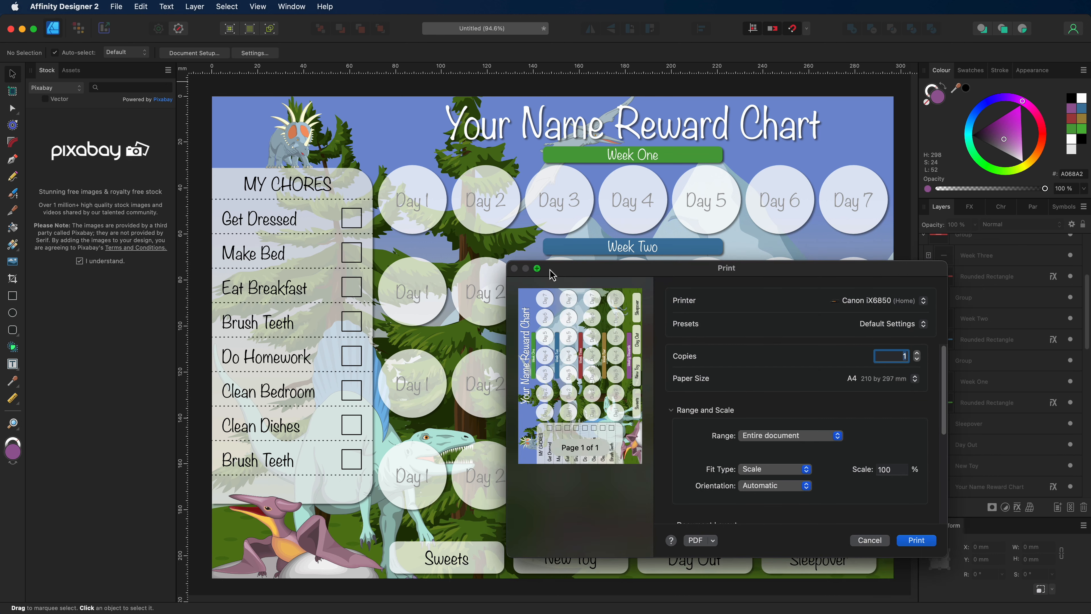
{"action": "left_click_drag", "start_coordinate": [602, 268], "coordinate": [479, 163]}
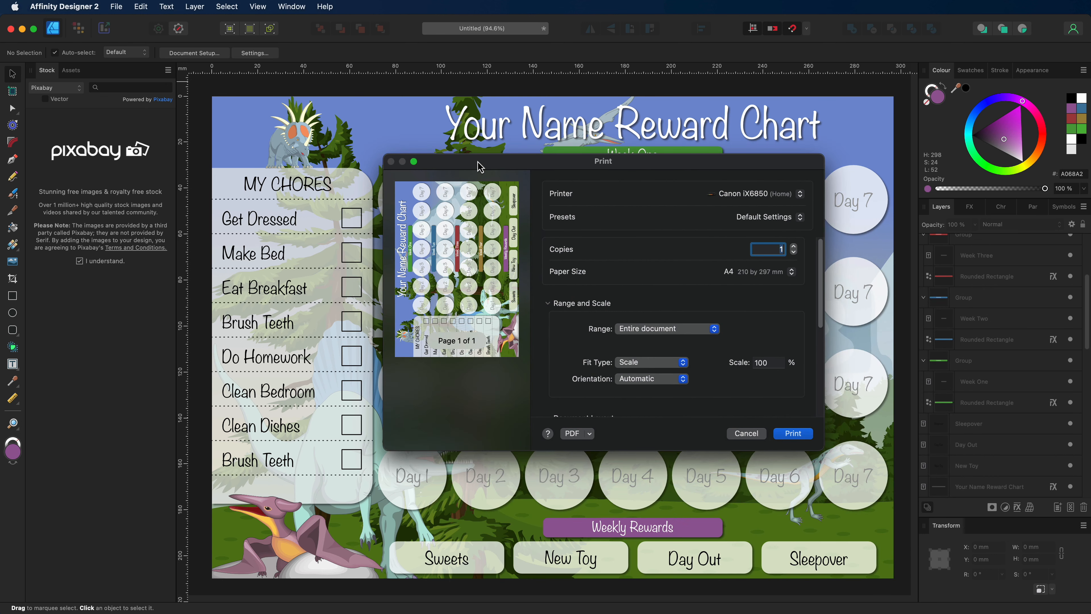
{"action": "left_click", "coordinate": [752, 278]}
{"action": "mouse_move", "coordinate": [795, 273]}
{"action": "left_click", "coordinate": [919, 286]}
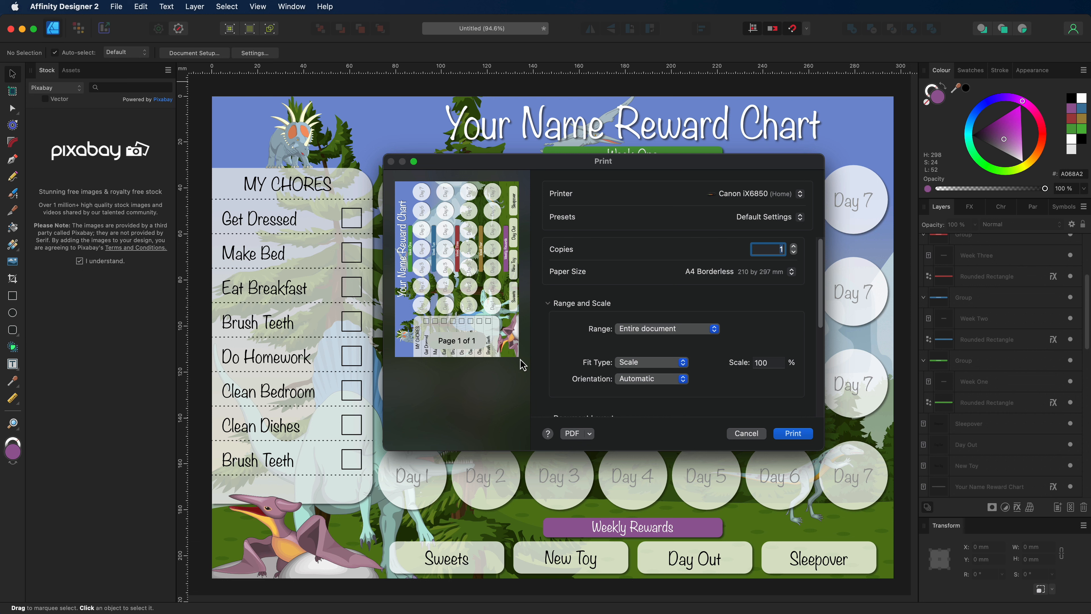